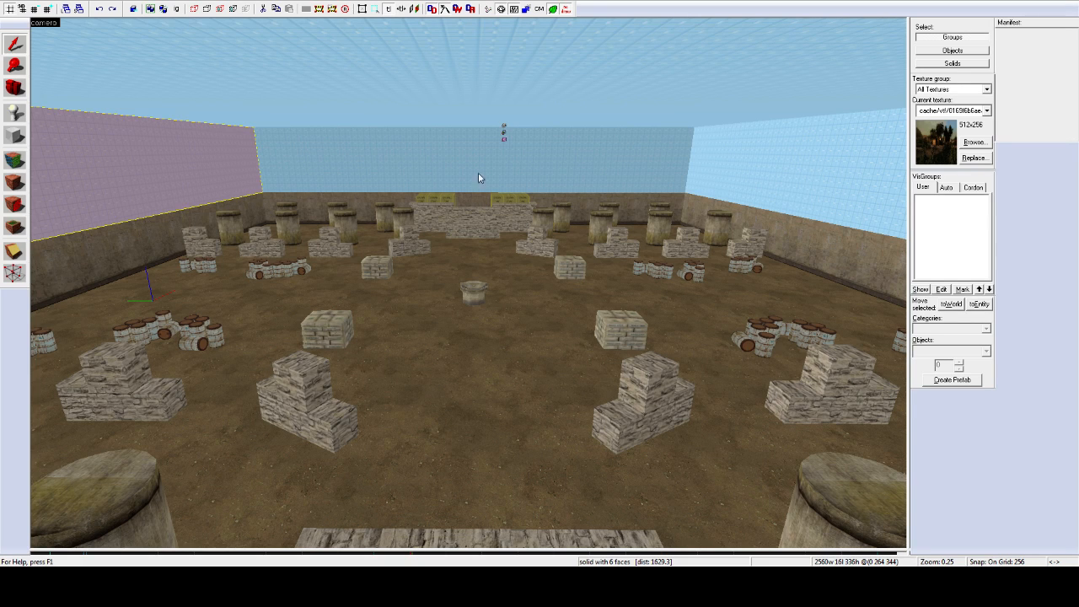
Step: Select the far brick block and skybox wall, then fly the 3D camera across the arena
click(489, 235)
click(414, 161)
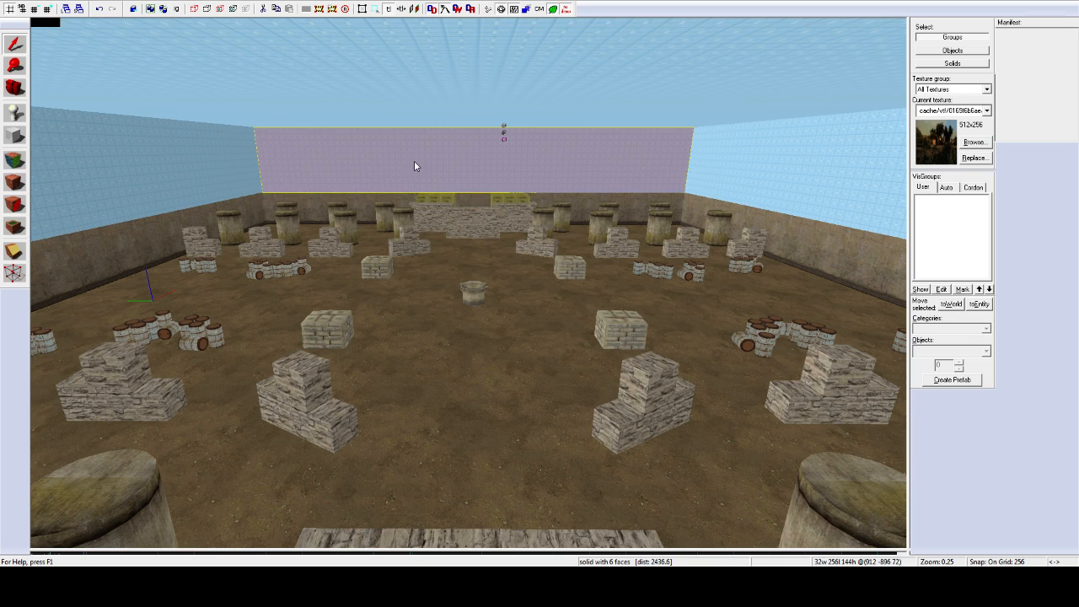
key(z)
key(d)
key(d)
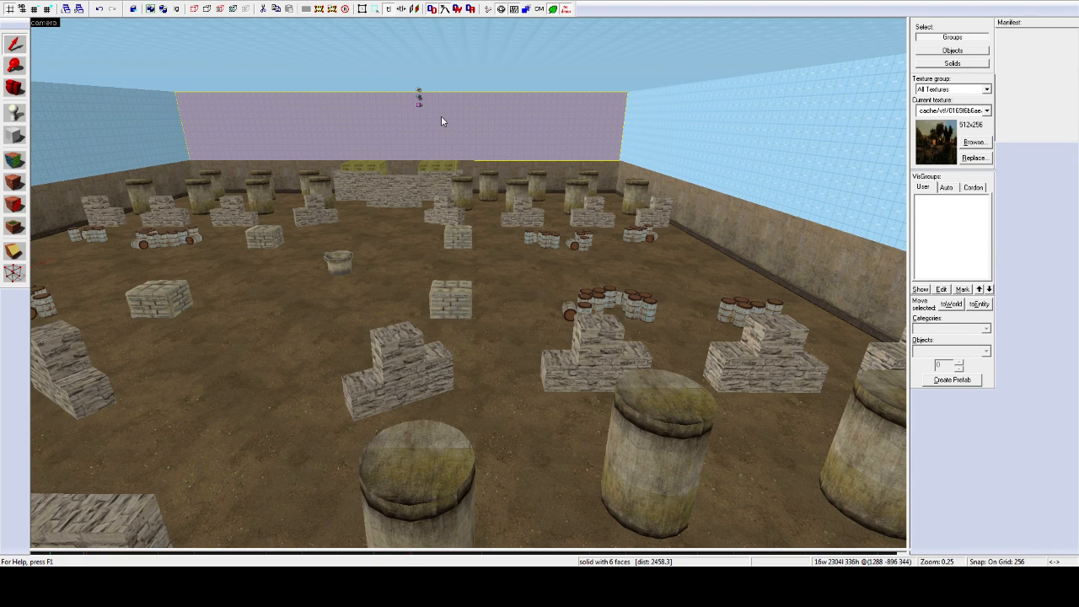
key(a)
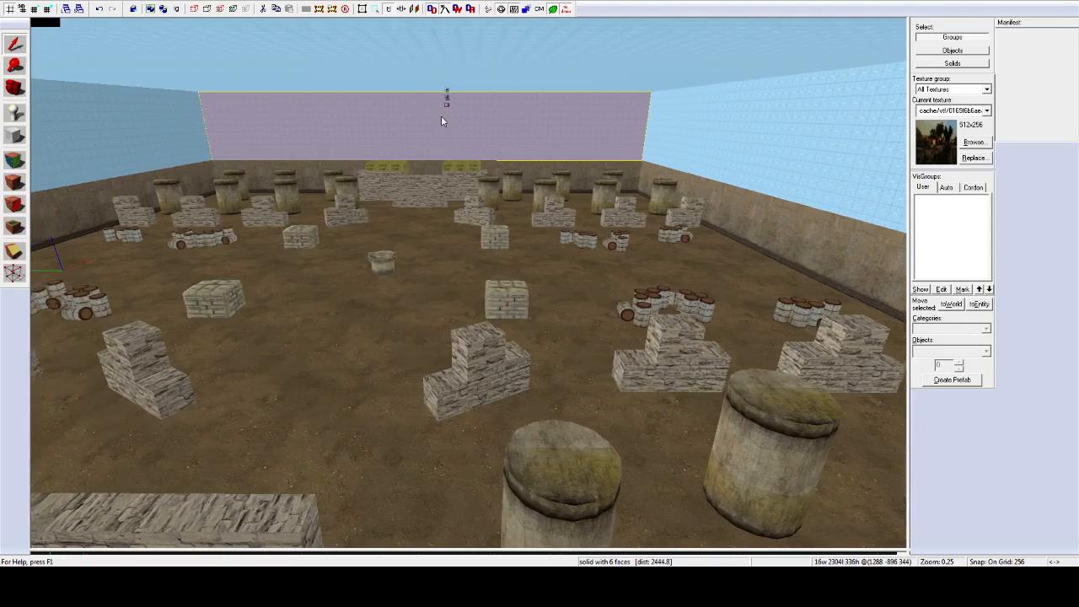
key(z)
key(a)
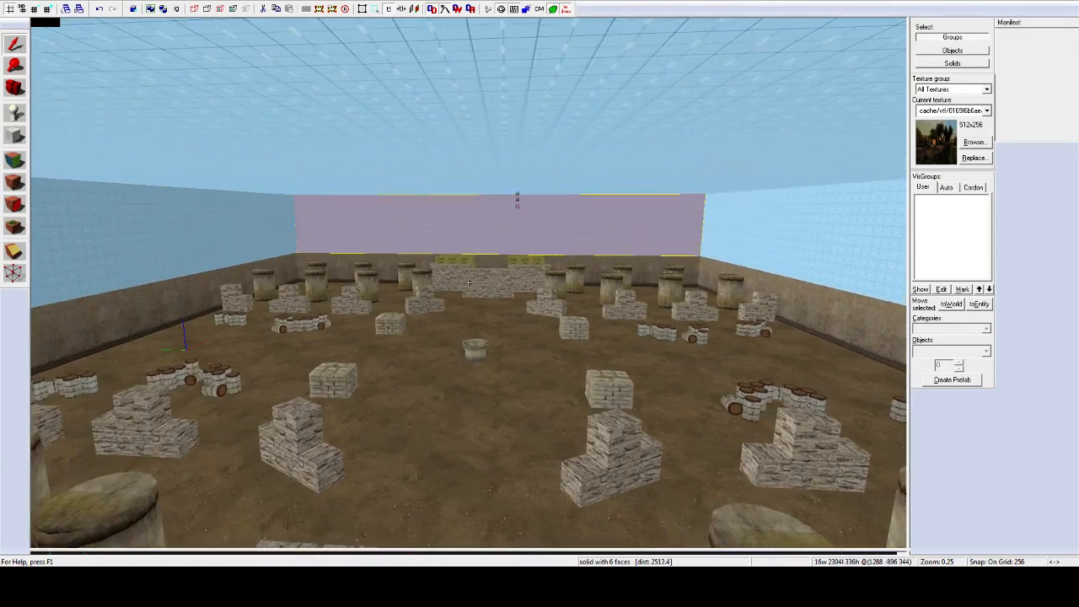
key(z)
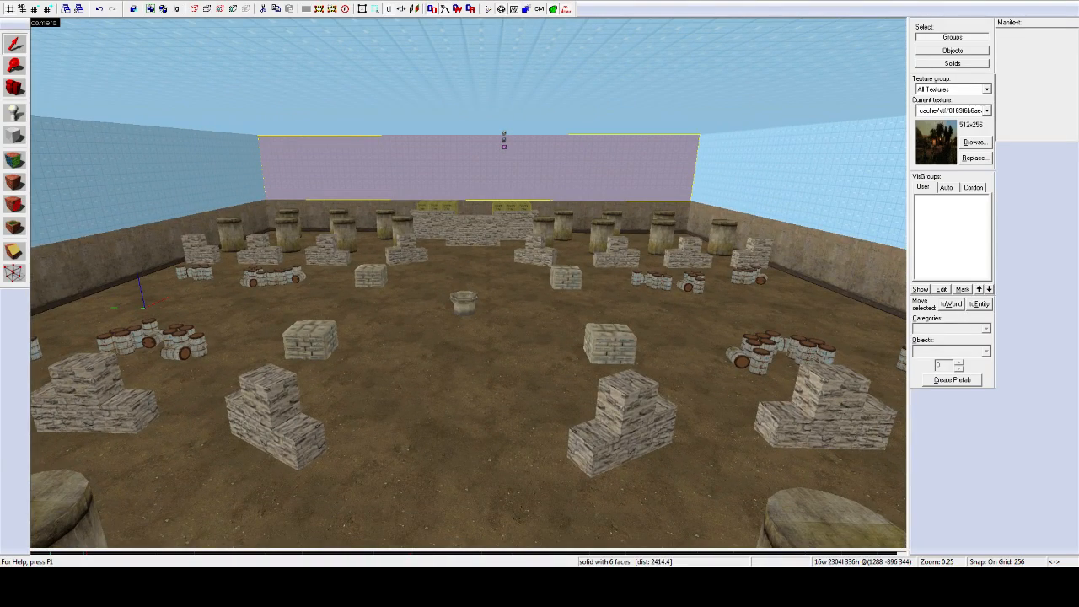
Step: Fly the camera back and forth before the far wall, then forward into the arena
key(z)
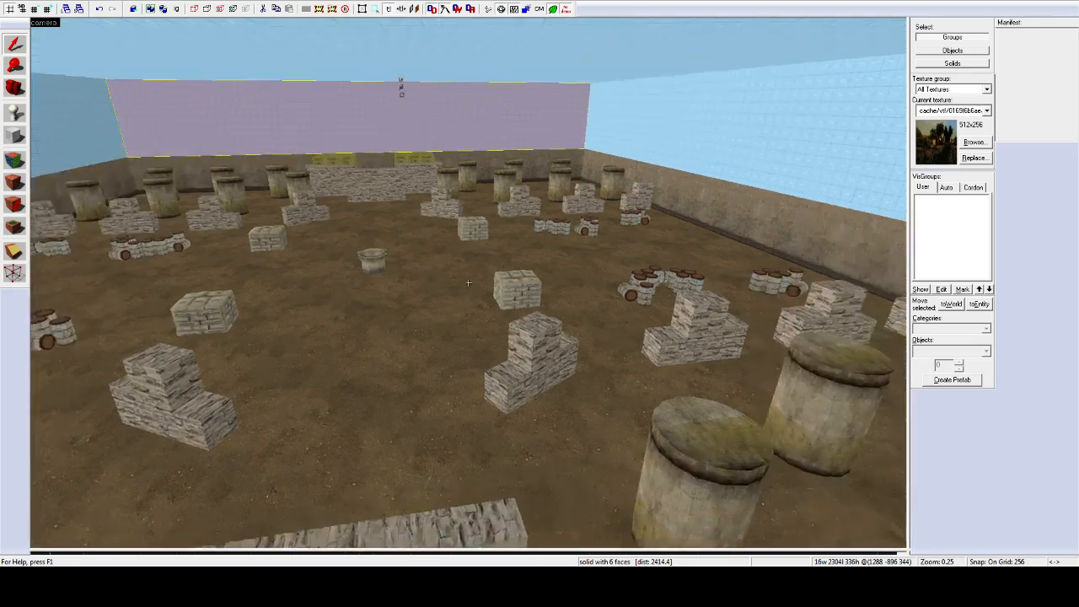
key(a)
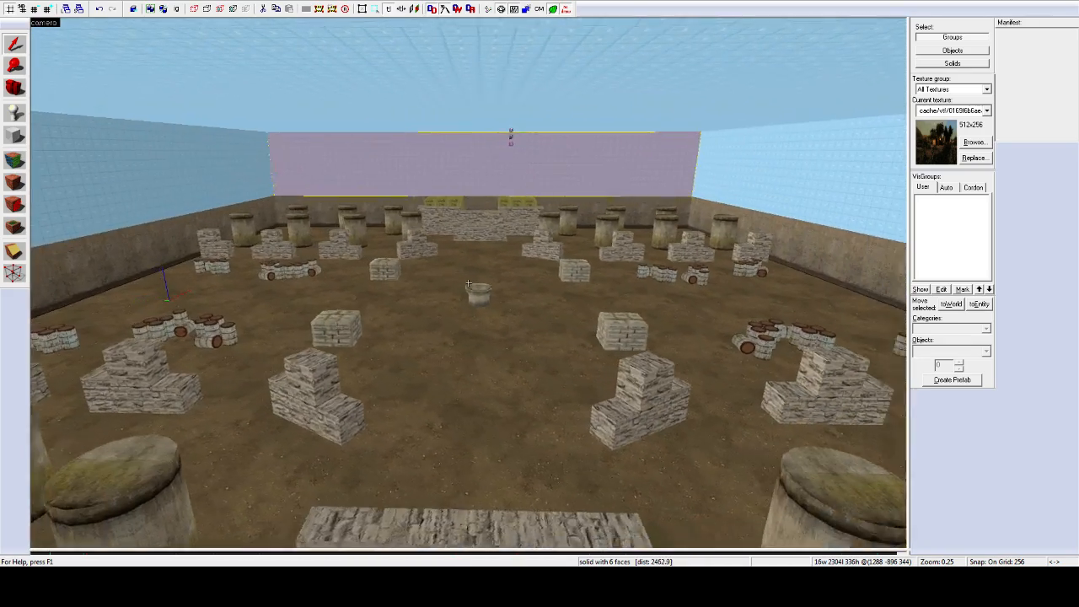
key(d)
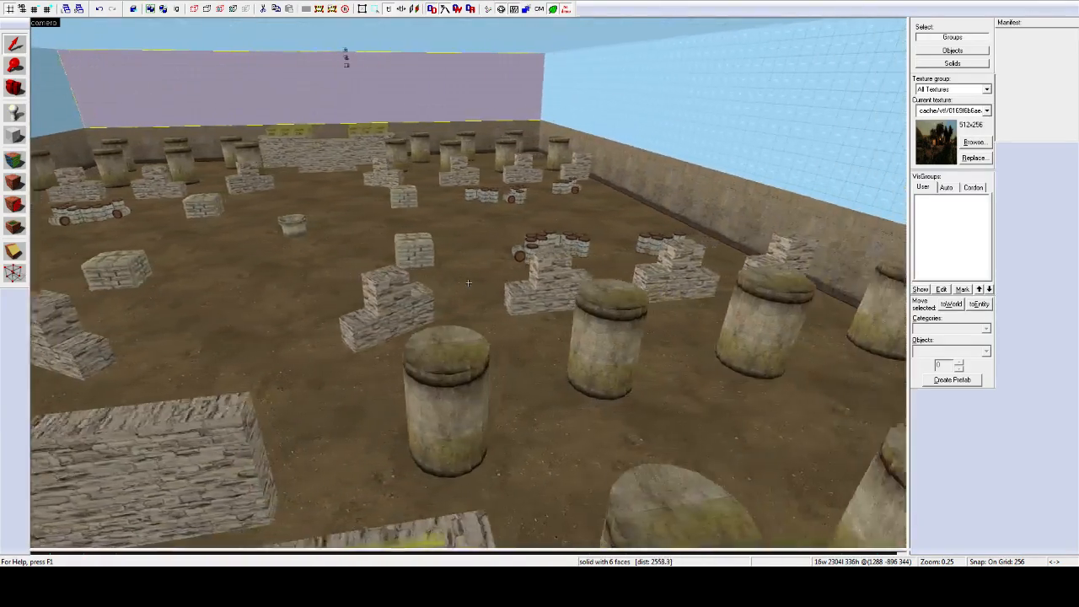
key(a)
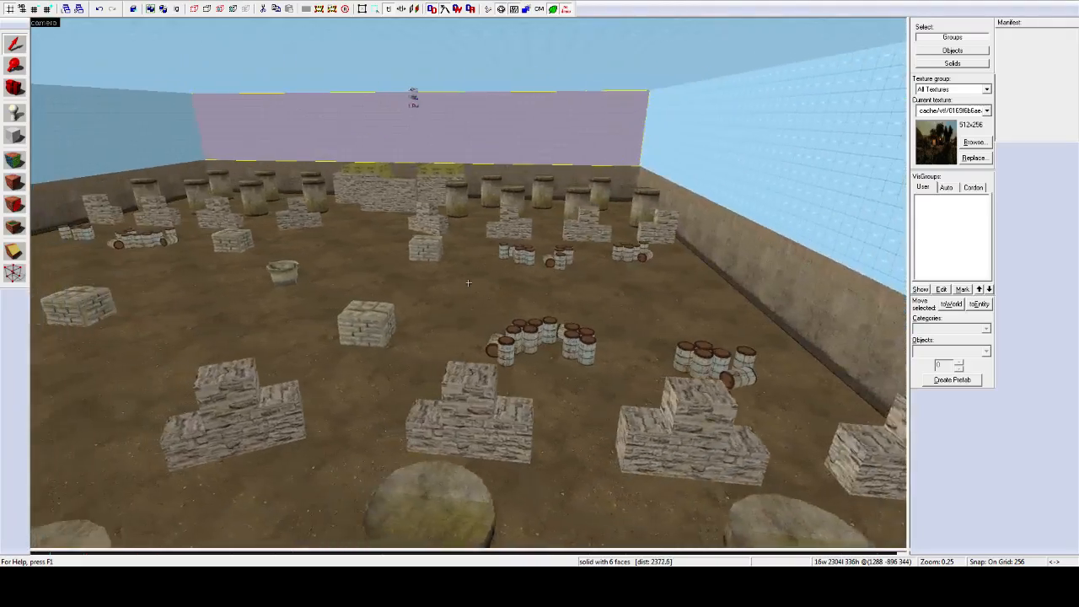
key(a)
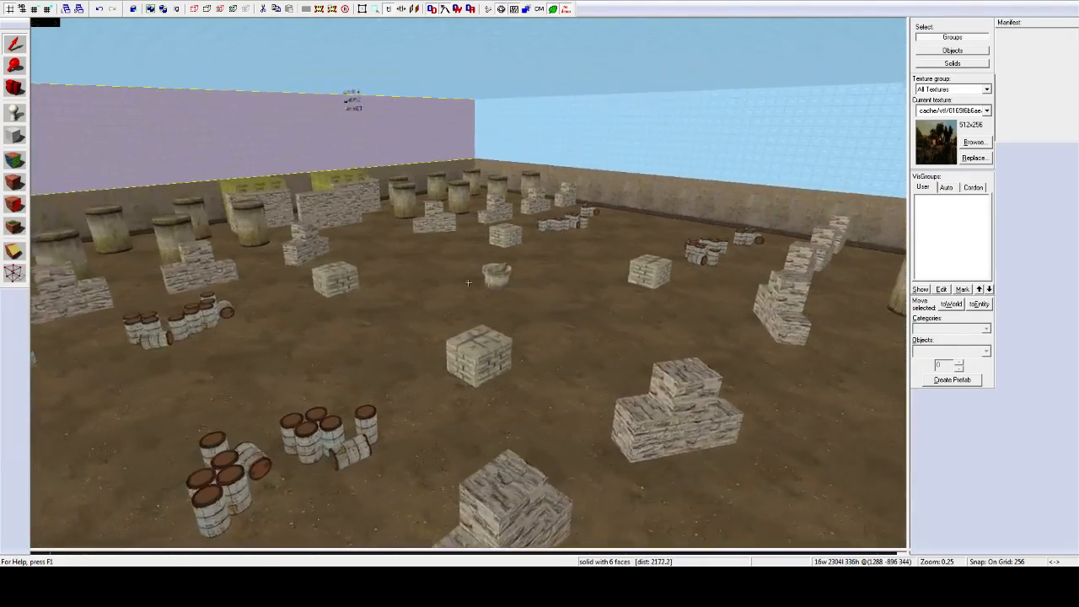
key(d)
key(d)
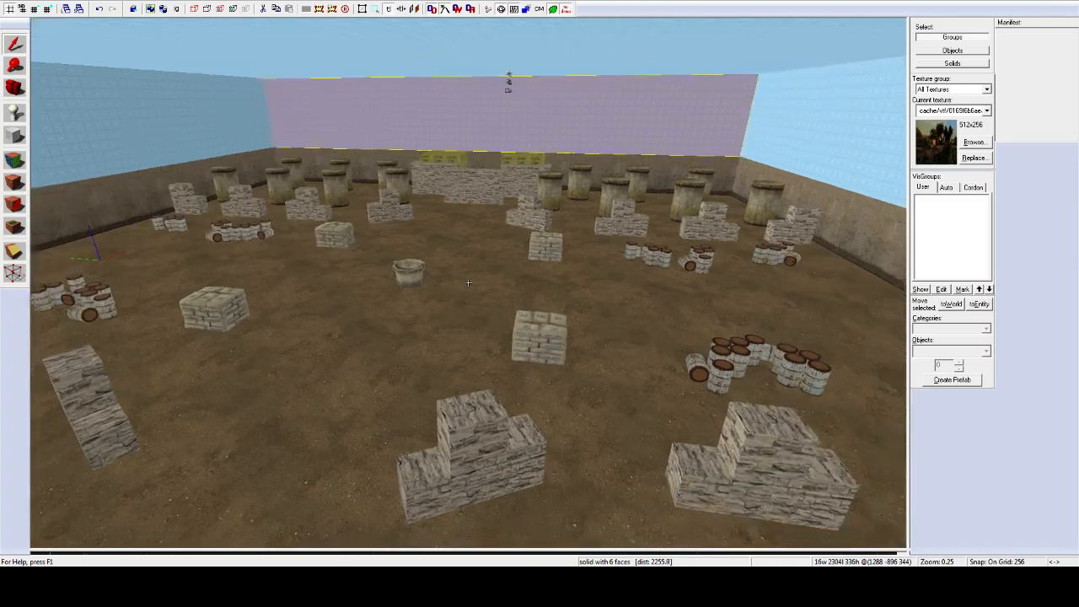
key(a)
key(s)
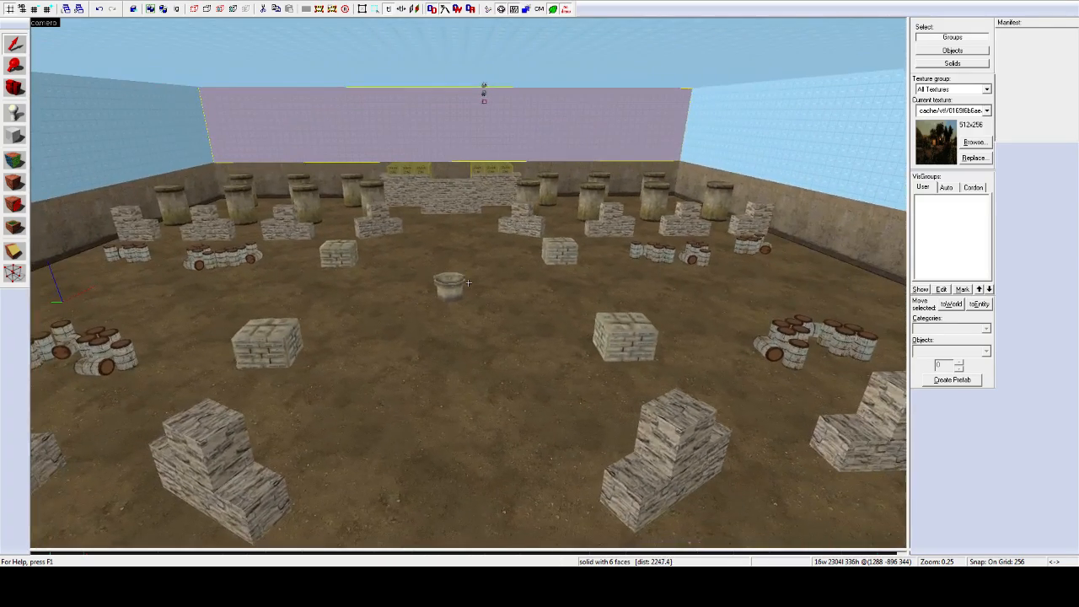
key(s)
key(w)
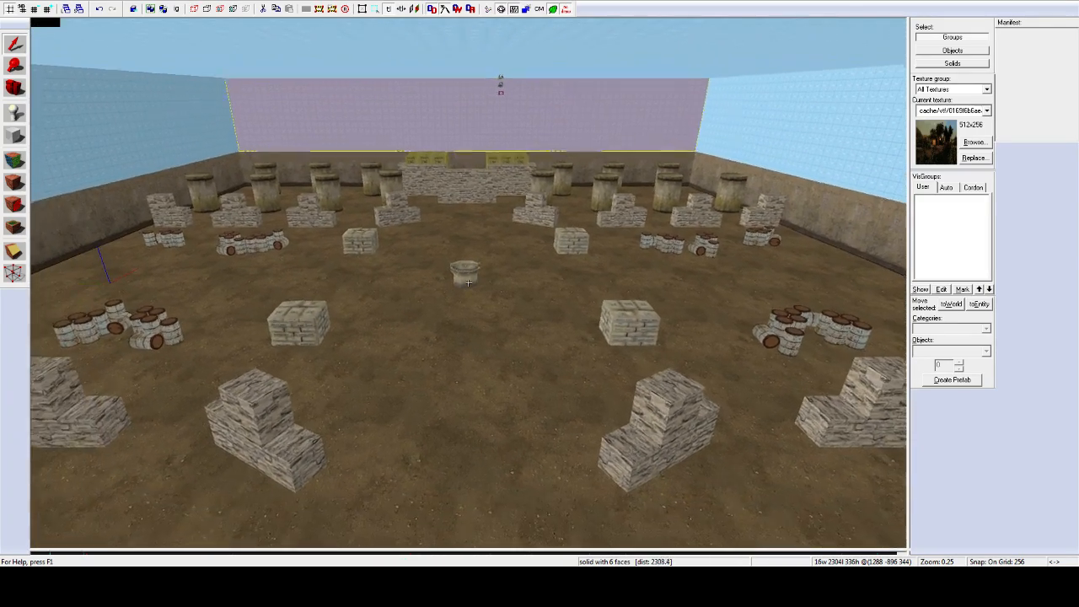
key(s)
key(s)
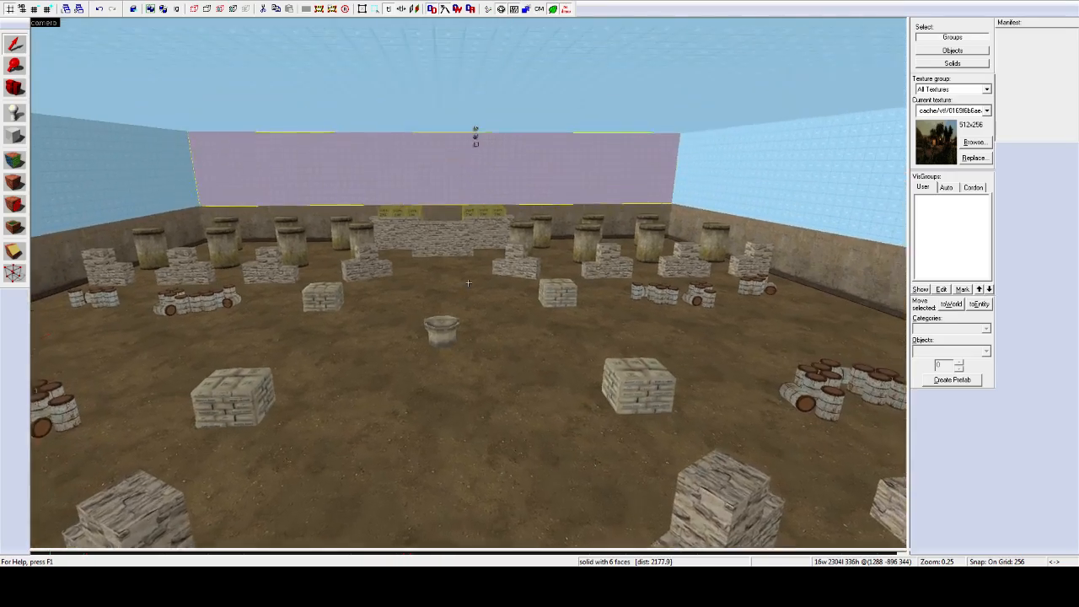
key(d)
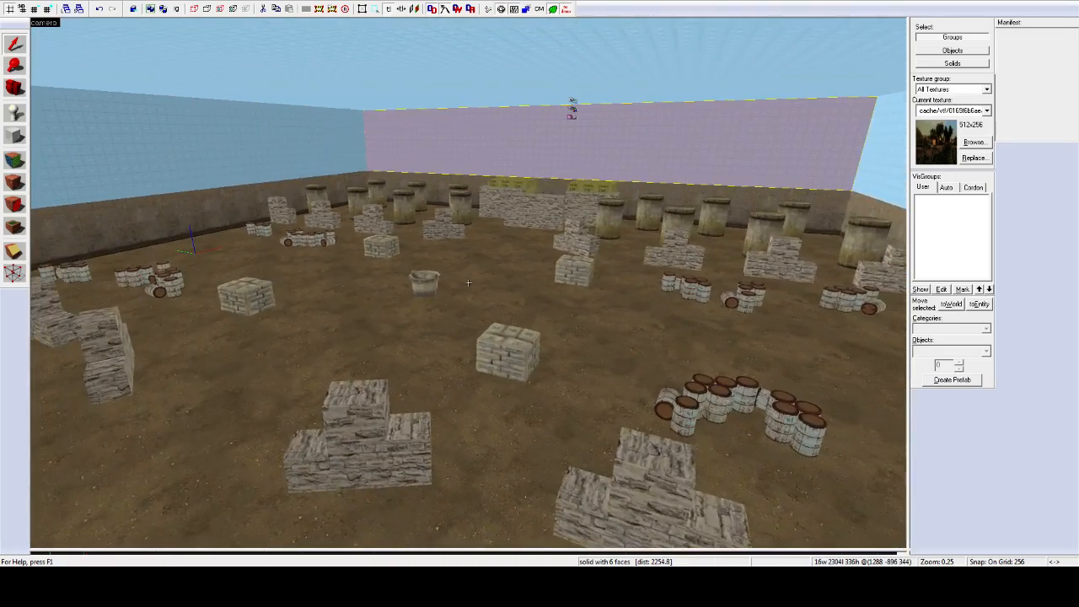
key(a)
key(a)
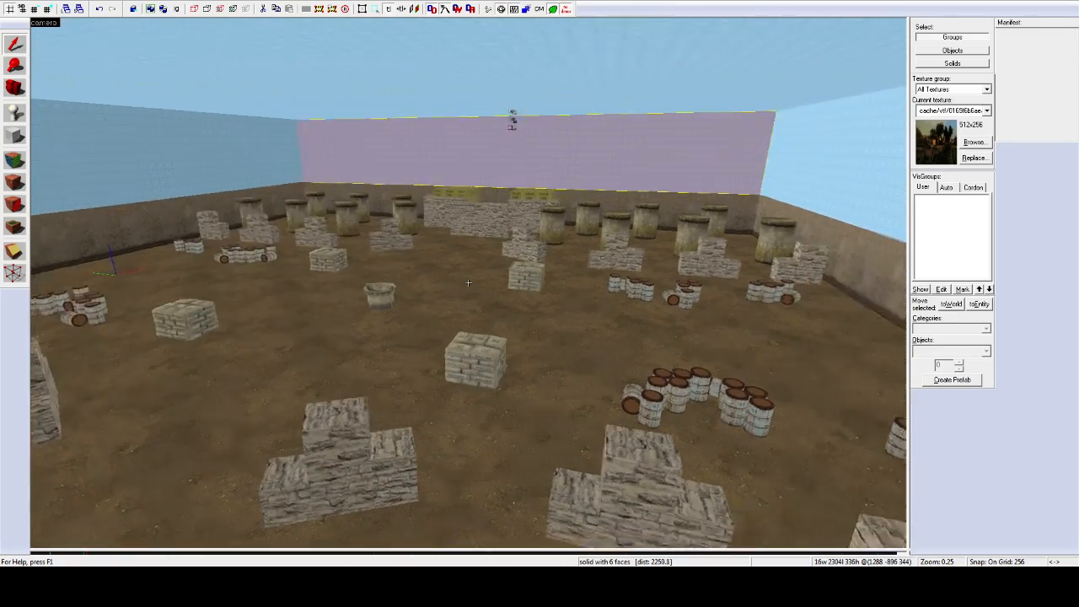
key(w)
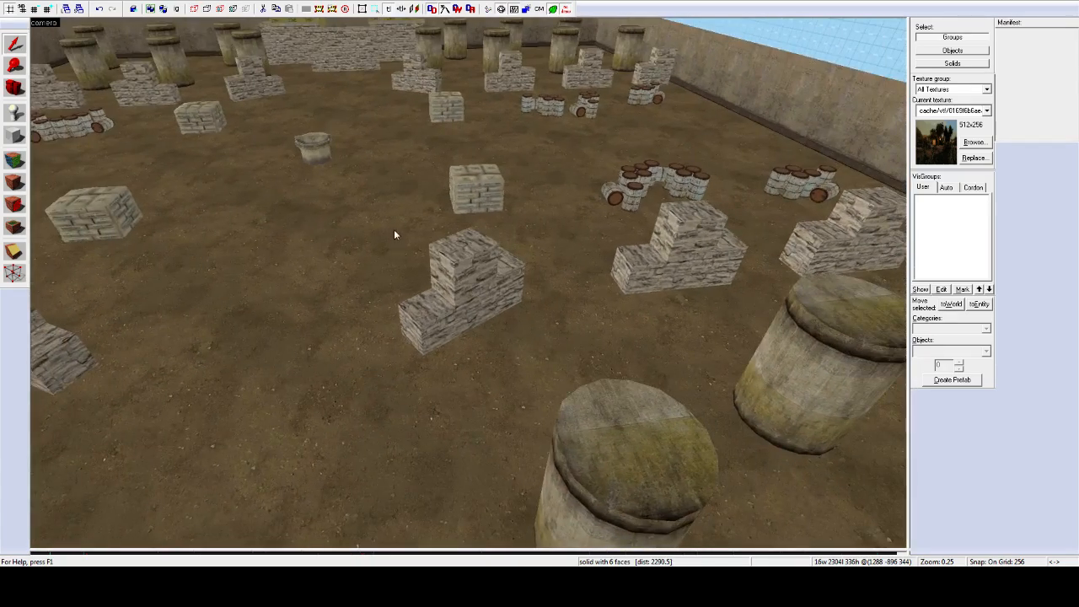
Step: Circle the camera around the arena past the spawn zone
key(z)
key(s)
key(d)
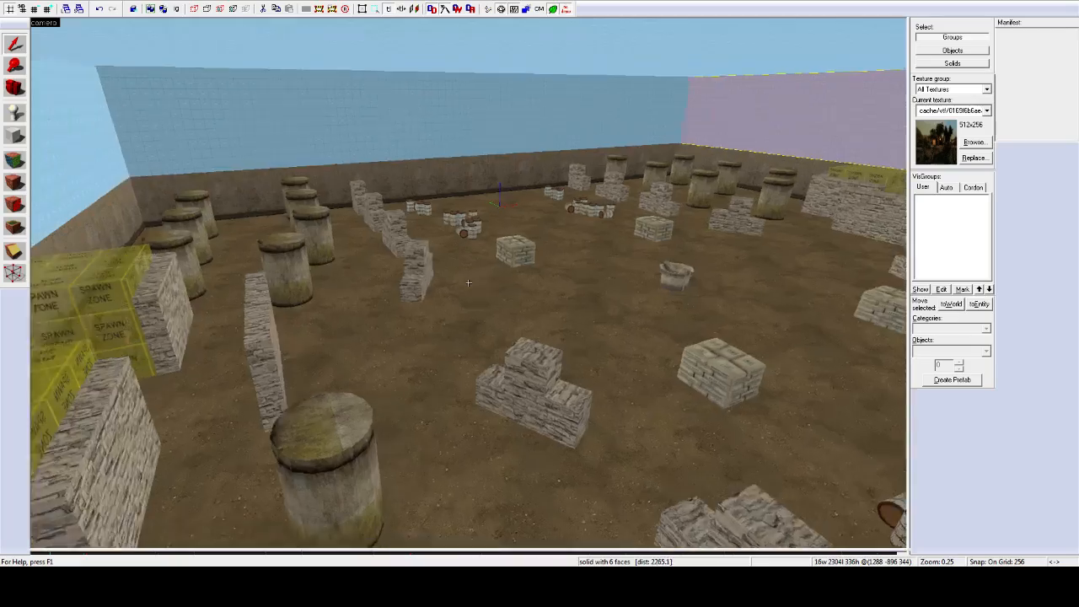
key(d)
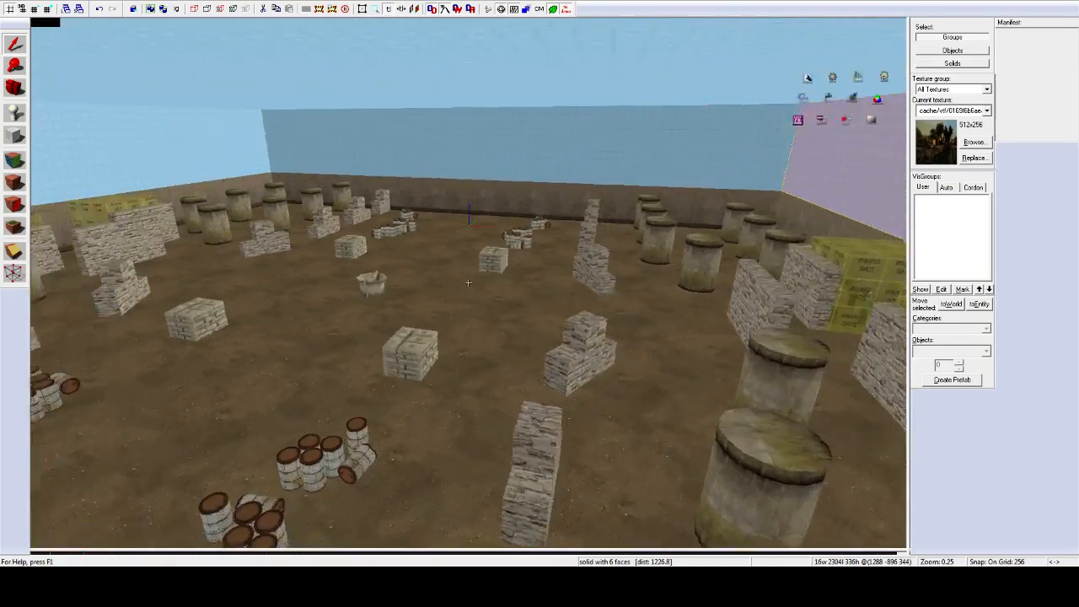
key(d)
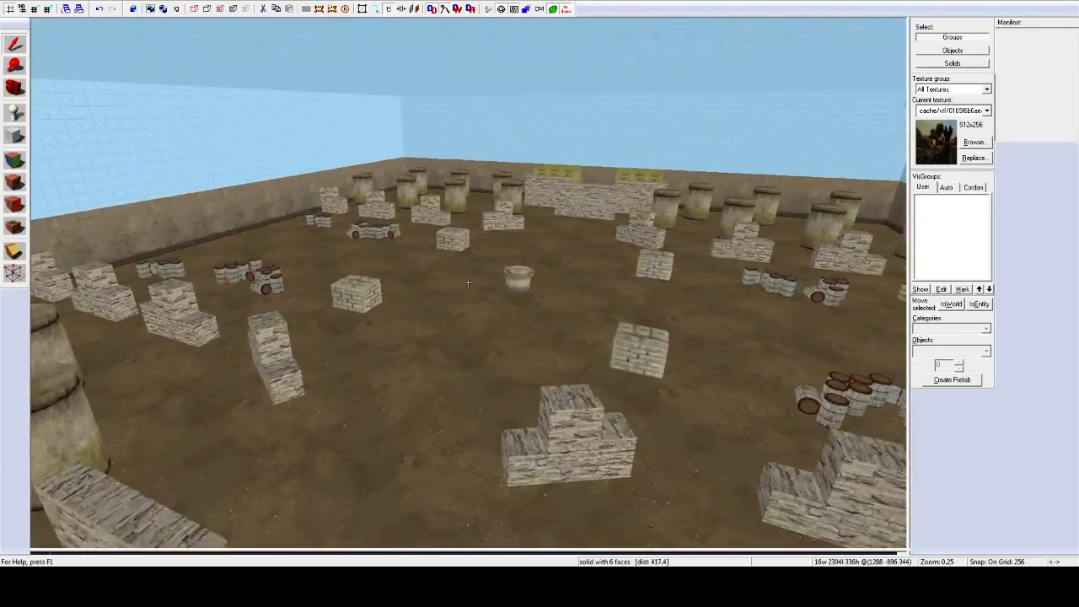
key(d)
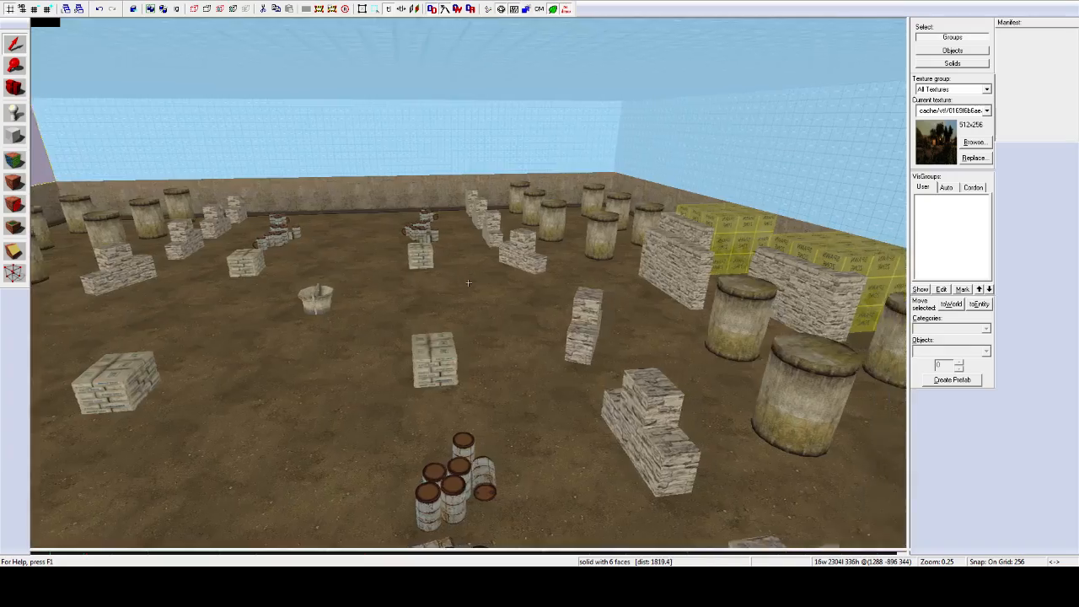
key(d)
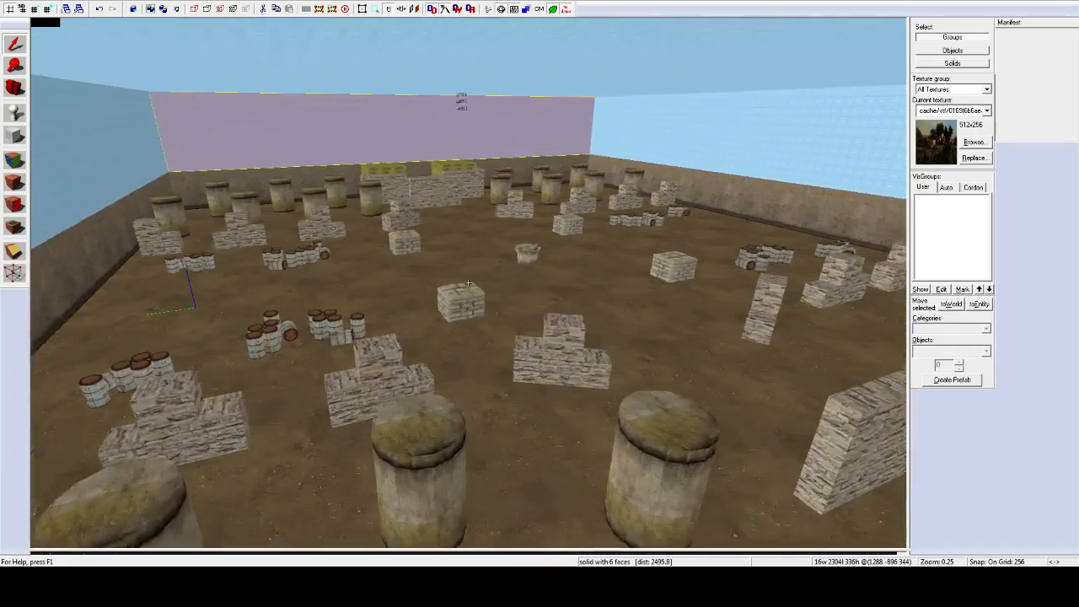
key(d)
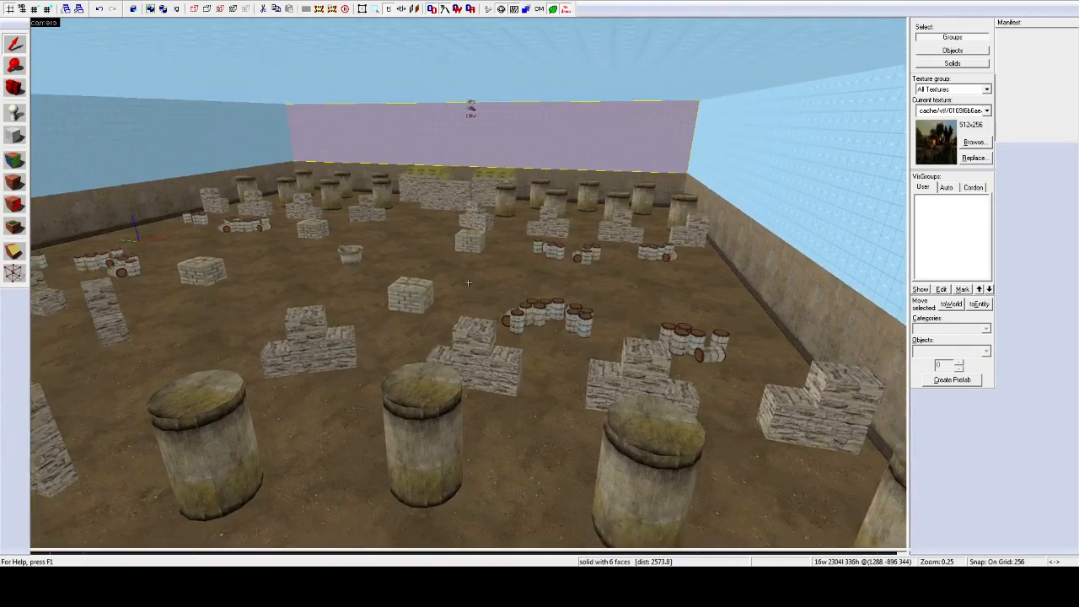
key(d)
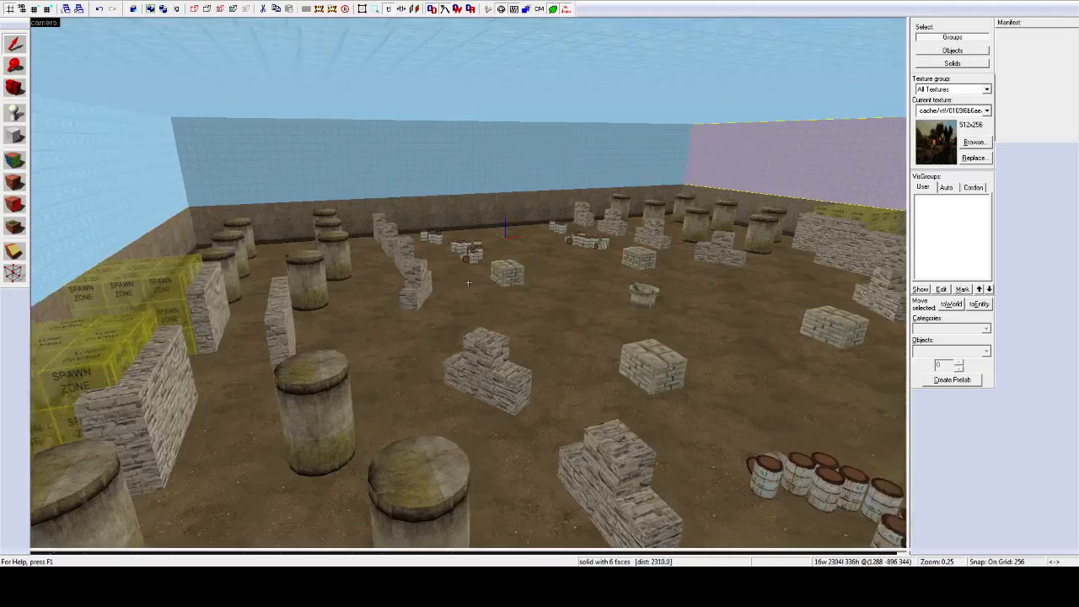
key(d)
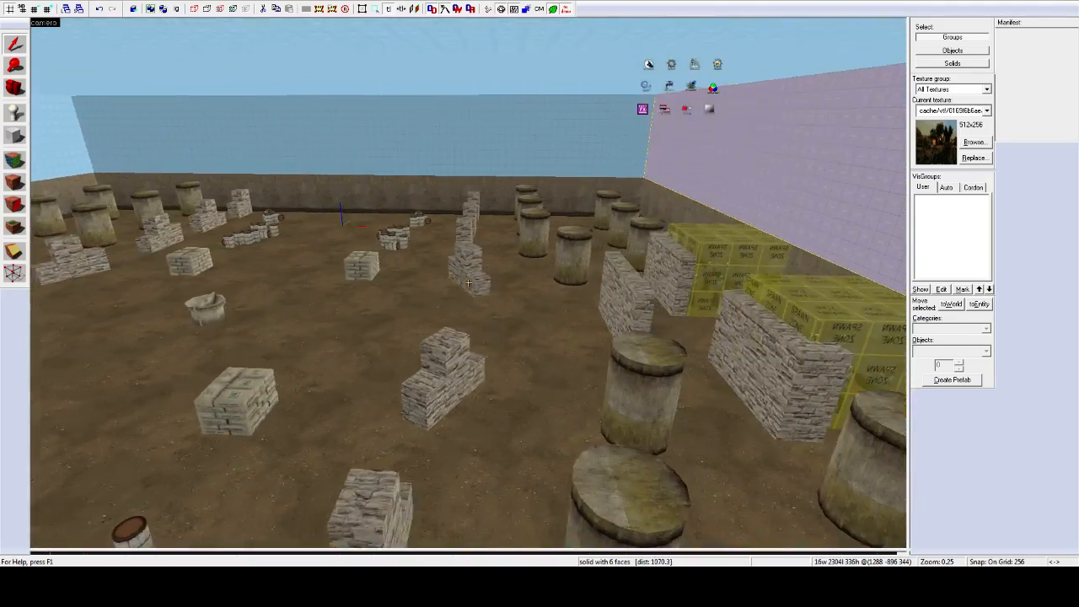
key(d)
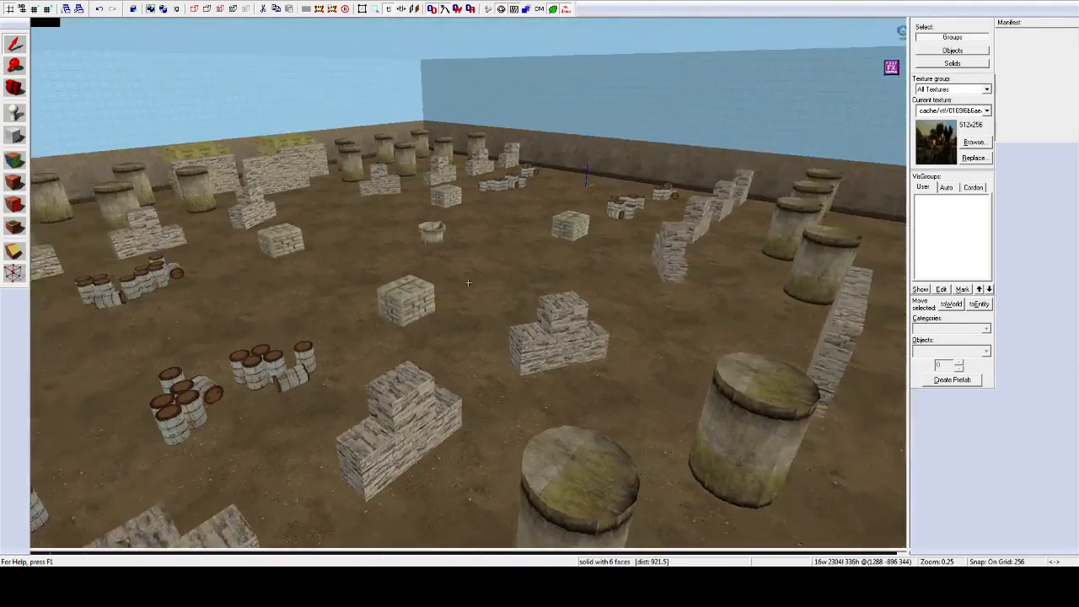
key(d)
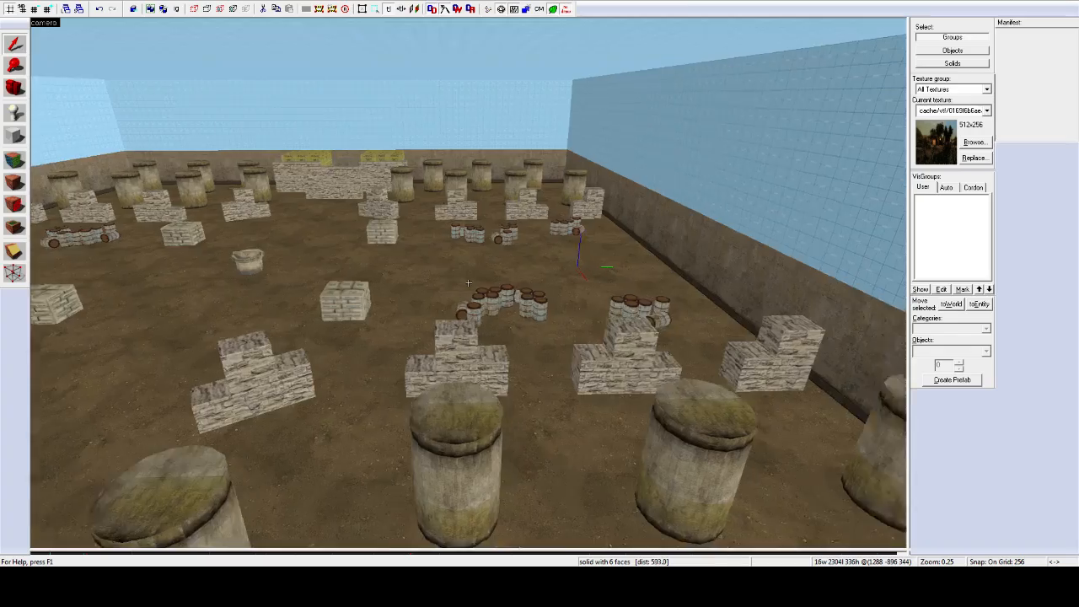
key(d)
key(w)
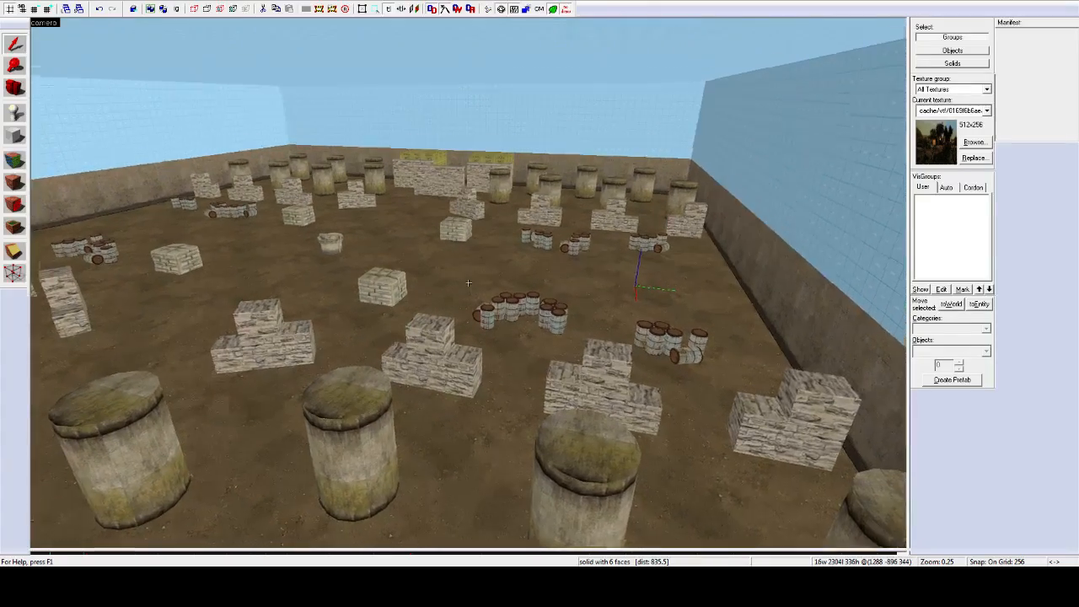
Step: Steer once more through the arena, then restore the four-view layout
key(z)
key(z)
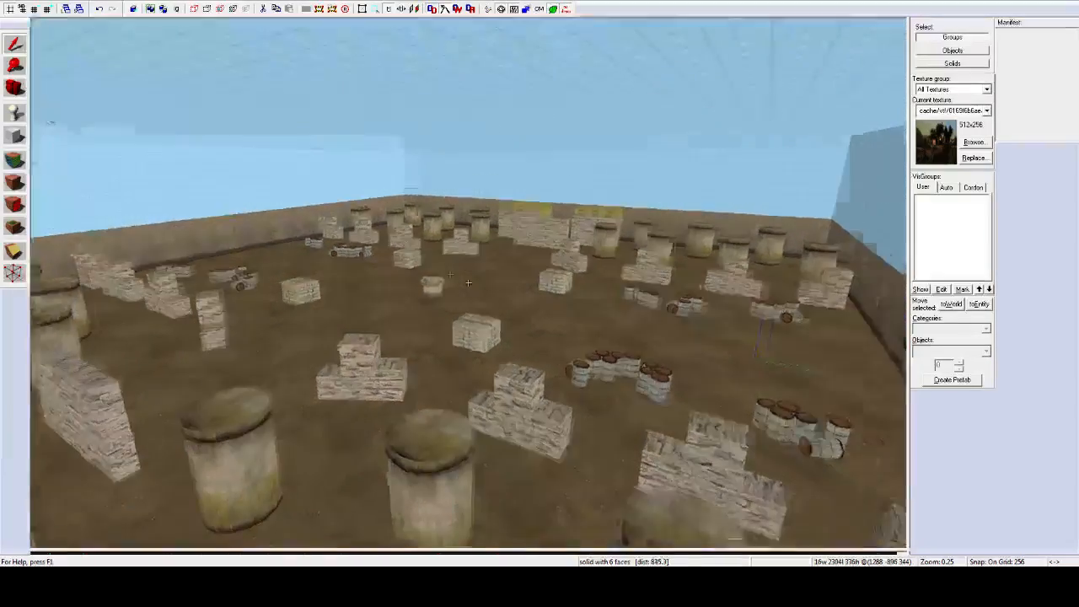
key(d)
key(z)
key(z)
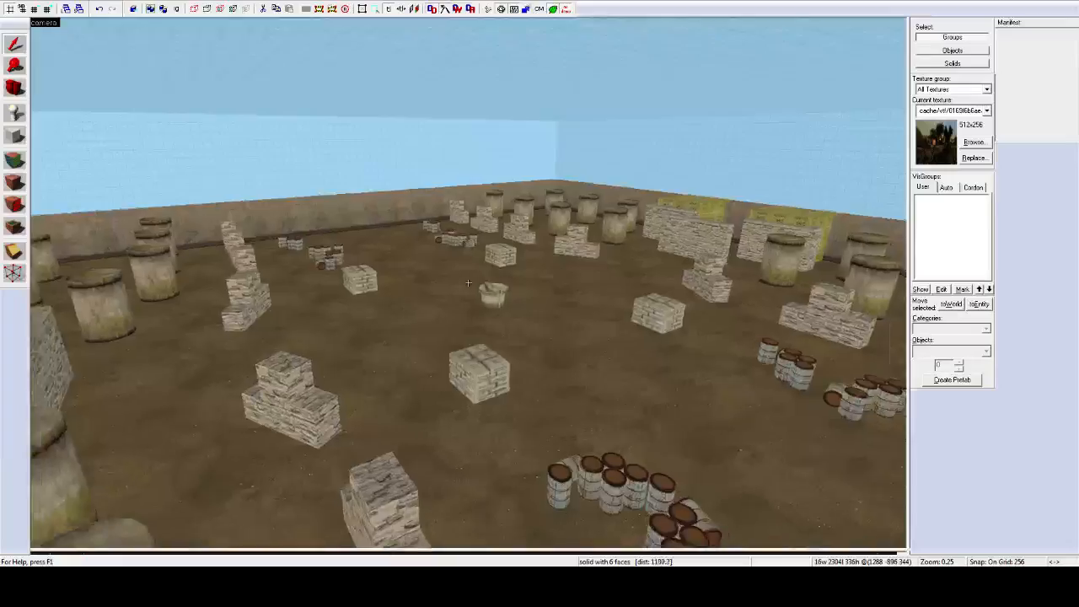
key(a)
key(z)
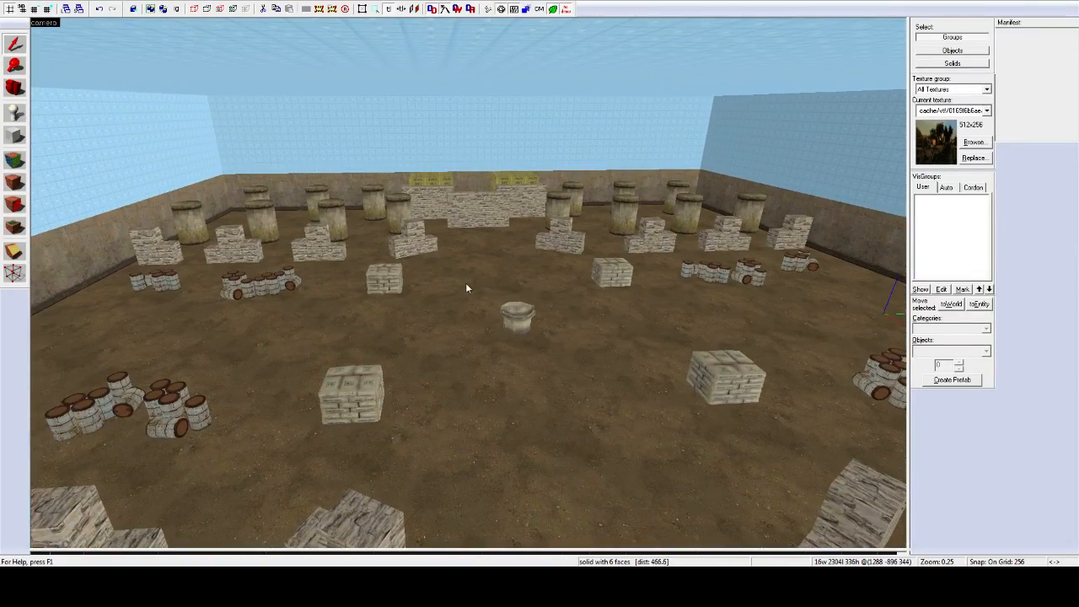
key(a)
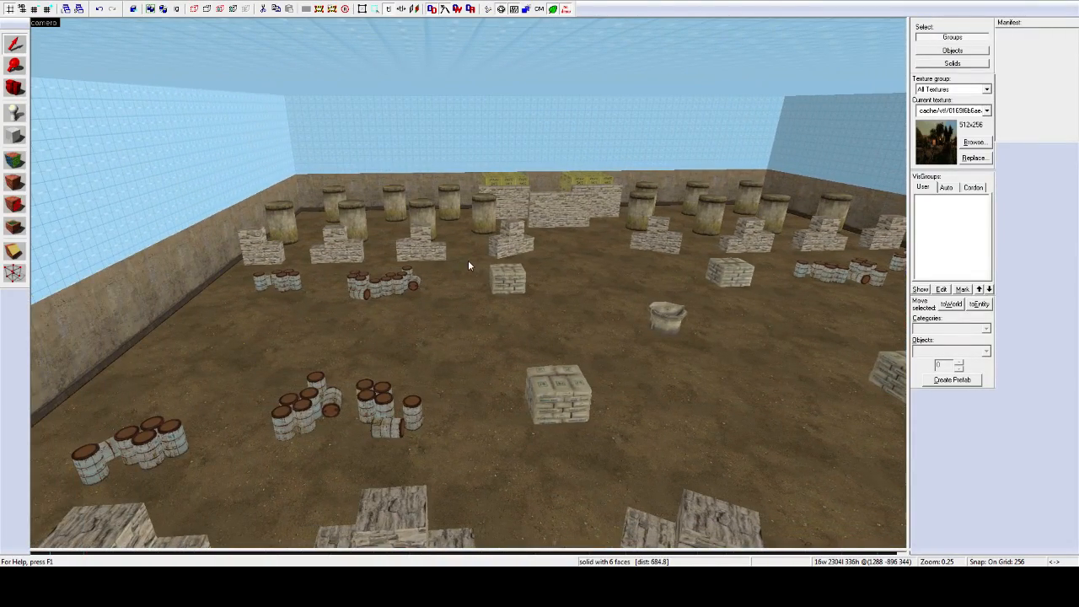
key(shift+z)
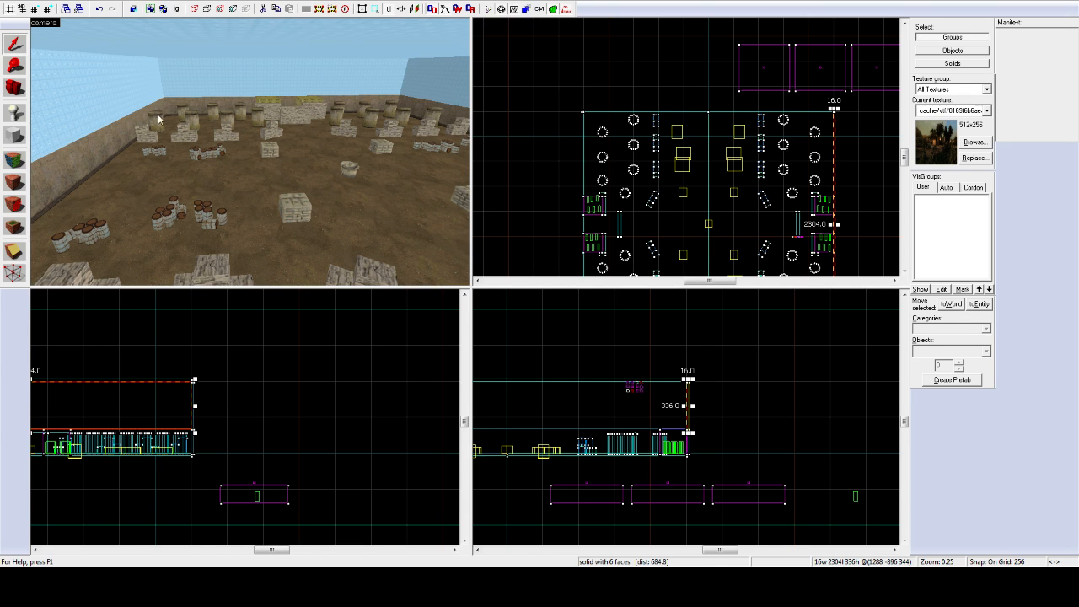
Step: Select the arena floor in the 3D view
key(z)
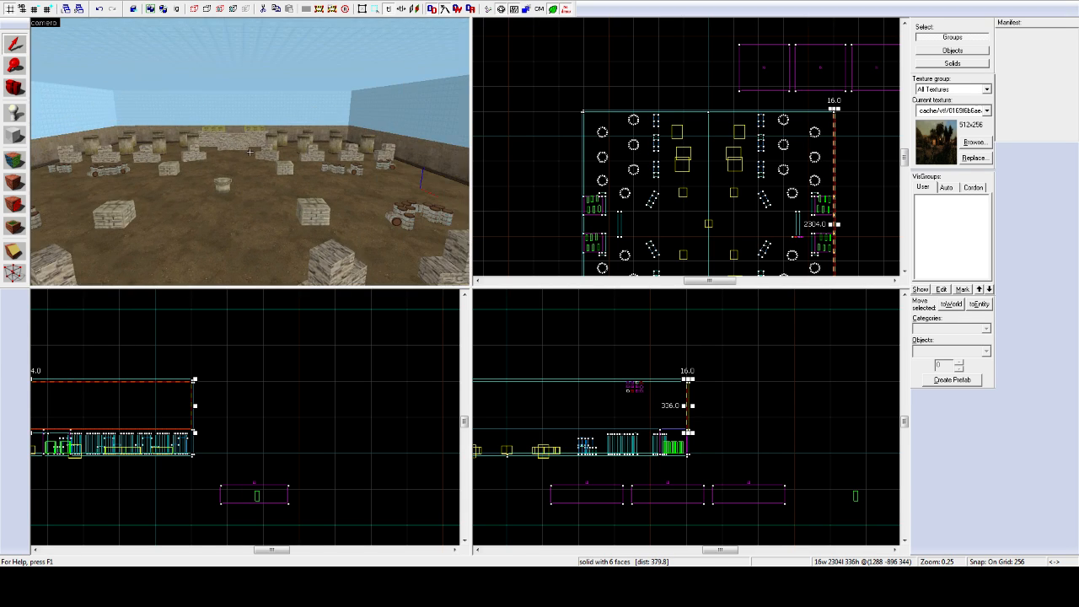
key(z)
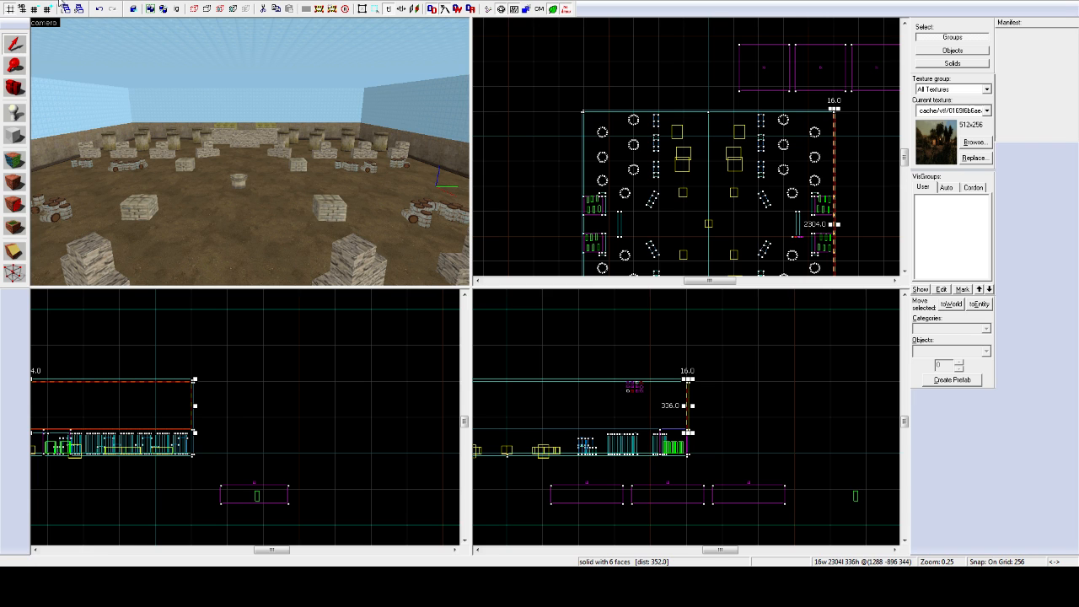
click(221, 181)
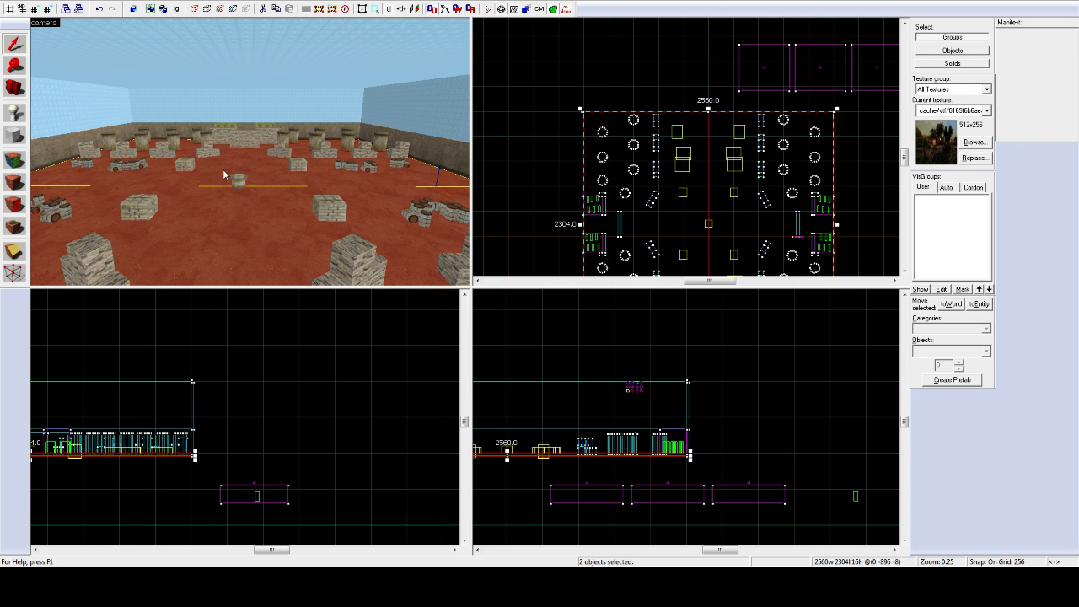
Step: Zoom the top view to check the 2560 by 2304 layout, then start a new map from File
scroll(639, 117, down, 5)
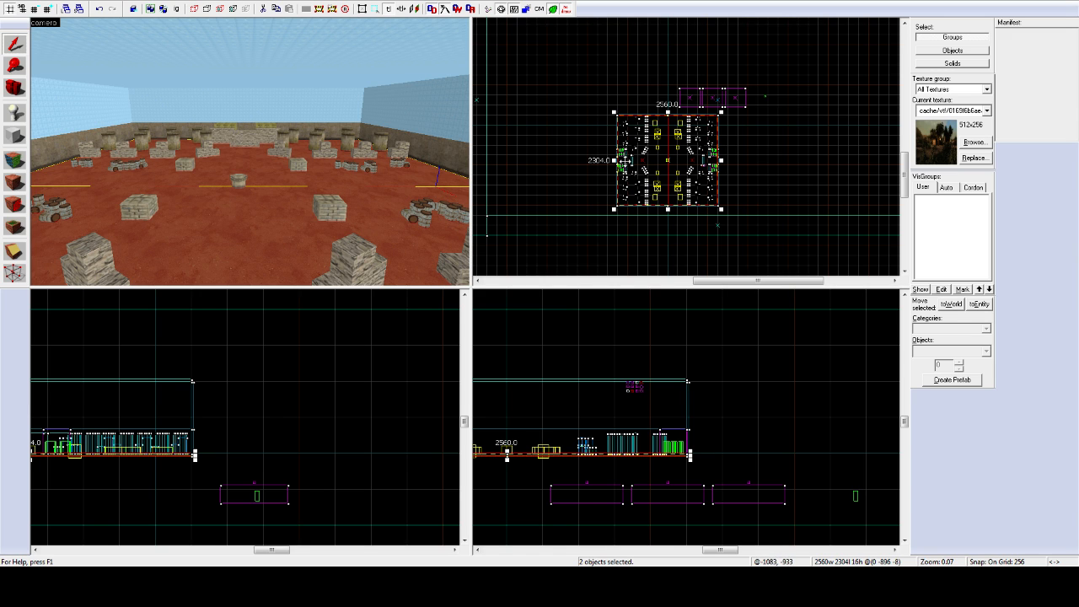
scroll(595, 172, up, 1)
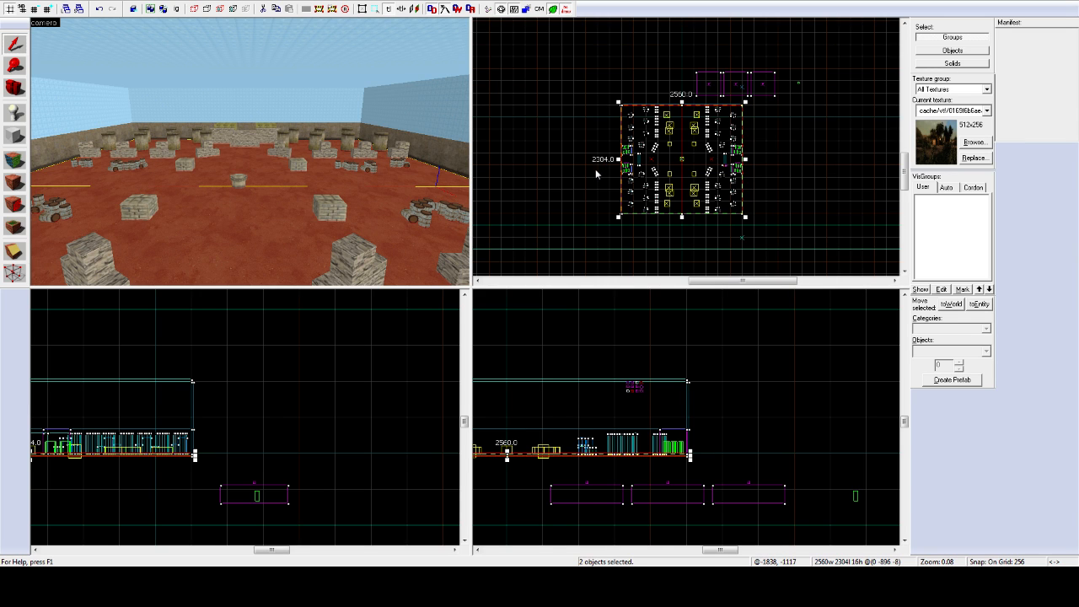
scroll(595, 175, up, 1)
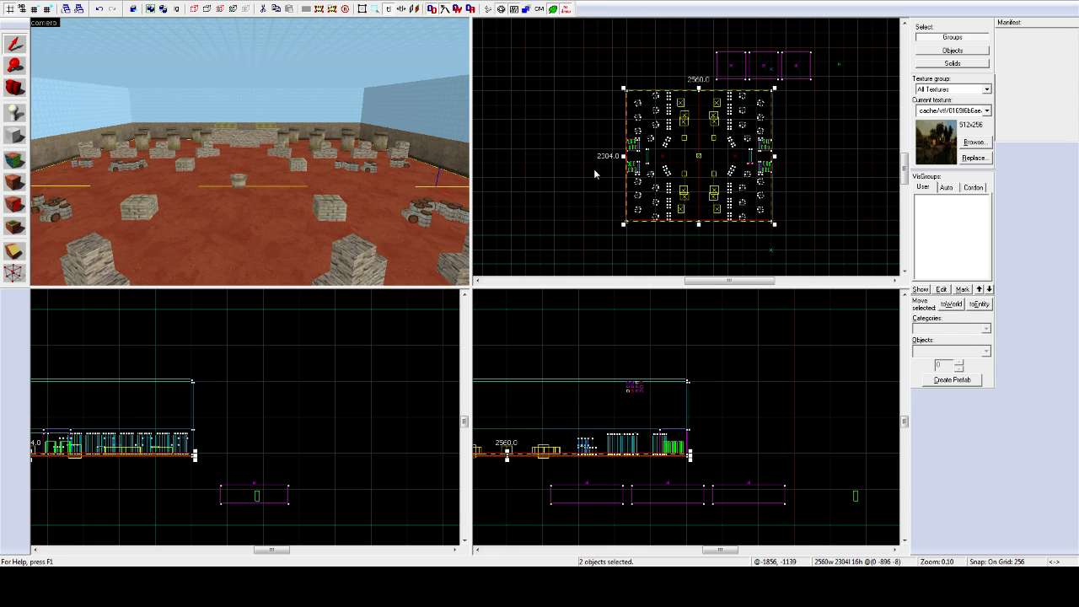
scroll(594, 168, up, 1)
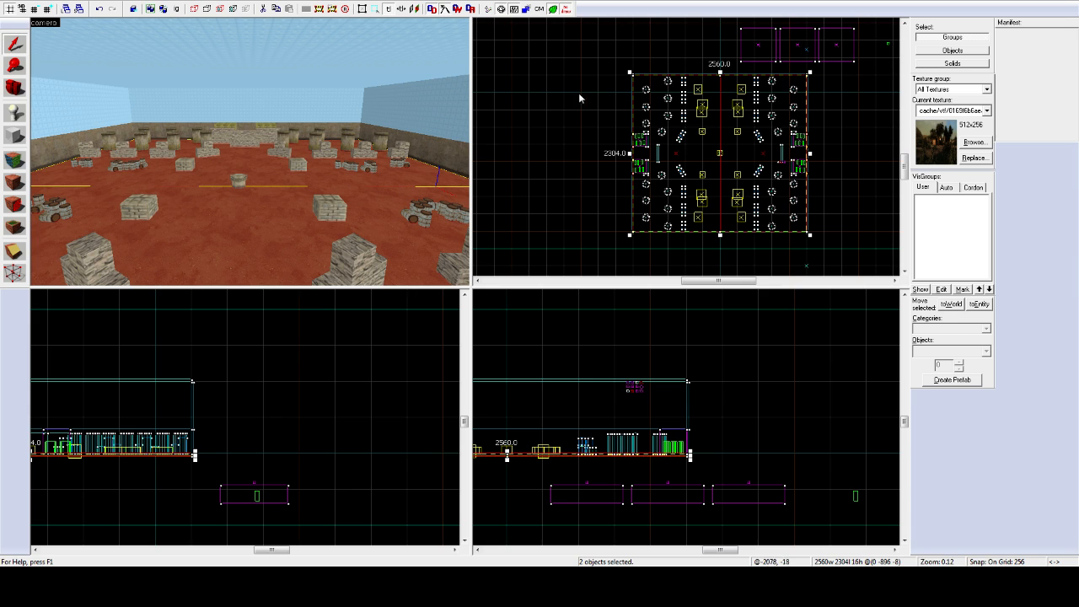
click(12, 0)
click(17, 4)
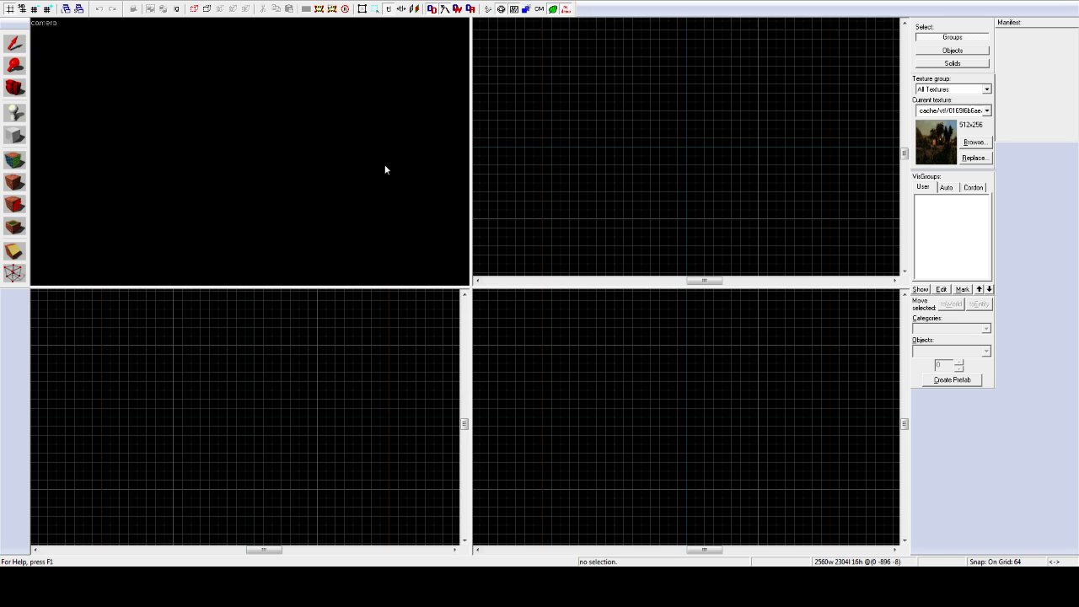
Step: Zoom out the 2D view of the new, empty map
scroll(598, 138, down, 4)
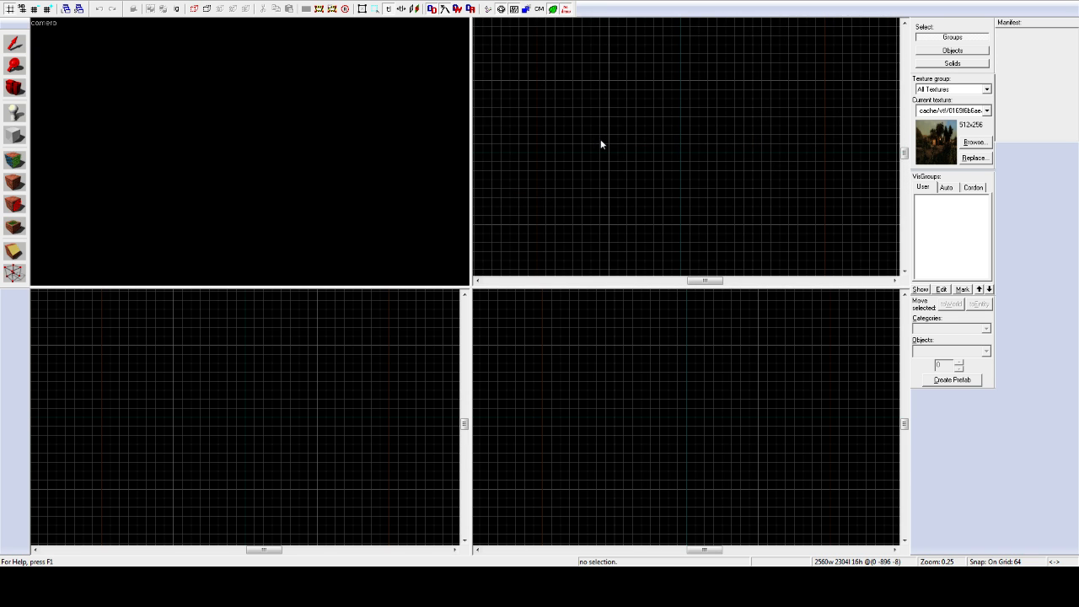
Step: Open the texture browser to choose tools/toolsnodraw as the brush texture
click(974, 143)
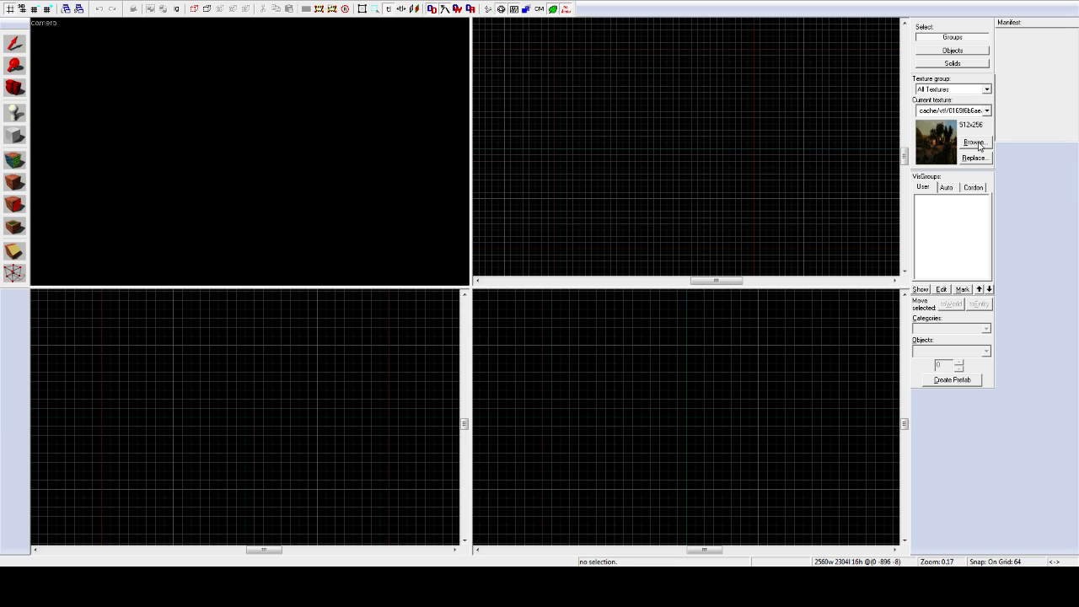
click(975, 142)
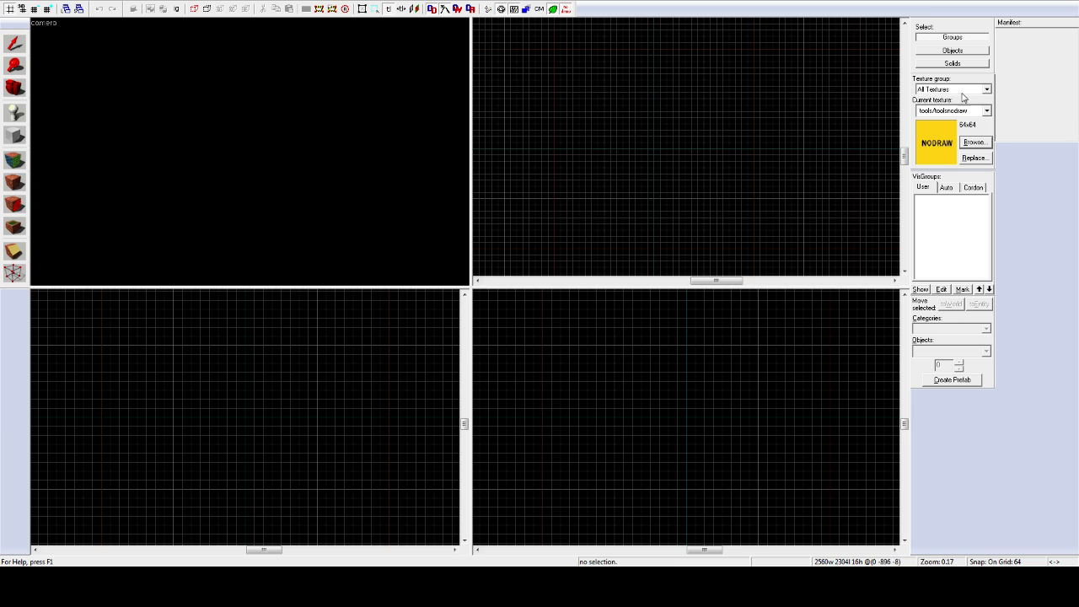
click(974, 142)
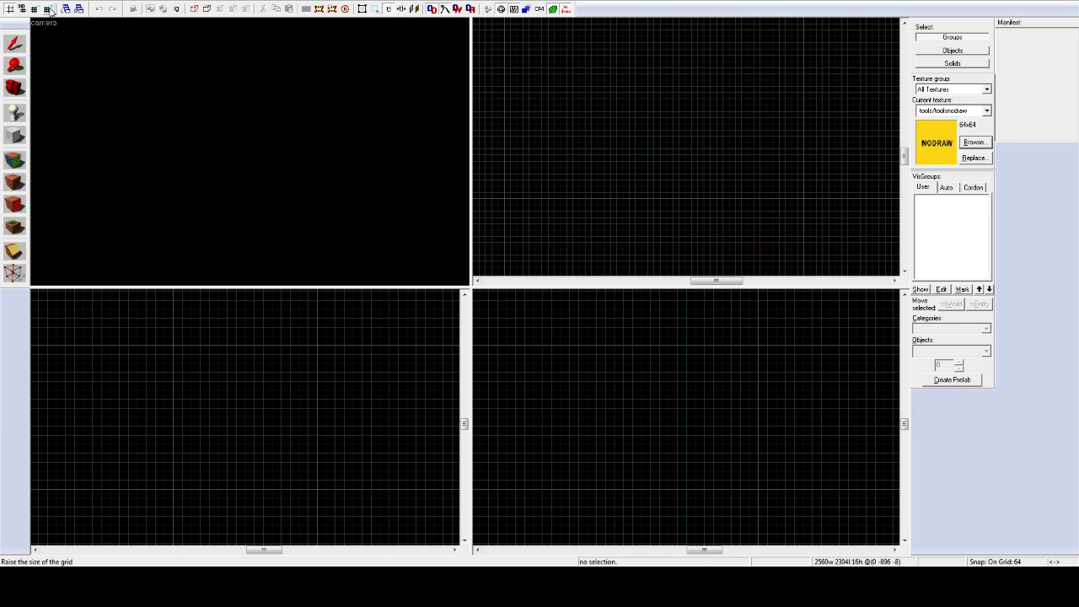
Step: Select the Block tool and raise grid snapping from 64 to 512 units
click(23, 137)
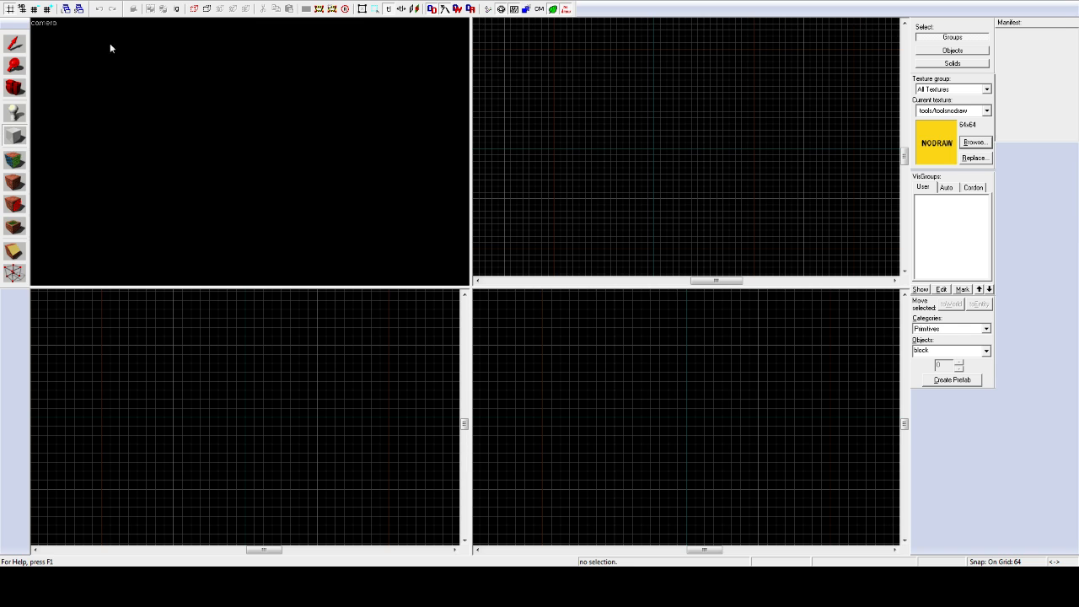
click(46, 8)
click(46, 8)
click(47, 8)
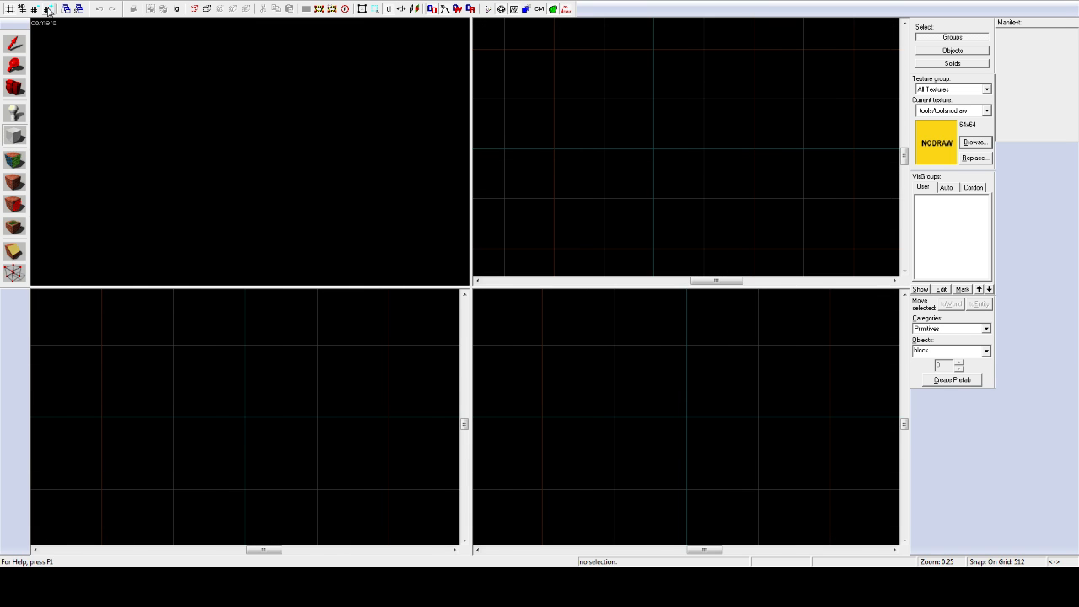
scroll(561, 97, down, 10)
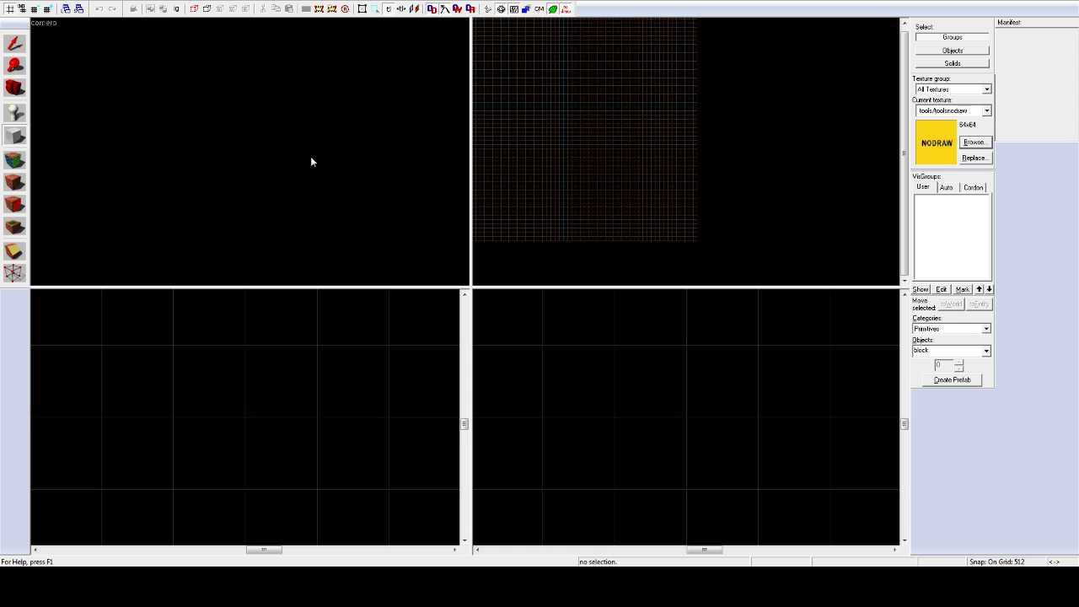
key(shift+c)
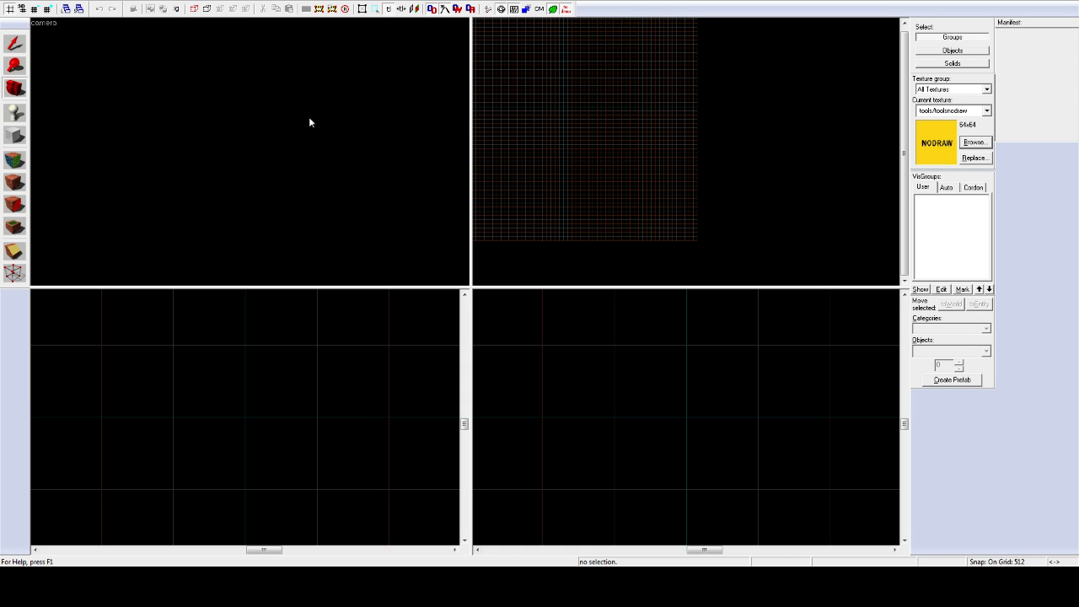
scroll(544, 98, up, 2)
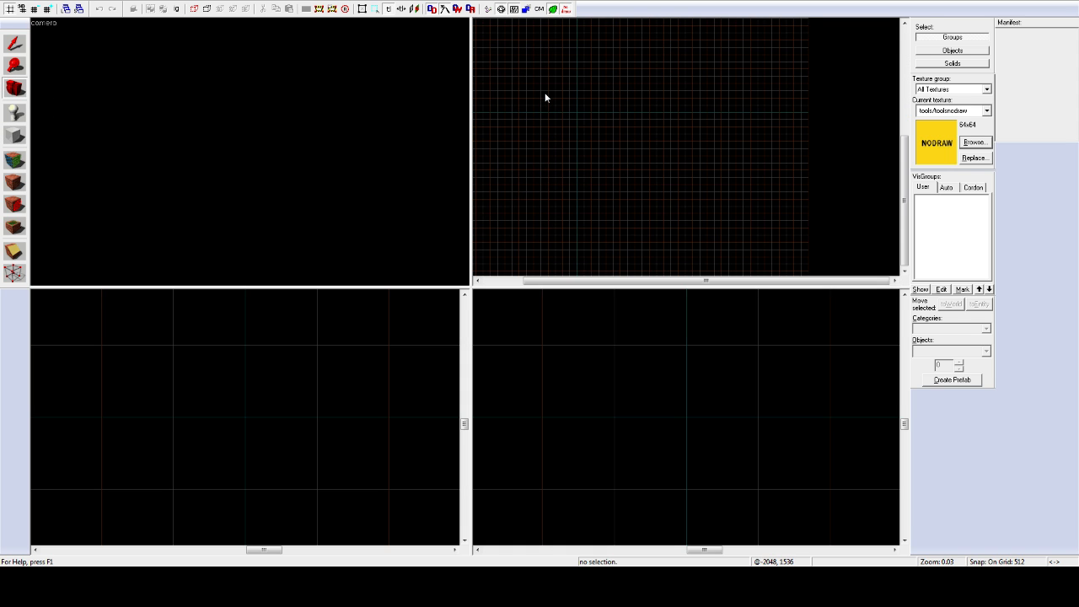
scroll(544, 98, up, 3)
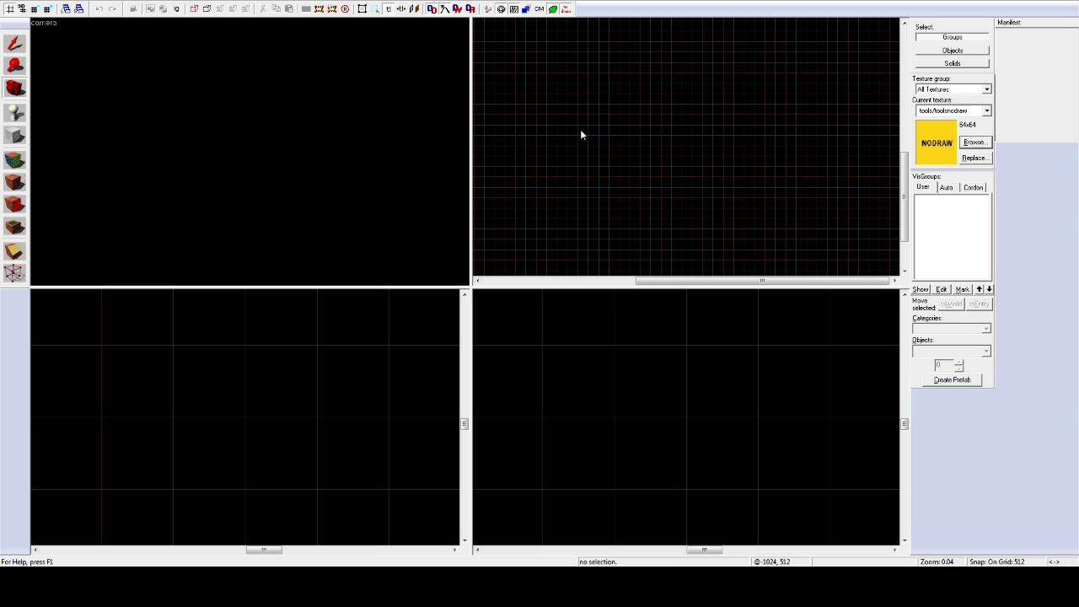
click(23, 134)
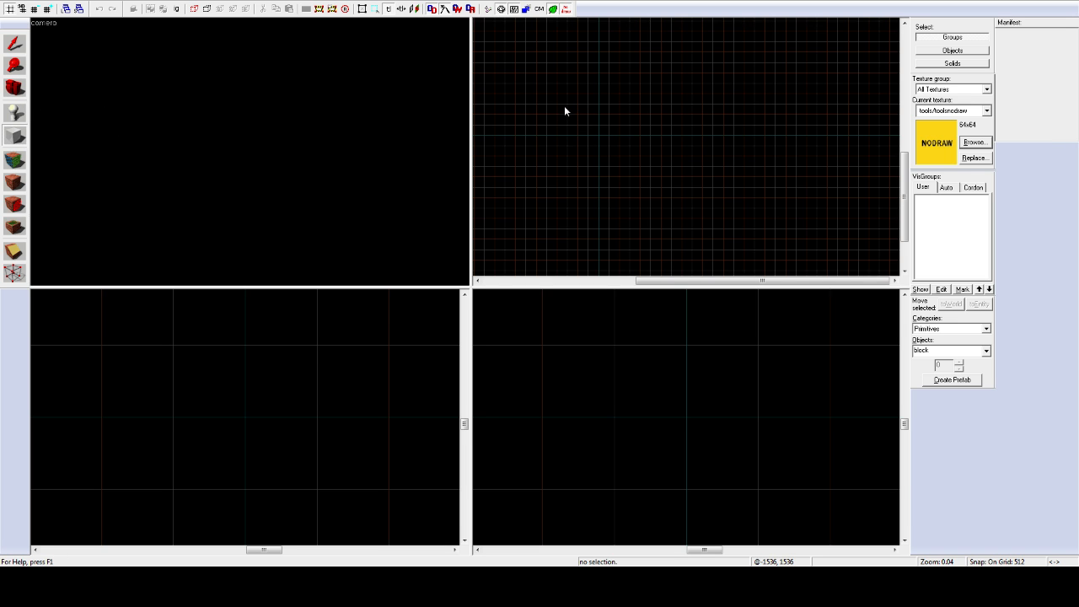
Step: Outline a 7168 by 6656 floor block in the top view
drag(564, 111, 640, 166)
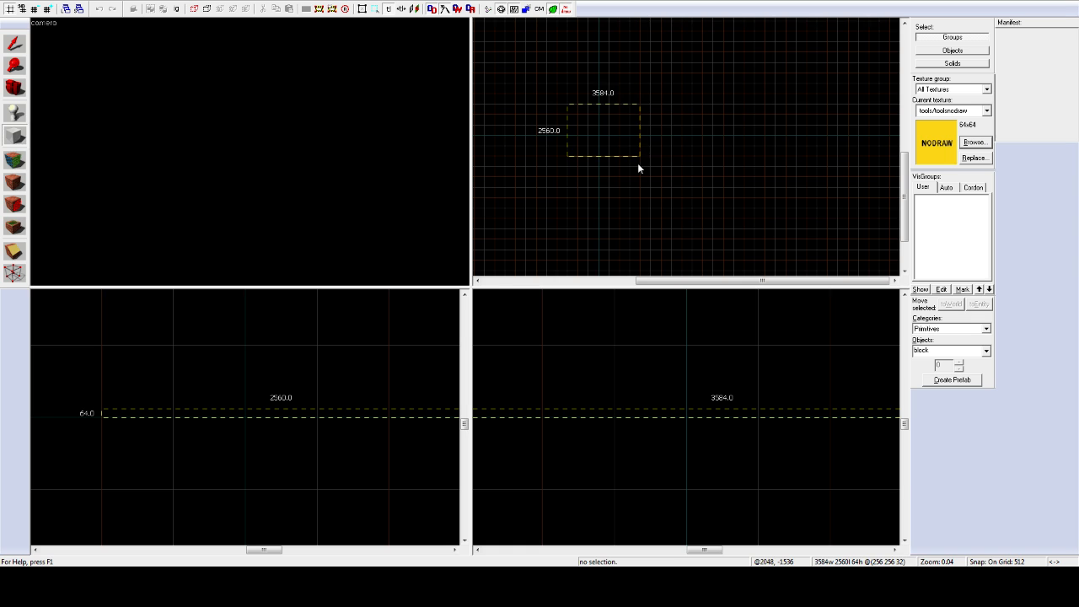
drag(638, 165, 703, 221)
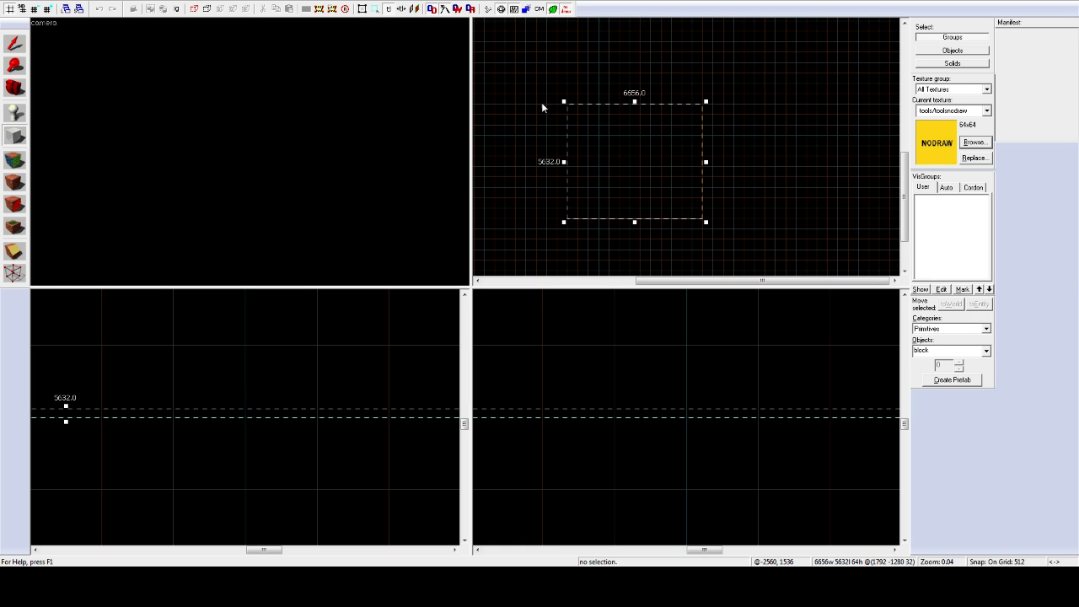
drag(563, 100, 556, 82)
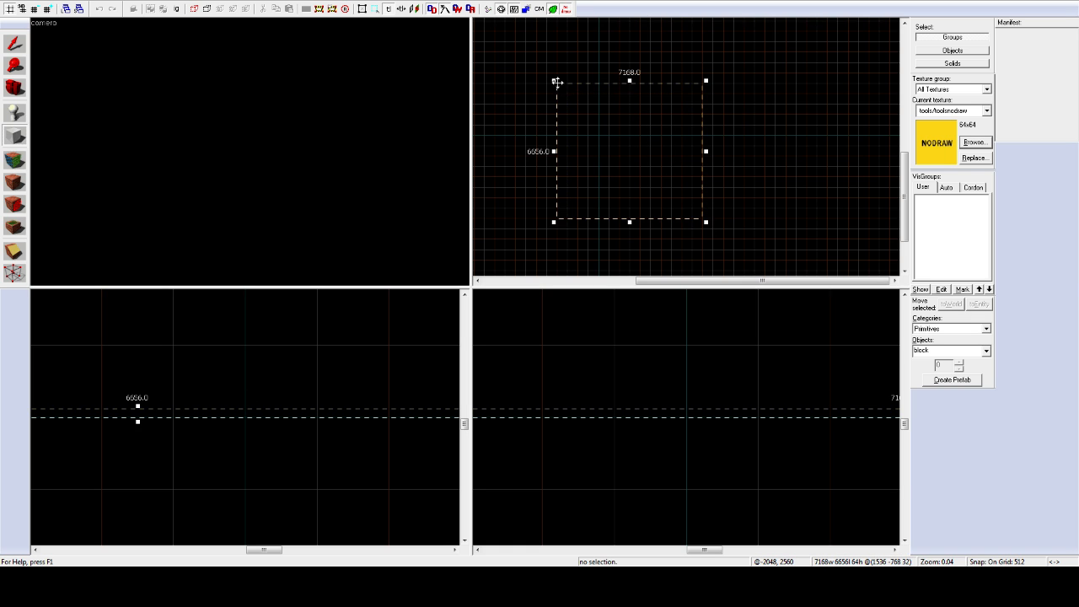
drag(666, 160, 607, 164)
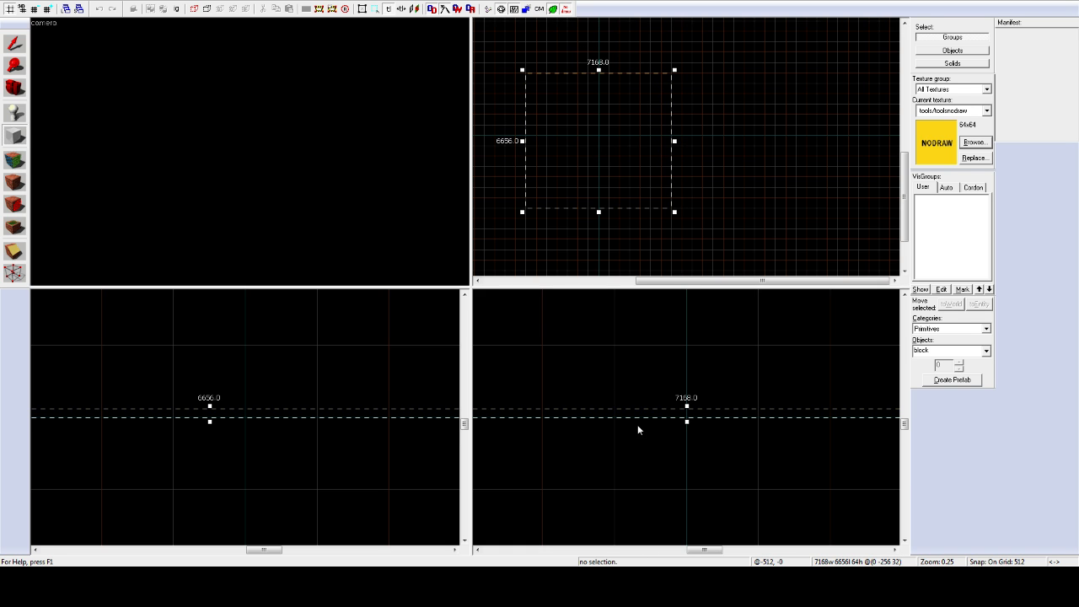
scroll(638, 423, down, 2)
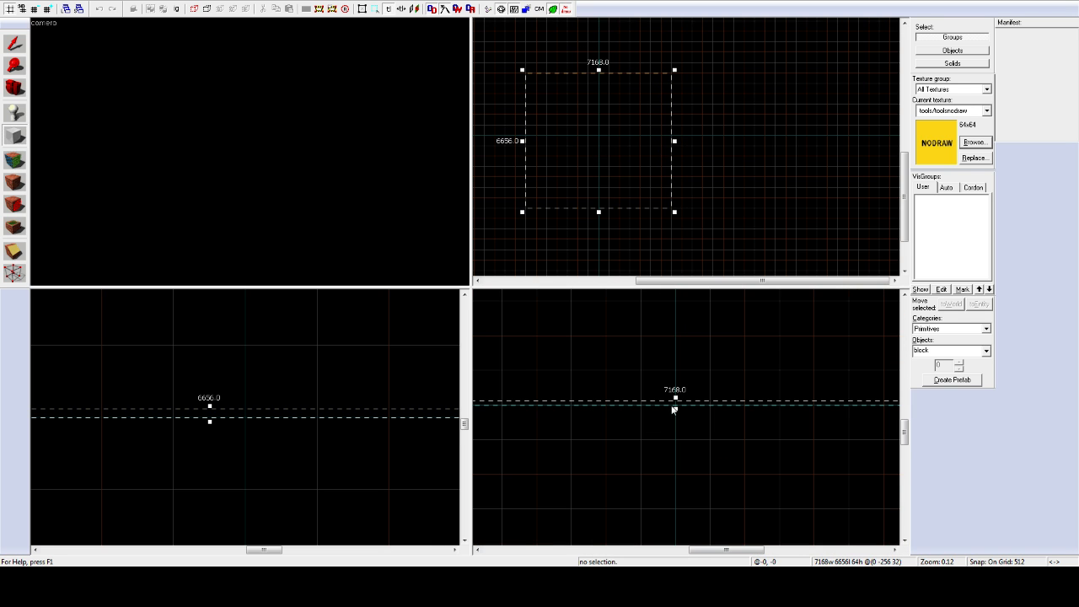
Step: Make the block 512 units thick, lower it below the origin, and create the brush
drag(674, 409, 686, 497)
drag(675, 397, 674, 470)
scroll(605, 438, down, 3)
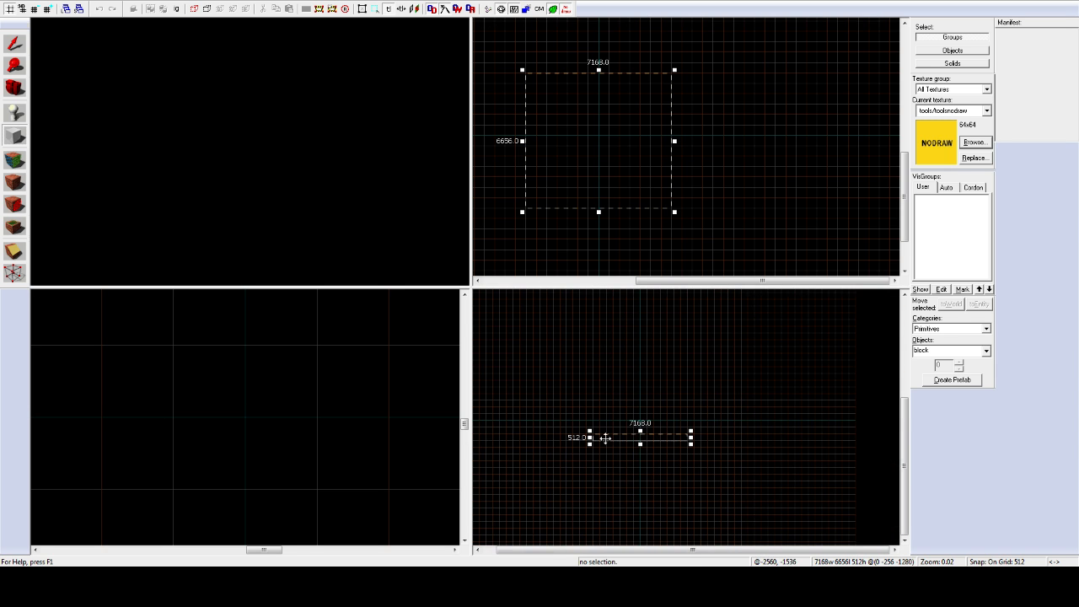
scroll(605, 438, up, 2)
scroll(631, 453, up, 3)
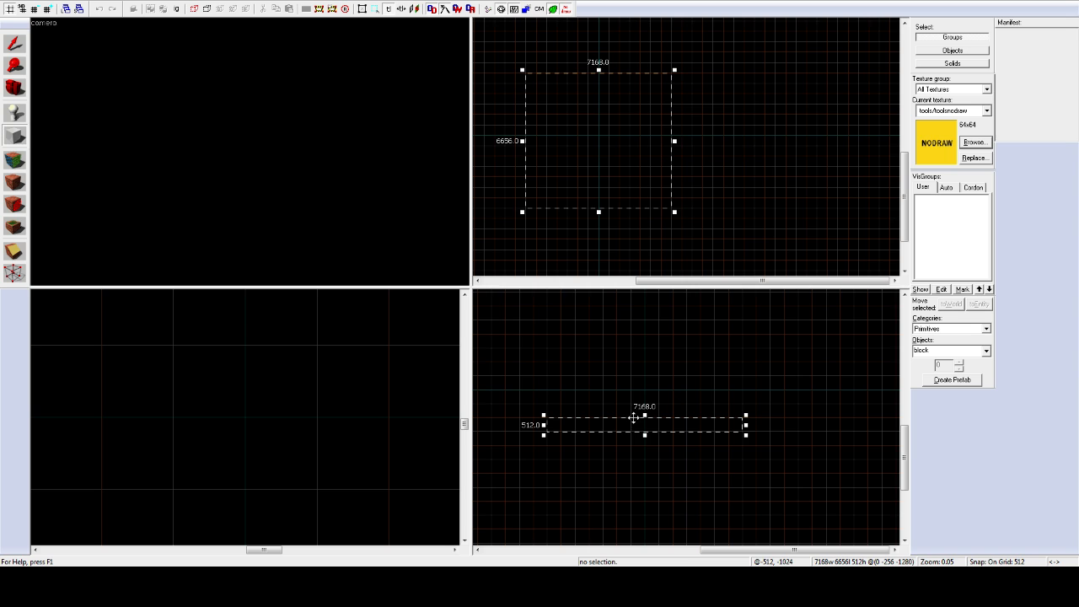
drag(643, 416, 643, 494)
key(Return)
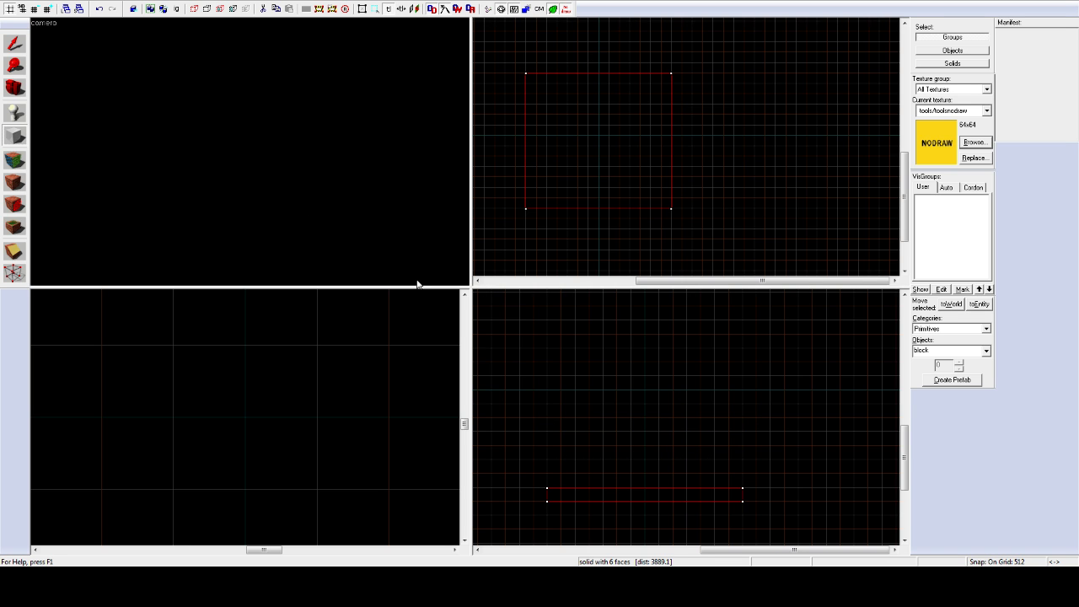
Step: Select the 7168 × 6656 floor slab and fly the camera over it in free-look
click(18, 51)
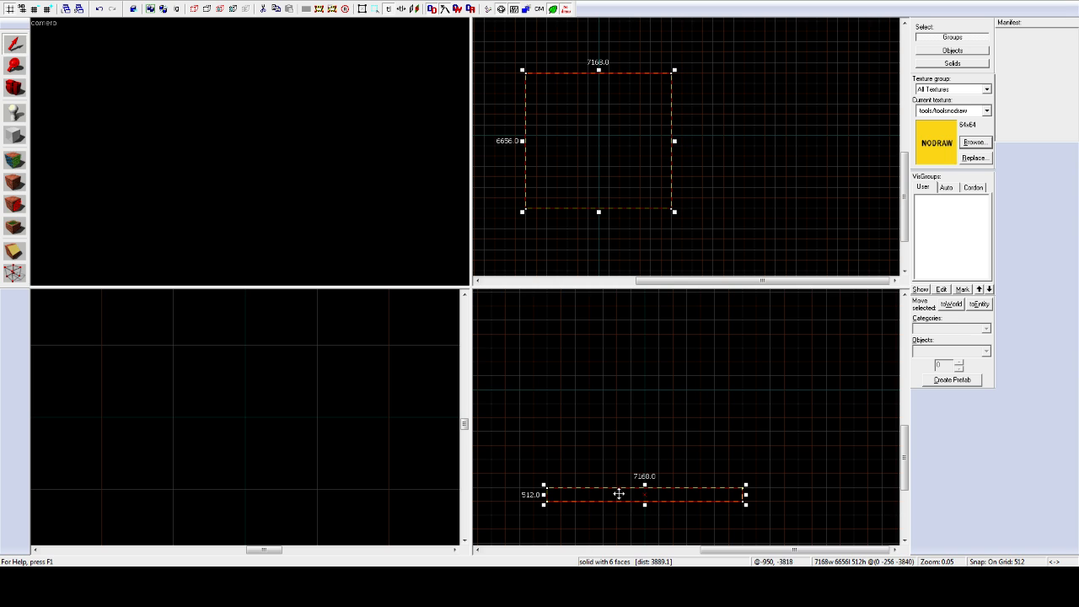
click(629, 436)
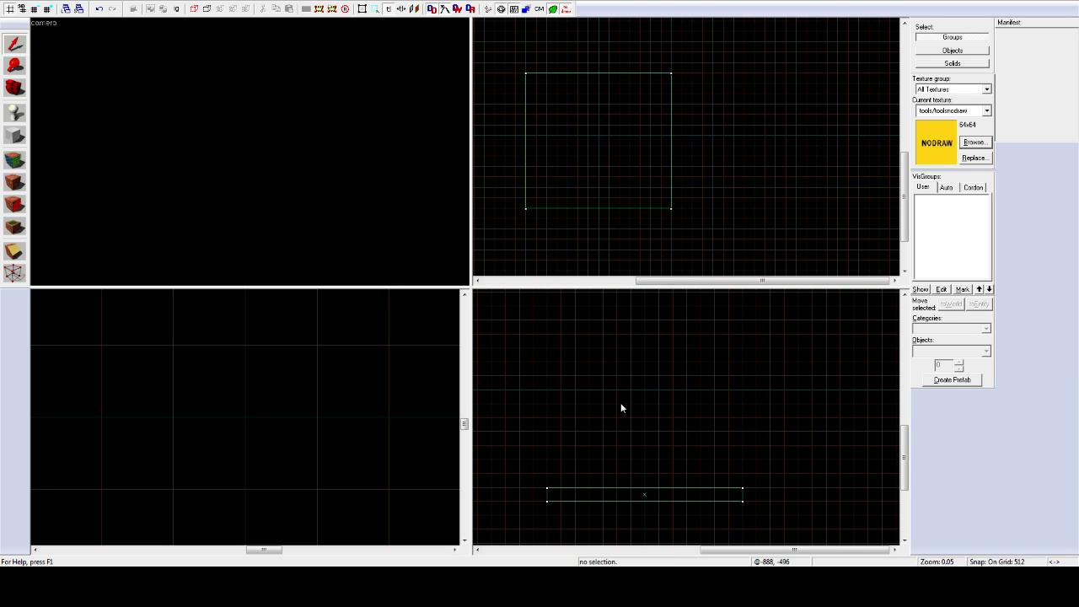
click(608, 489)
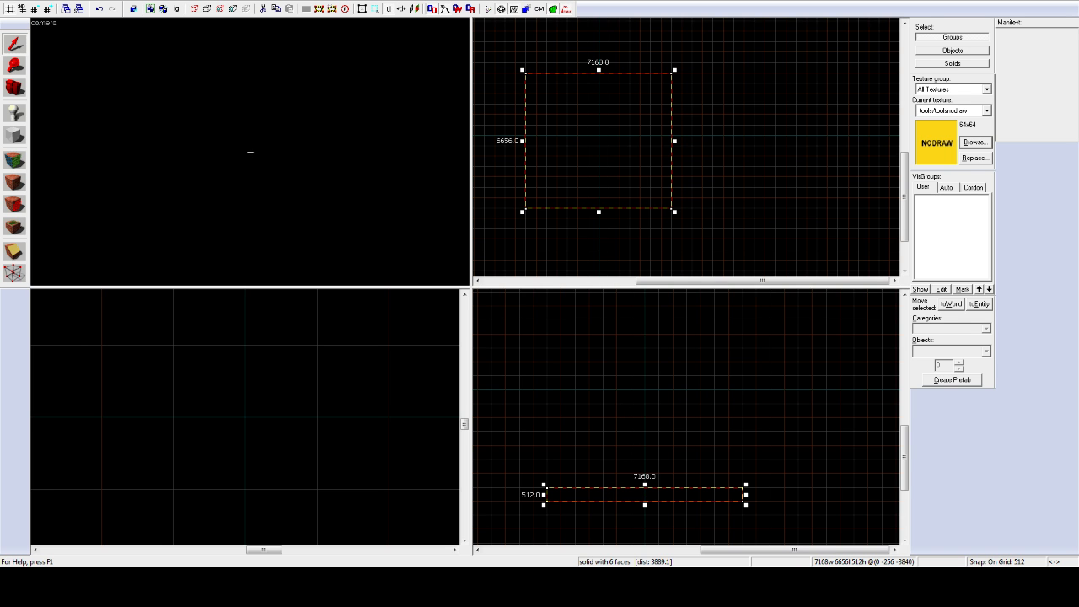
key(z)
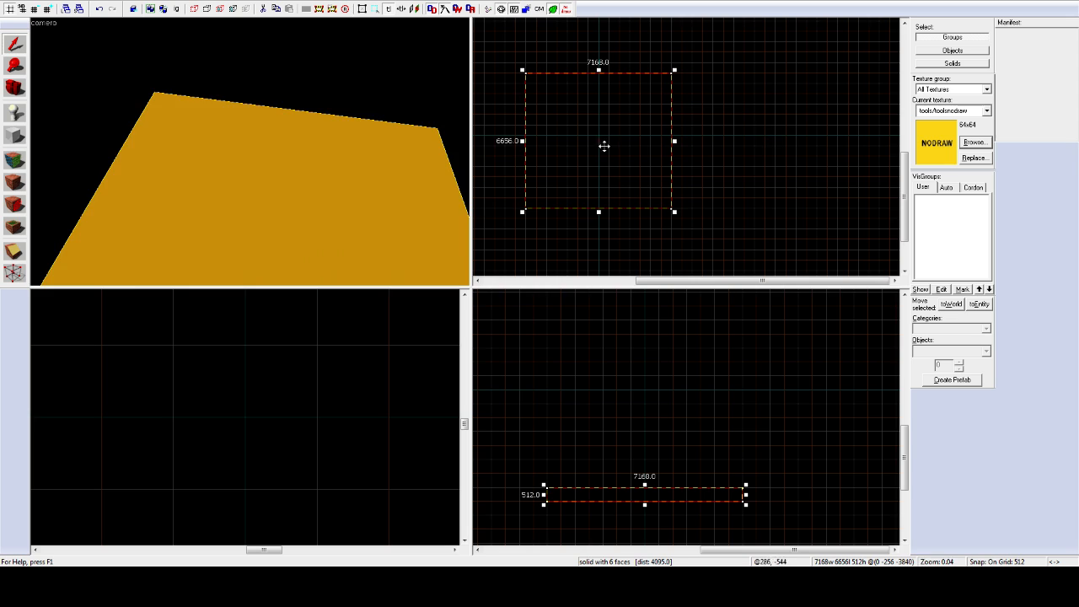
key(z)
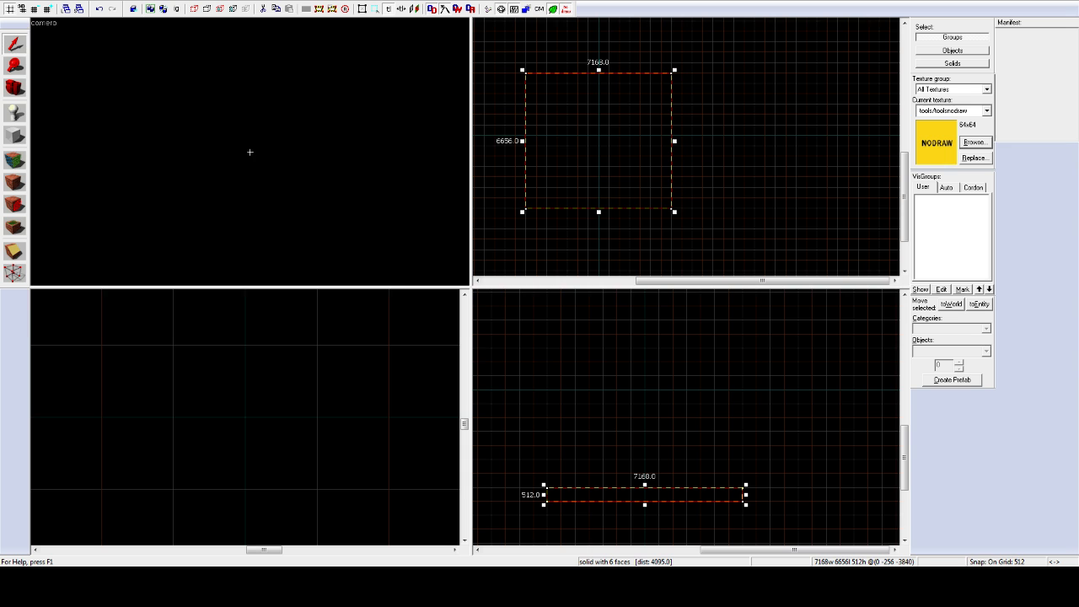
key(w)
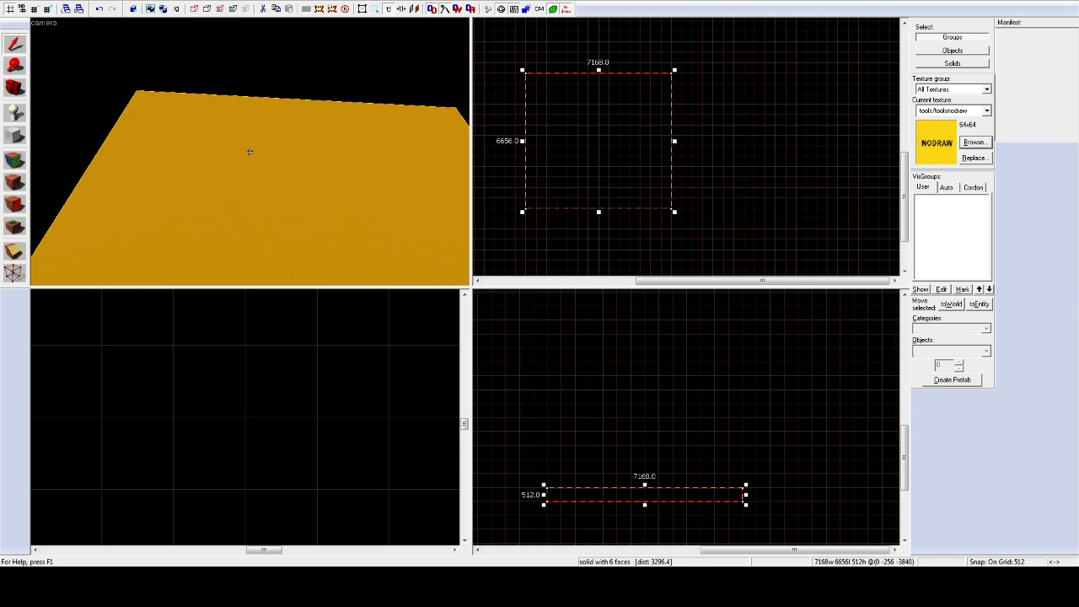
key(w)
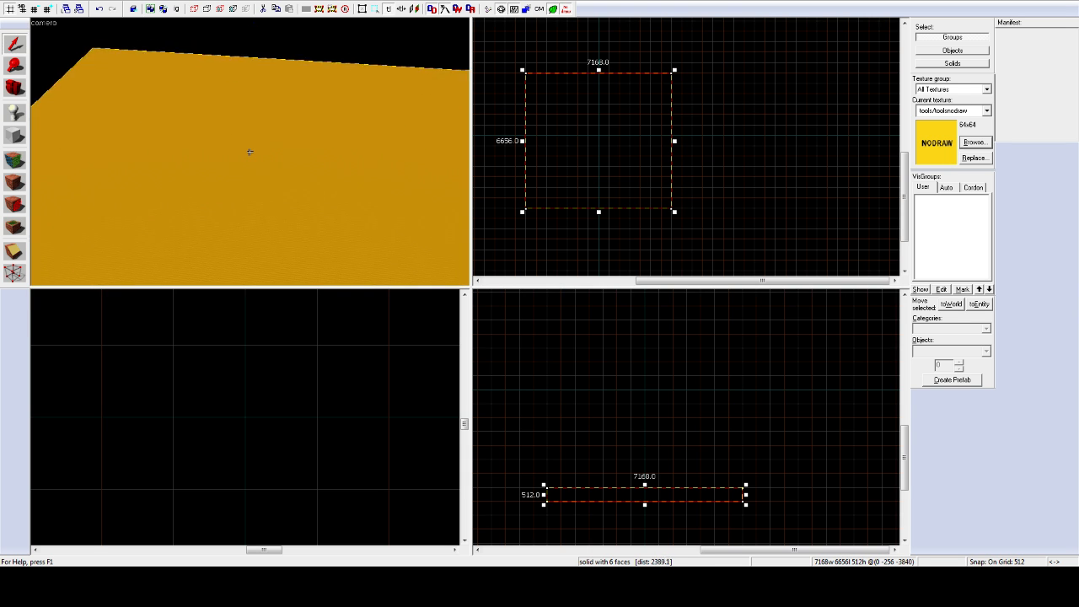
key(w)
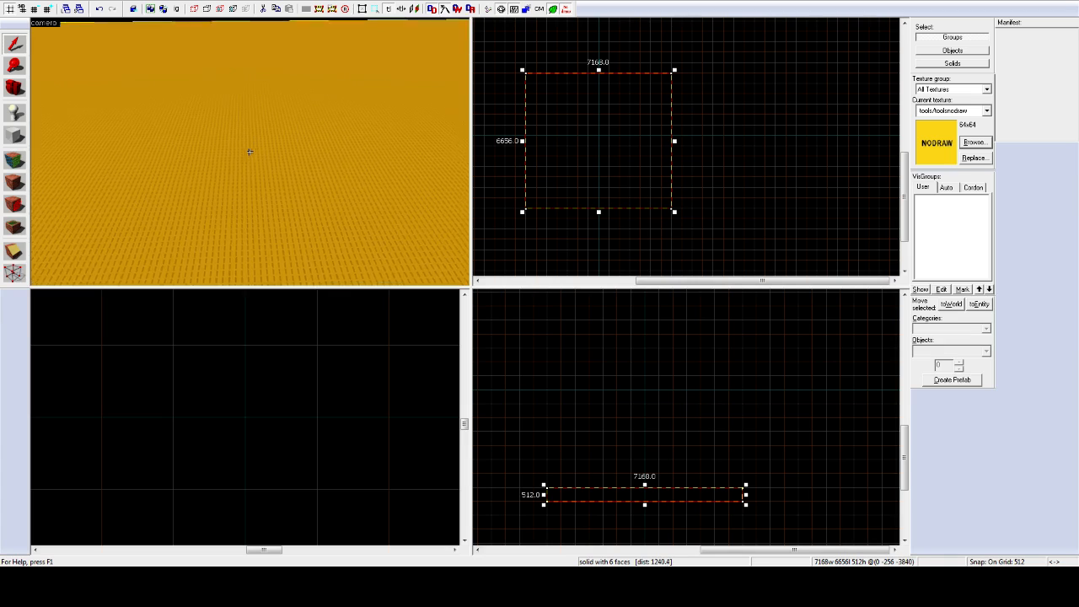
key(z)
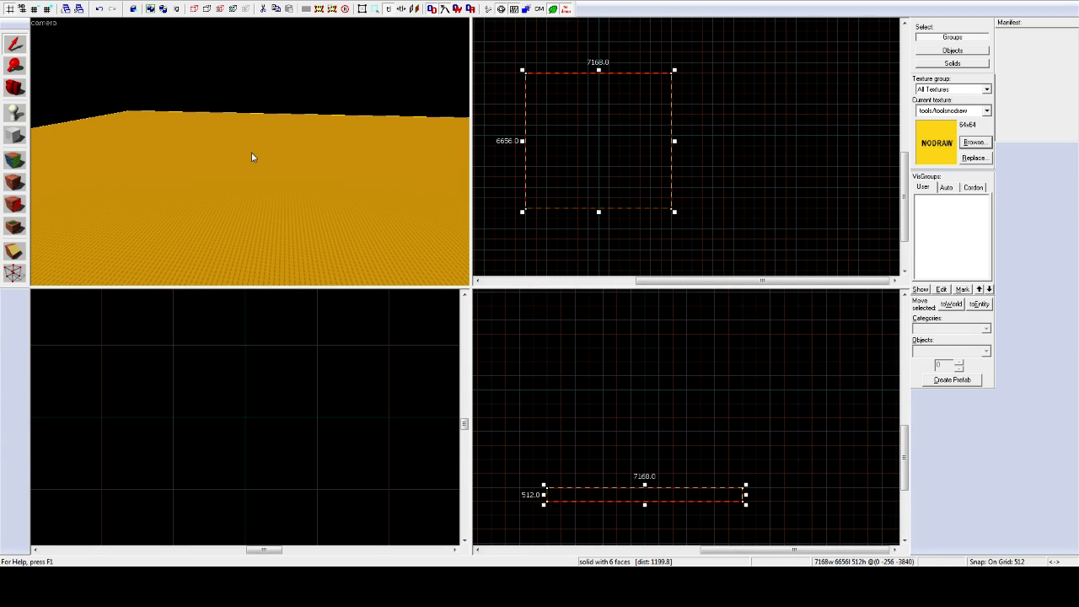
click(23, 138)
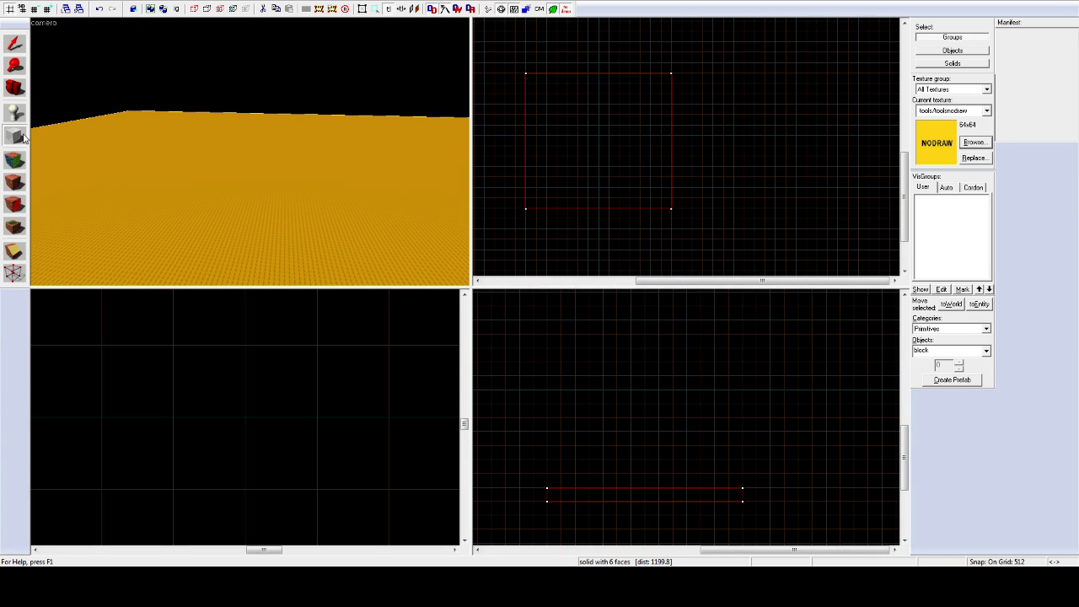
Step: Draw a 7168 by 512 ceiling slab above the floor and look up at it
click(15, 42)
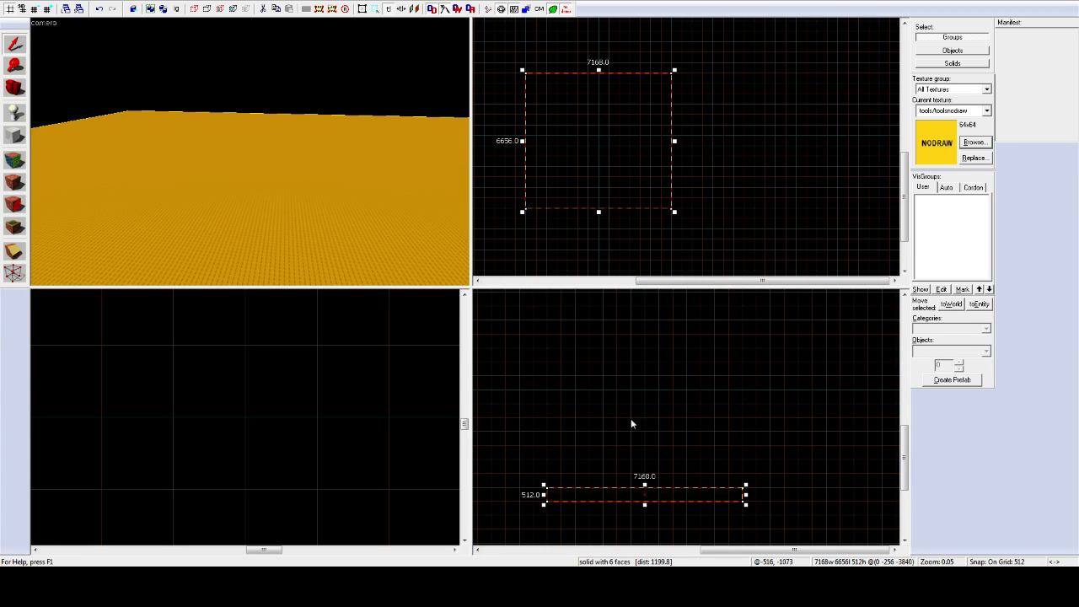
click(17, 136)
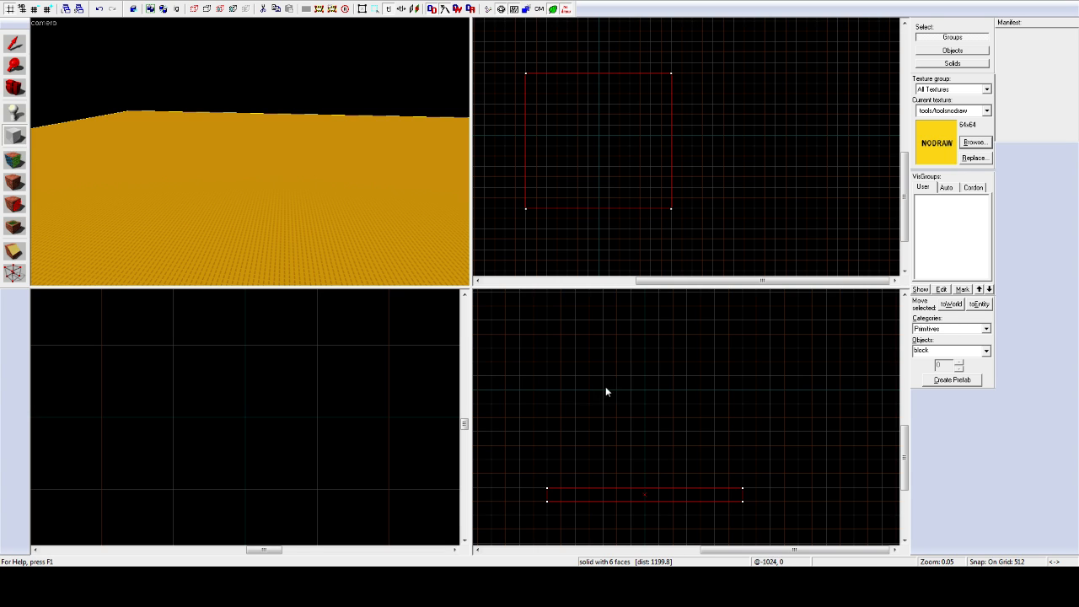
drag(542, 392, 741, 384)
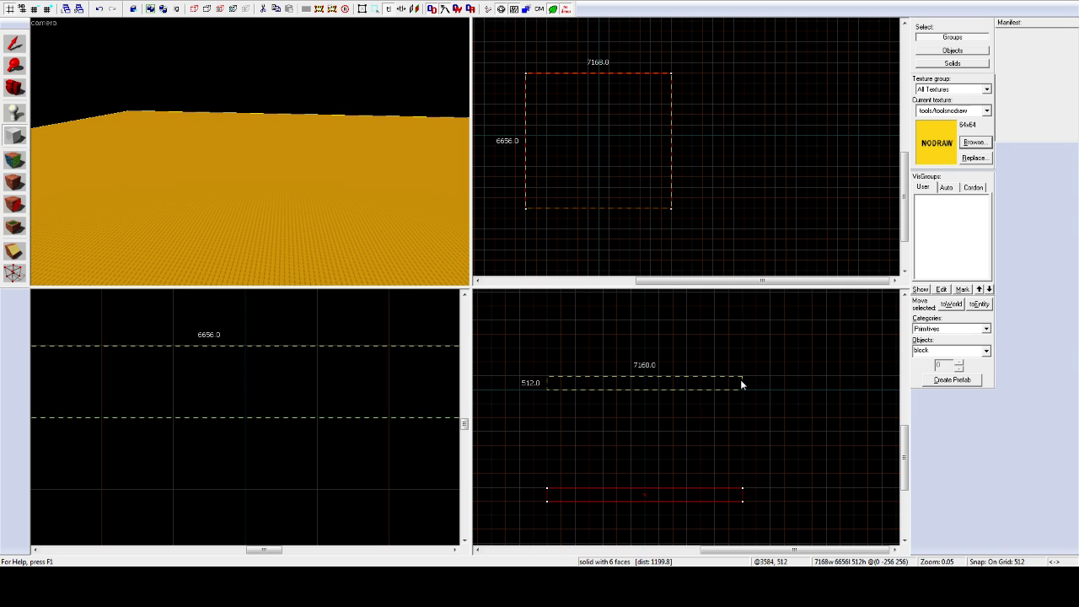
key(Return)
key(z)
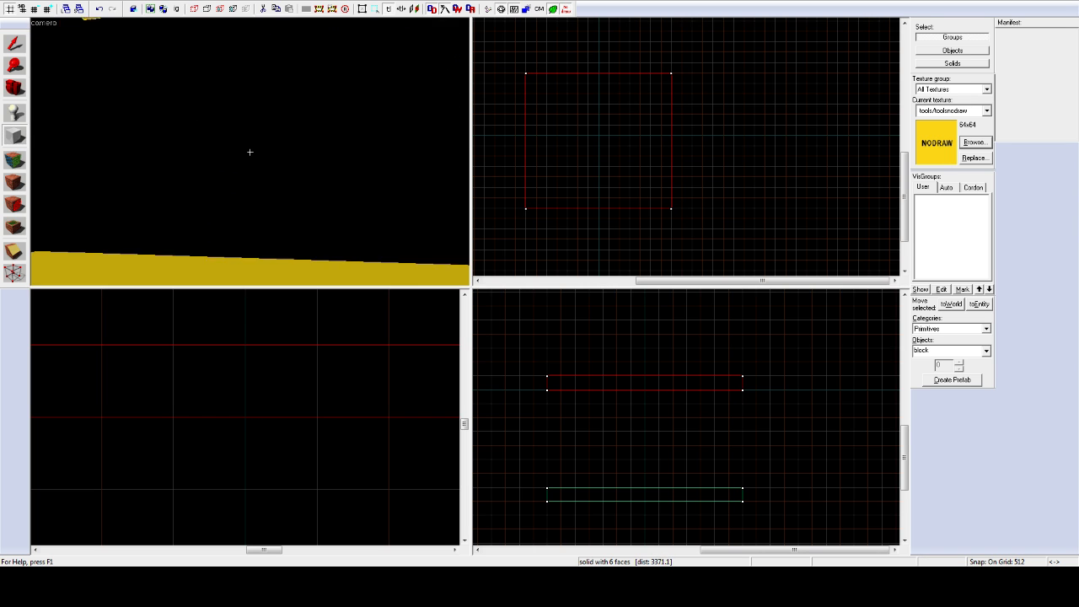
key(z)
click(15, 43)
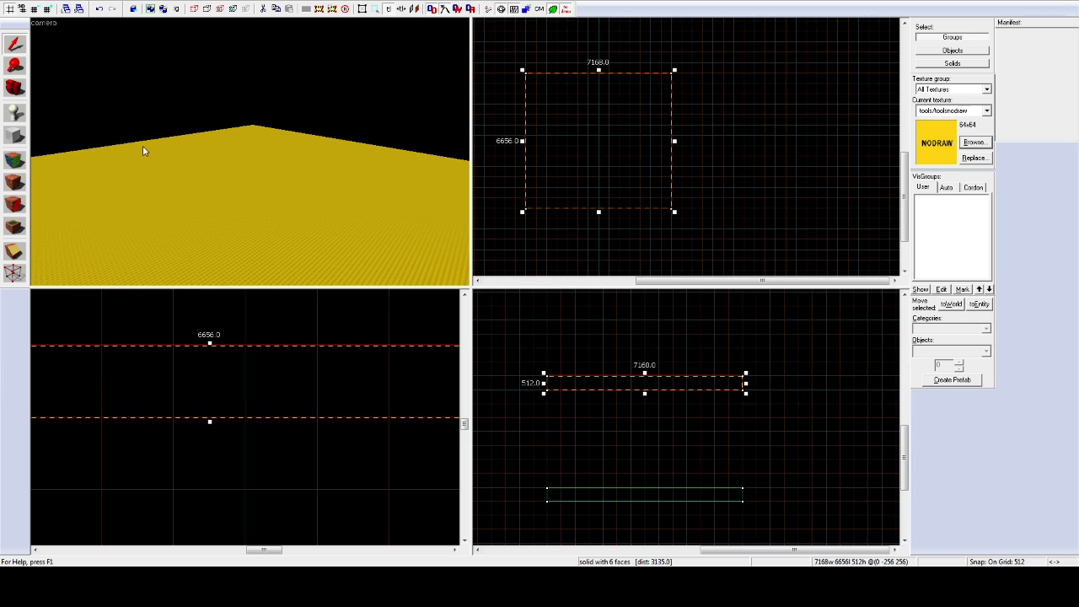
click(181, 198)
click(15, 135)
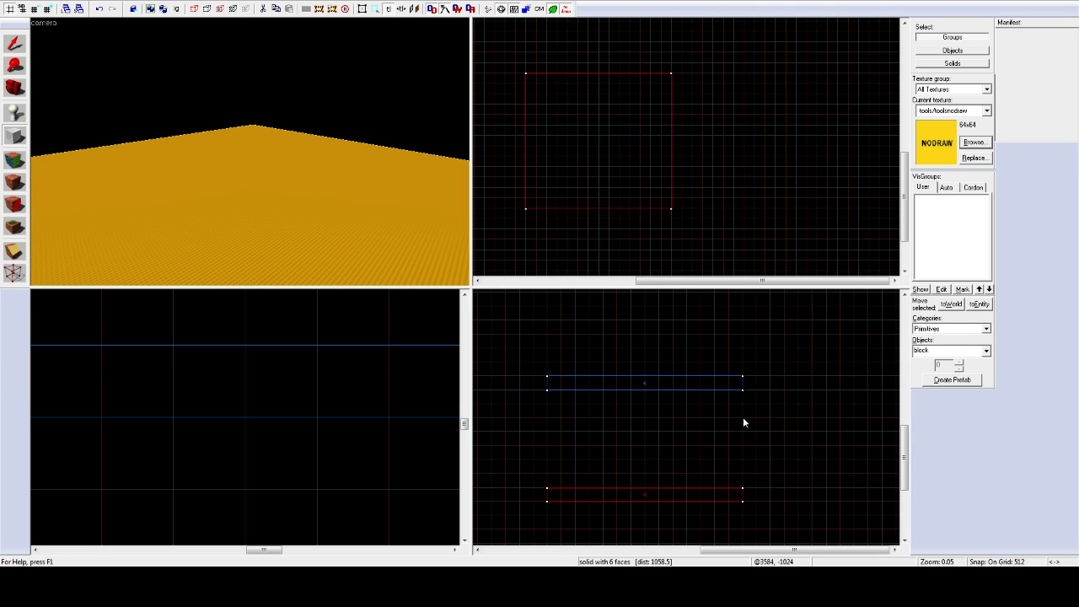
Step: Create a 512-wide, 3584-high wall brush at the room's right end
drag(745, 392, 760, 500)
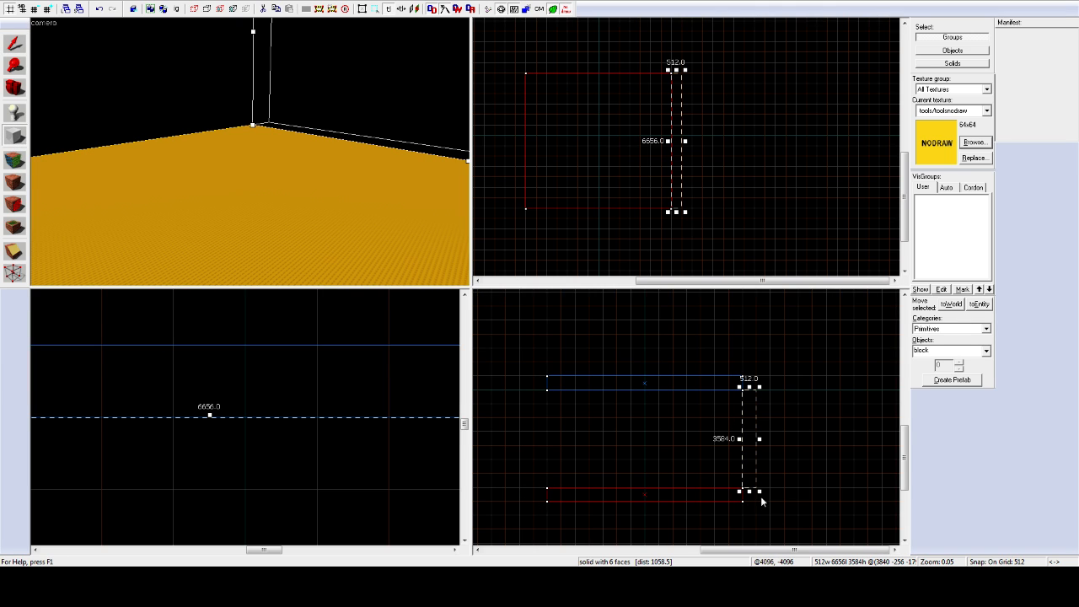
key(Return)
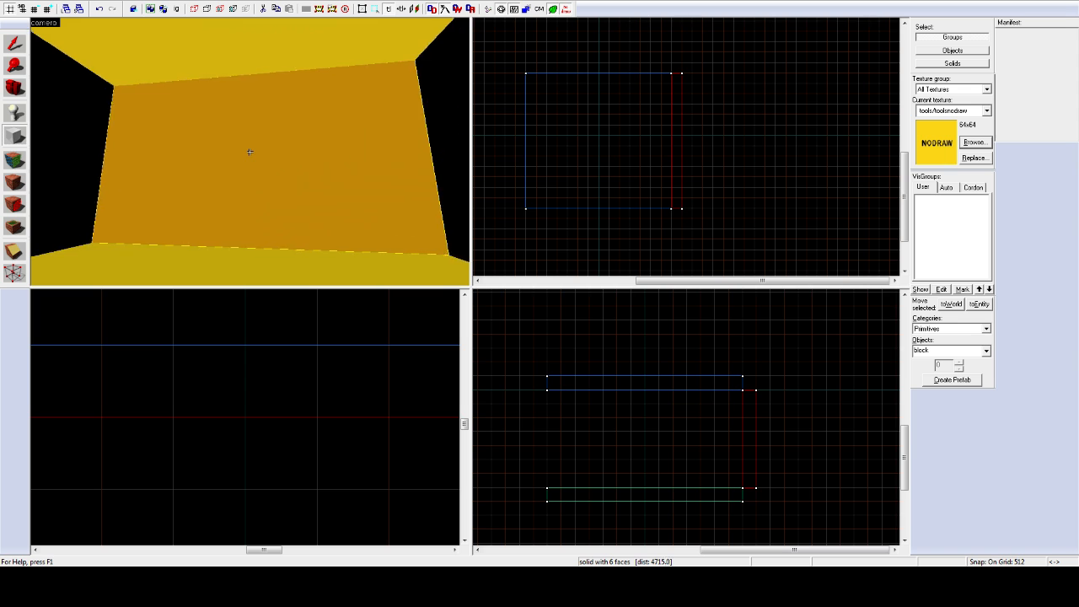
key(w)
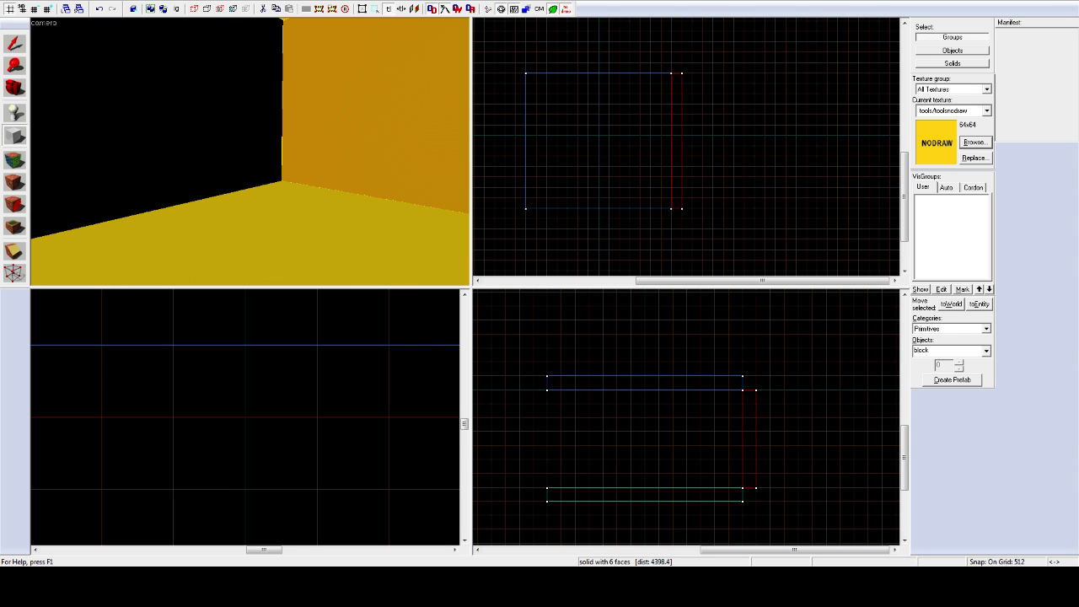
Step: Copy the right wall to the room's left side with a Shift-drag
click(14, 44)
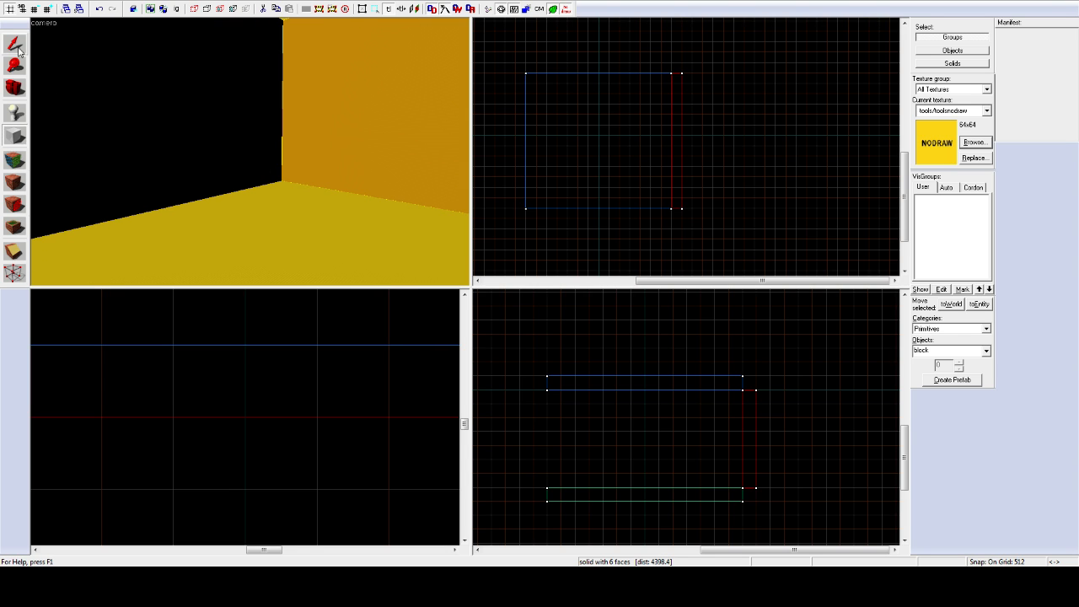
click(374, 96)
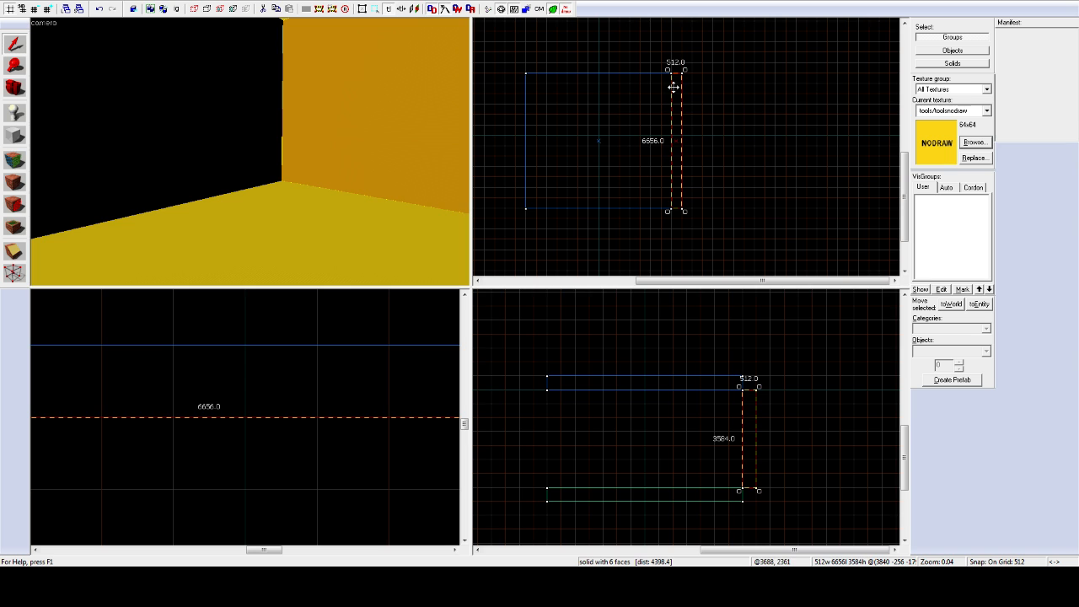
click(747, 105)
click(674, 101)
drag(676, 105, 512, 104)
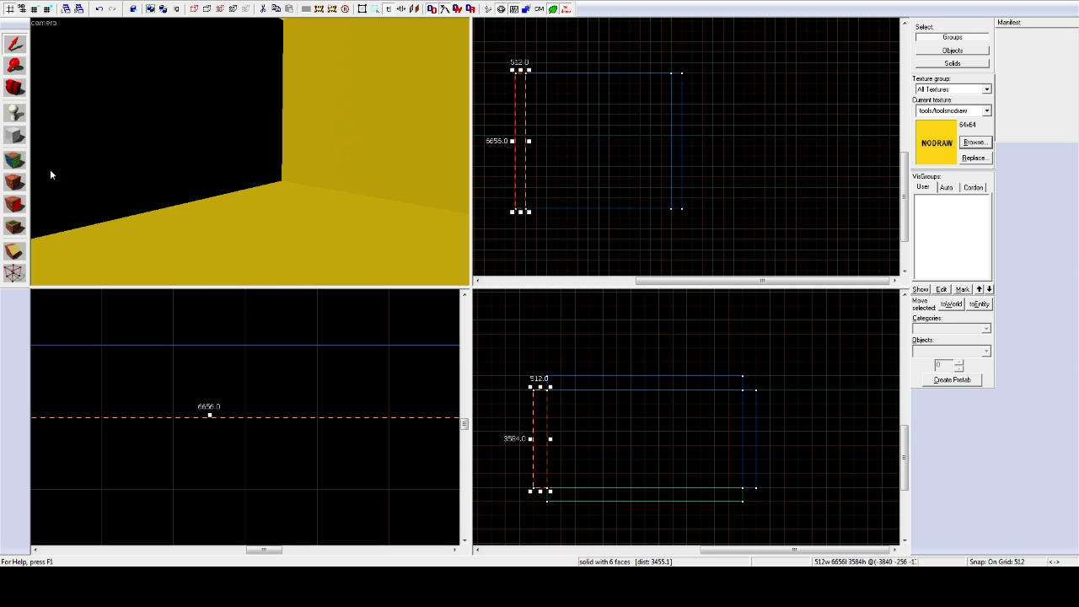
Step: Draw 7168 by 512 back and front walls along the top and bottom edges
click(14, 136)
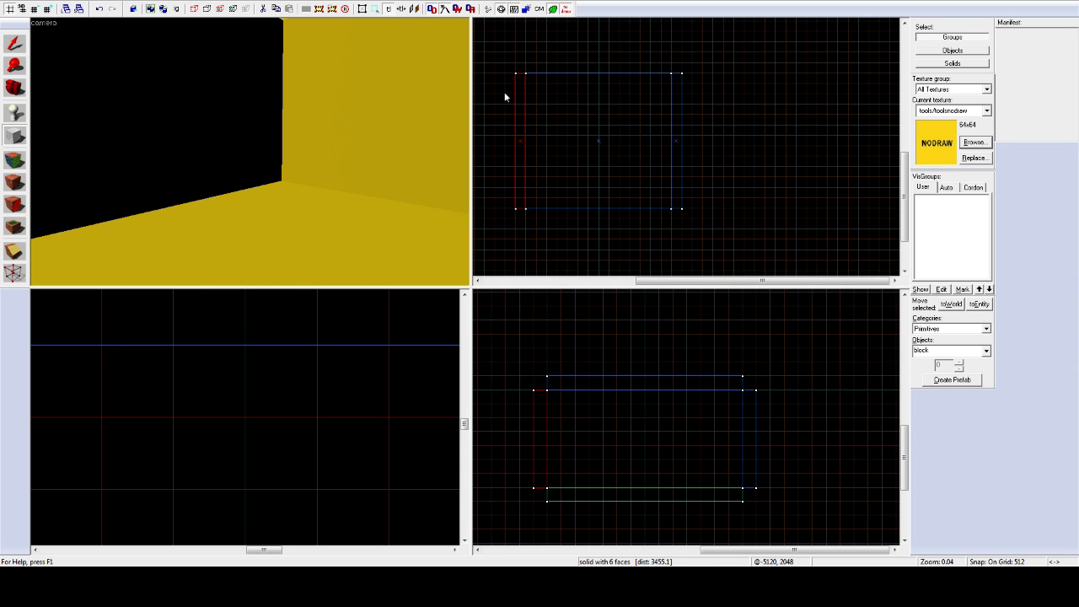
drag(526, 73, 668, 65)
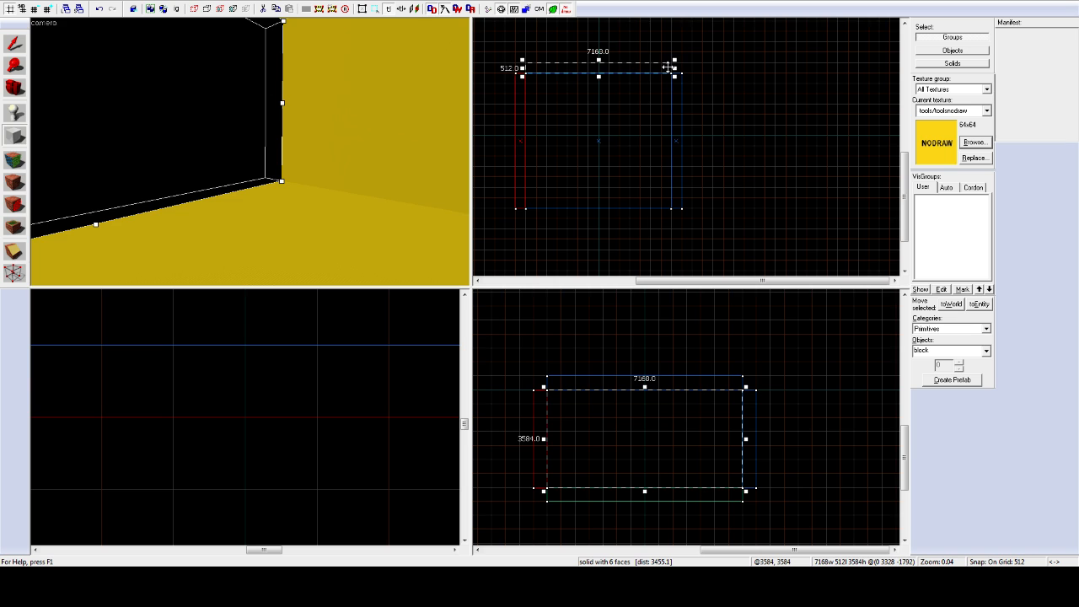
key(Return)
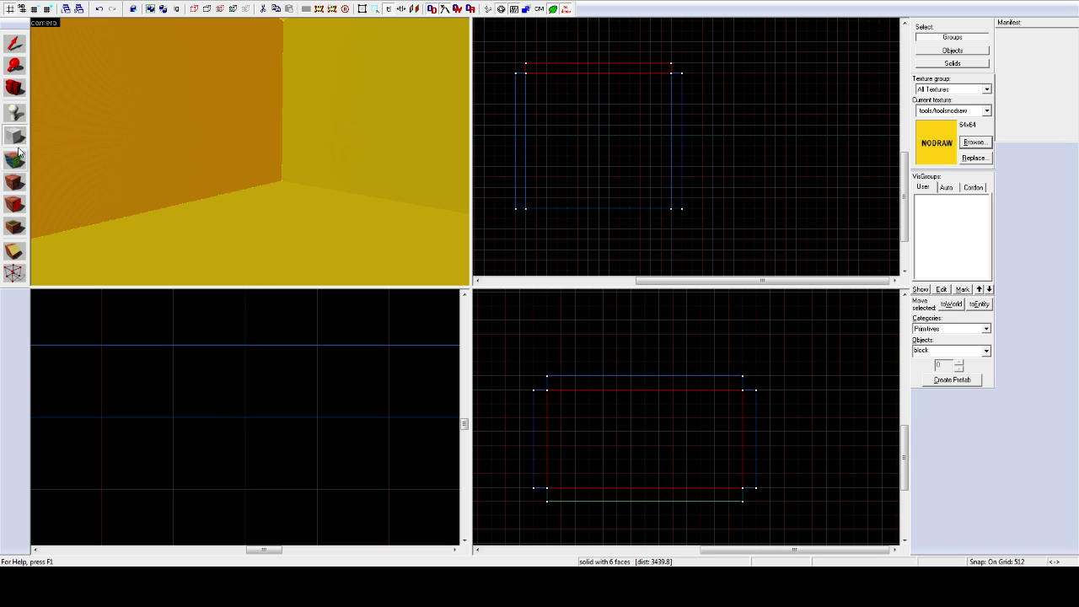
drag(527, 218, 677, 208)
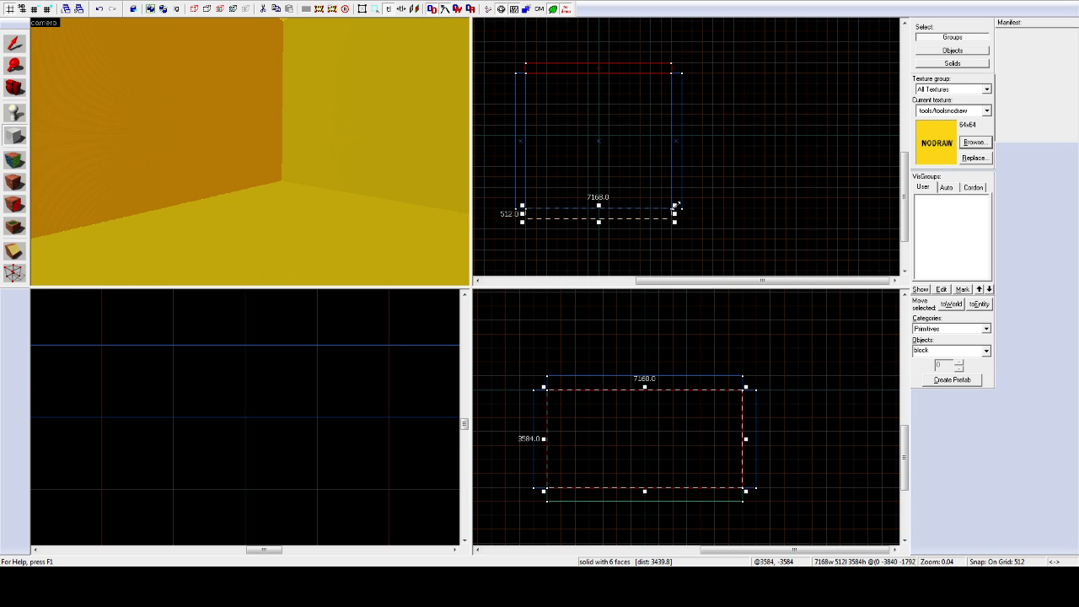
key(Return)
key(z)
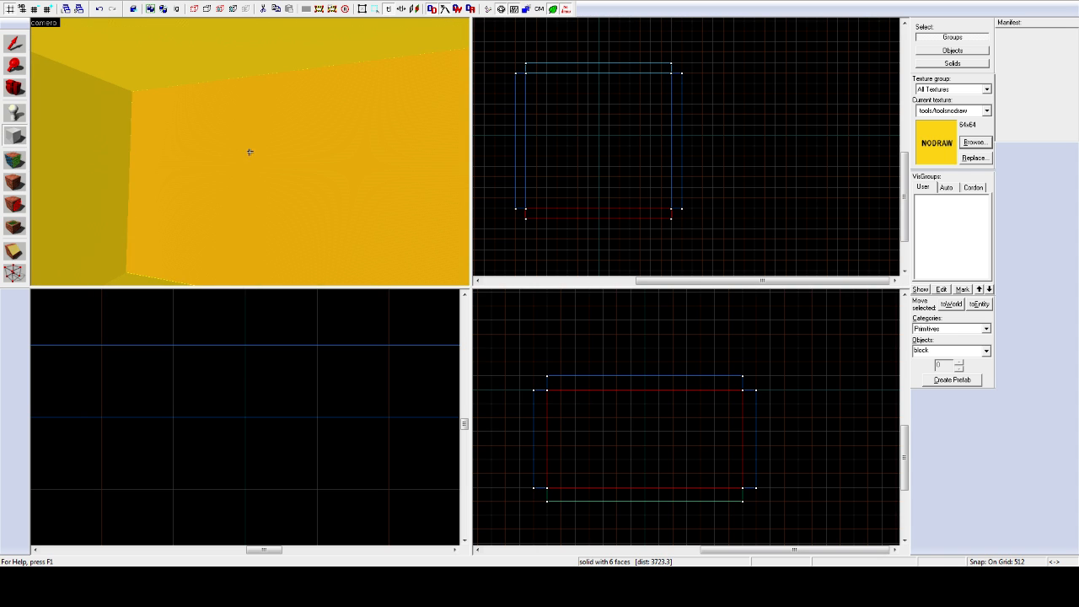
Step: Zoom and look around the sealed nodraw box room in the 3D view
scroll(505, 80, up, 5)
scroll(530, 138, down, 2)
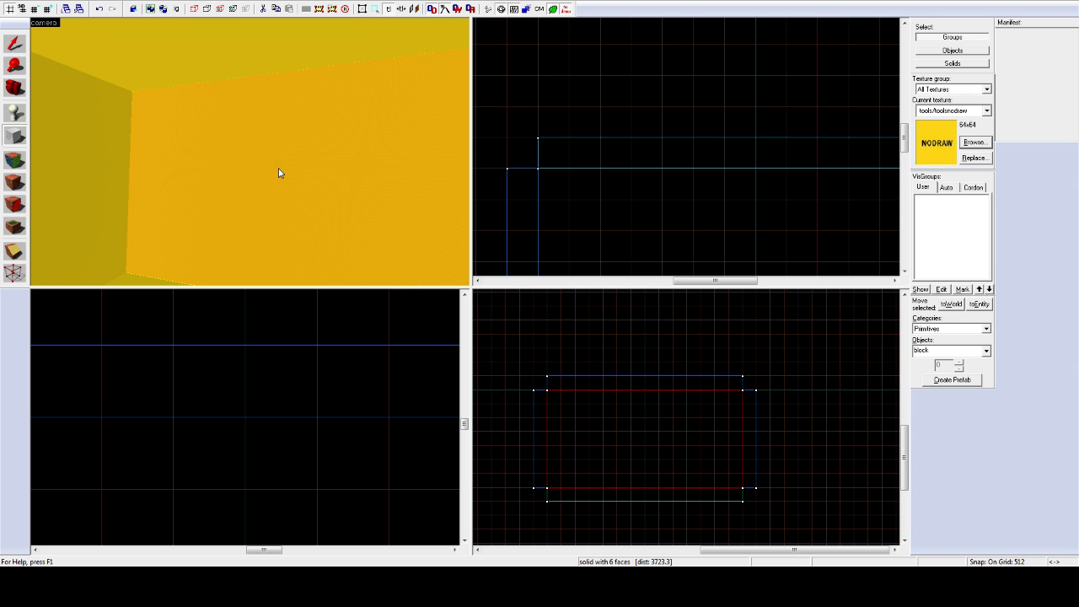
key(z)
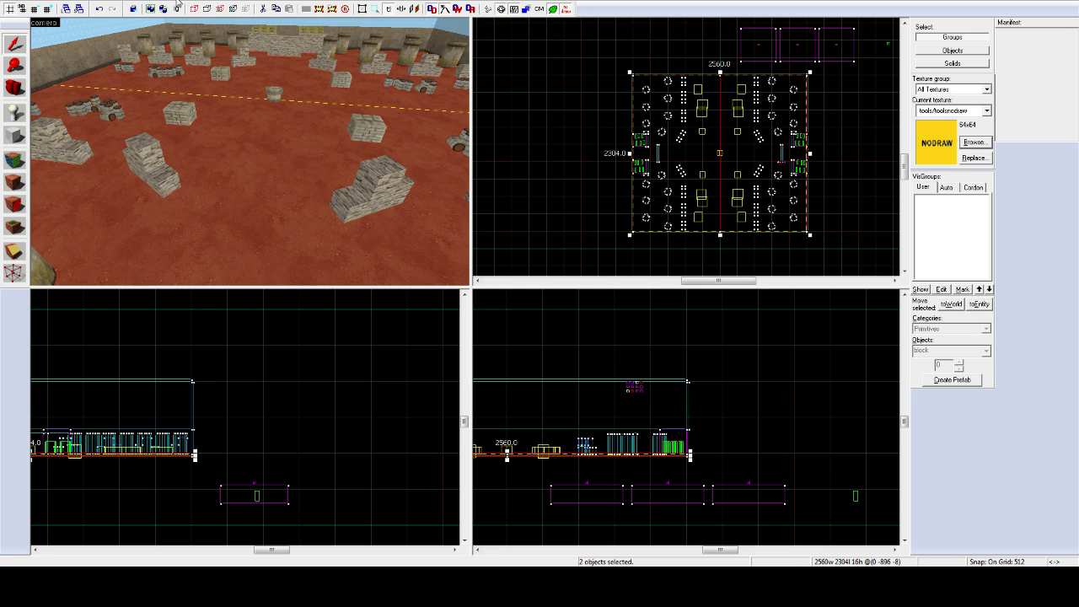
Step: Inspect a crate and the floor in the arena map, then return to the nodraw room map
click(193, 114)
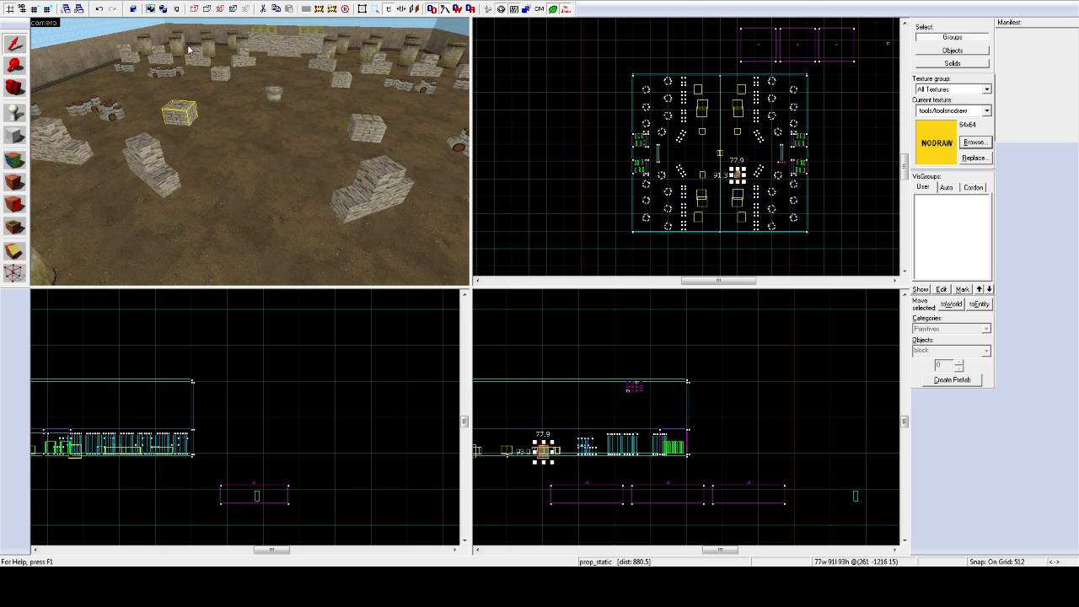
click(224, 110)
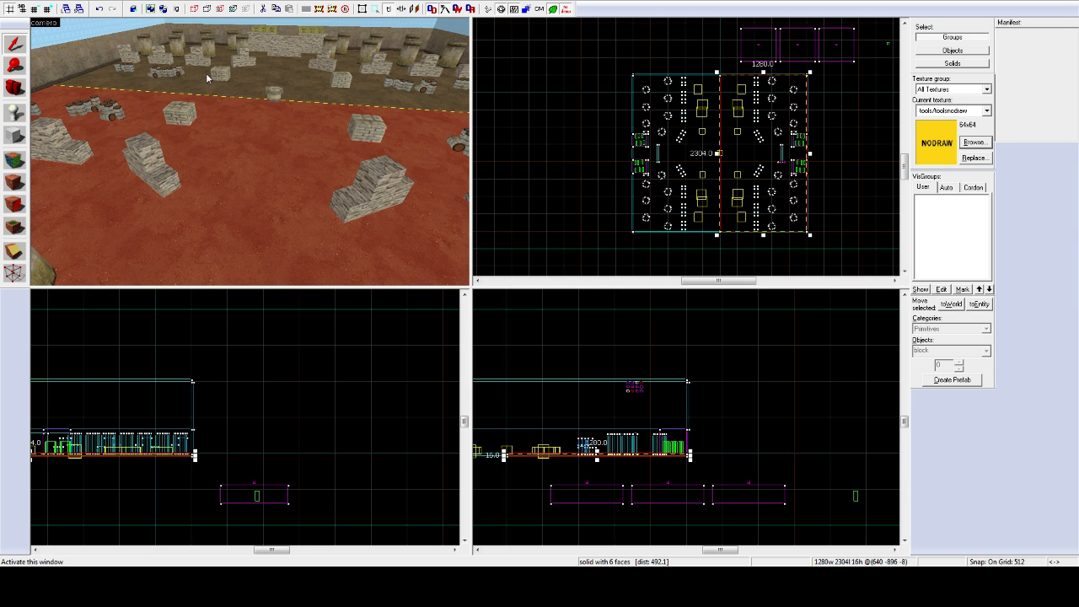
click(204, 103)
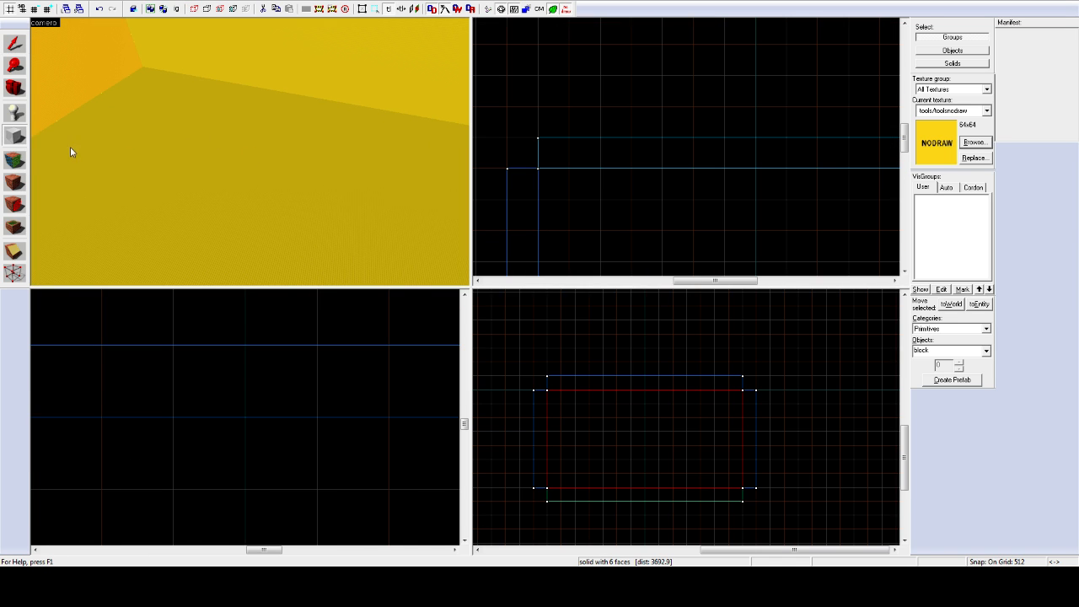
Step: Reduce grid snapping from 512 to 256 units
scroll(646, 144, down, 4)
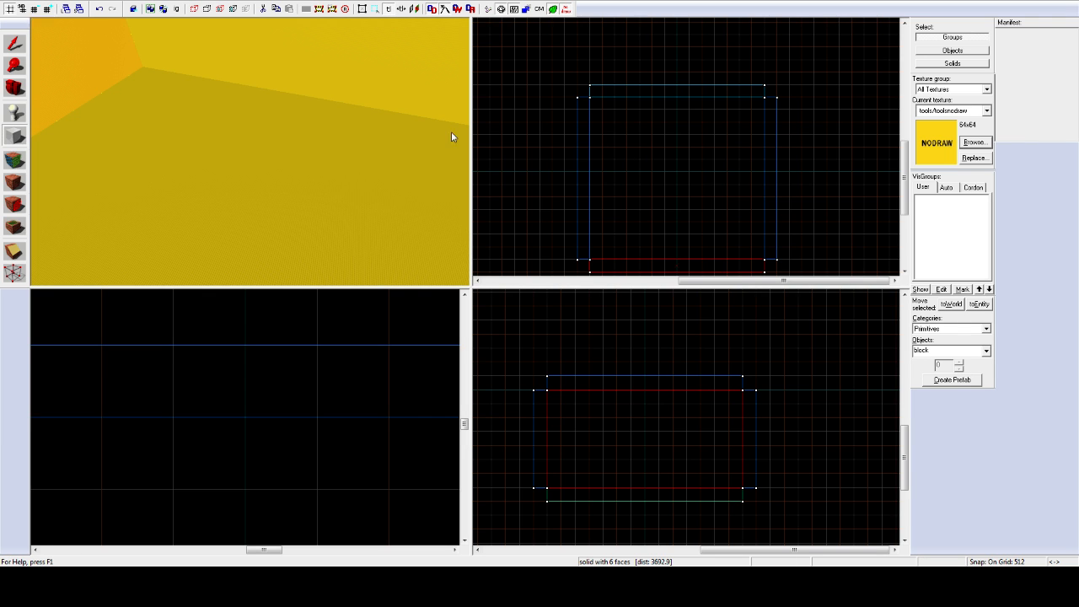
key(bracketleft)
key(bracketleft)
scroll(659, 181, up, 5)
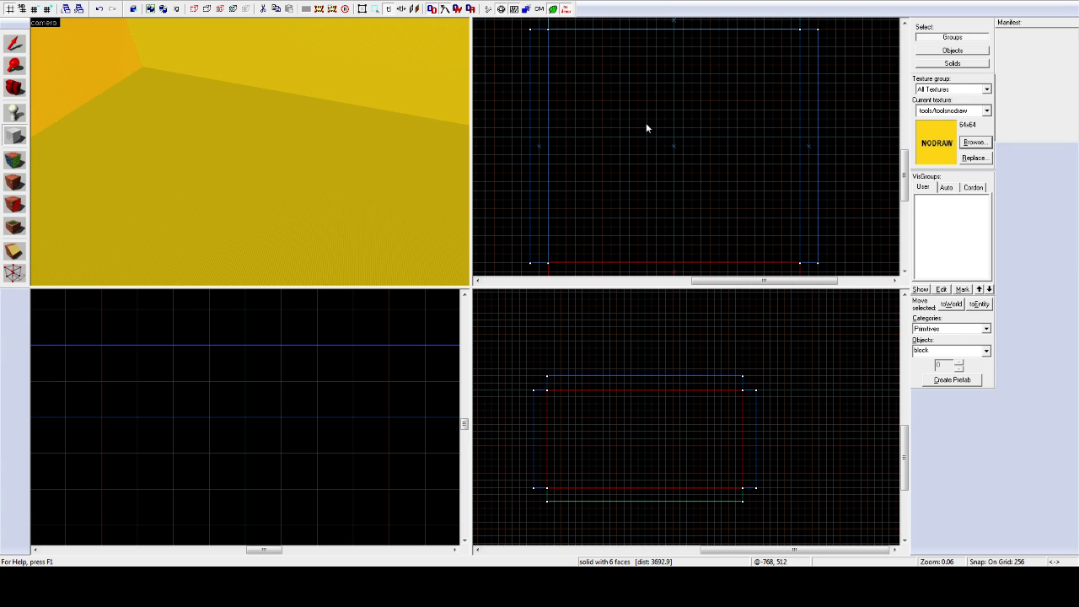
Step: Create a 2560 × 2048 nodraw block 256 units tall near the room's floor
drag(639, 104, 730, 178)
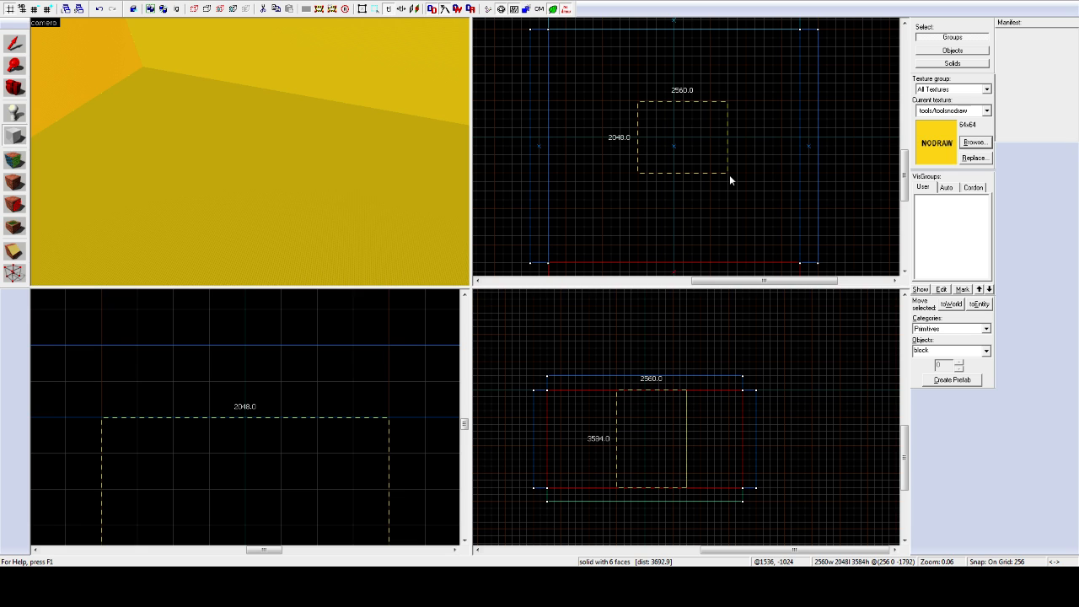
drag(730, 176, 691, 163)
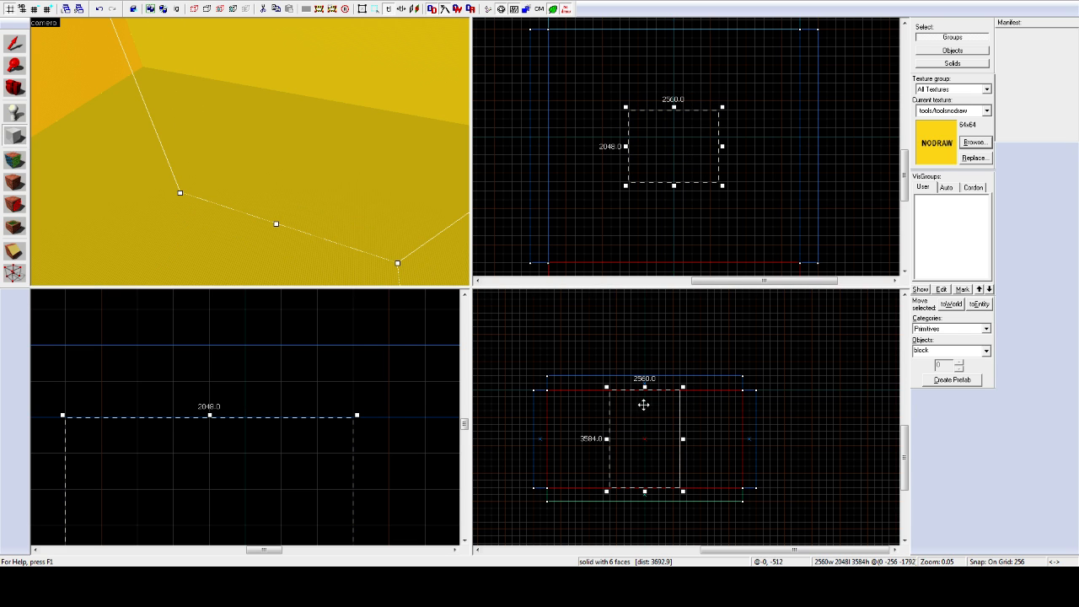
drag(645, 386, 644, 473)
key(Return)
key(z)
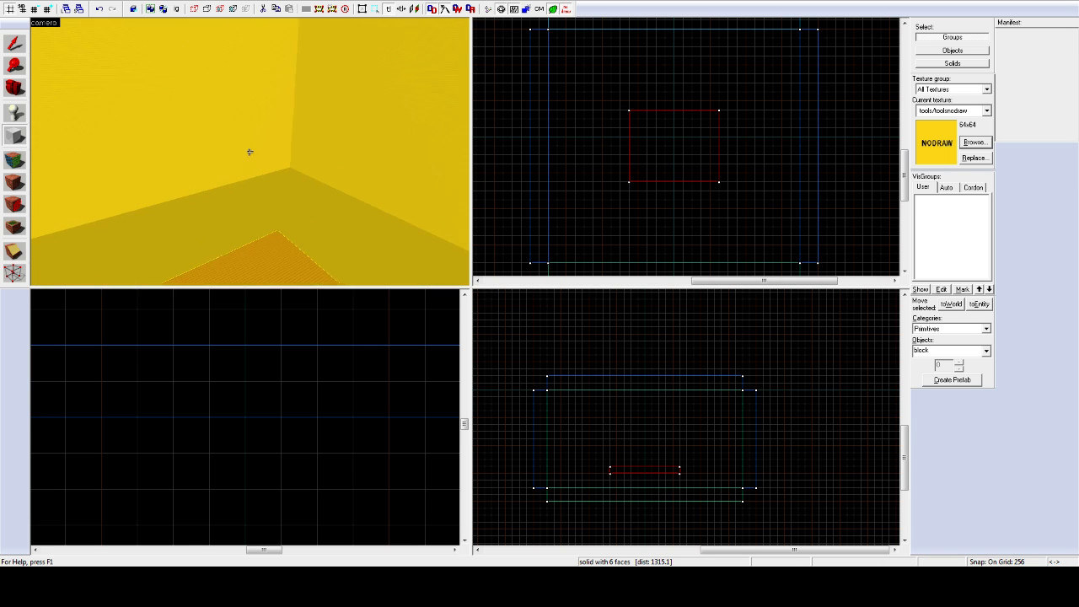
key(s)
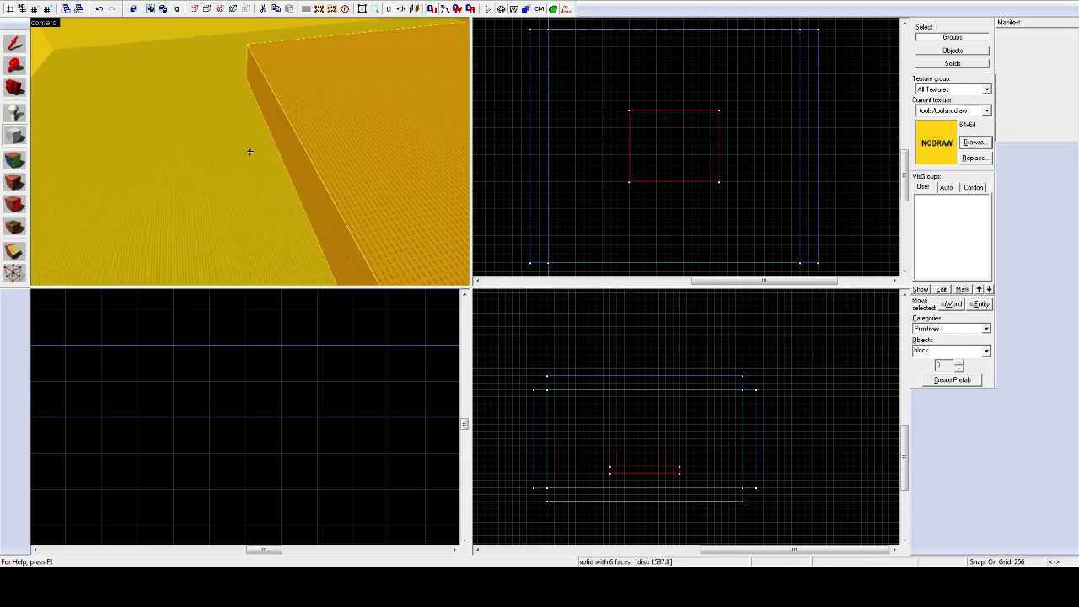
key(z)
Step: Set grid snapping to 64 and reselect the new slab
key([)
key([)
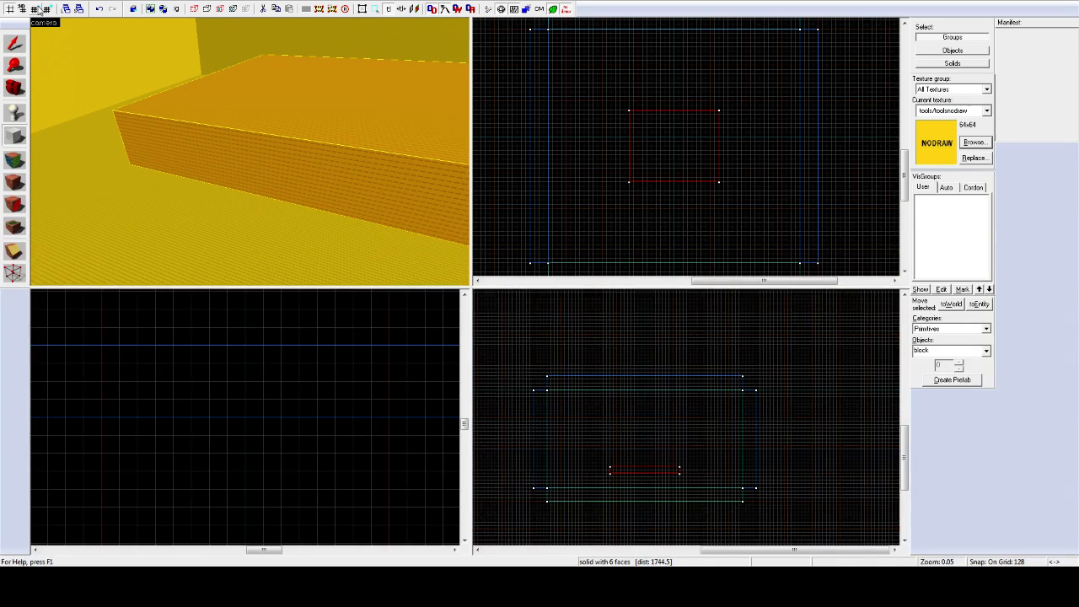
scroll(669, 472, up, 4)
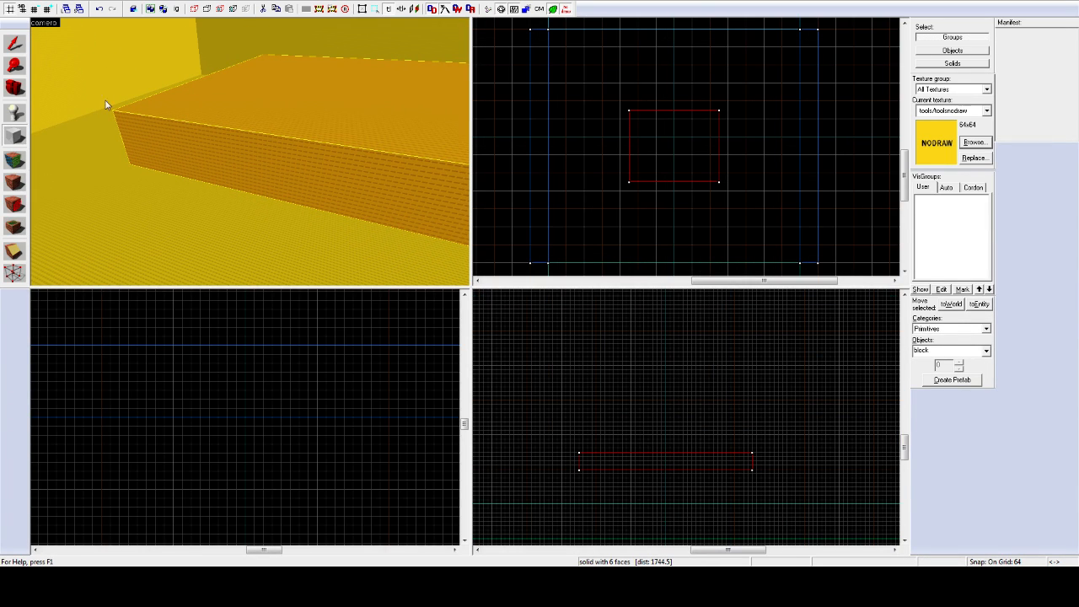
click(14, 44)
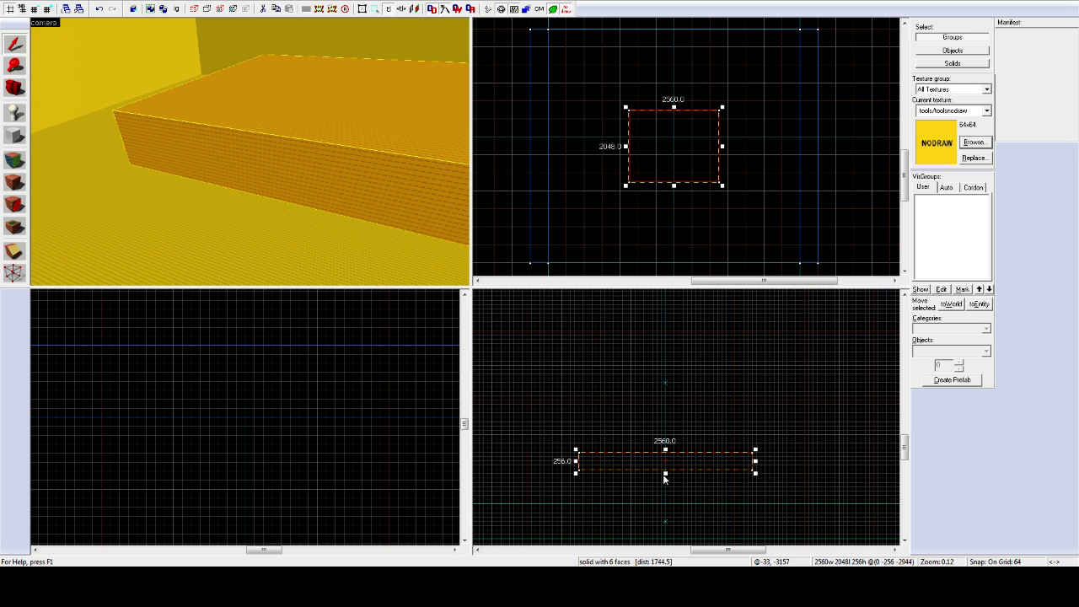
click(666, 479)
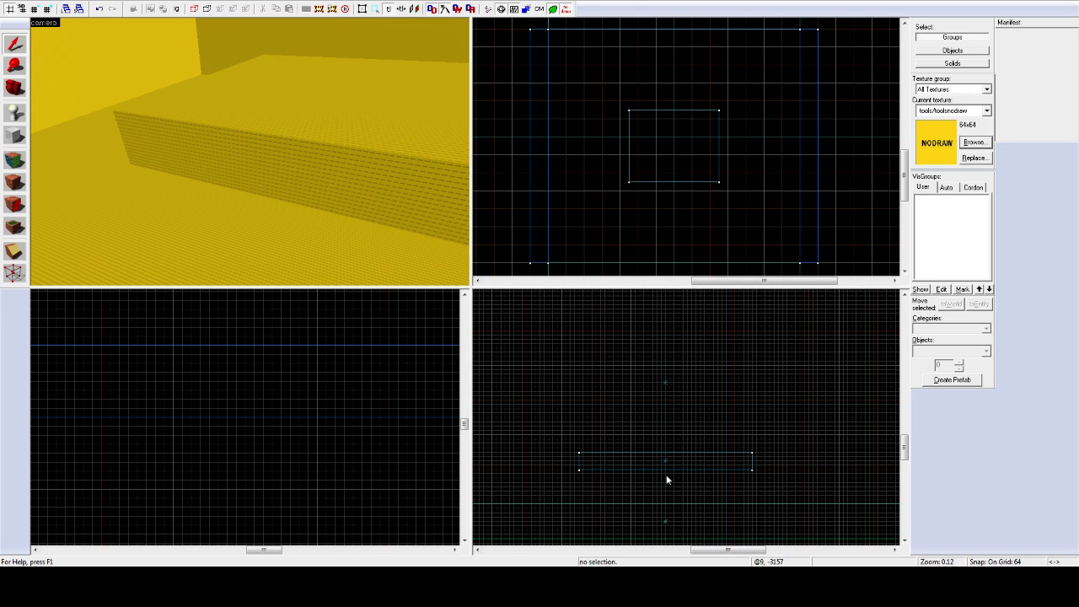
click(397, 223)
Step: Shrink the slab's height from 256 to 32 units, refining grid snapping down to 32
drag(666, 474, 666, 461)
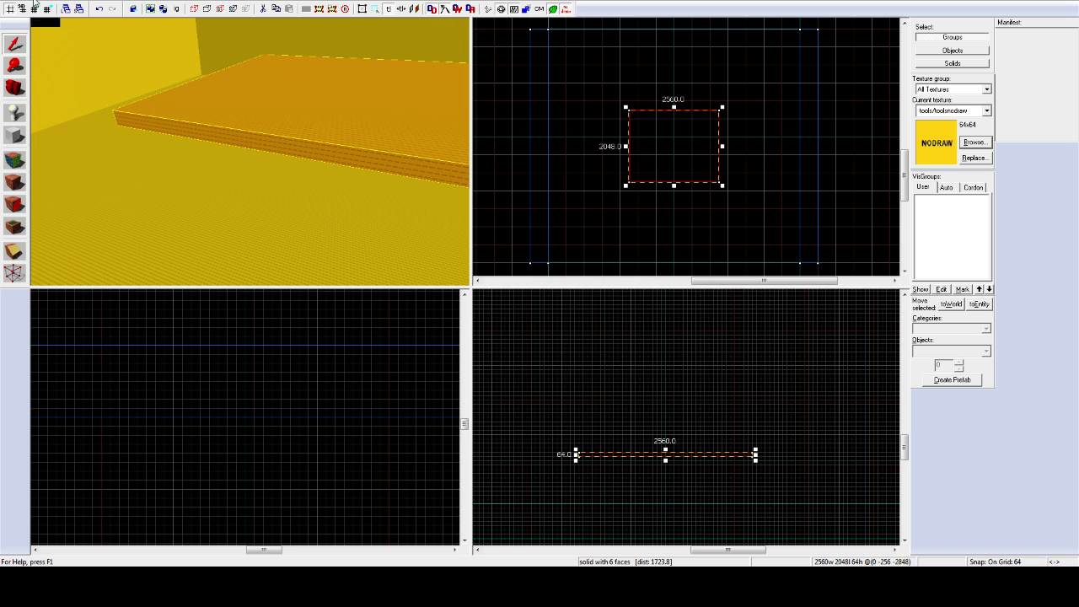
key(bracketleft)
key(bracketleft)
scroll(686, 475, up, 4)
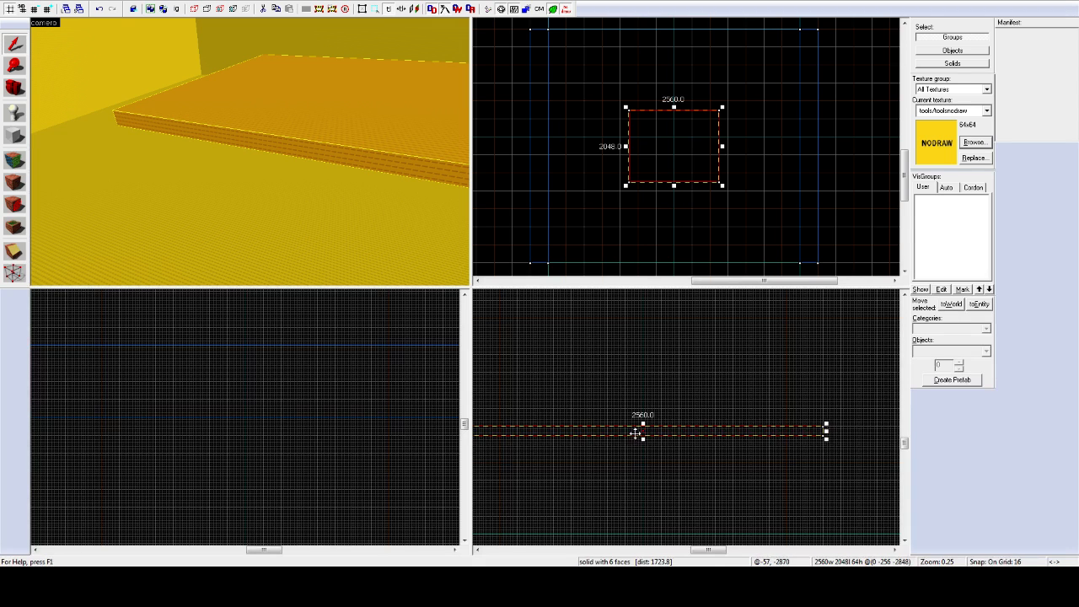
drag(638, 433, 639, 401)
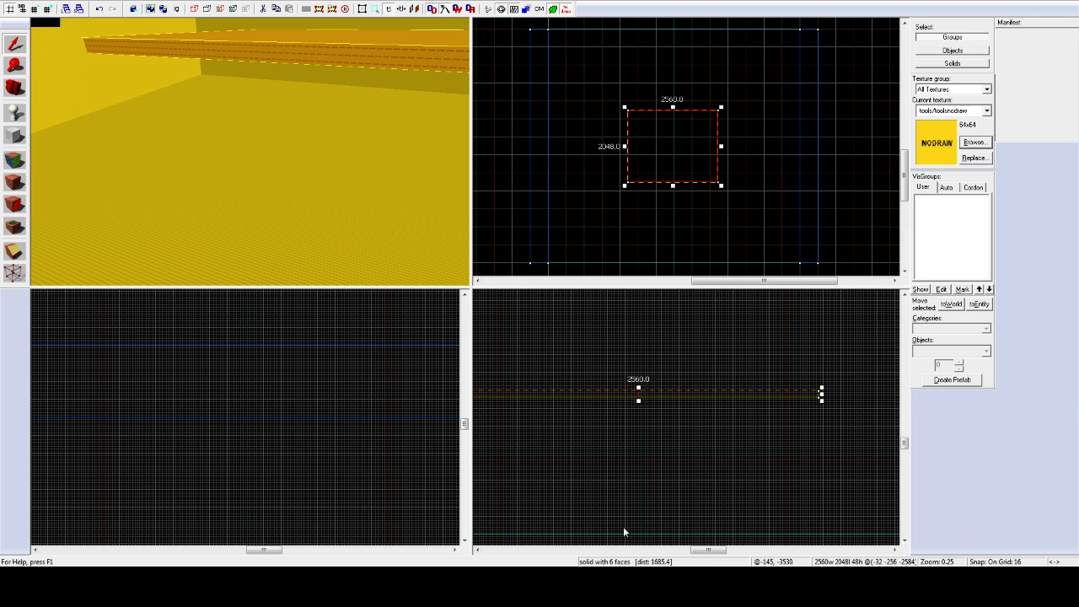
click(478, 550)
scroll(747, 407, up, 1)
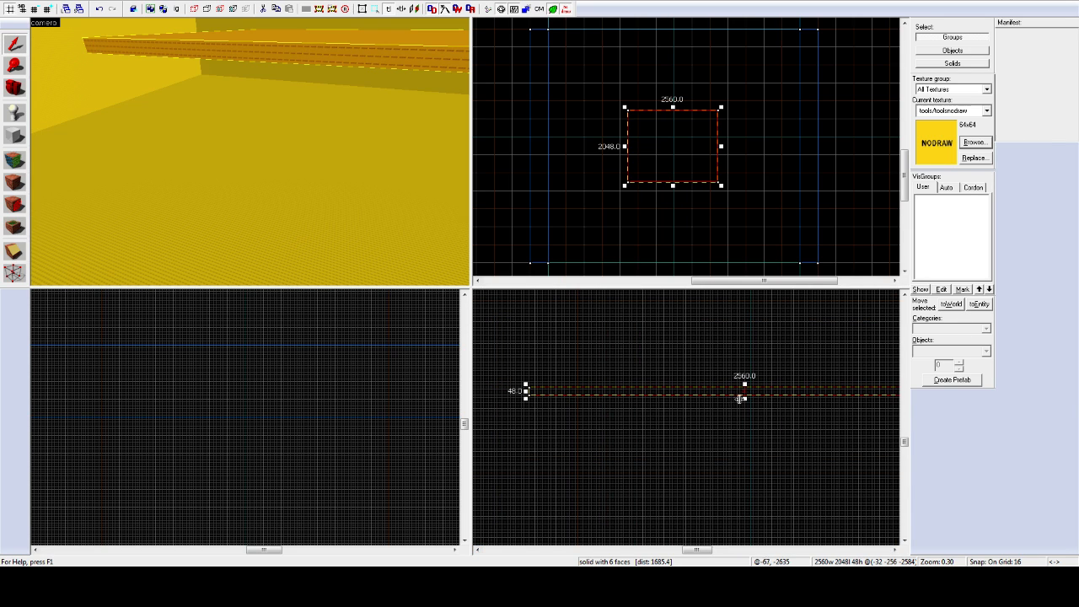
drag(744, 398, 747, 391)
click(47, 8)
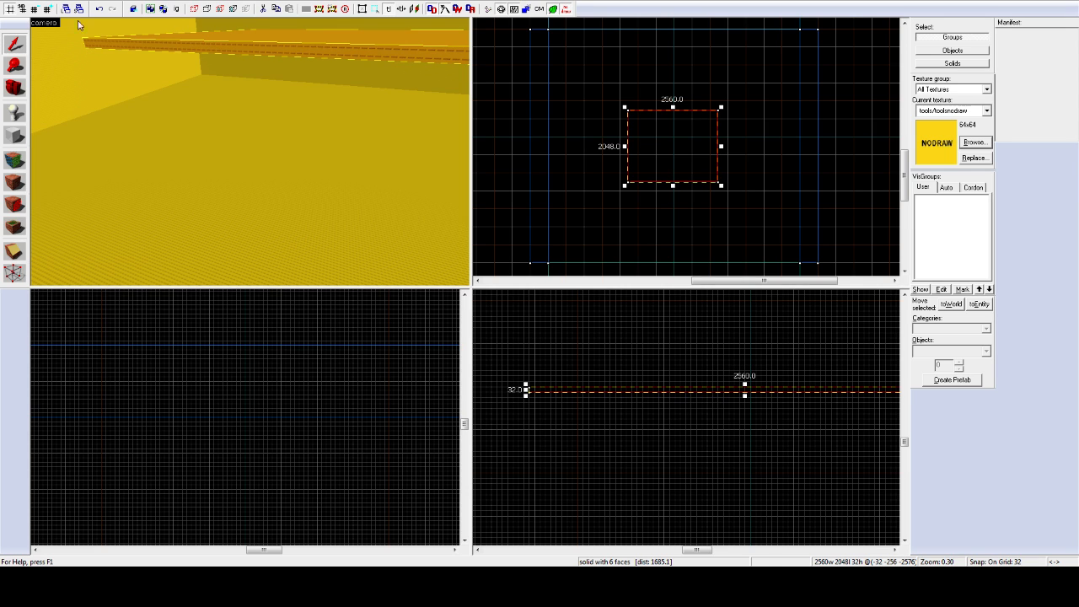
scroll(632, 364, down, 3)
key(z)
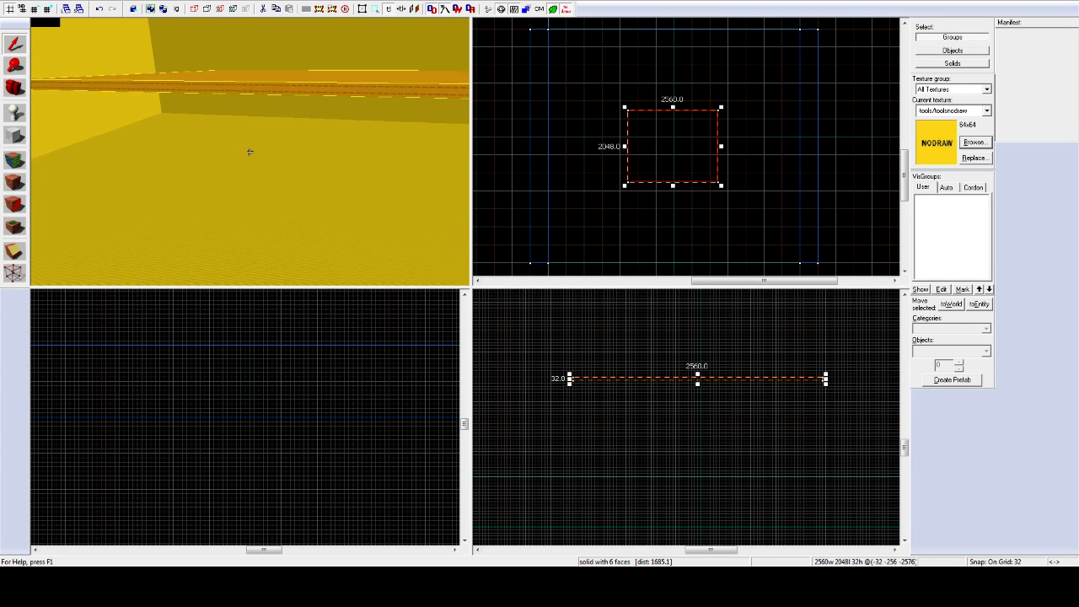
key(w)
key(z)
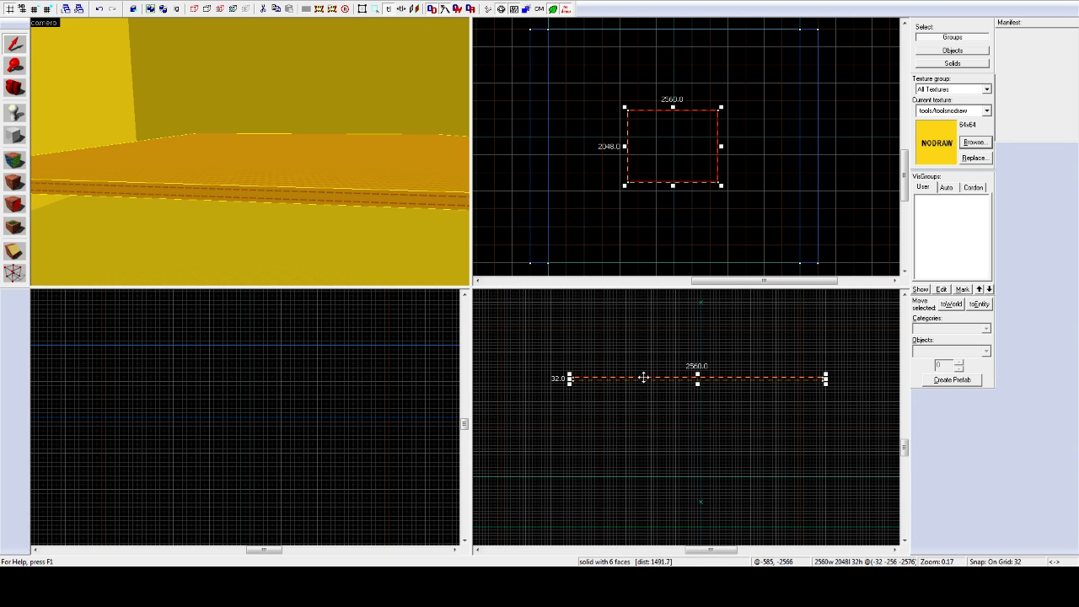
Step: Clone the 32-unit slab upward as a ceiling and nudge the floor slab 32 units sideways
mouse_move(643, 378)
mouse_down()
mouse_move(645, 279)
mouse_move(646, 381)
mouse_up()
click(589, 486)
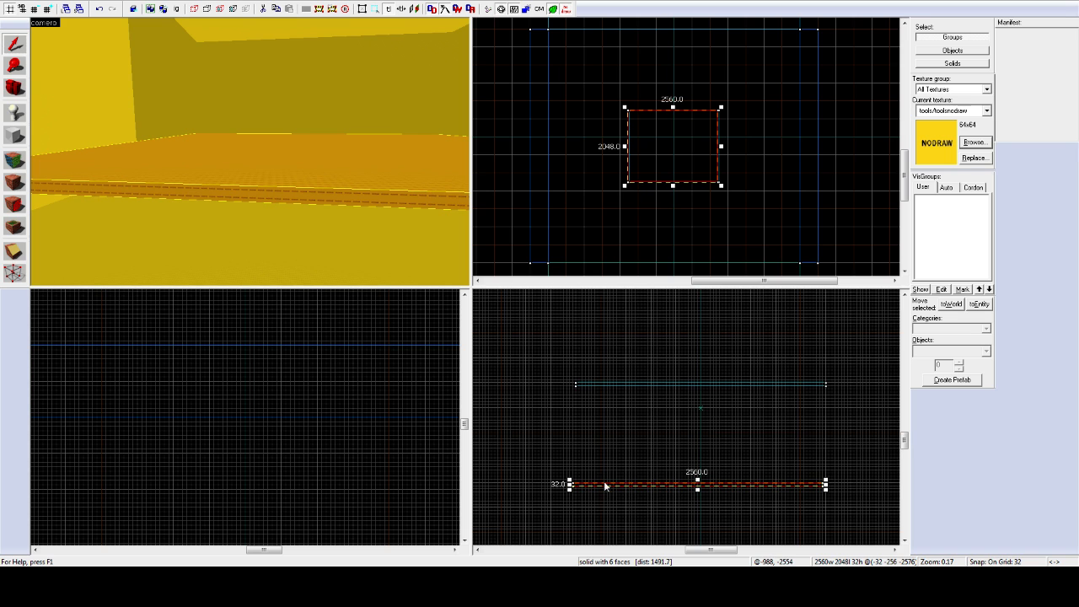
scroll(572, 492, up, 6)
drag(598, 475, 608, 472)
scroll(710, 396, down, 6)
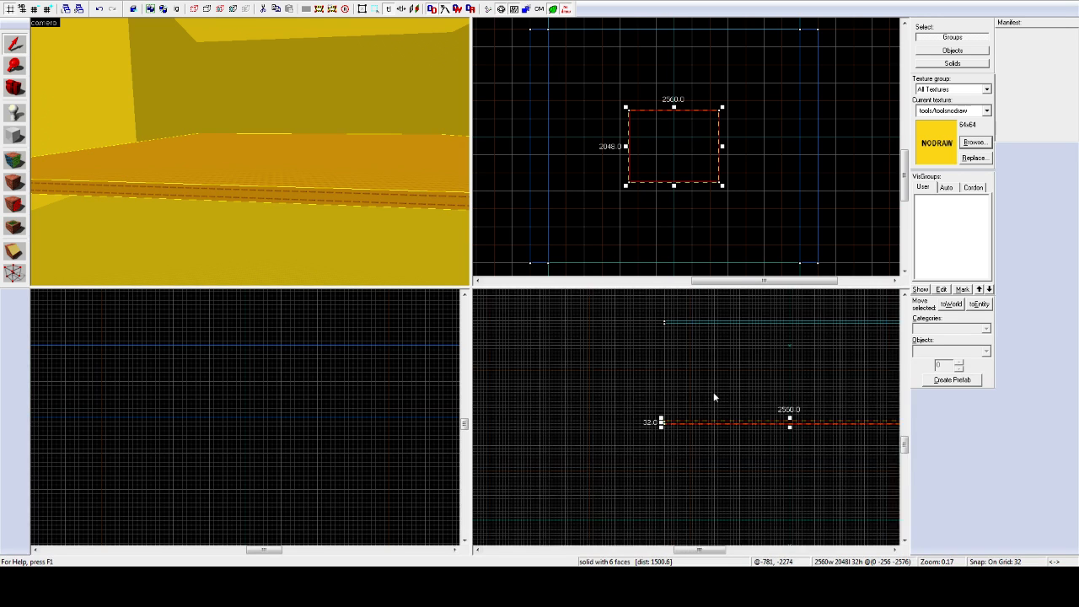
scroll(742, 385, down, 2)
scroll(768, 377, up, 2)
scroll(851, 347, up, 2)
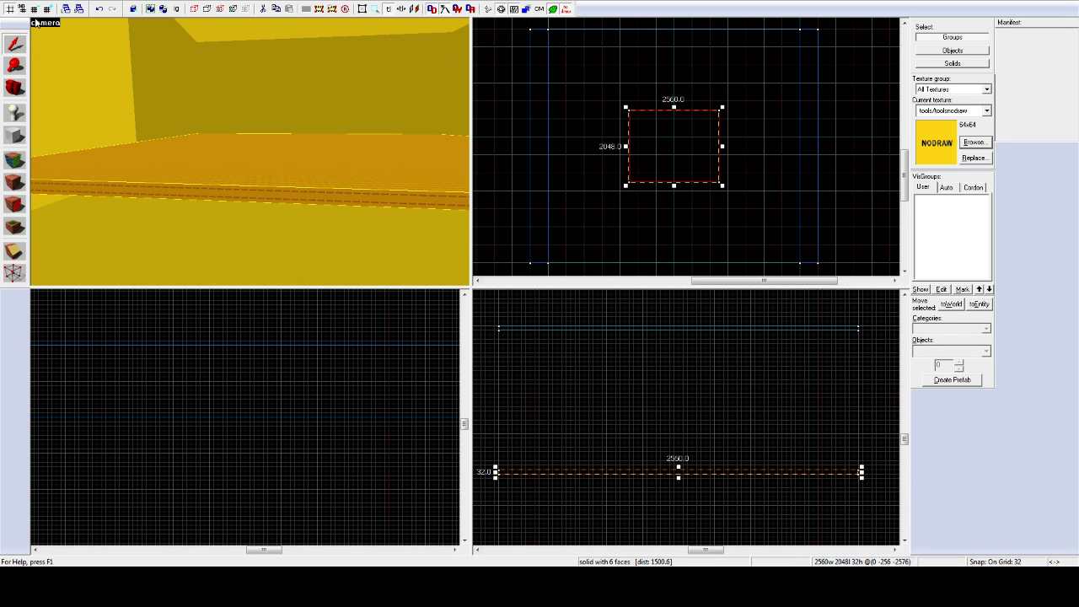
click(217, 32)
click(15, 135)
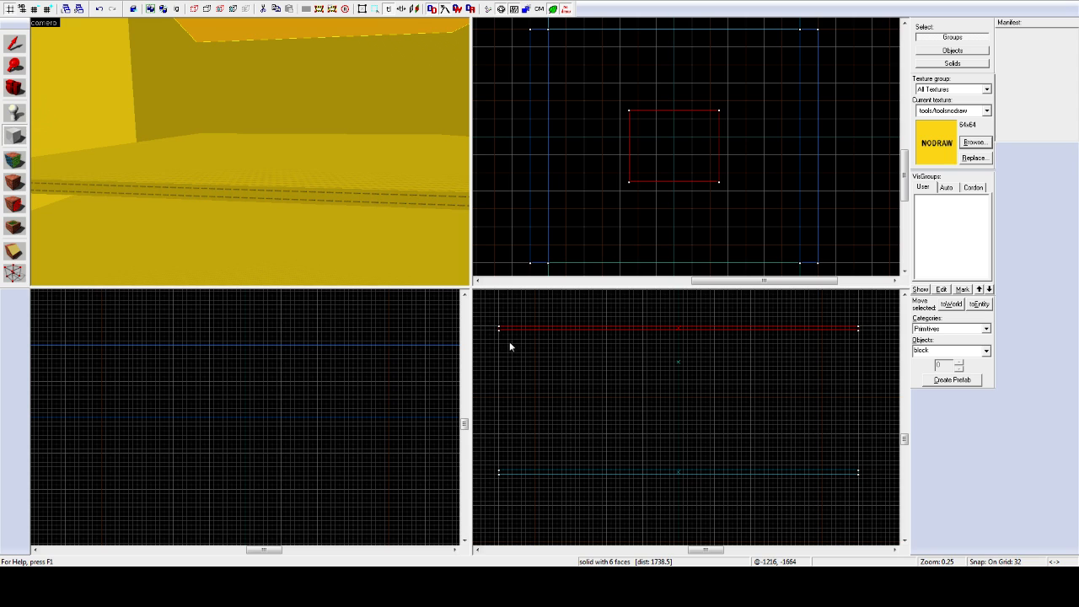
Step: Create a 32-thick wall block between the floor and ceiling slabs on the left side
drag(499, 330, 489, 470)
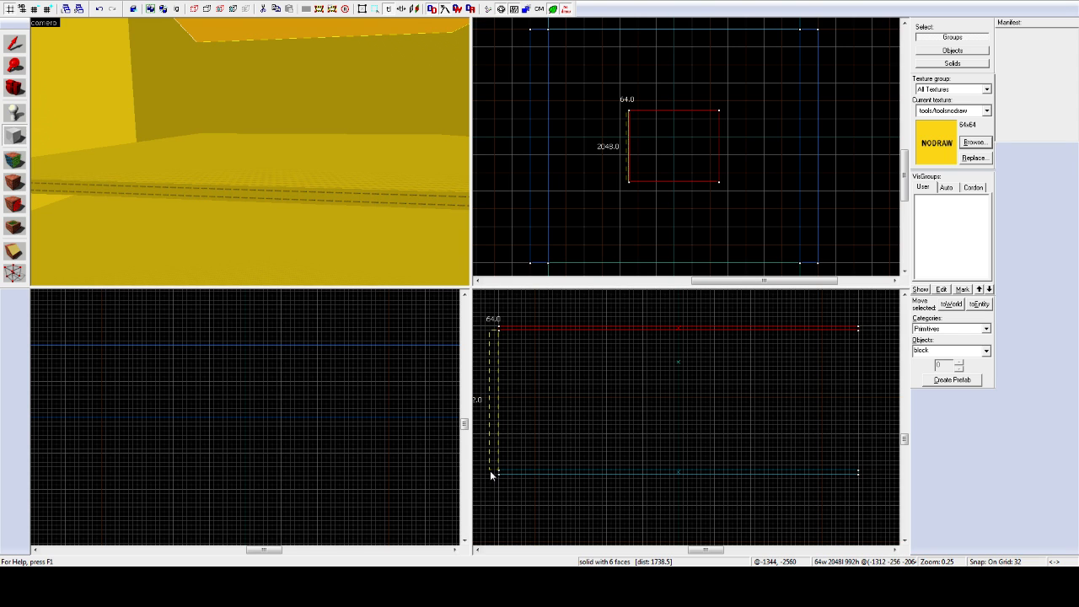
key(Return)
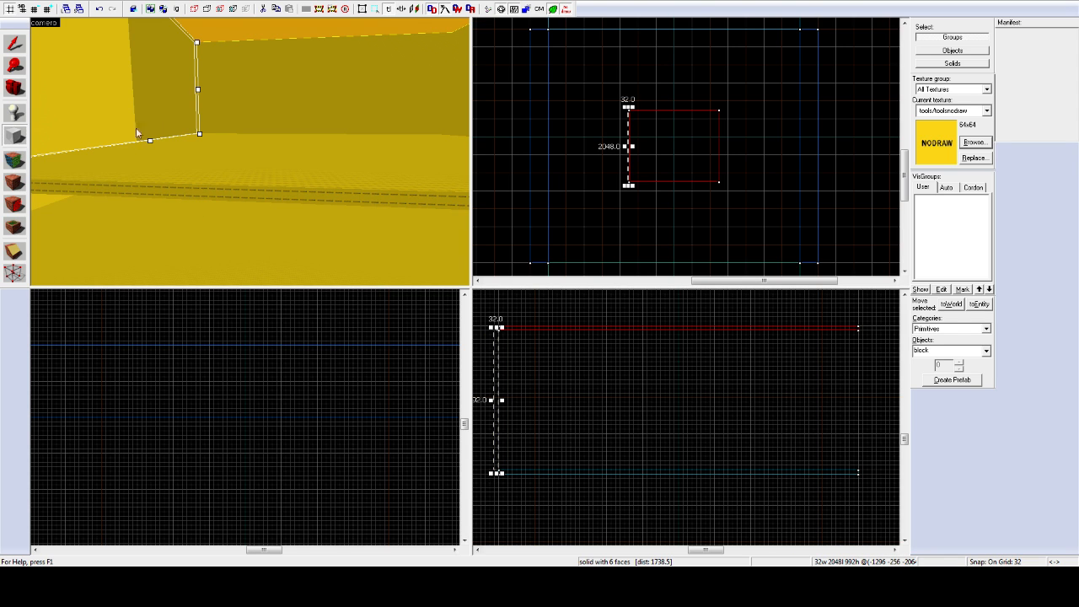
click(15, 42)
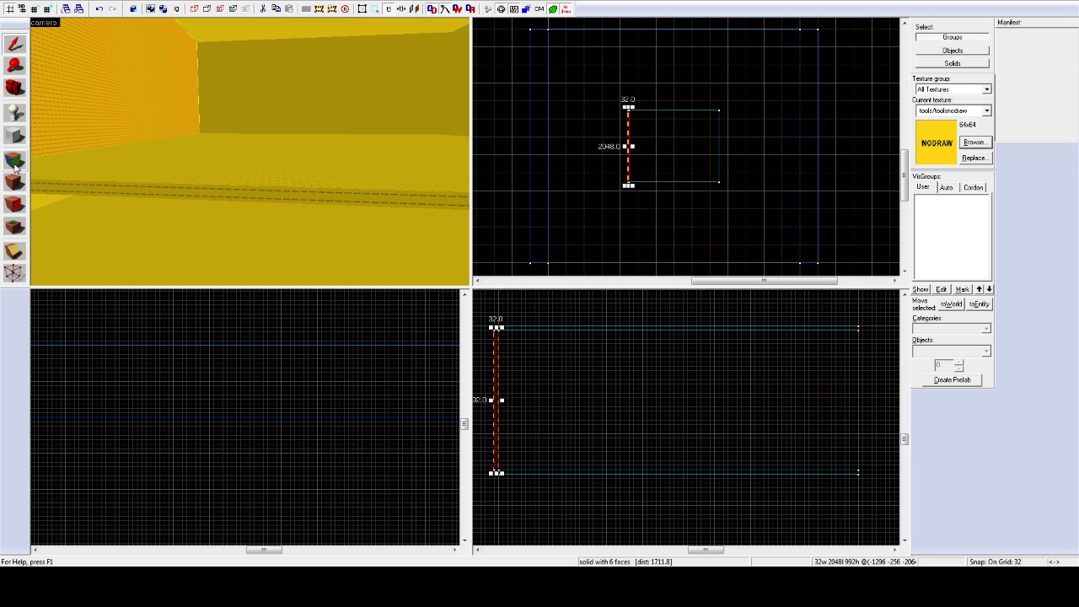
click(17, 136)
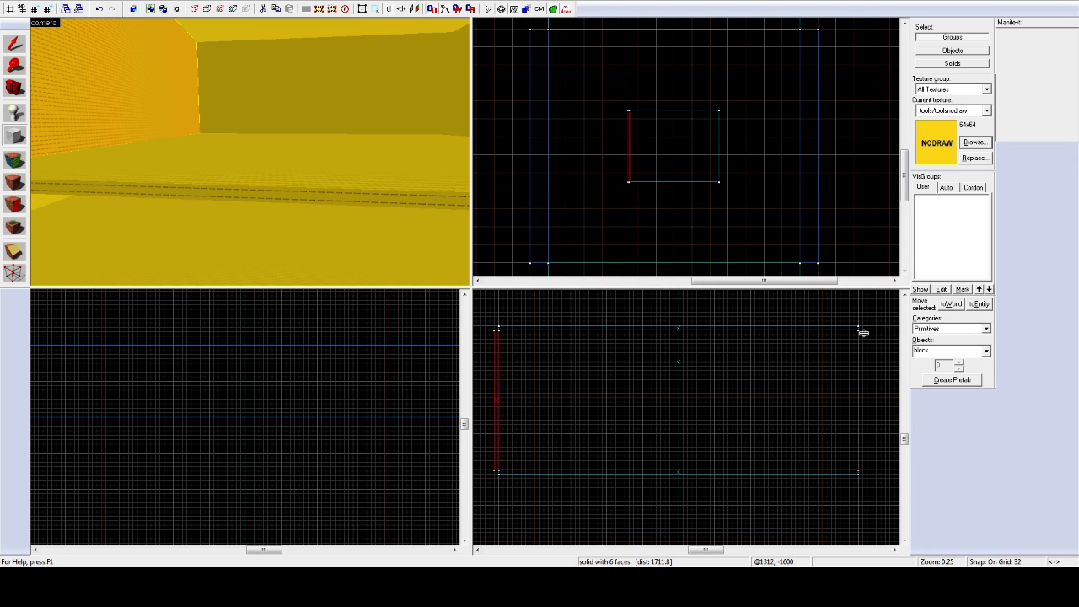
Step: Add a matching 32 × 992 wall block along the room's right side
drag(863, 333, 858, 473)
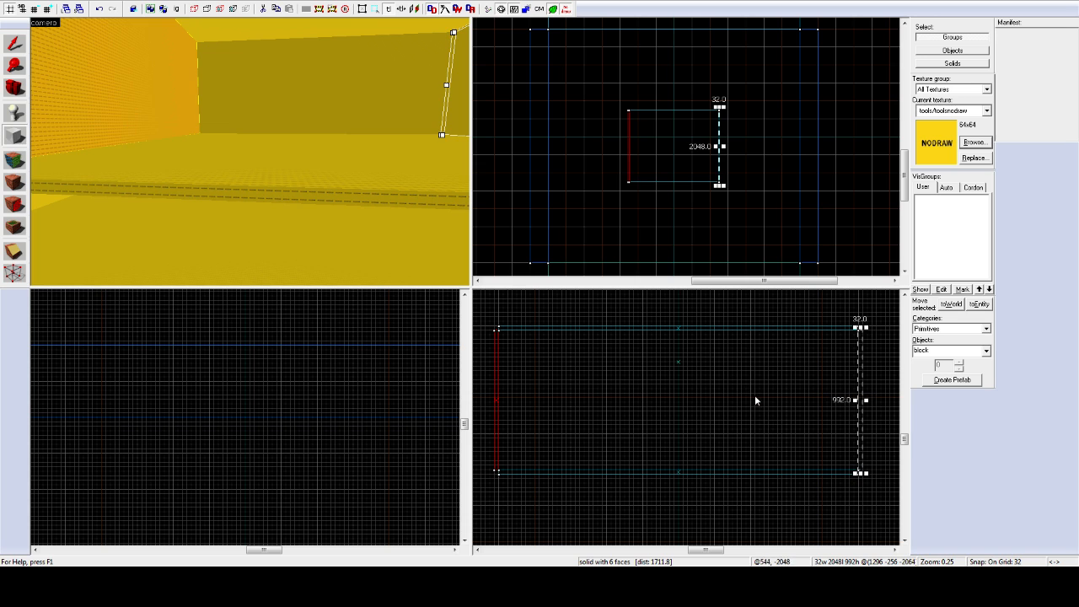
key(Return)
click(14, 43)
click(120, 111)
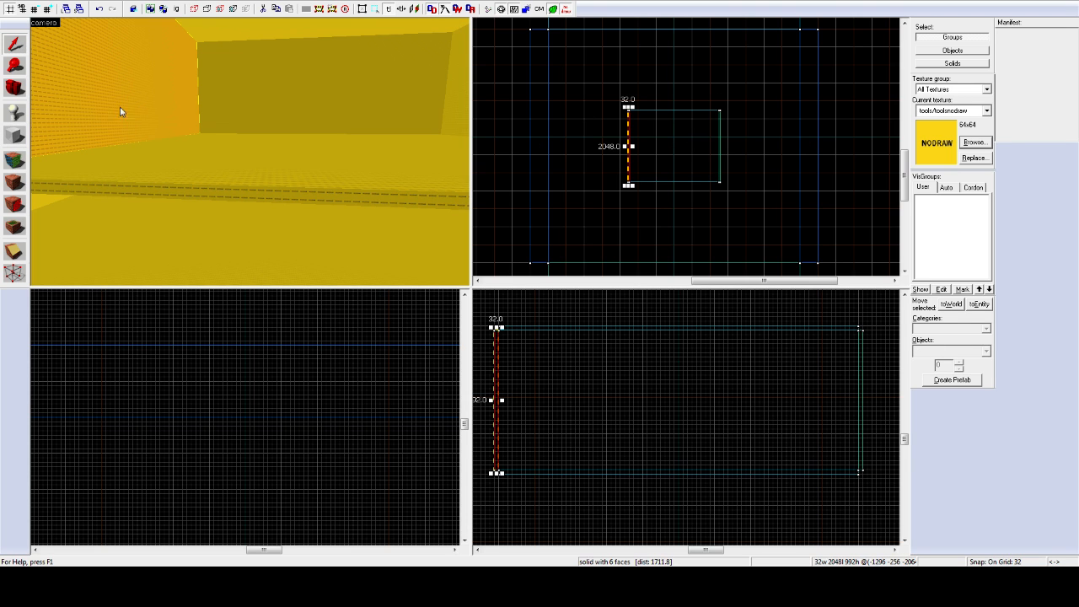
click(15, 135)
scroll(655, 113, up, 6)
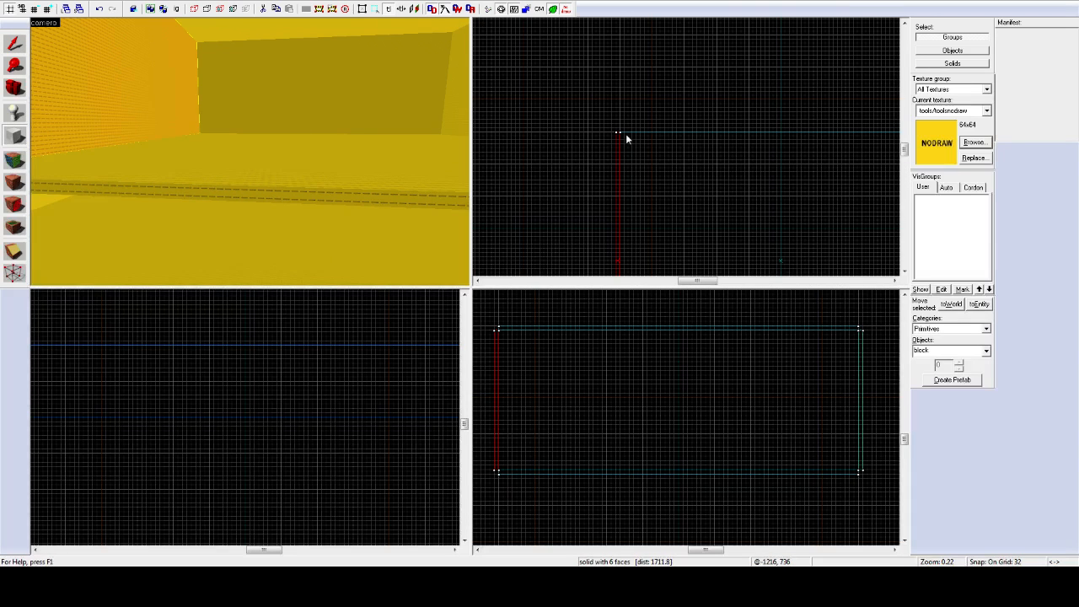
Step: Create a 32-thick back wall block across the room's far side
drag(620, 133, 839, 127)
key(Return)
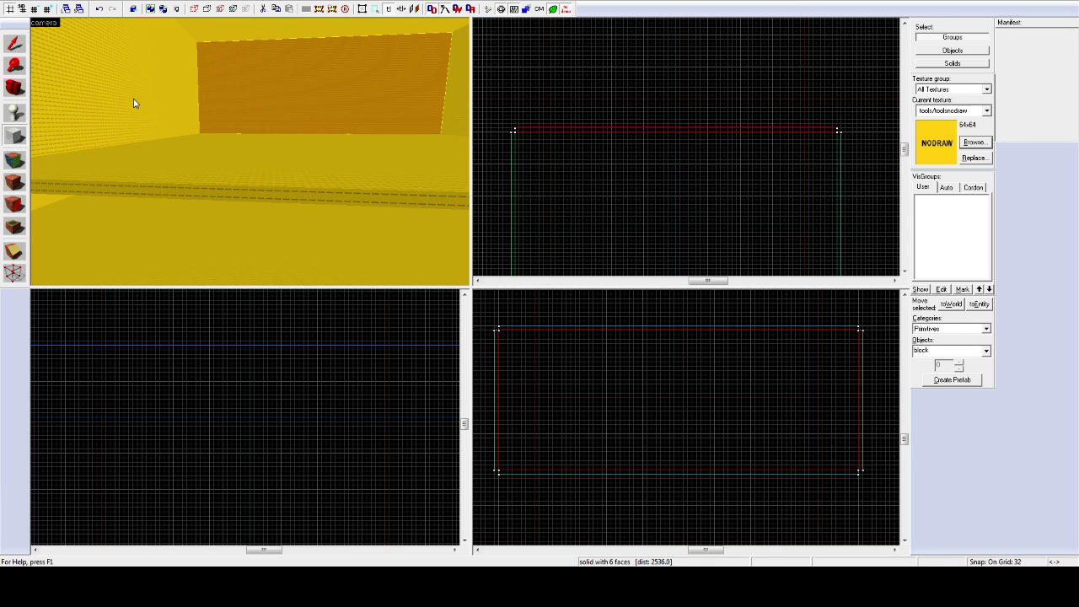
click(15, 42)
scroll(570, 188, down, 3)
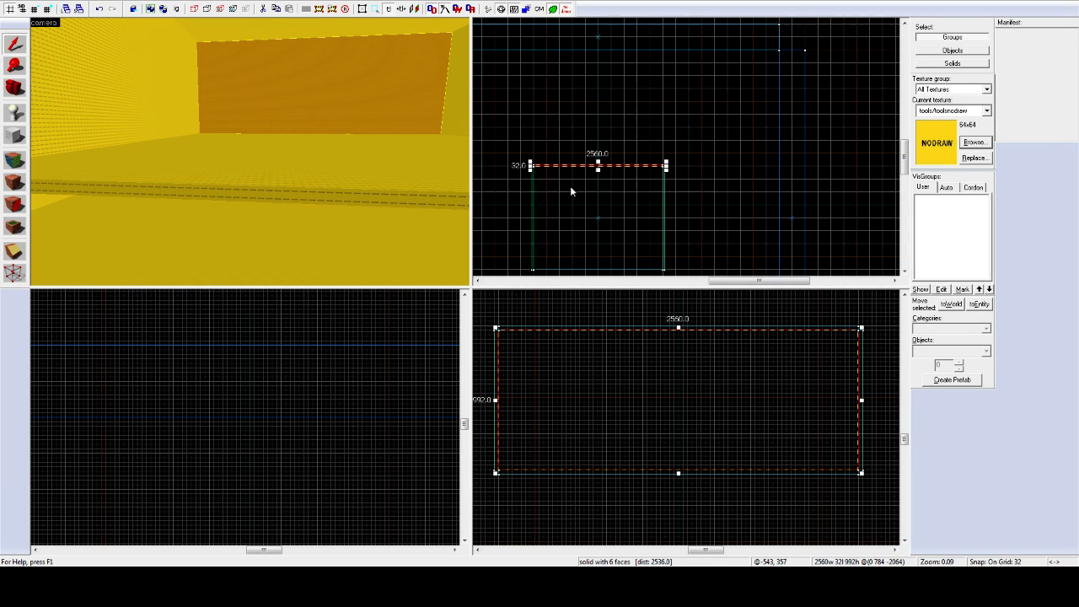
click(905, 272)
scroll(528, 206, up, 6)
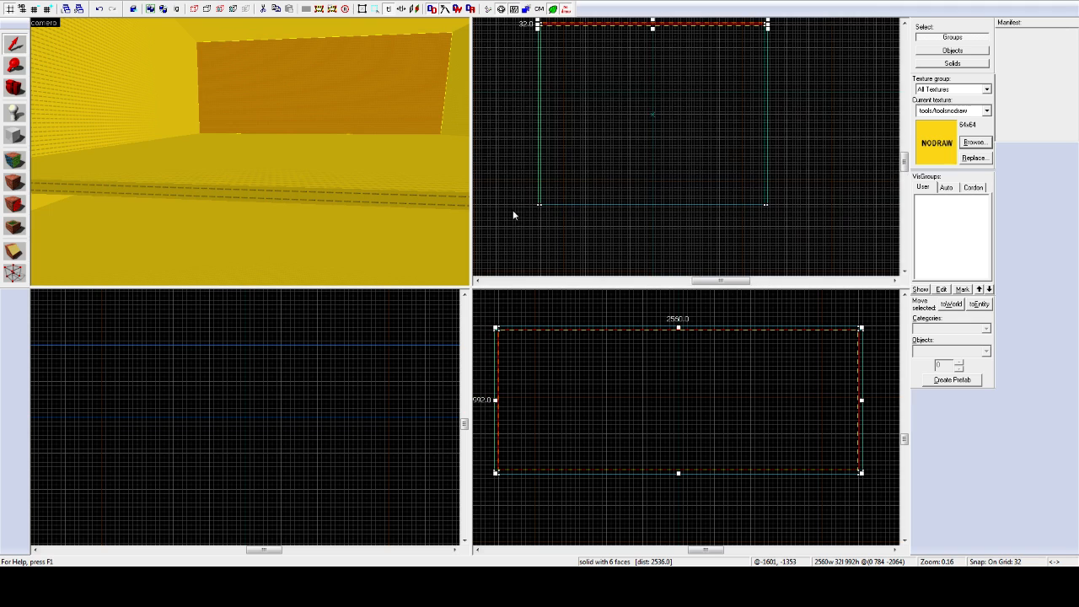
Step: Add a 2560-wide, 32-thick front wall across the room's near side
click(15, 135)
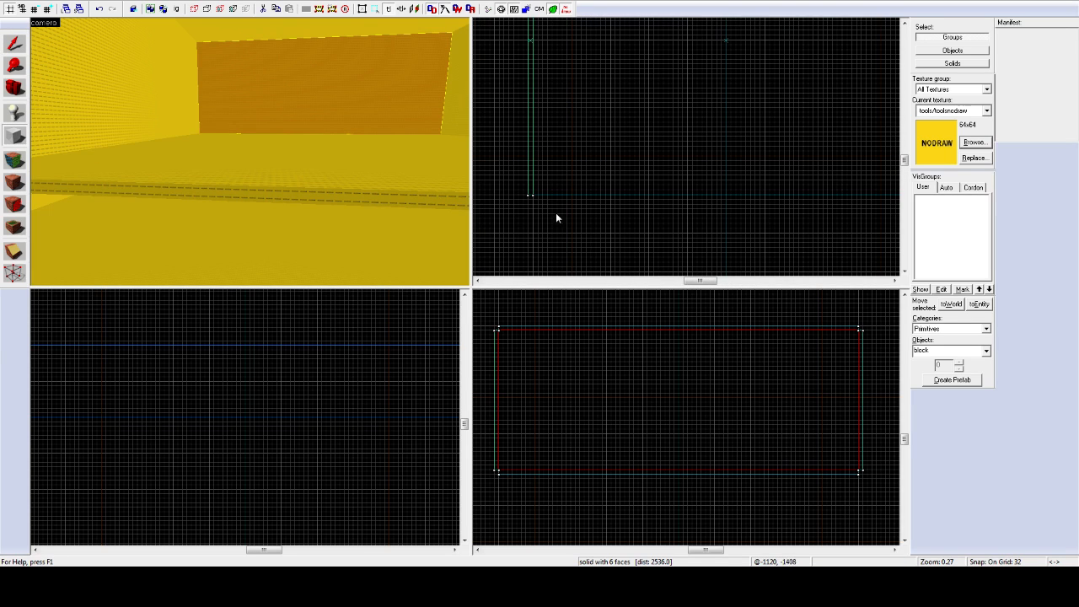
drag(534, 203, 754, 194)
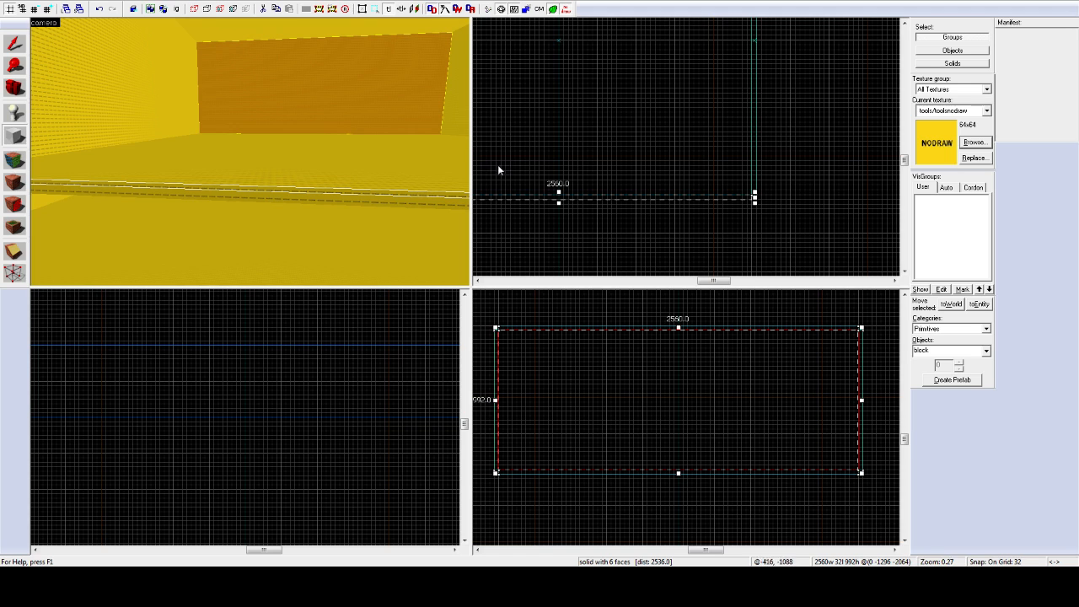
key(Return)
key(z)
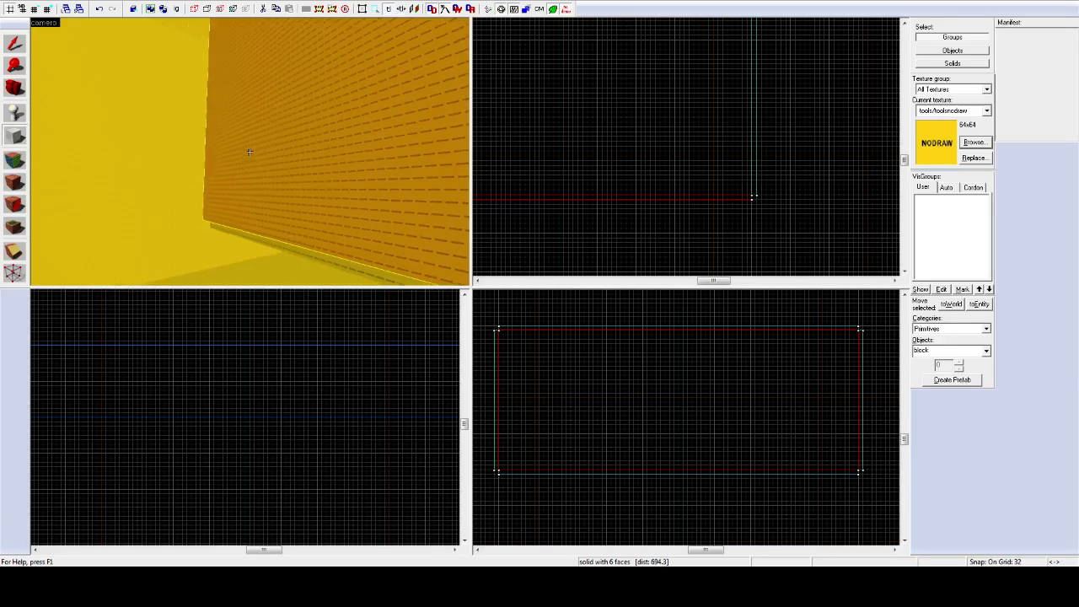
key(w)
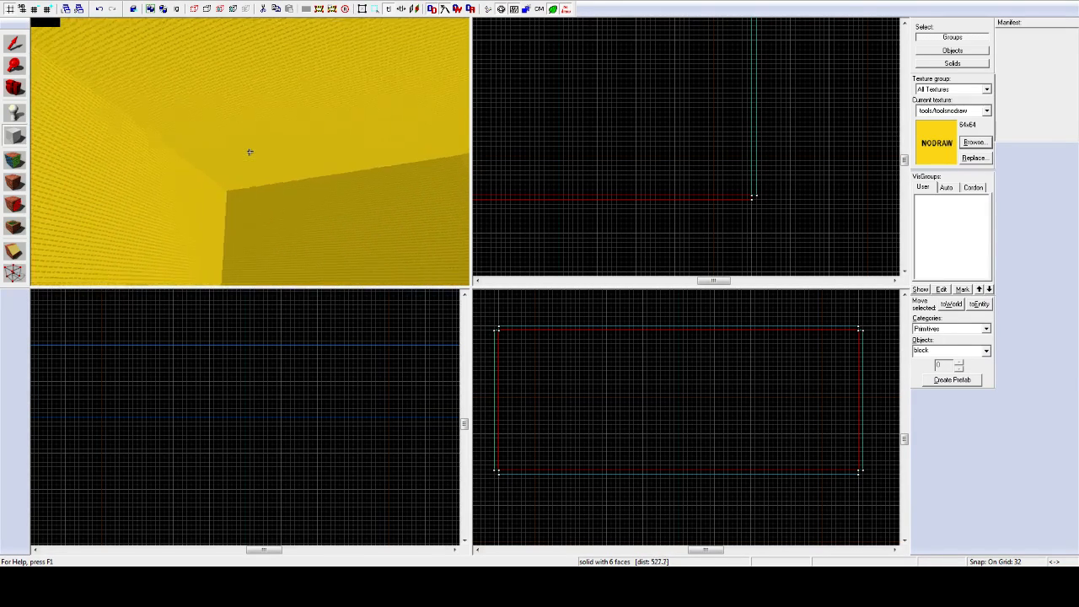
Step: Select the back, left, right and front walls together
key(z)
click(15, 44)
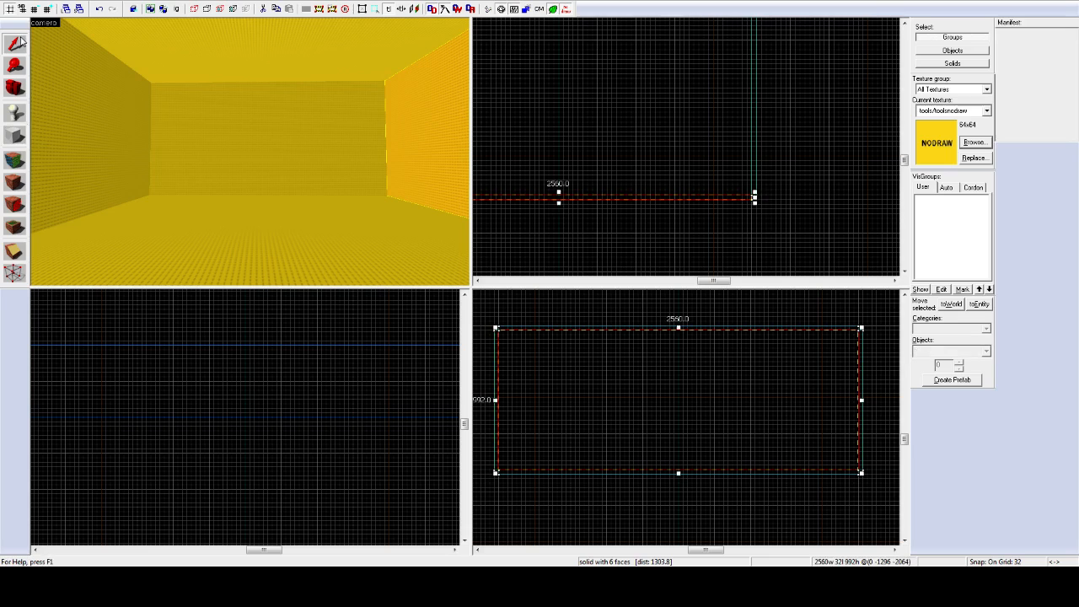
click(173, 135)
ctrl+click(89, 142)
ctrl+click(399, 139)
key(z)
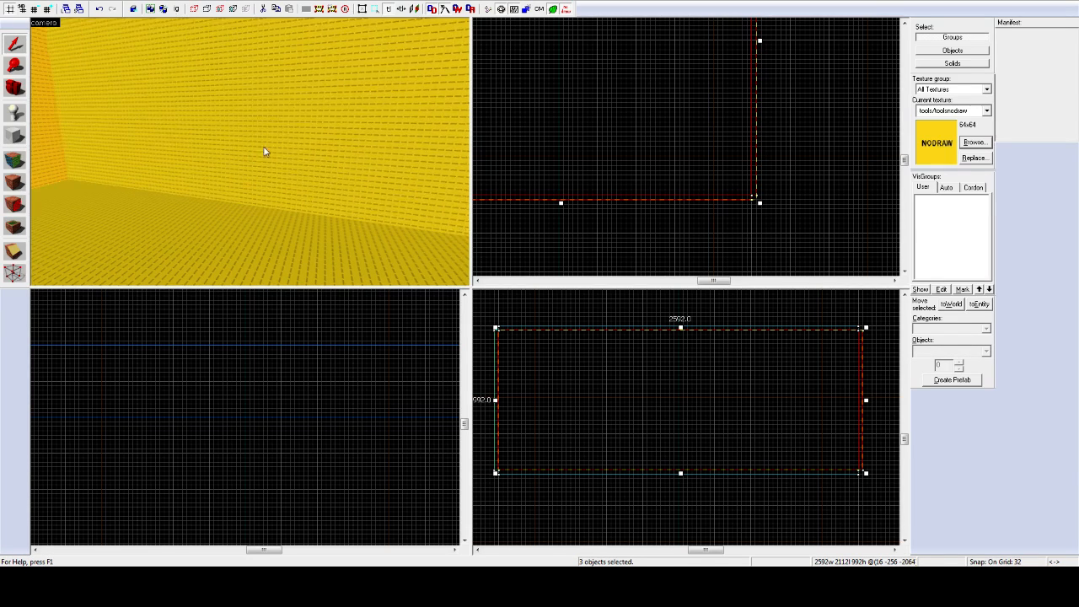
ctrl+click(249, 152)
key(z)
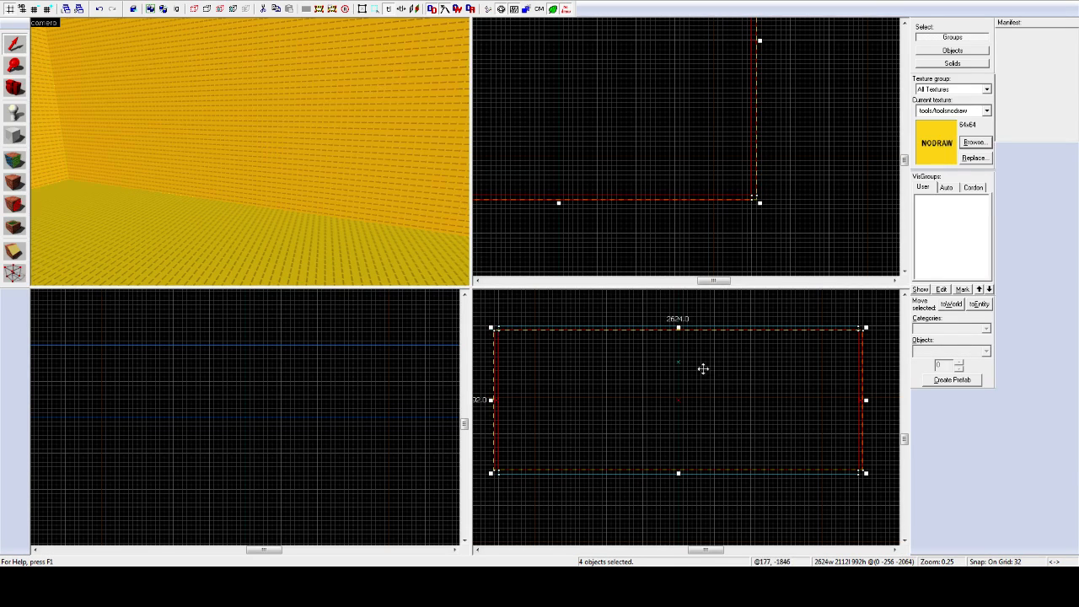
Step: Clip the selected walls along a horizontal line, keeping both halves of each
click(13, 252)
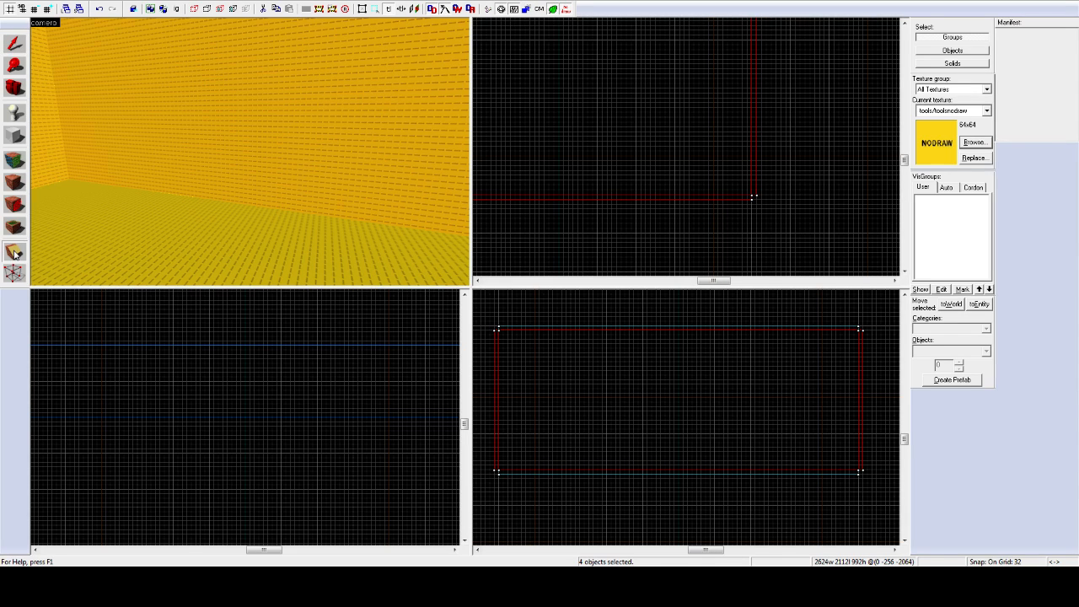
drag(490, 431, 556, 430)
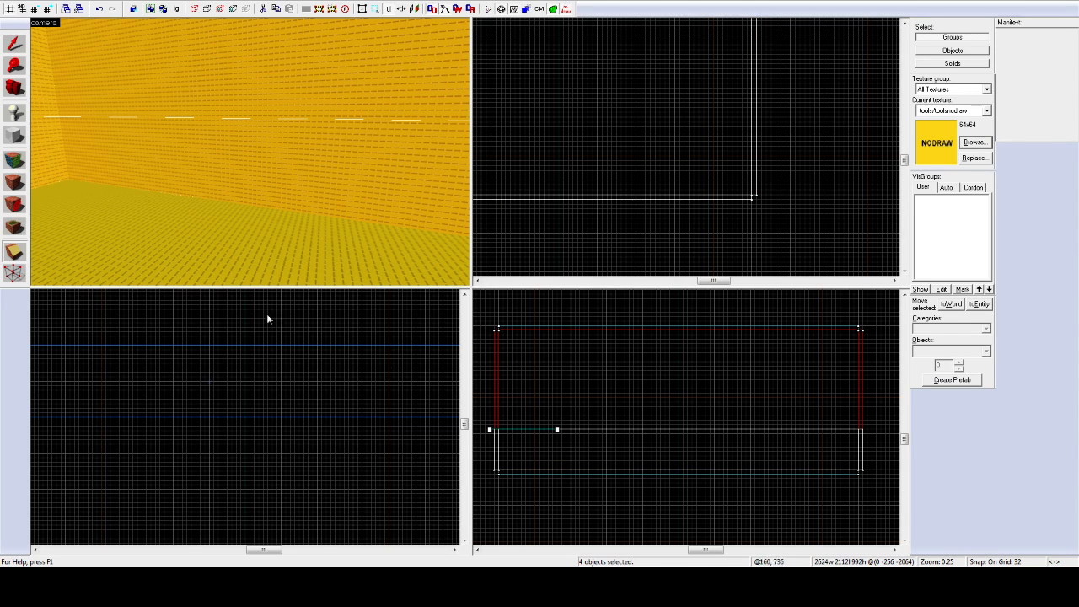
click(15, 252)
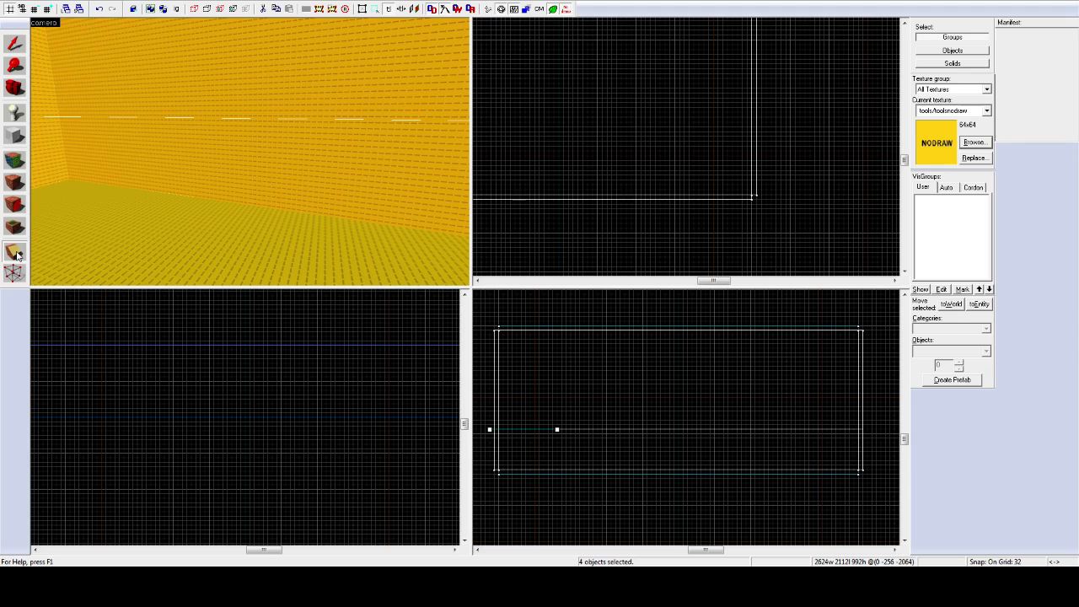
click(15, 252)
click(15, 252)
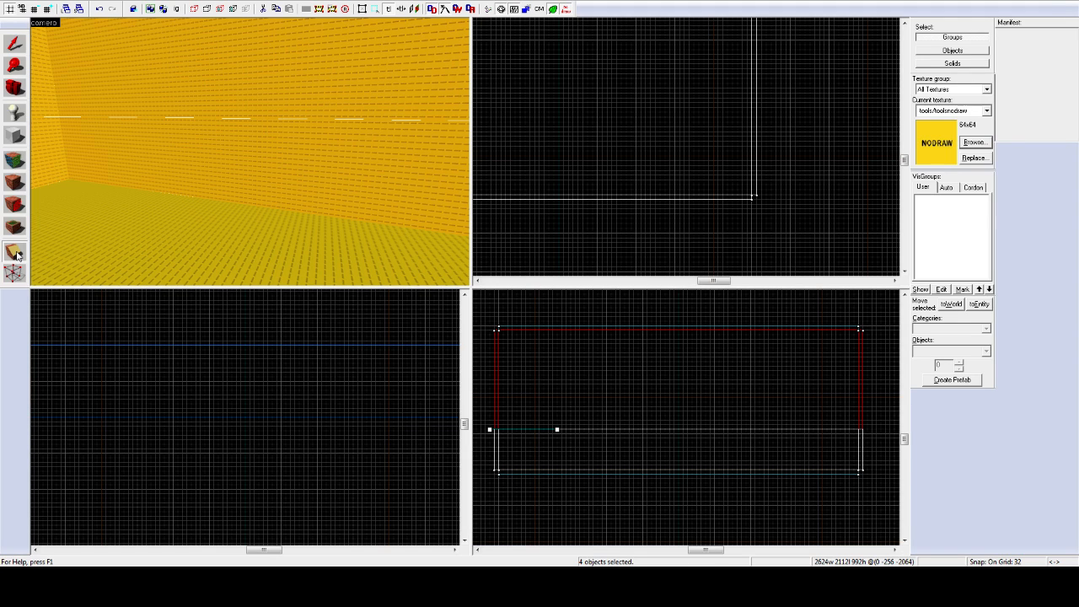
click(15, 252)
click(16, 252)
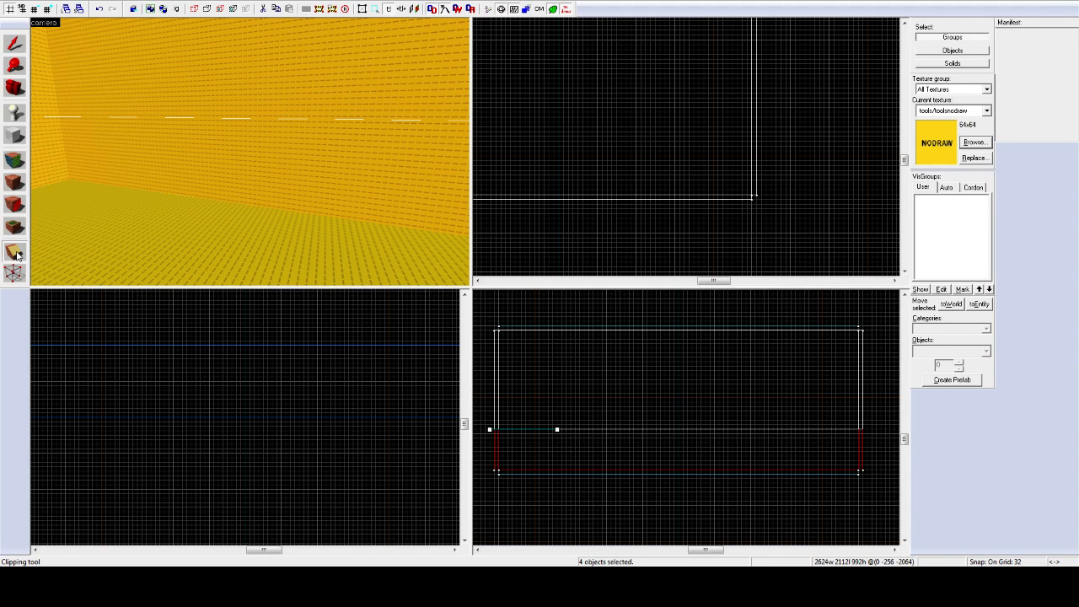
click(16, 252)
click(15, 252)
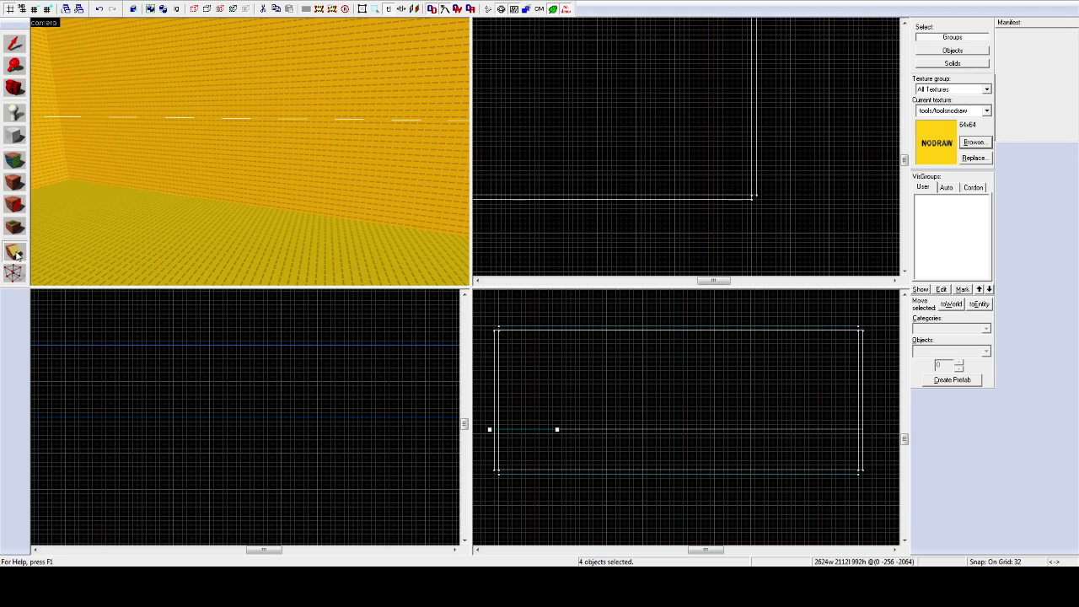
click(16, 252)
click(15, 252)
click(15, 252)
click(16, 252)
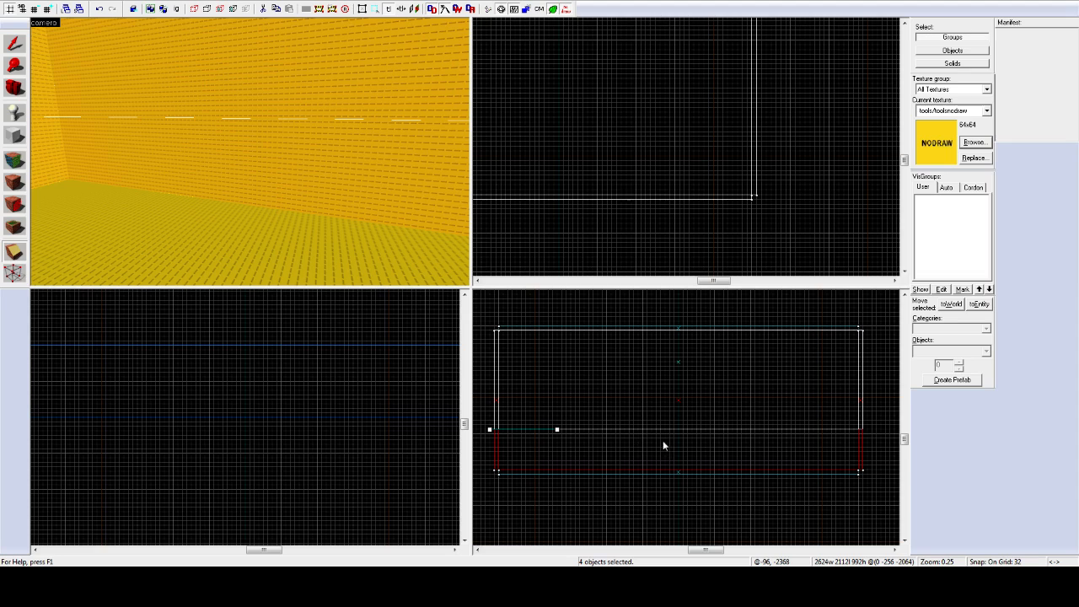
click(14, 252)
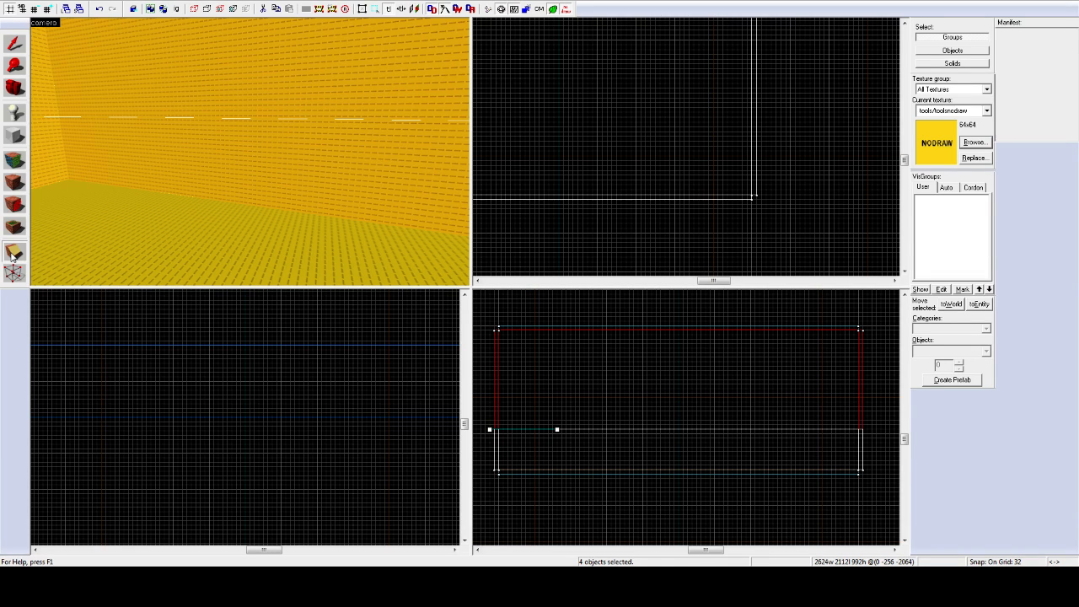
click(14, 252)
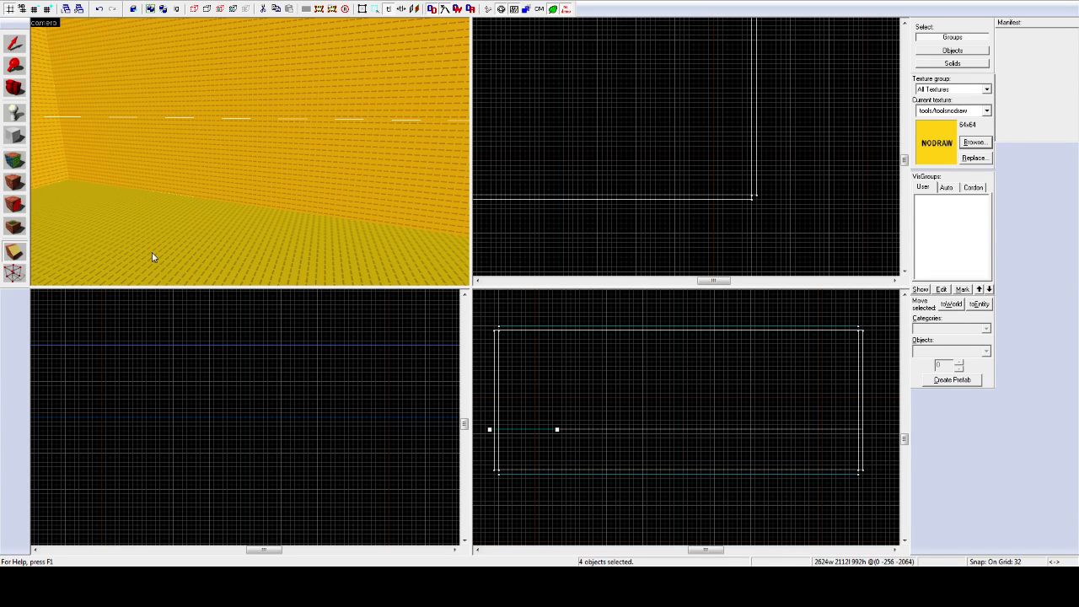
key(Return)
Step: Try selecting the lower wall sections in the 3D view, then clear the selection
key(z)
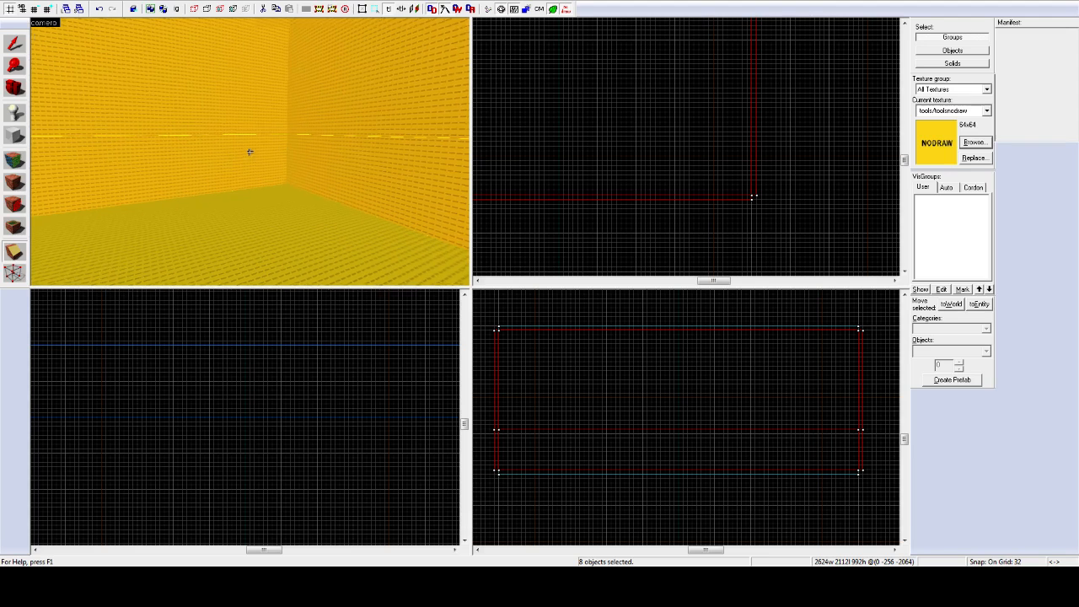
key(z)
click(14, 44)
click(110, 106)
click(140, 158)
ctrl+click(342, 167)
key(z)
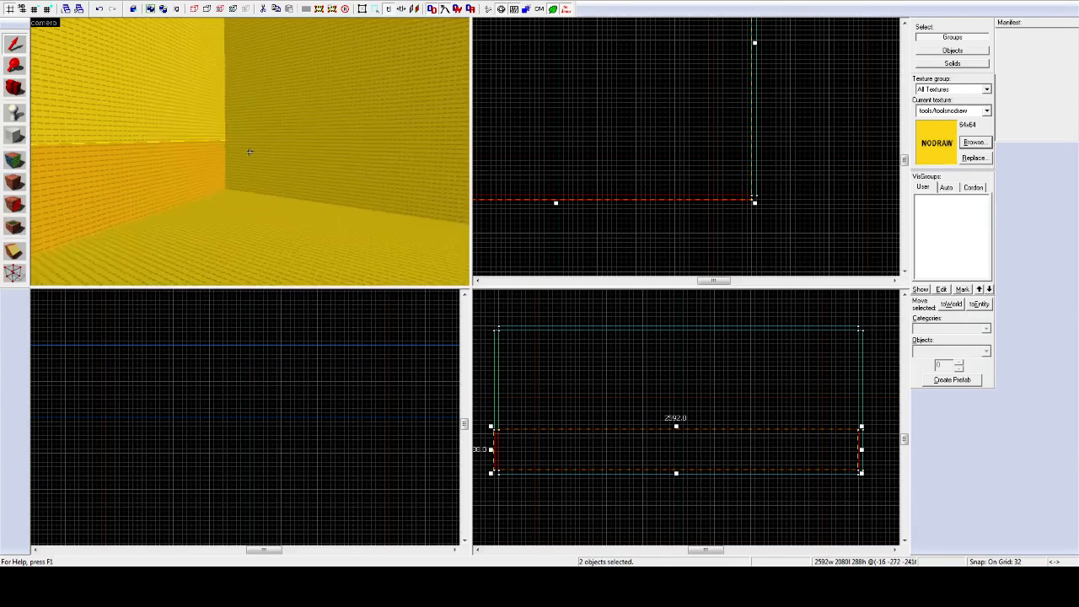
key(z)
ctrl+click(253, 154)
scroll(771, 407, down, 5)
scroll(693, 430, up, 4)
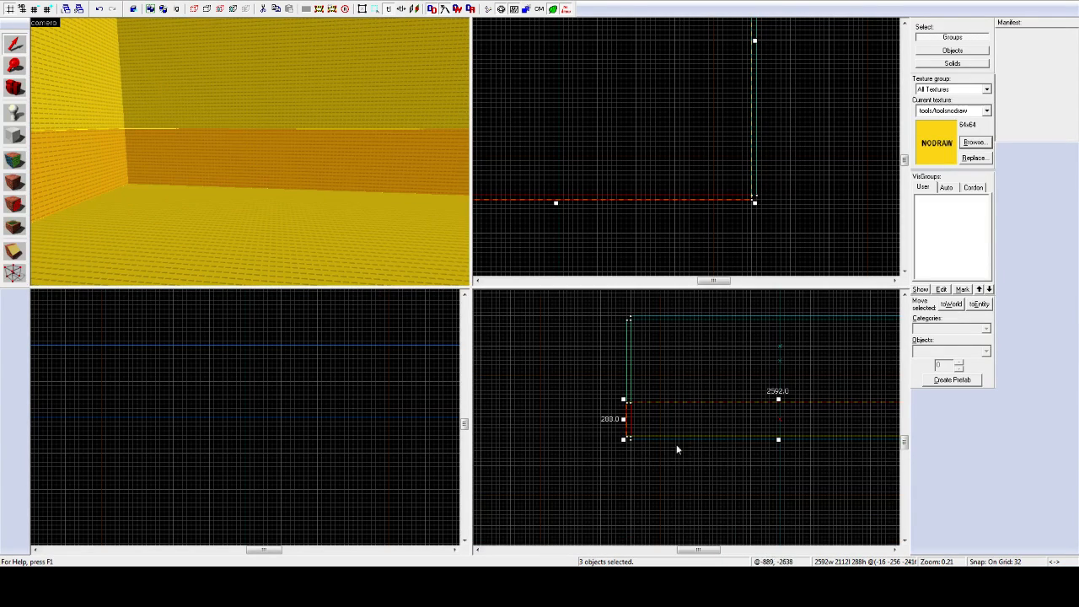
click(288, 169)
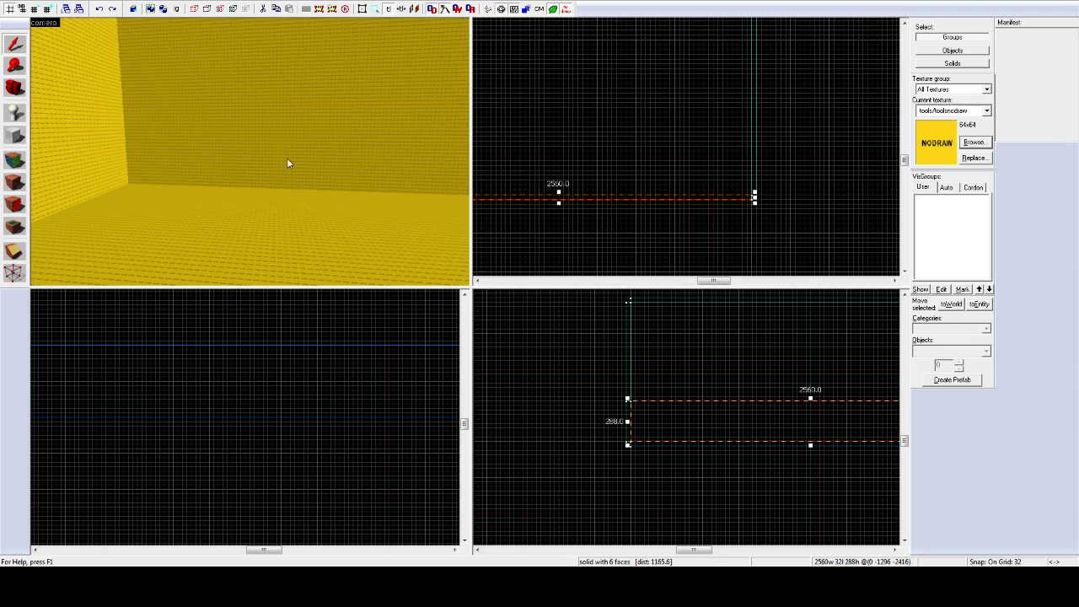
ctrl+click(279, 173)
key(Escape)
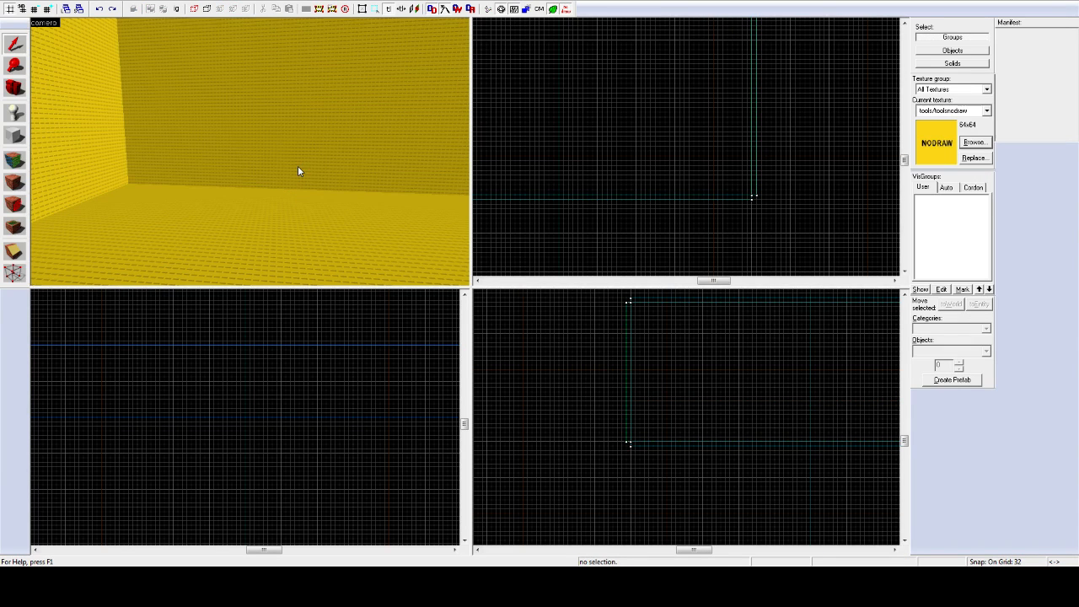
Step: Ctrl-select the four wall sections one by one and switch to the Clipping tool
click(292, 152)
ctrl+click(103, 121)
key(z)
key(z)
ctrl+click(253, 154)
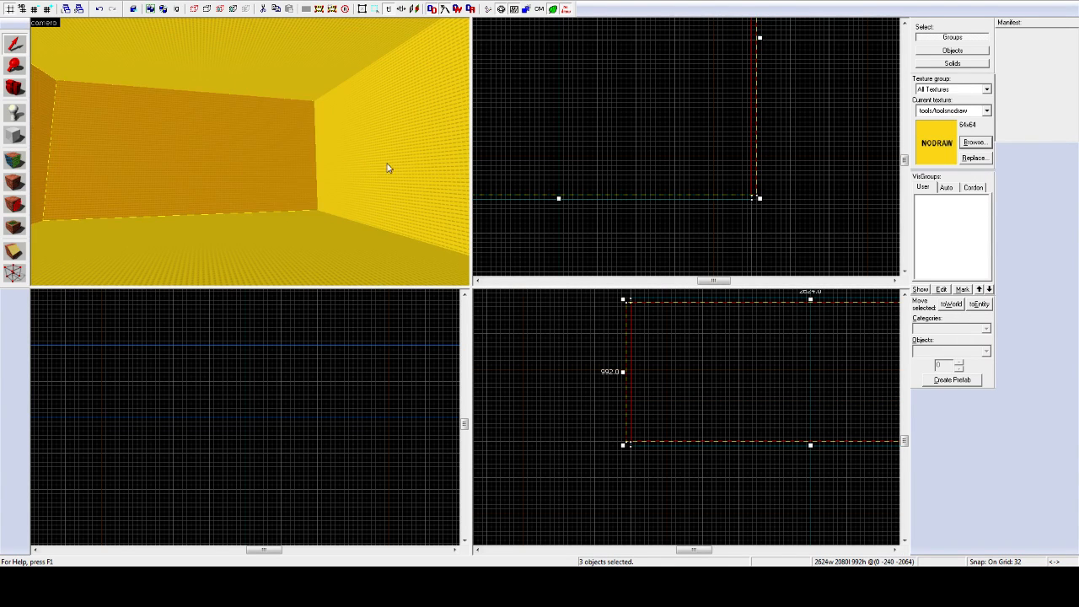
ctrl+click(388, 164)
key(z)
key(z)
key(z)
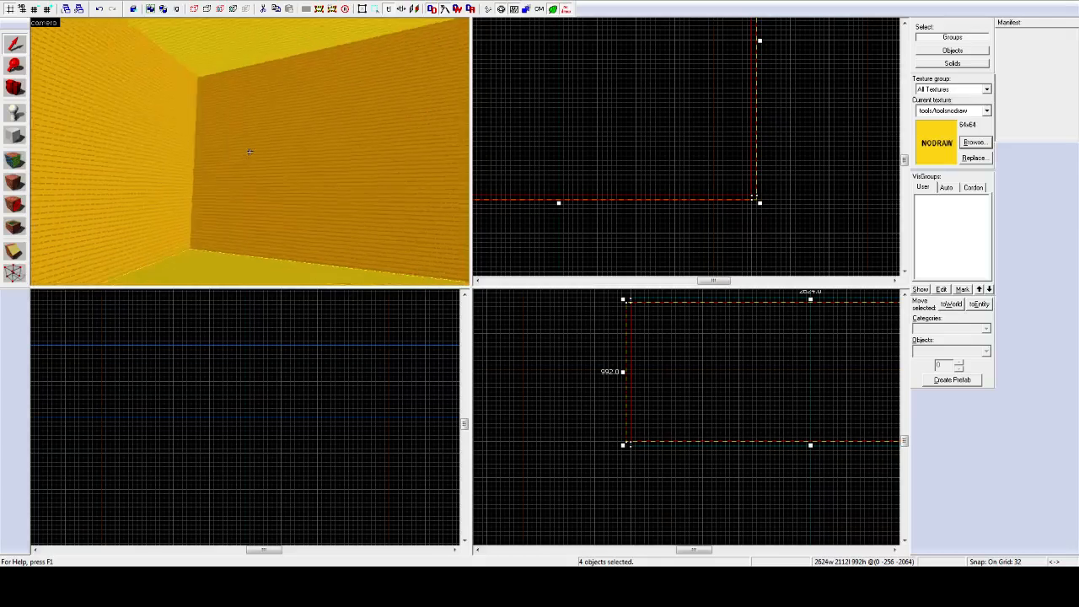
key(z)
click(242, 152)
ctrl+click(402, 144)
key(z)
key(z)
ctrl+click(249, 152)
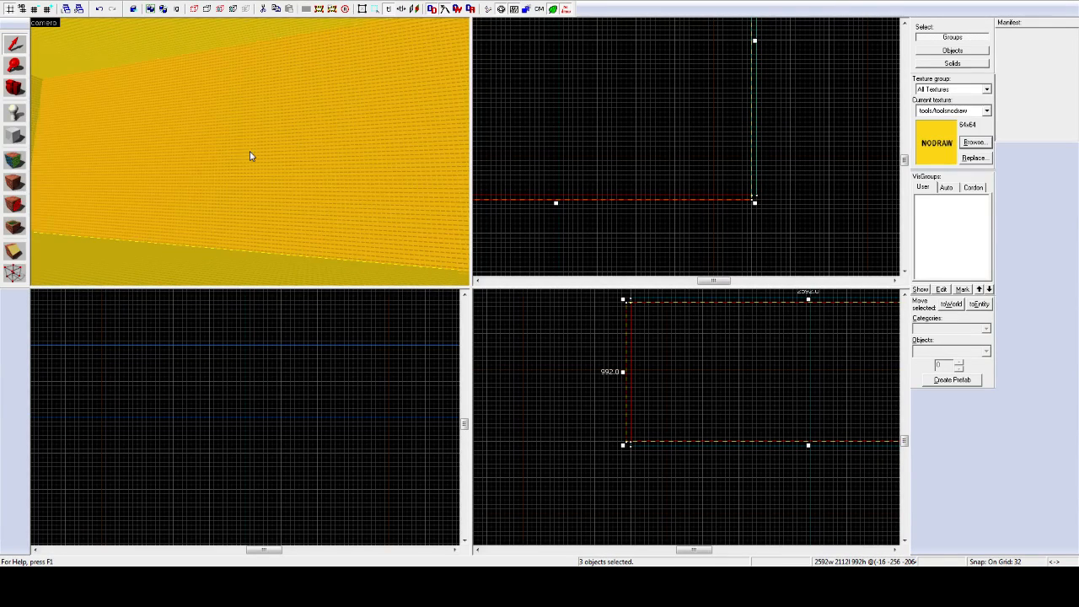
key(z)
key(z)
ctrl+click(236, 152)
click(14, 251)
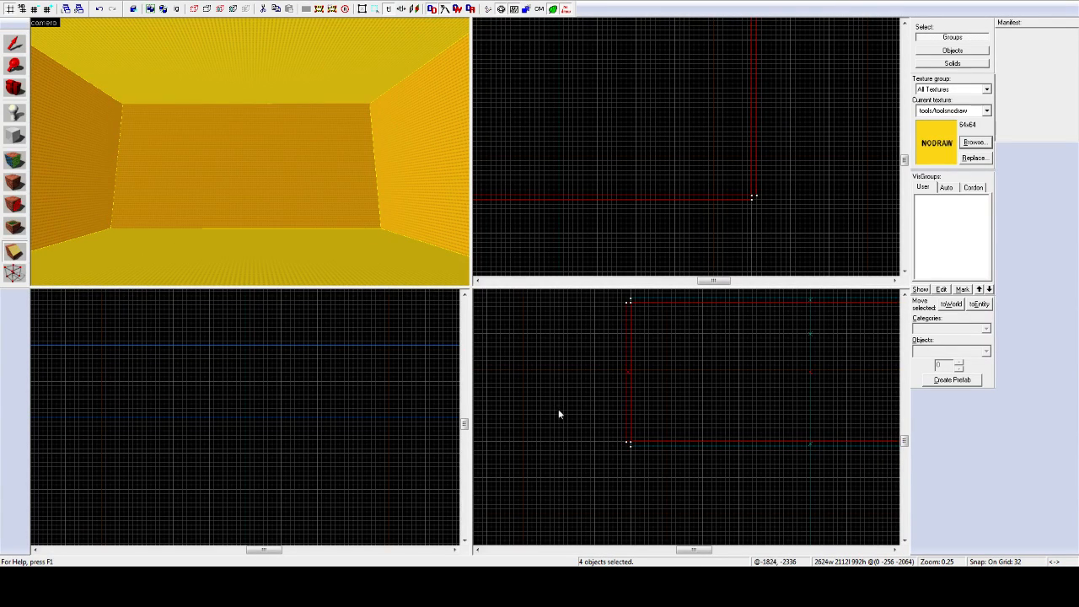
Step: Clip the selected walls at 256 units high, then check the floor and lower wall bands
scroll(622, 404, up, 3)
drag(624, 403, 680, 403)
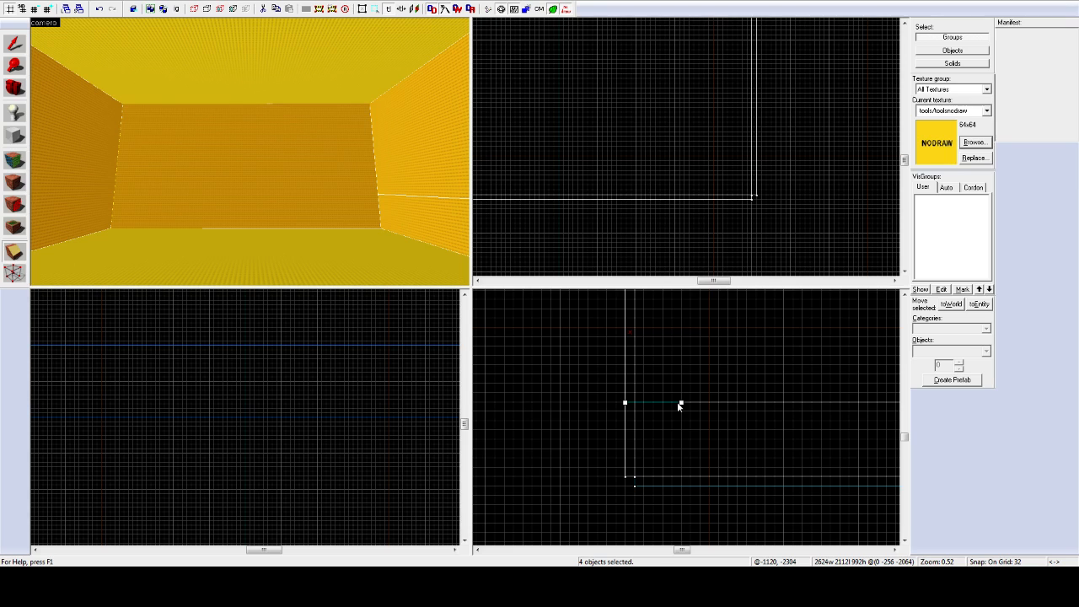
key(Return)
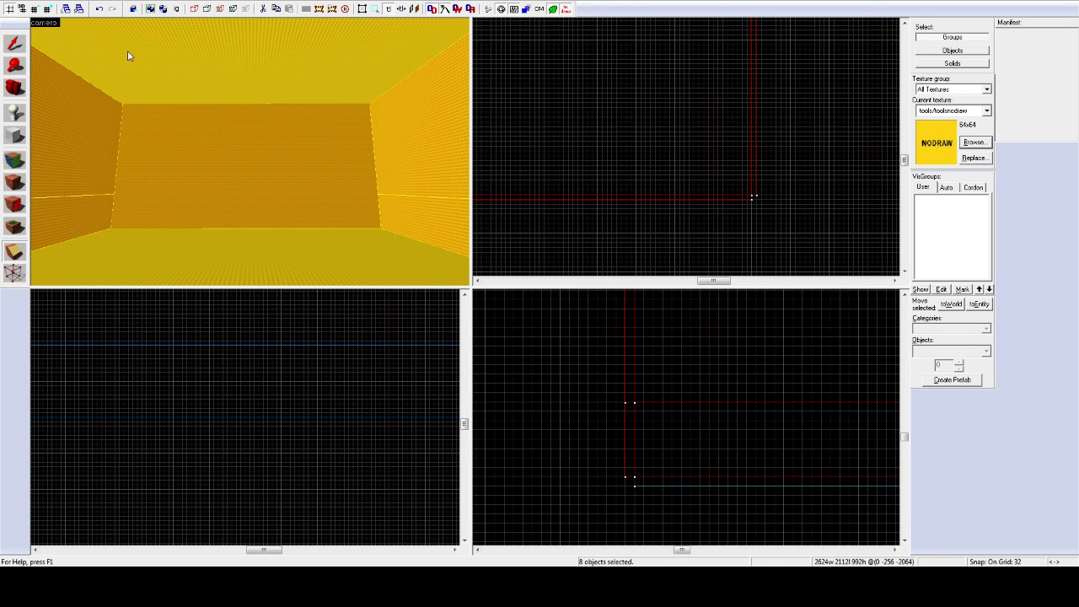
click(14, 43)
click(234, 235)
click(231, 219)
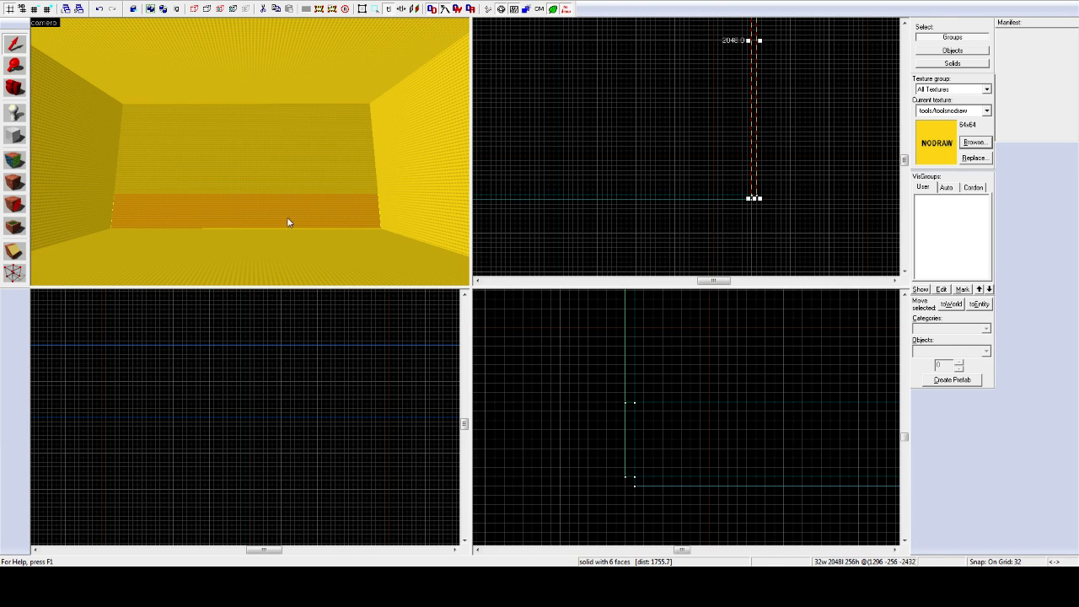
click(101, 235)
click(105, 226)
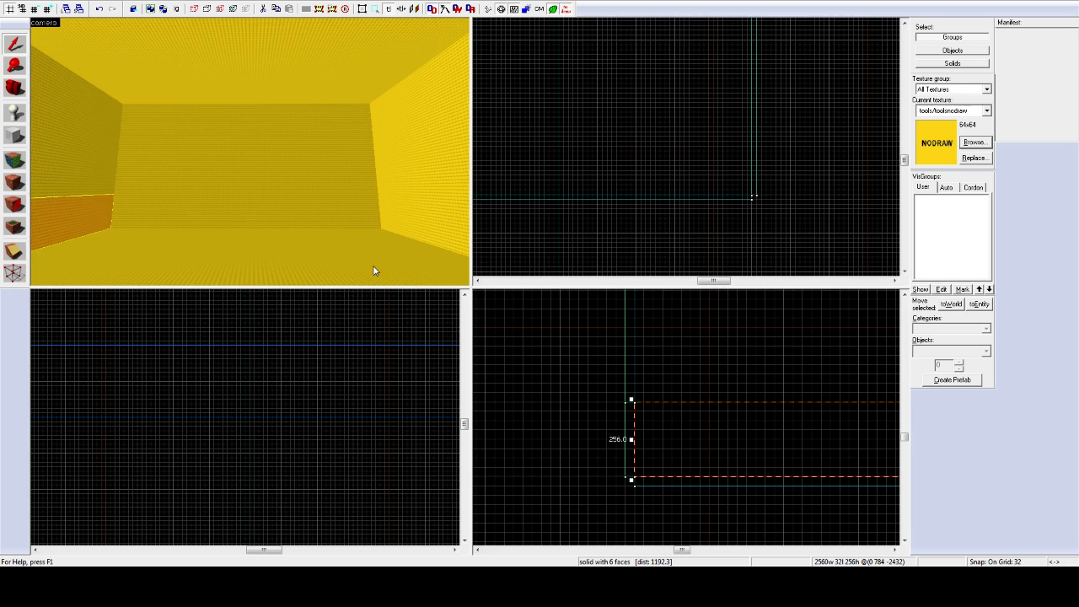
Step: Select the ceiling together with the upper wall sections in the 3D view
key(z)
key(w)
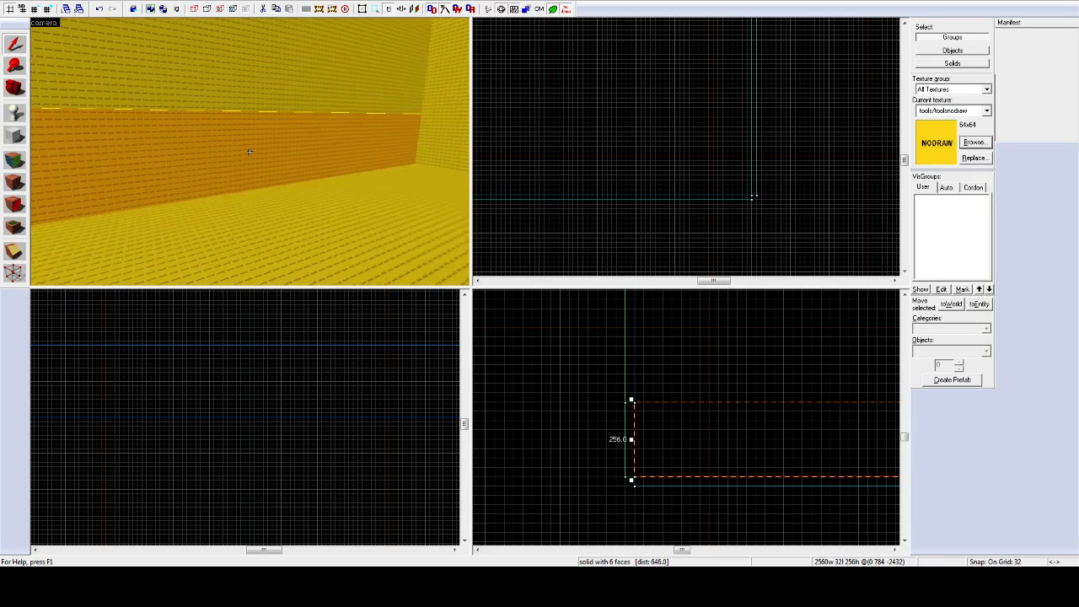
key(a)
key(z)
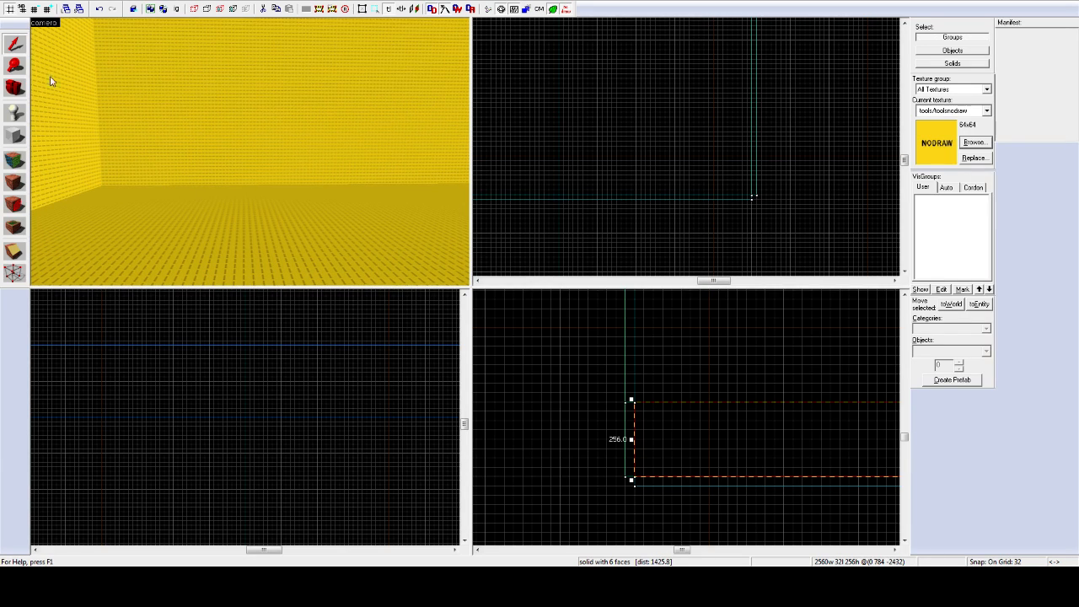
ctrl+click(197, 67)
ctrl+click(85, 67)
key(z)
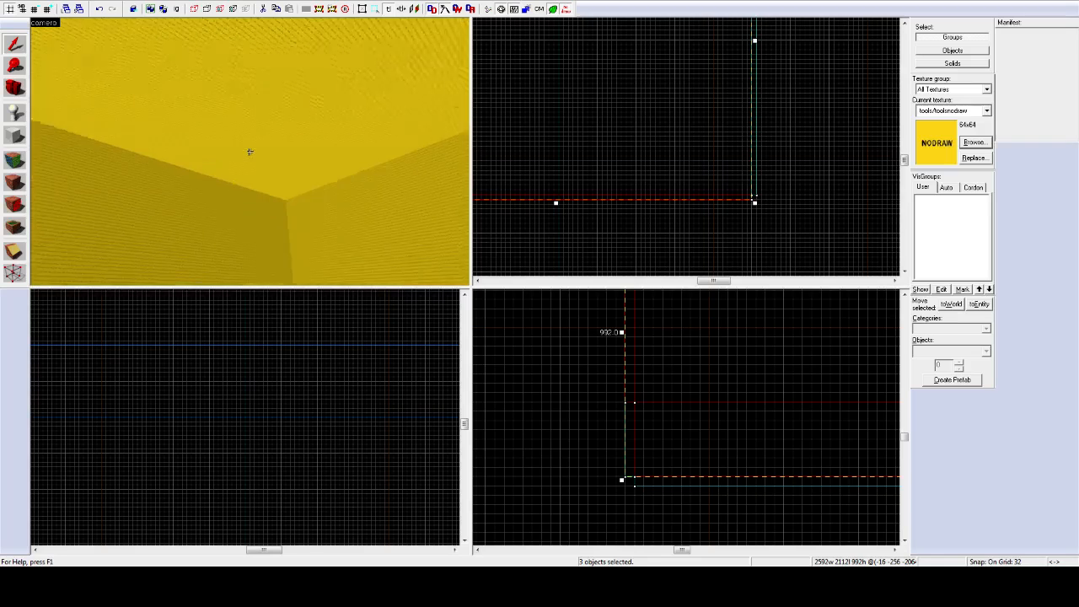
ctrl+click(249, 152)
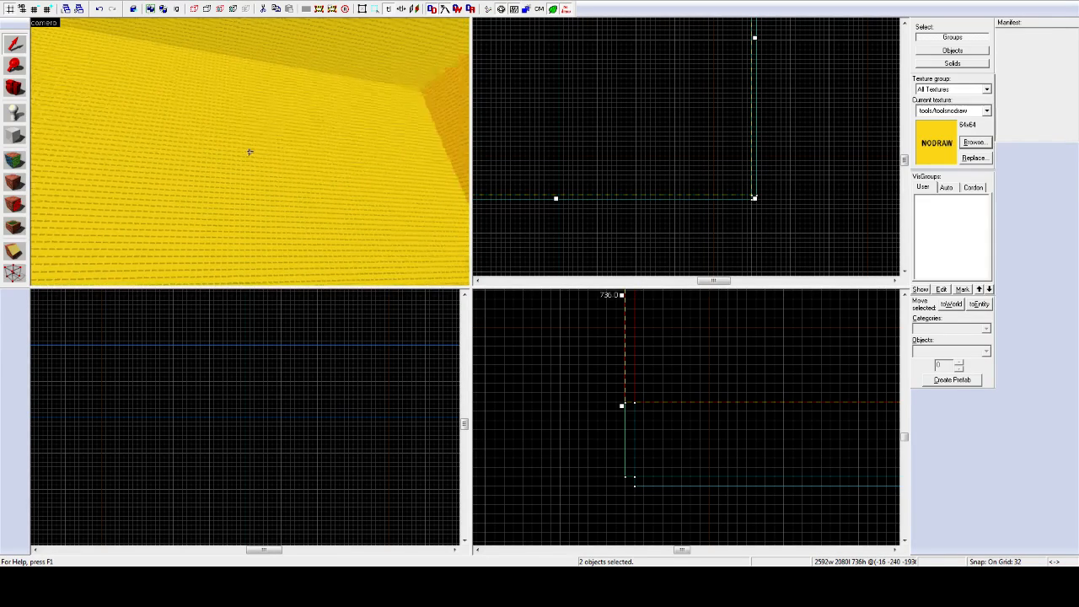
ctrl+click(249, 151)
ctrl+click(249, 152)
ctrl+click(250, 152)
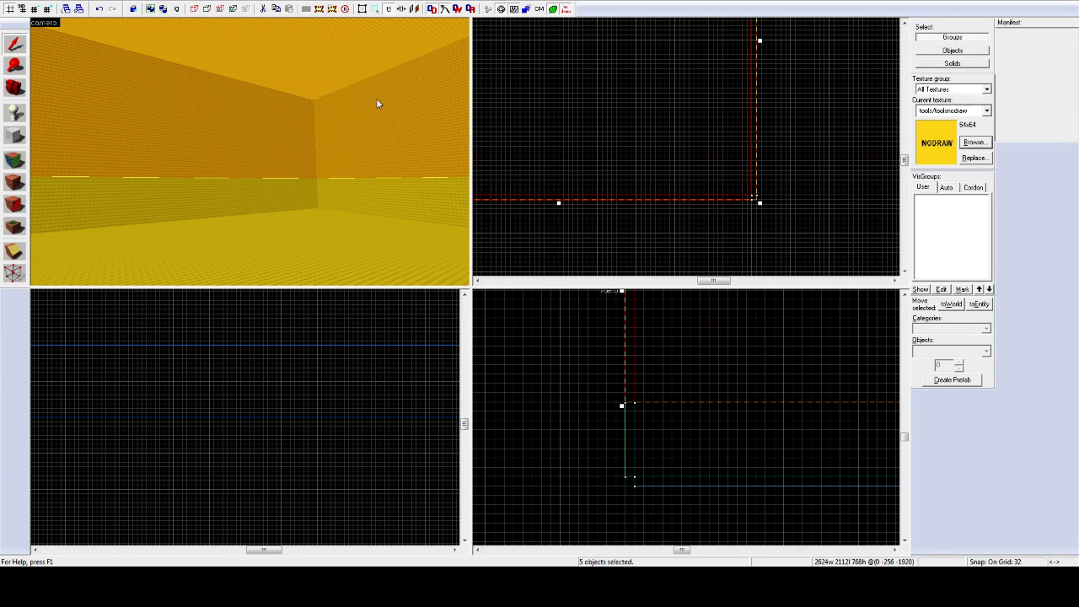
key(z)
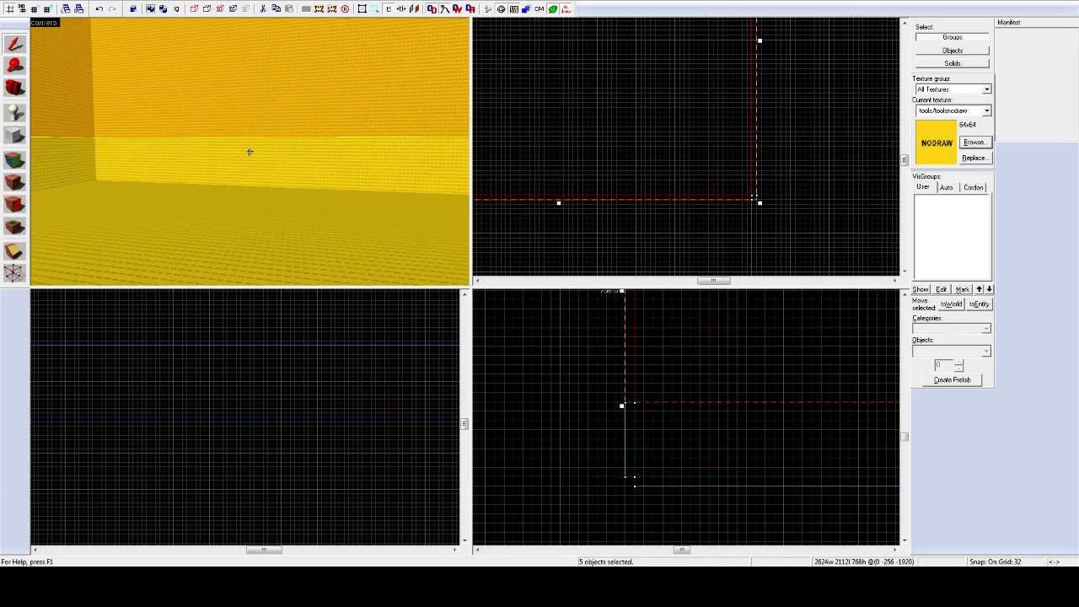
Step: Apply the tools/toolsskybox texture to the selected ceiling and upper wall sections
key(z)
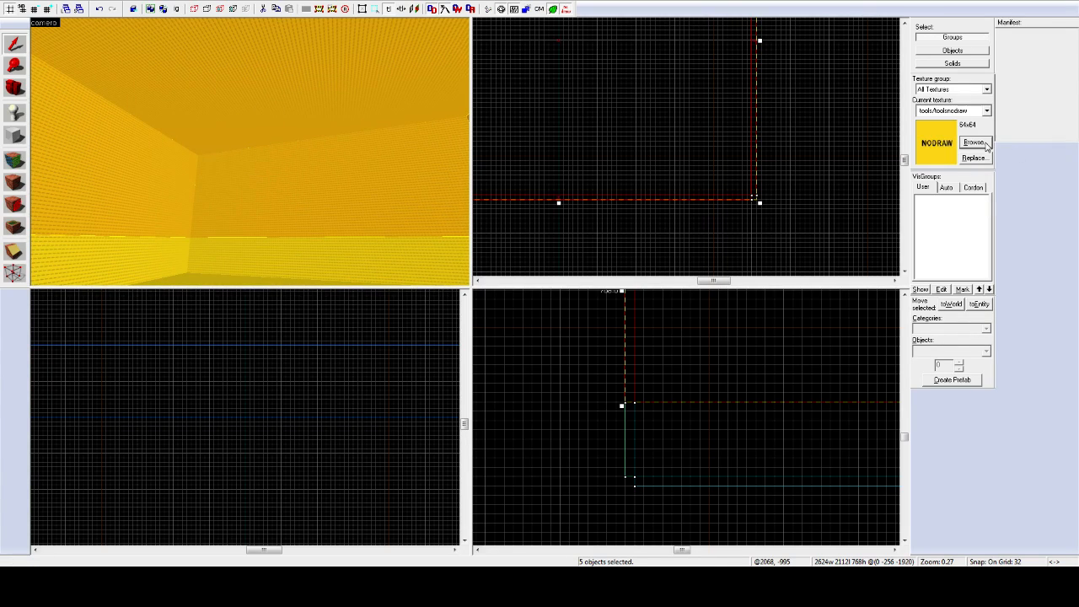
click(974, 143)
double_click(316, 346)
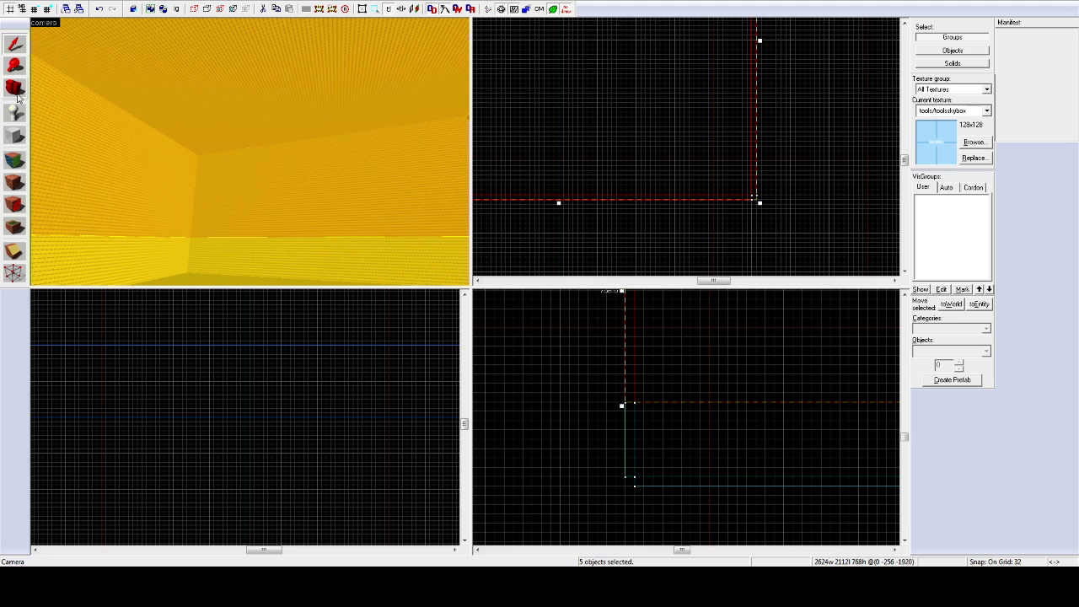
click(14, 185)
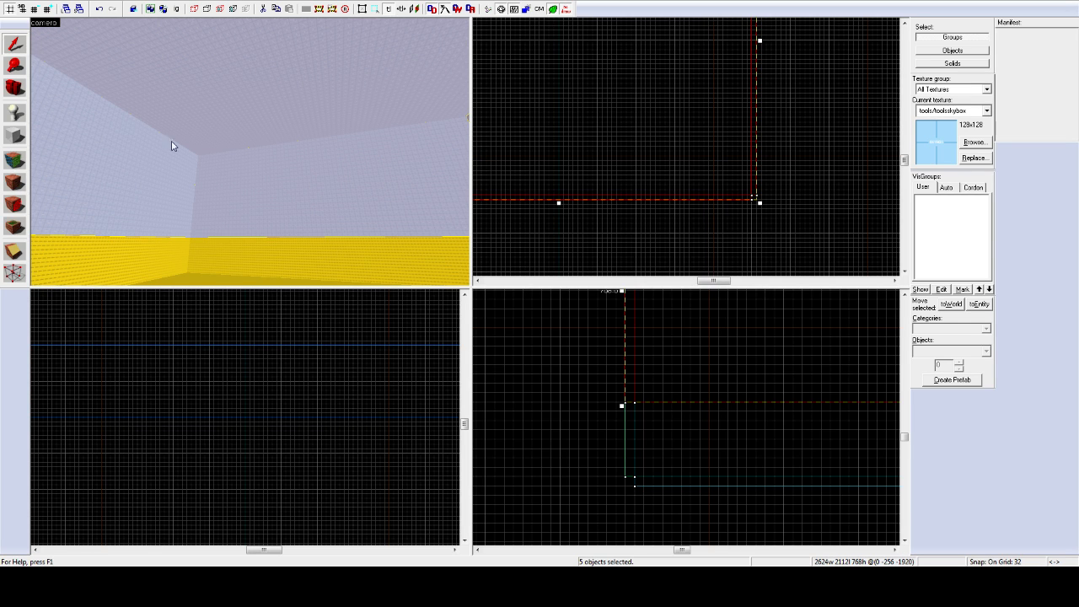
key(z)
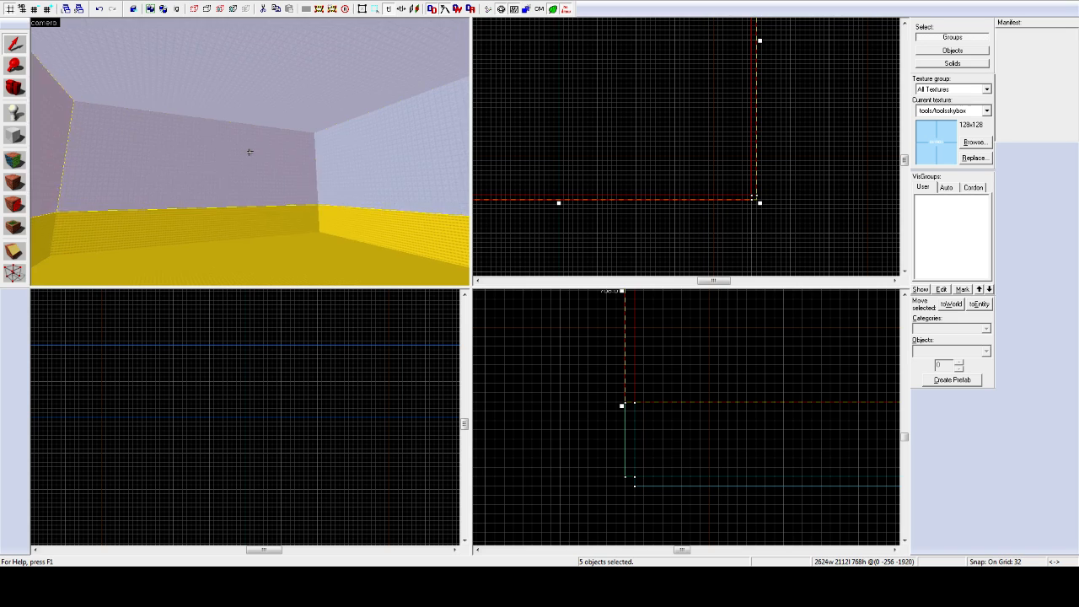
key(z)
click(342, 150)
key(z)
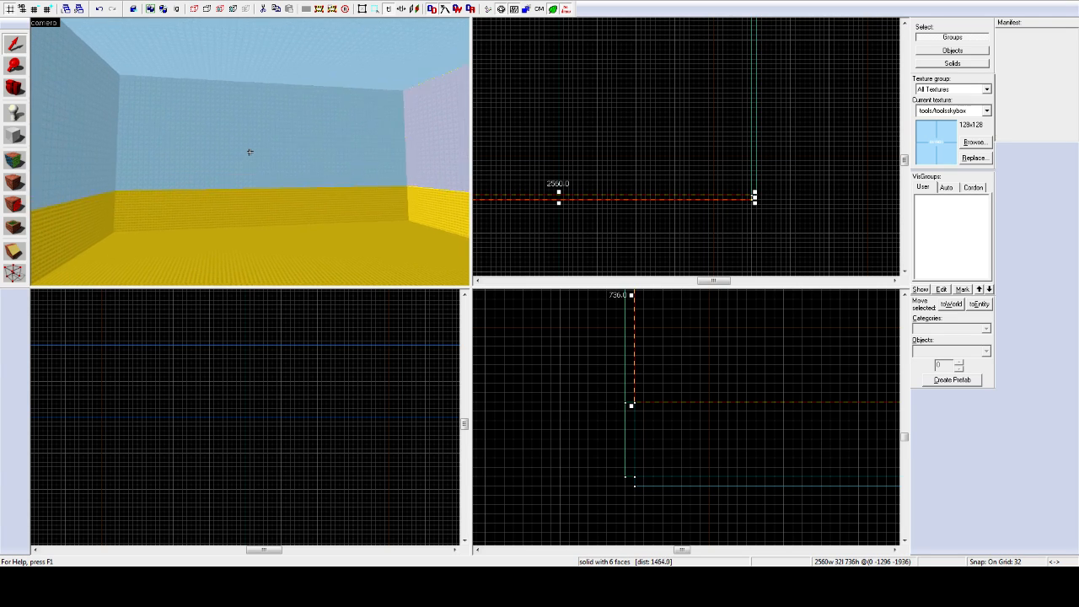
key(z)
click(15, 159)
click(228, 222)
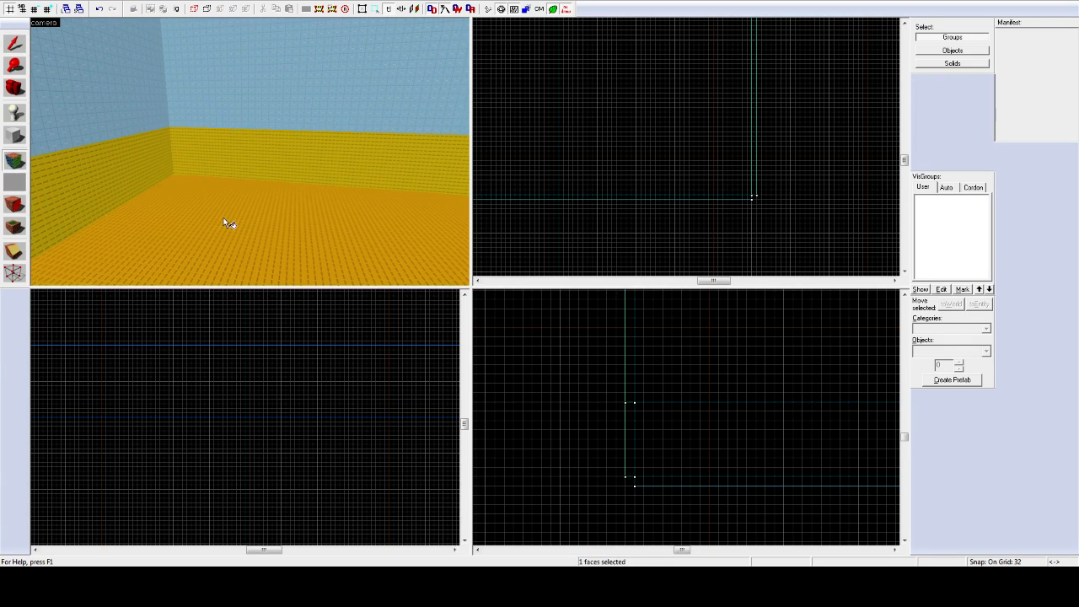
click(14, 44)
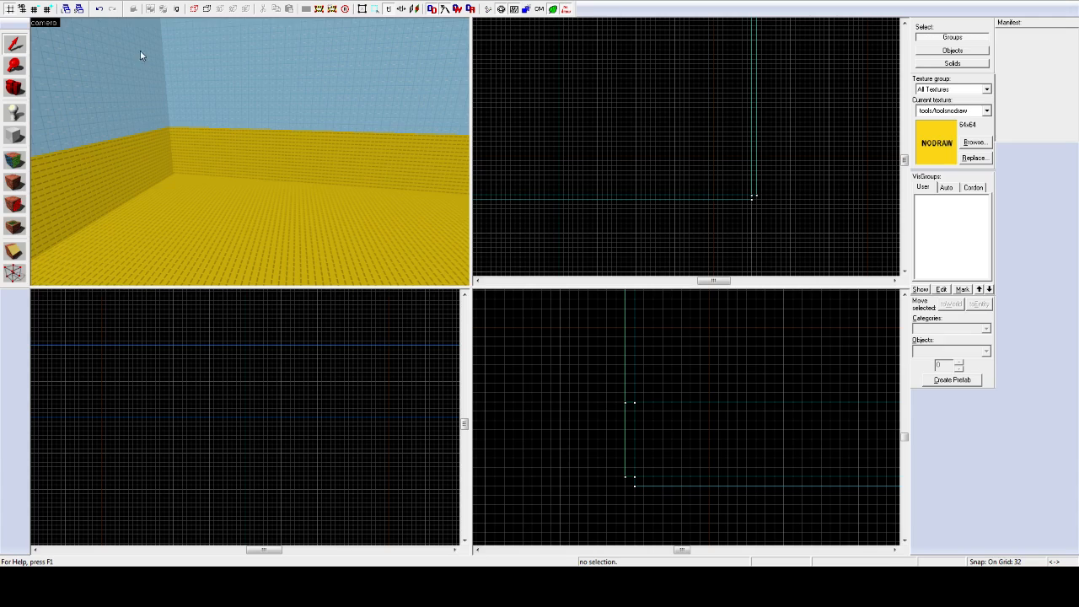
key(z)
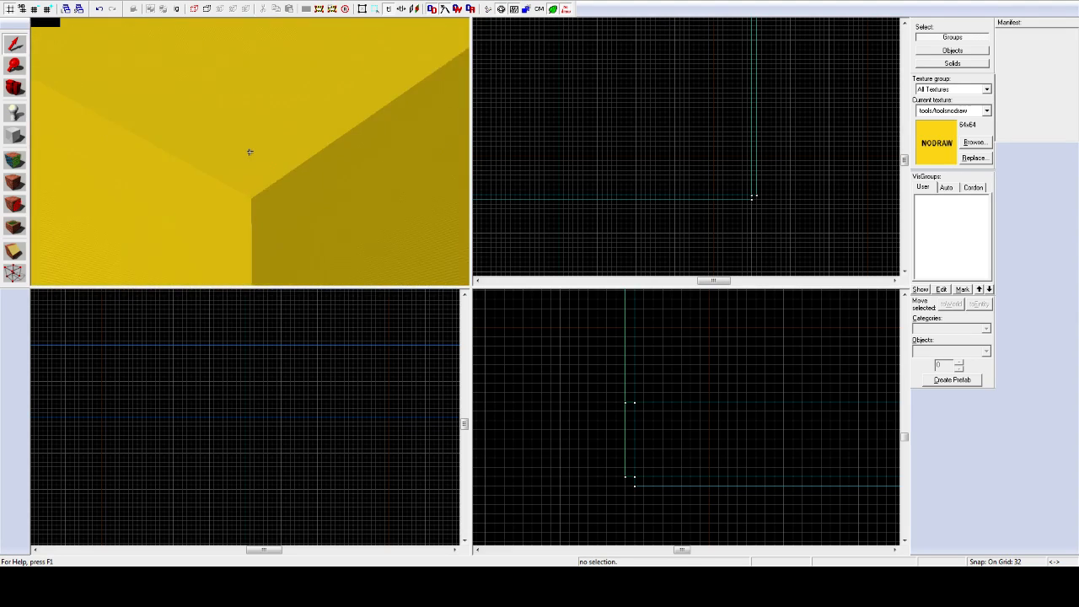
key(w)
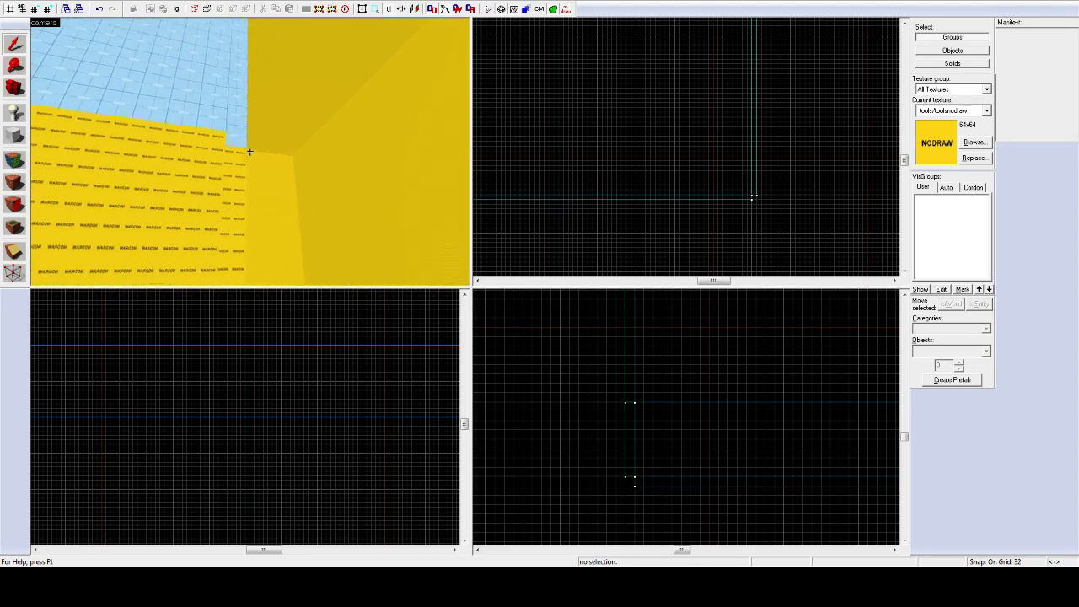
key(w)
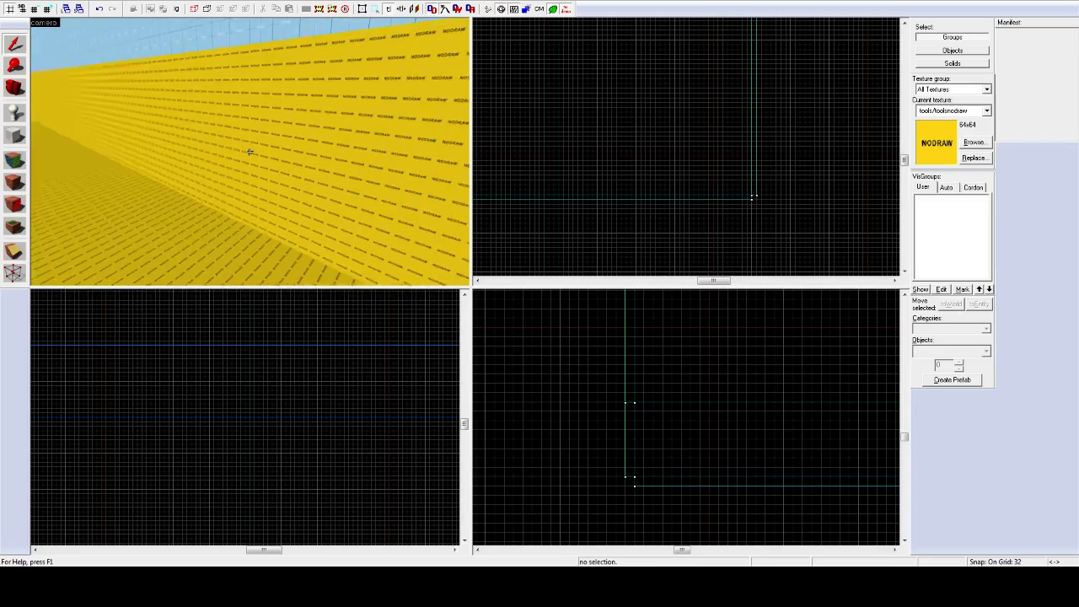
key(w)
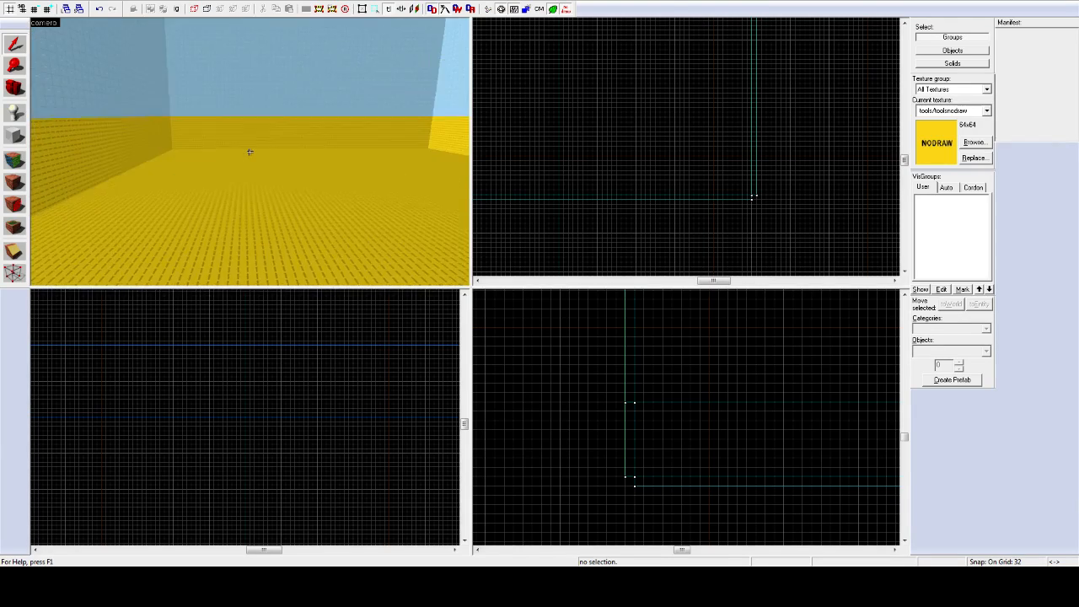
key(w)
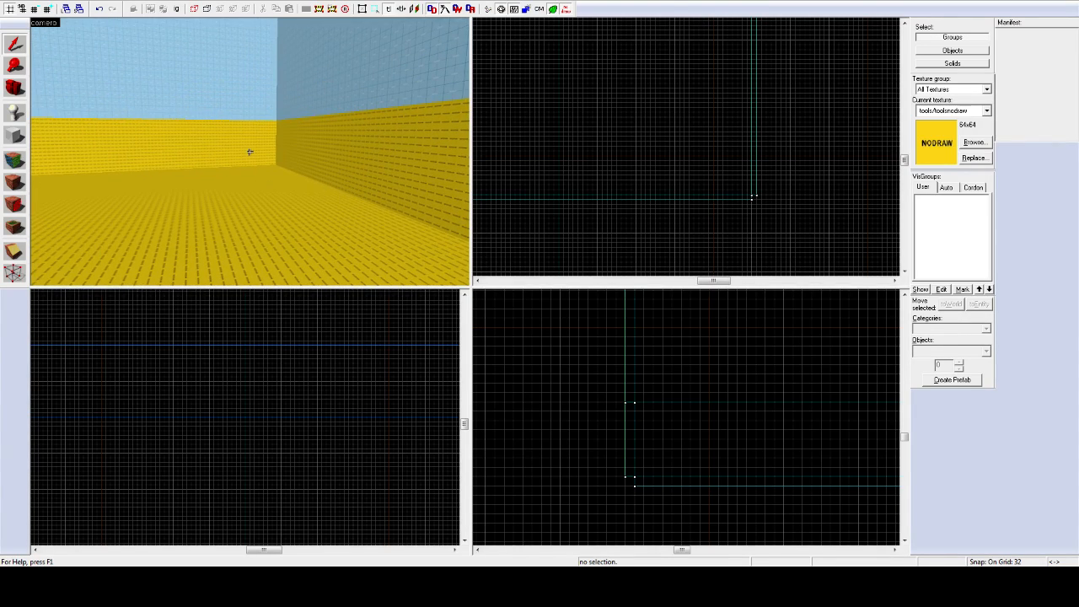
key(w)
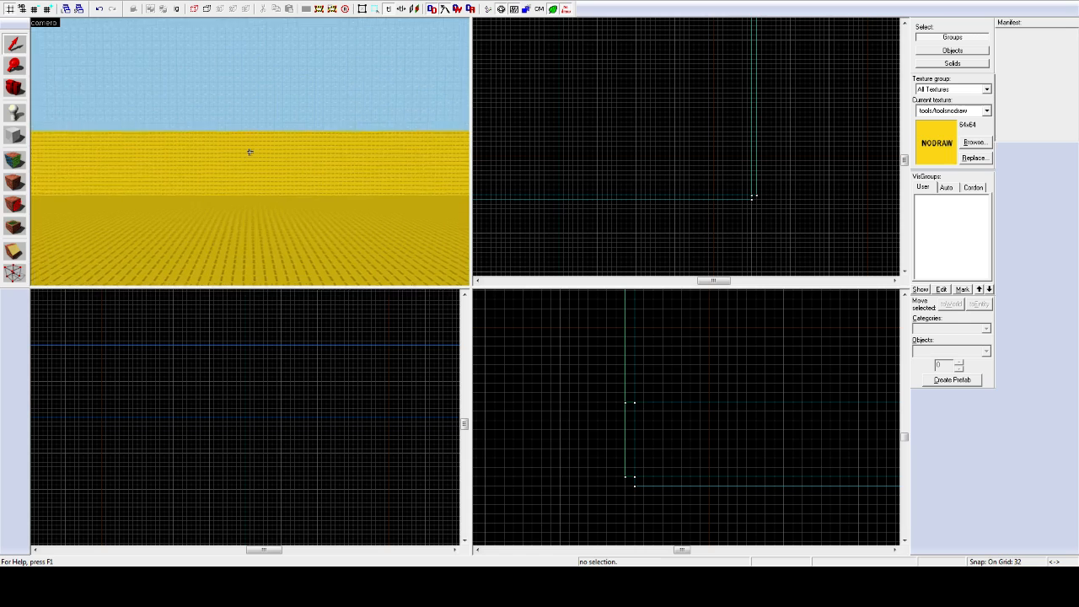
key(w)
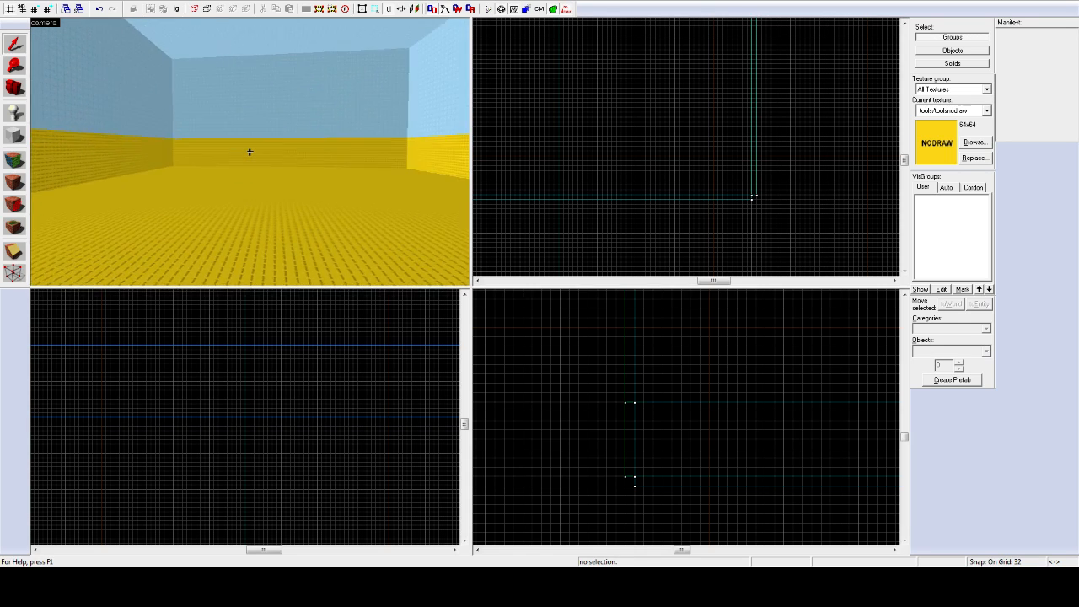
key(a)
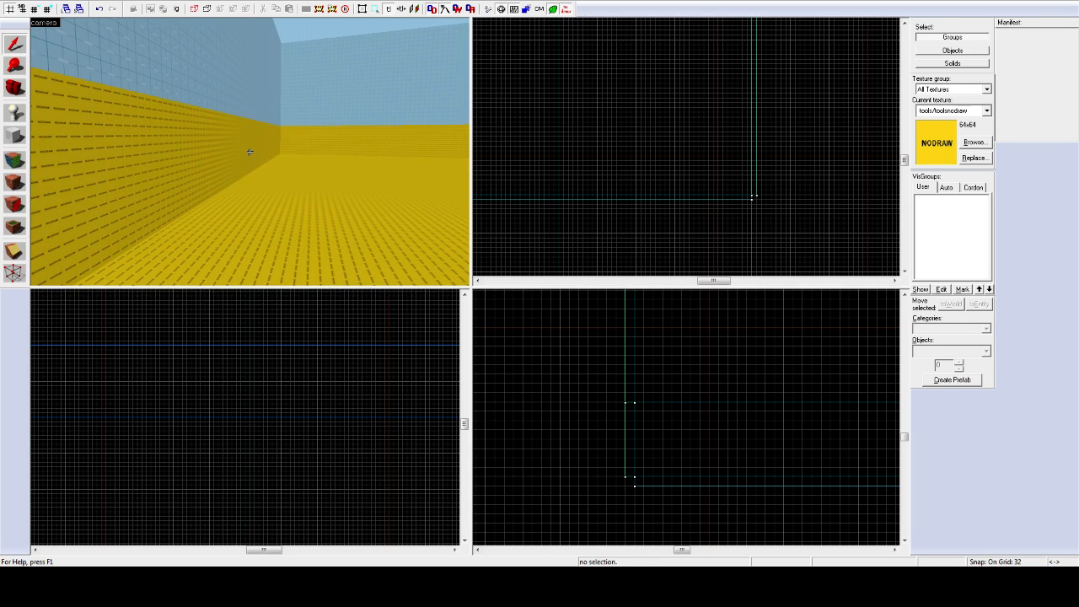
key(z)
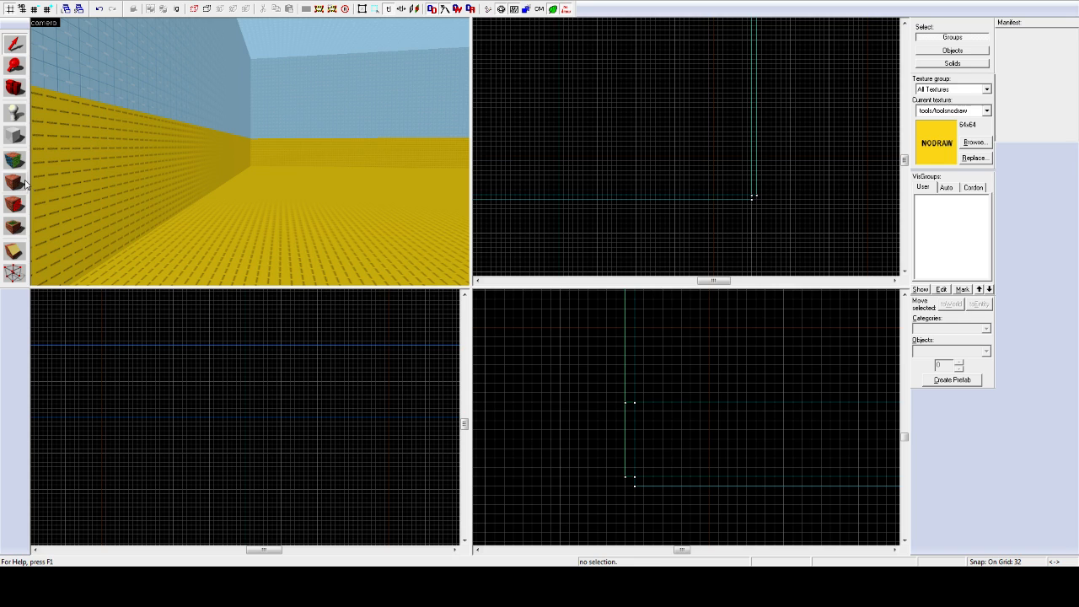
Step: Select the left wall and switch to the Toggle Texture Application tool
click(168, 156)
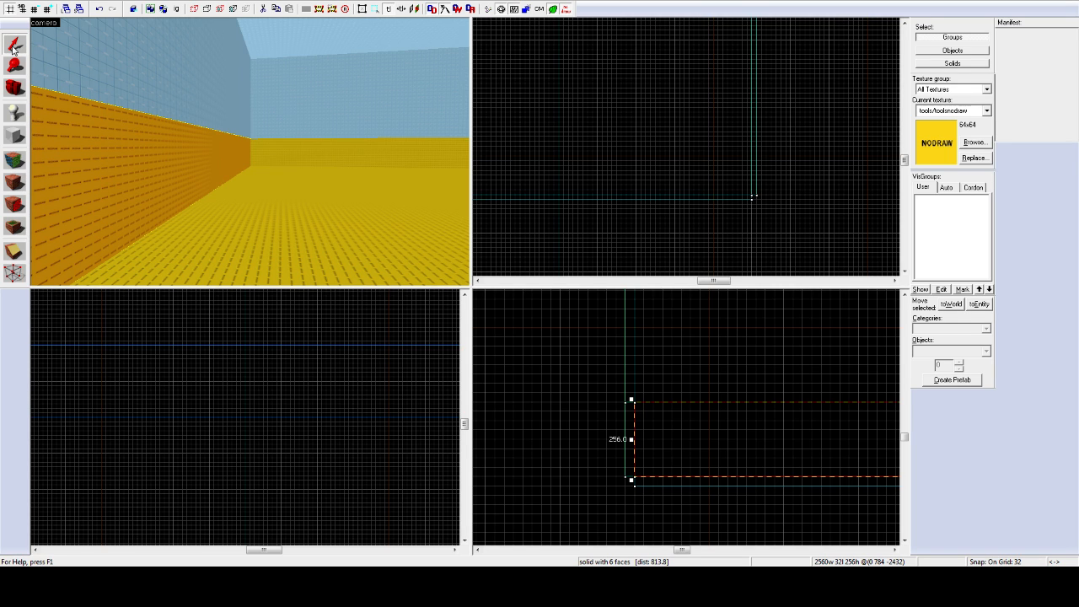
click(15, 160)
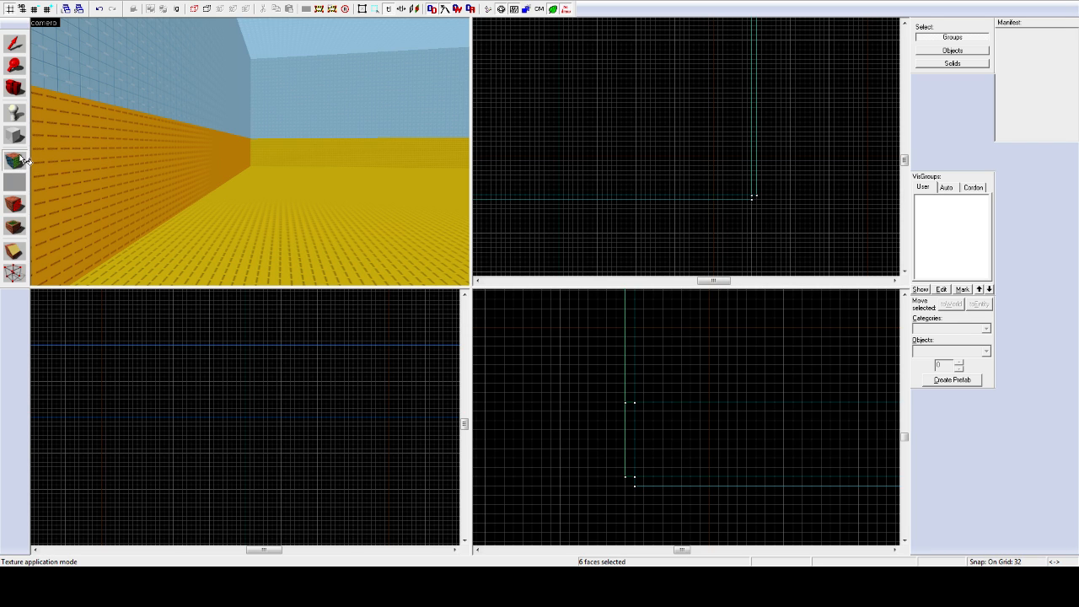
key(z)
key(z)
Step: Click through the room's faces in the camera view to collect three inner walls
click(222, 155)
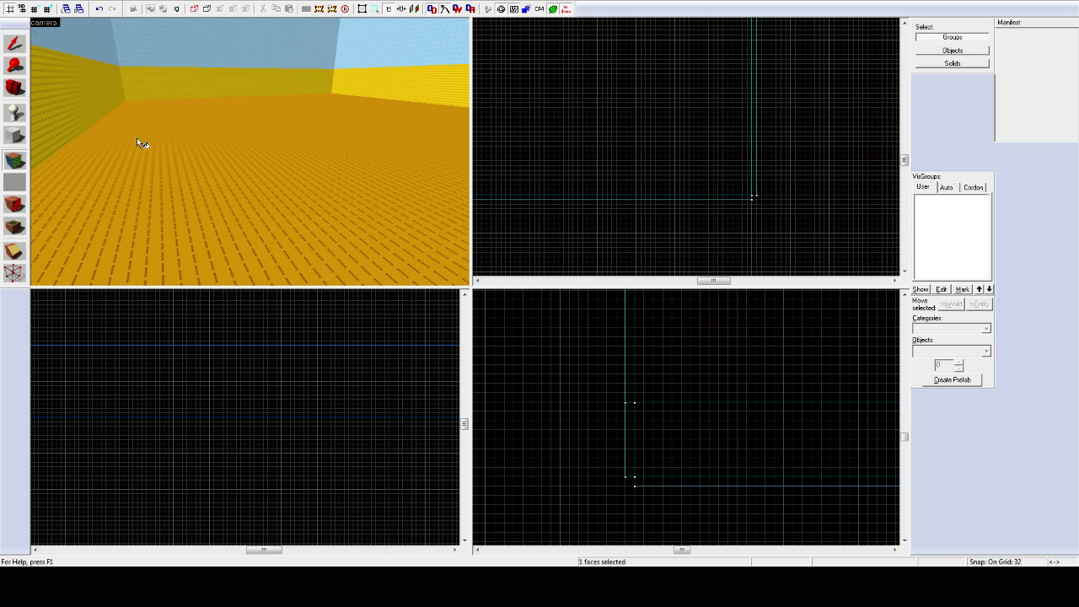
click(94, 108)
click(155, 84)
click(198, 139)
click(370, 82)
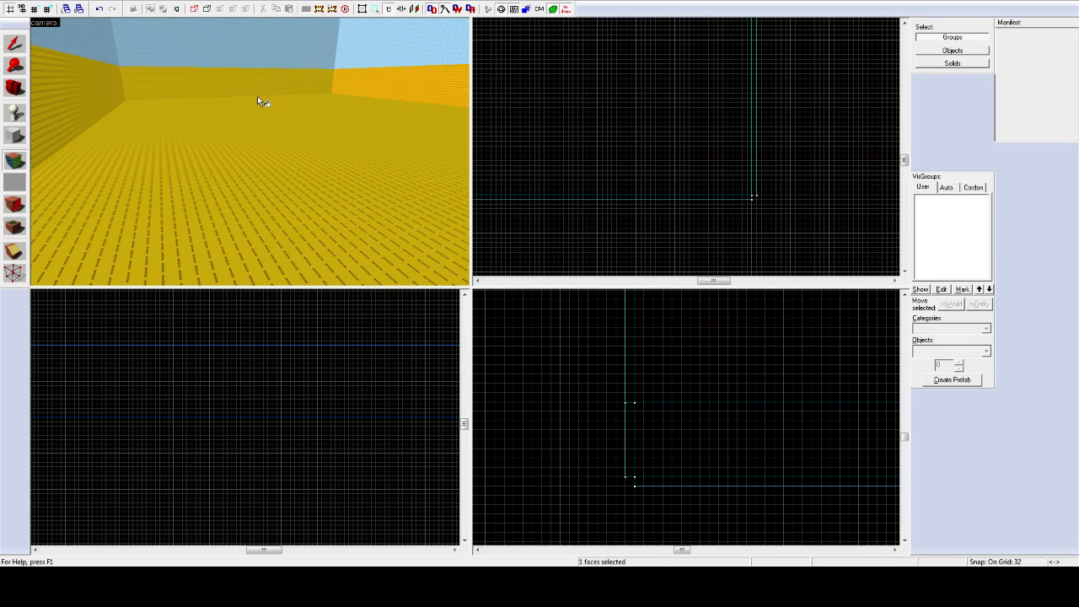
click(244, 103)
click(111, 99)
click(184, 106)
click(175, 86)
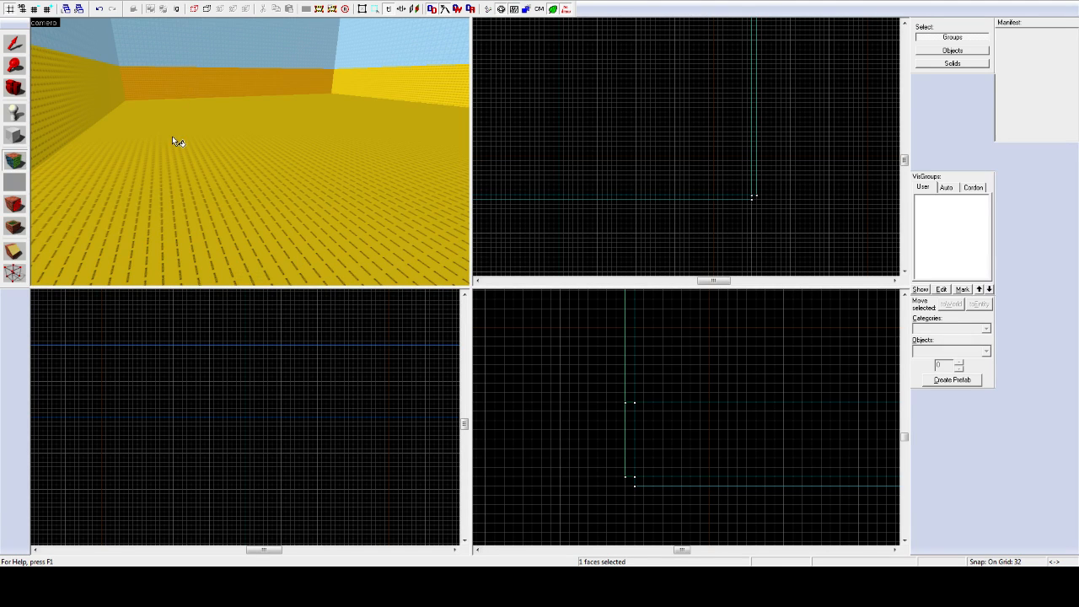
click(172, 136)
click(82, 104)
click(190, 76)
click(240, 141)
click(376, 84)
click(259, 90)
click(120, 147)
click(76, 100)
click(184, 143)
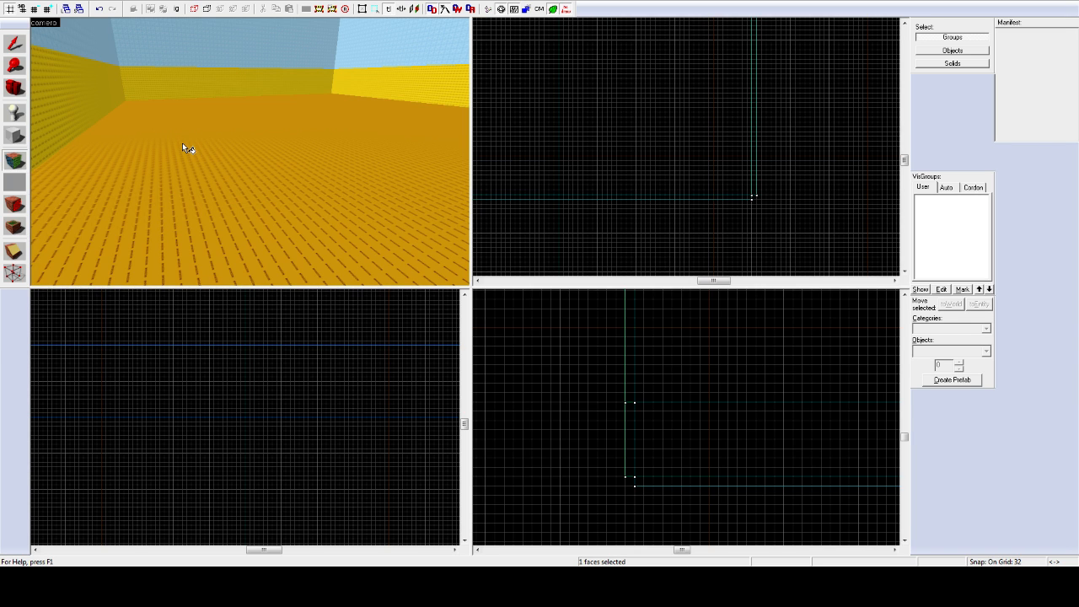
click(94, 98)
key(z)
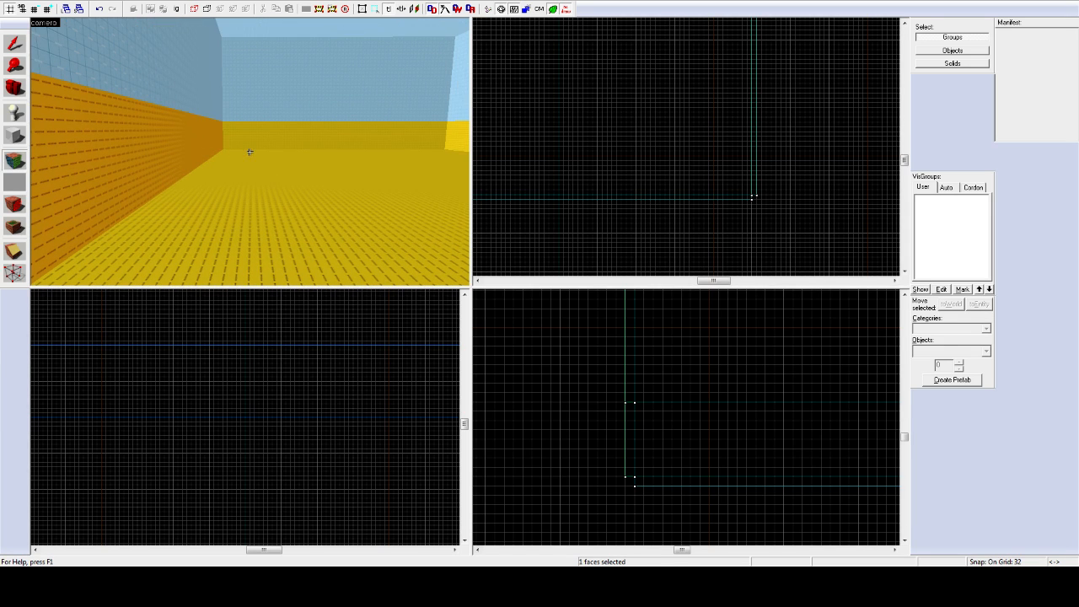
key(z)
ctrl+click(263, 134)
Step: Ctrl-click the fourth inner wall into the face selection and look around to confirm
key(z)
key(z)
ctrl+click(251, 151)
key(z)
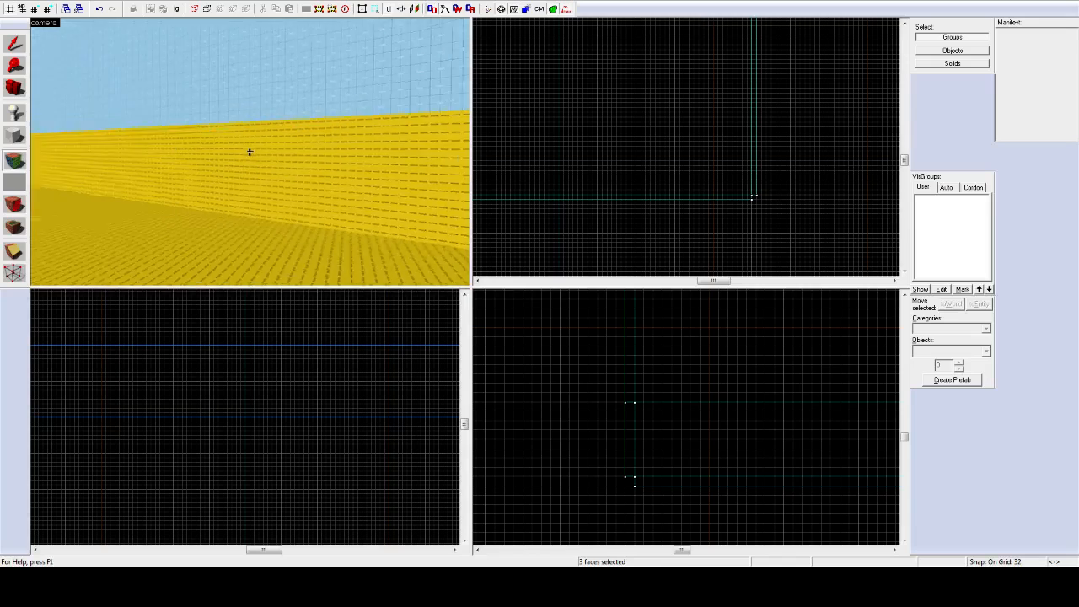
key(z)
ctrl+click(258, 156)
key(z)
key(z)
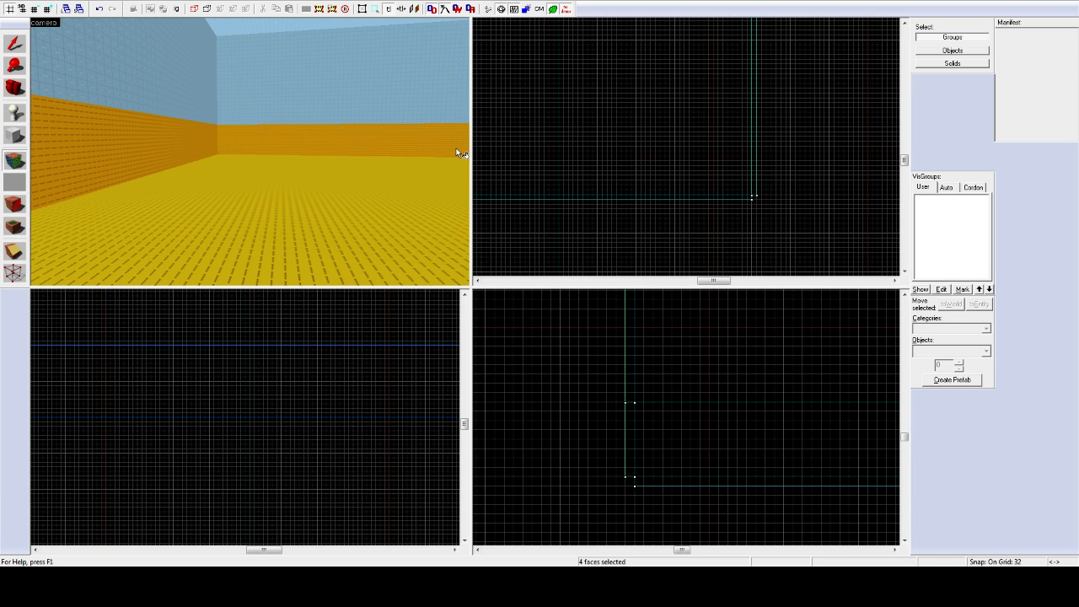
key(z)
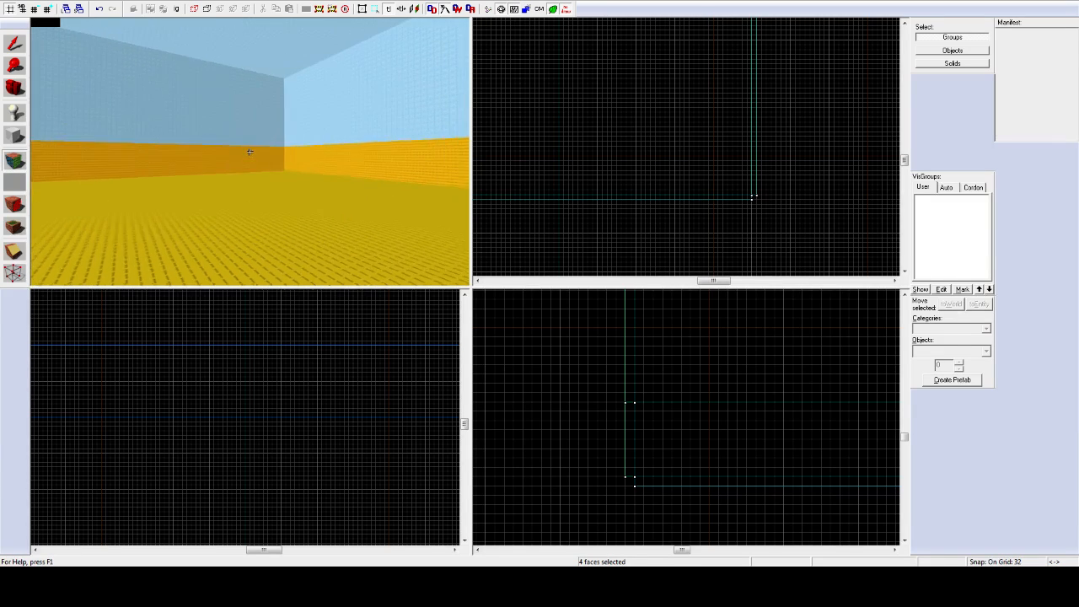
key(z)
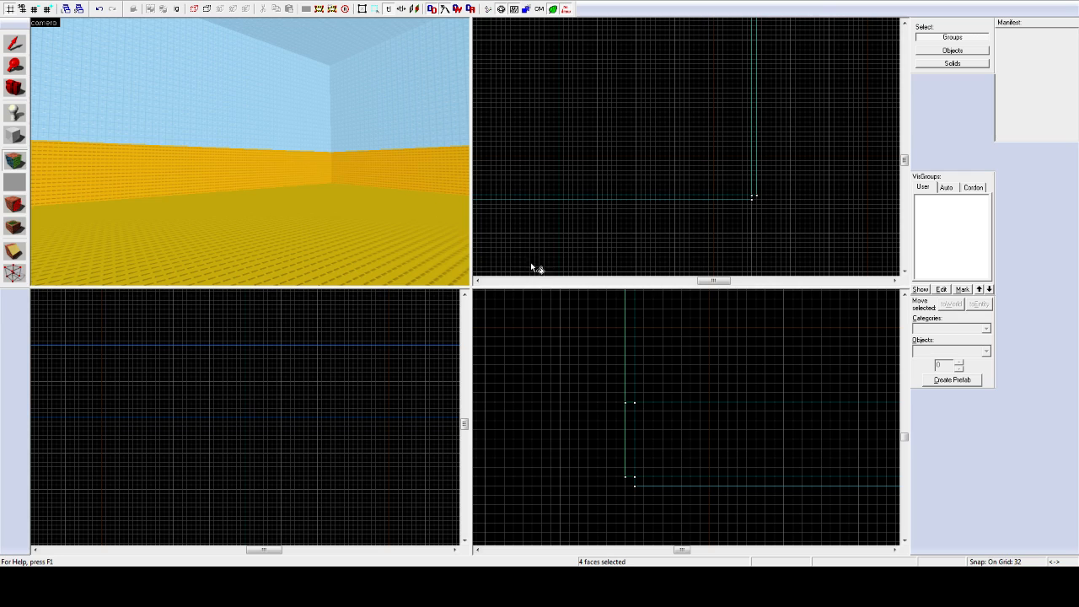
key(z)
key(a)
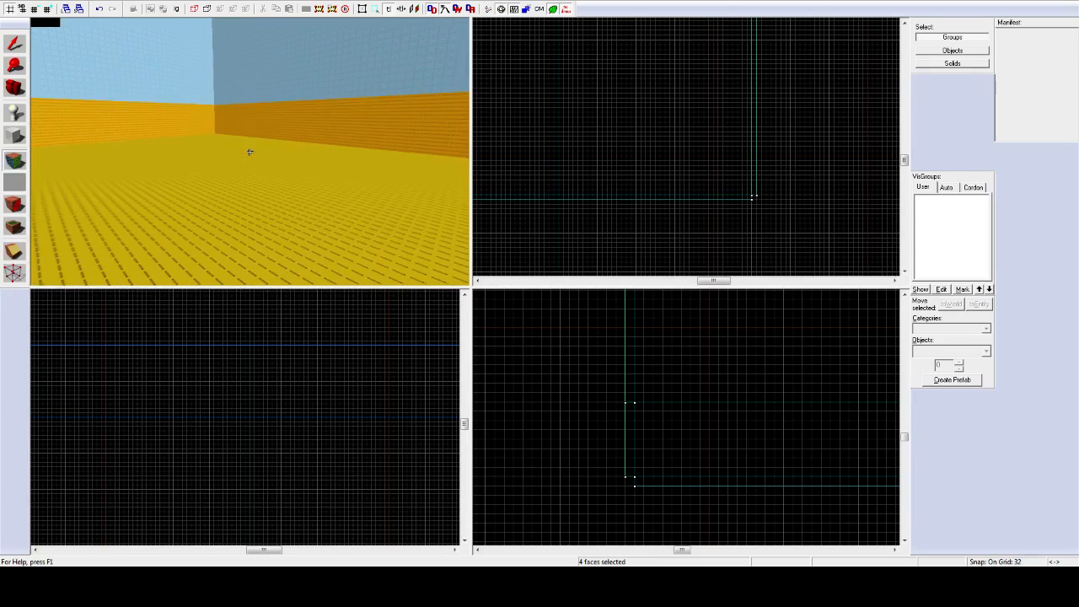
key(z)
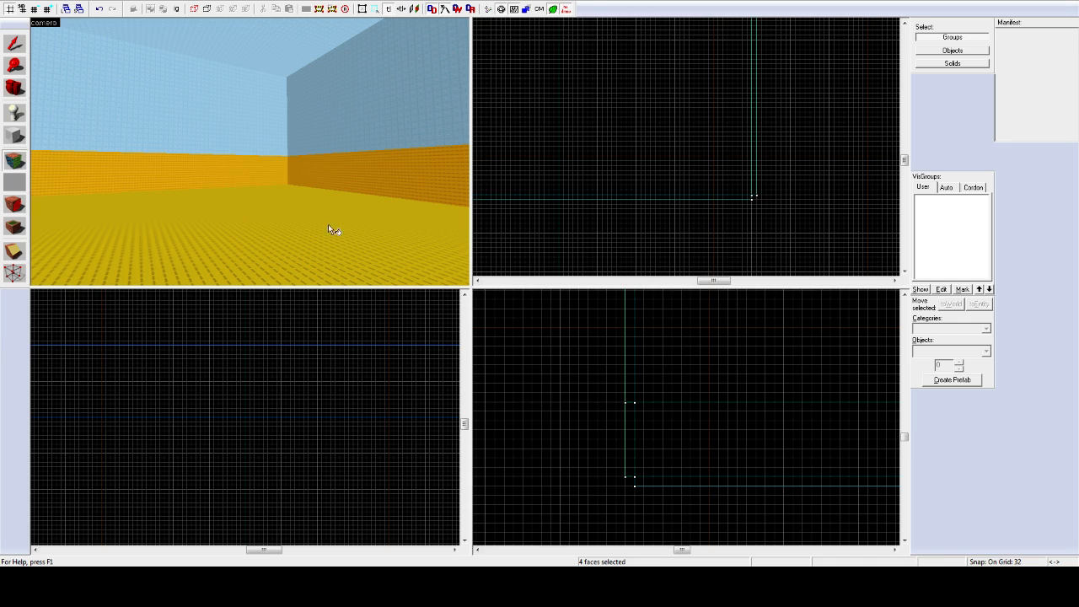
Step: Apply the afghanistan/afg_brickwall_01 brick texture to the four selected walls at 0.25 scale
click(424, 350)
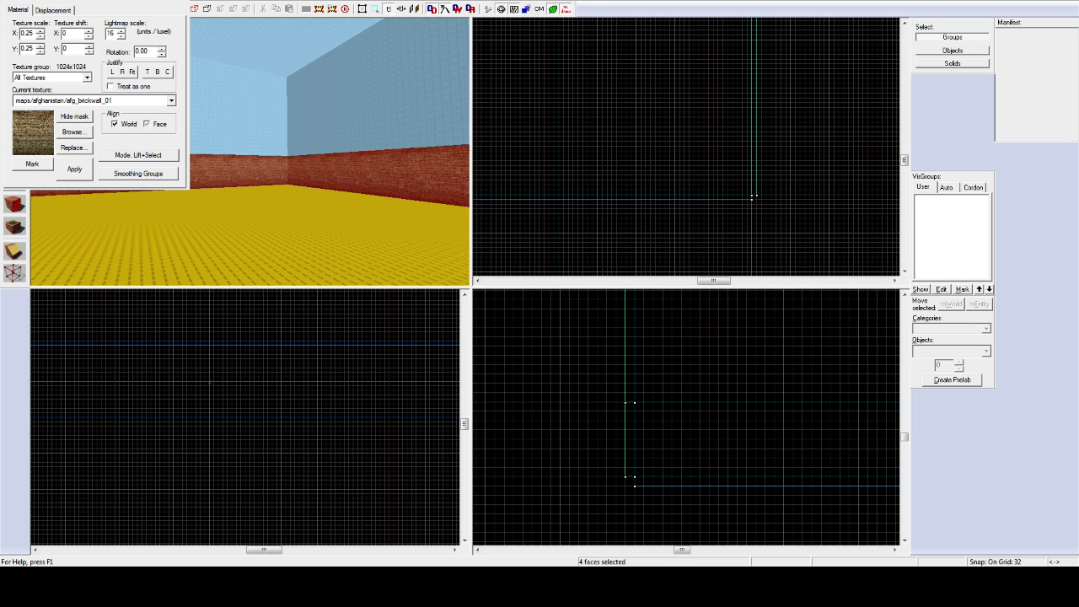
drag(93, 1, 519, 213)
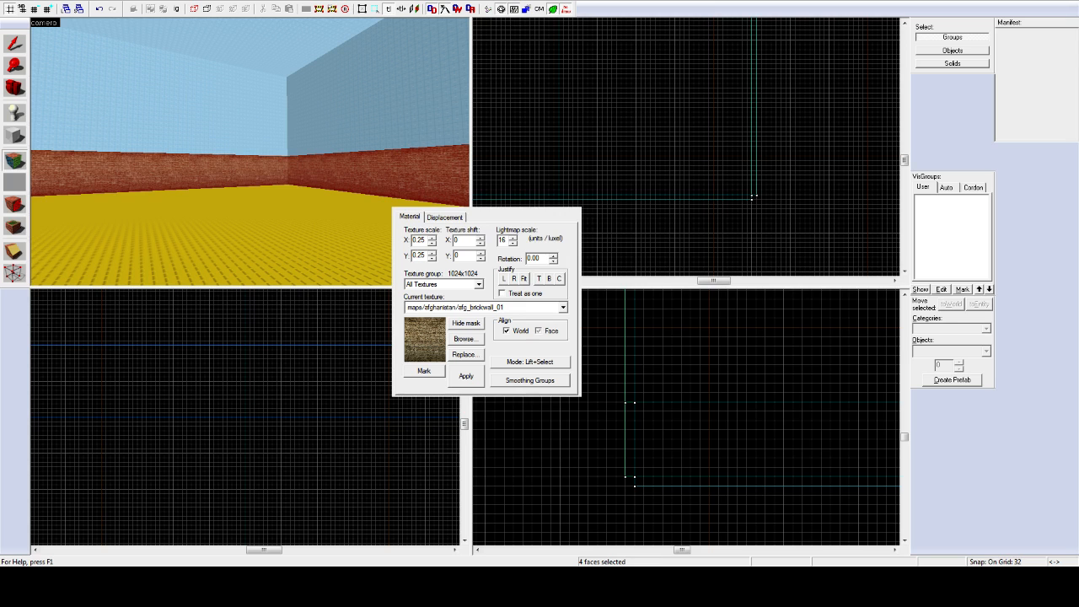
key(z)
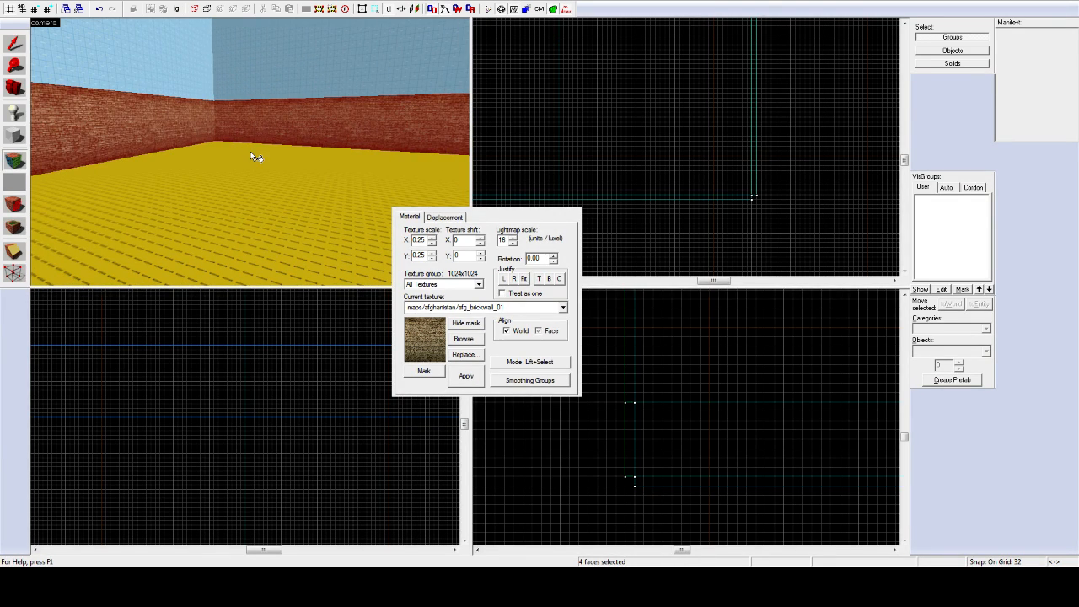
key(z)
Step: Treat the four walls as one surface and left-justify the brick texture across them
click(504, 293)
click(505, 280)
key(z)
key(z)
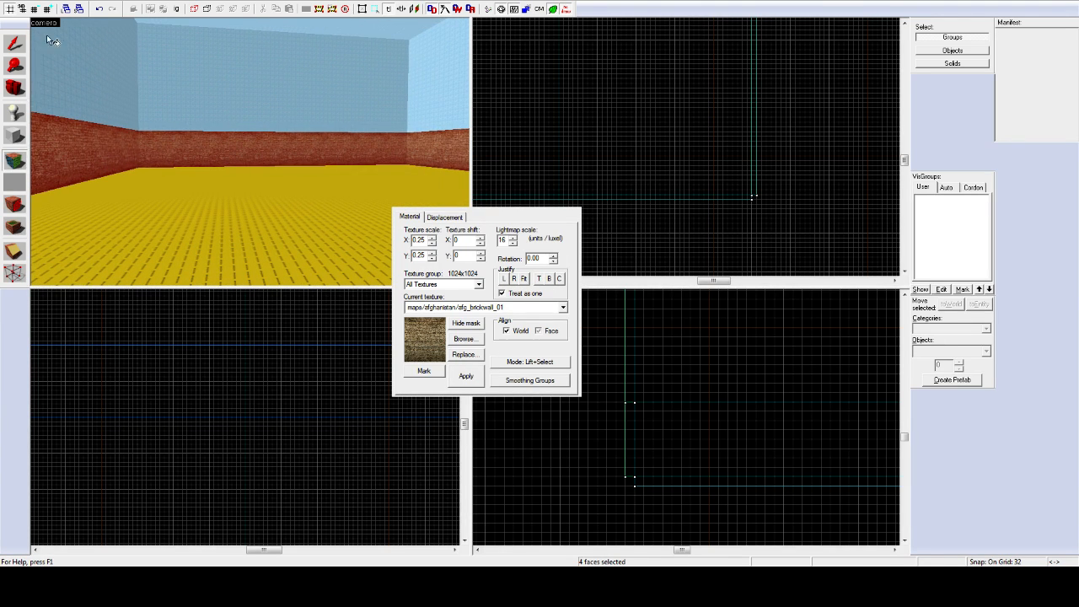
click(15, 44)
key(z)
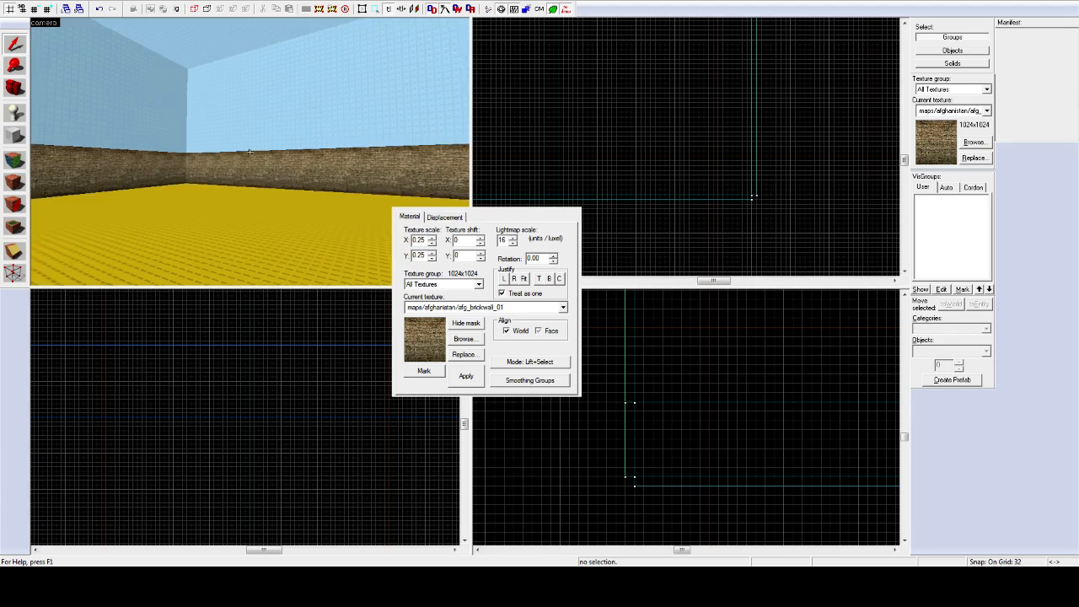
key(z)
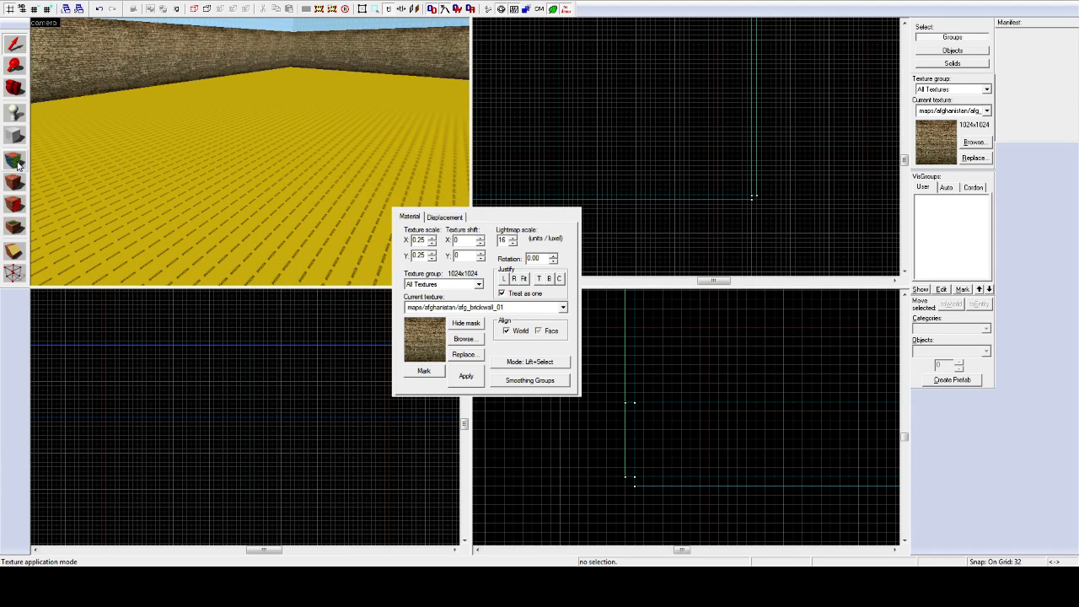
Step: Re-enter face texturing and select the room's floor face in the camera view
click(15, 160)
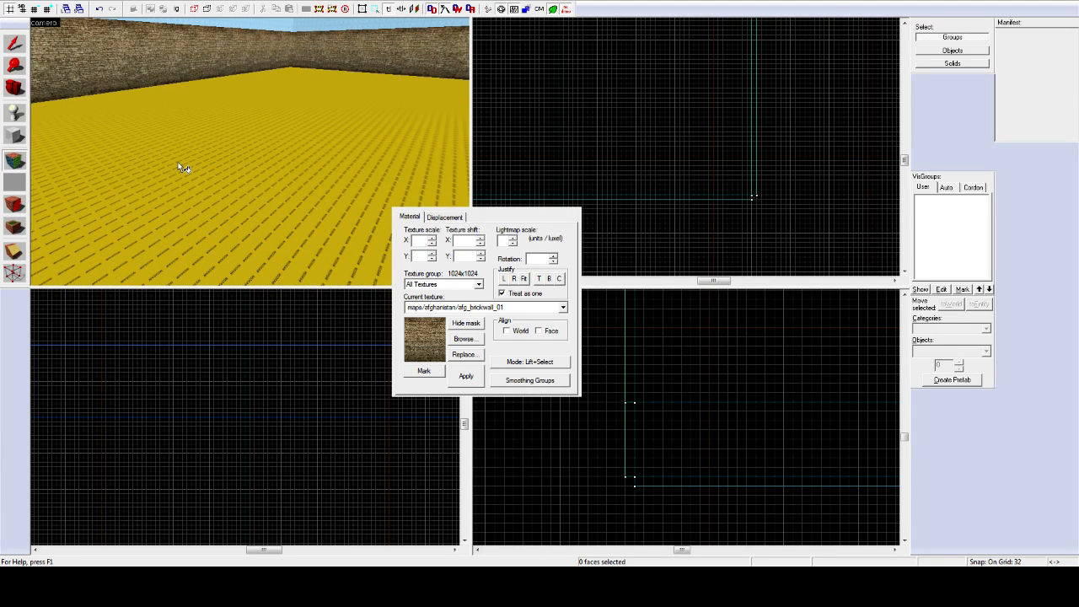
click(17, 157)
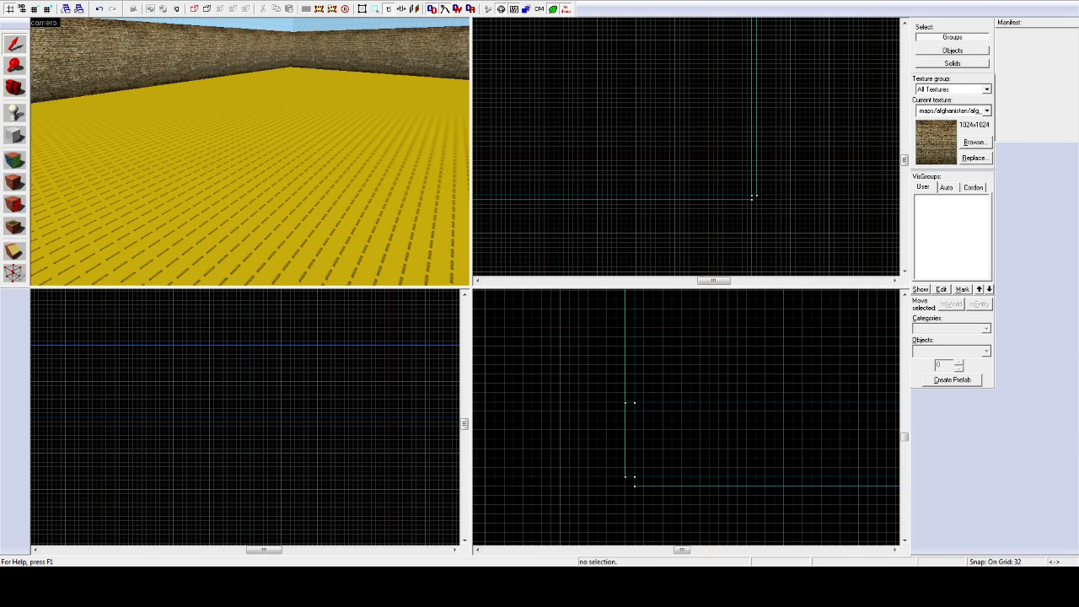
key(z)
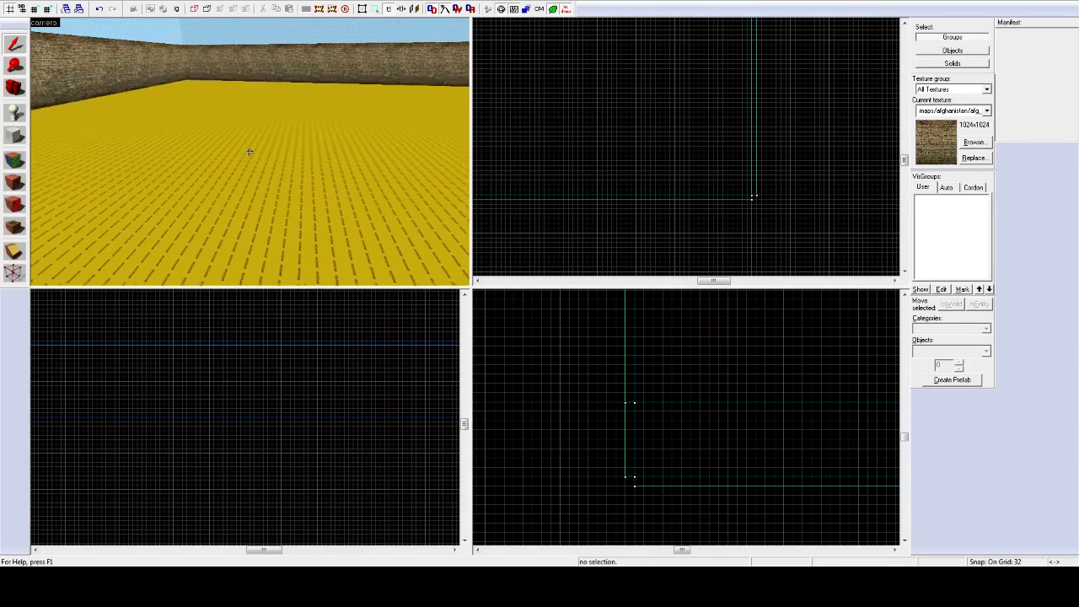
key(z)
click(14, 161)
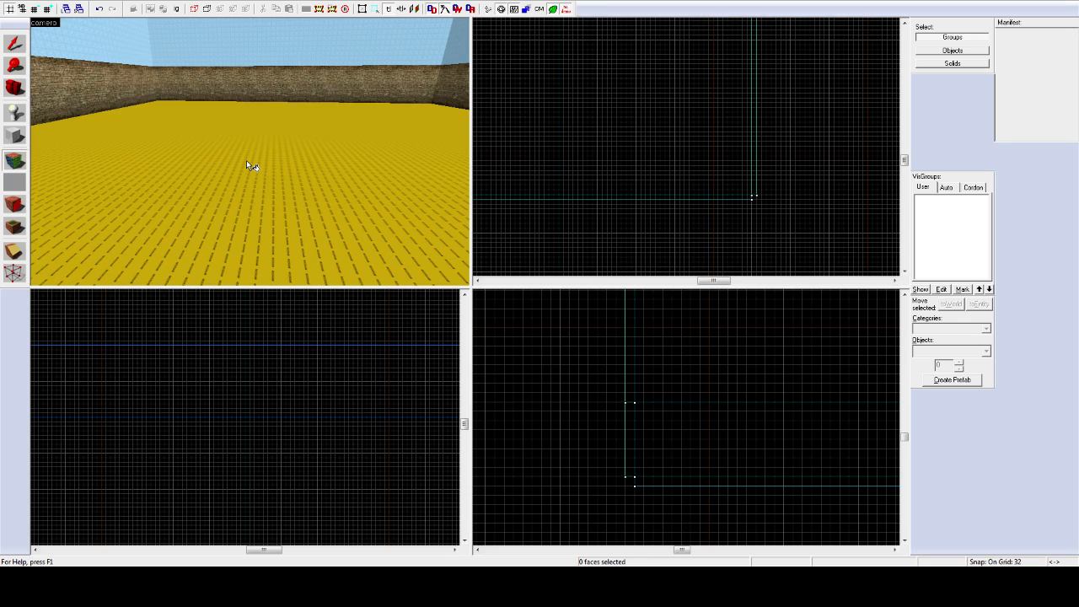
click(247, 161)
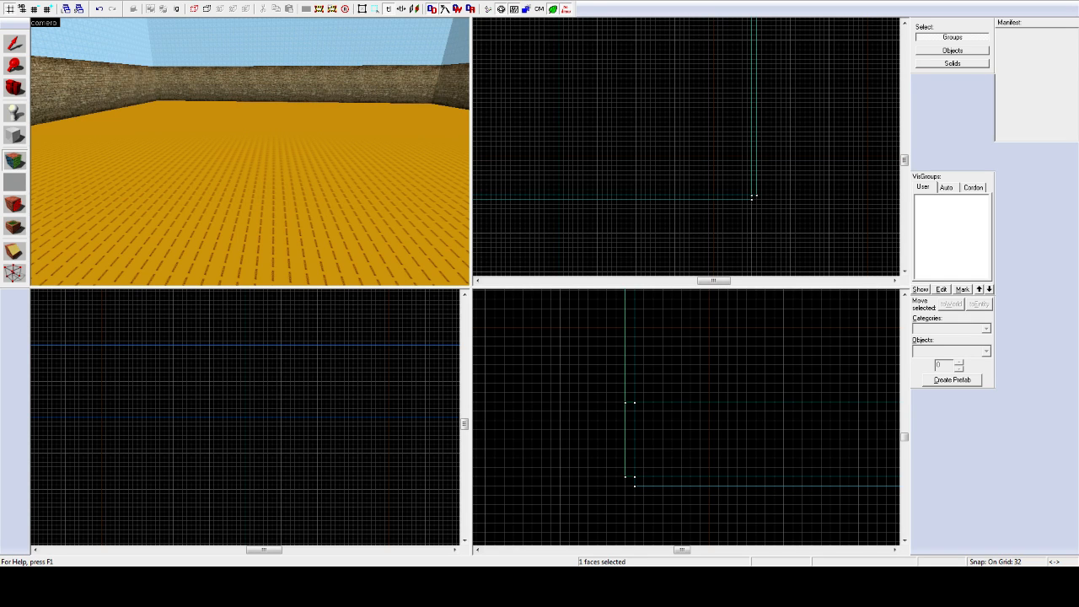
Step: Apply a brown dirt texture to the selected floor face, replacing the yellow nodraw
click(425, 359)
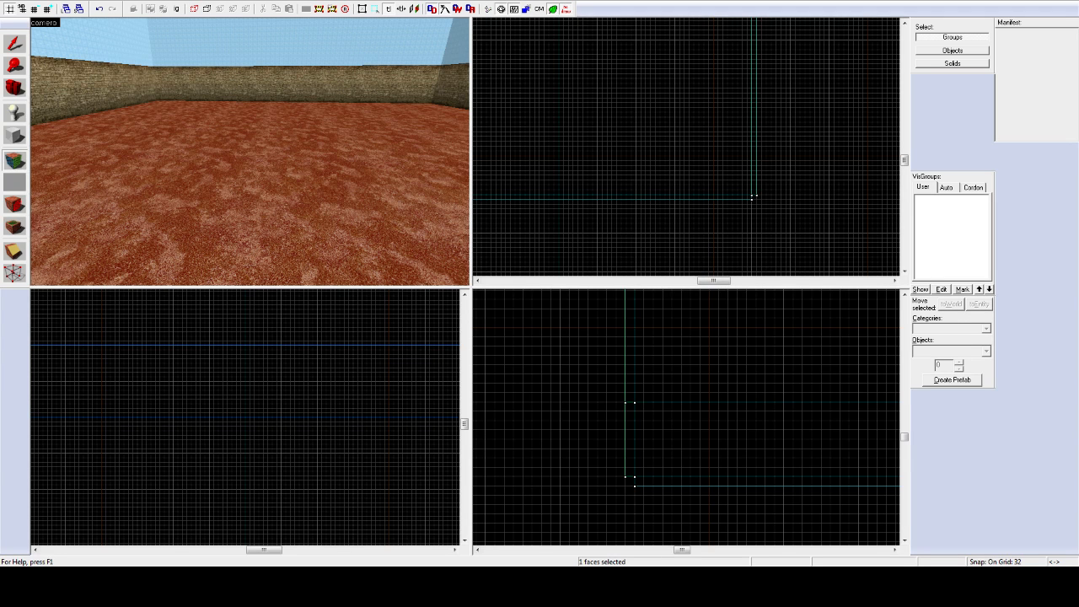
click(427, 350)
click(521, 169)
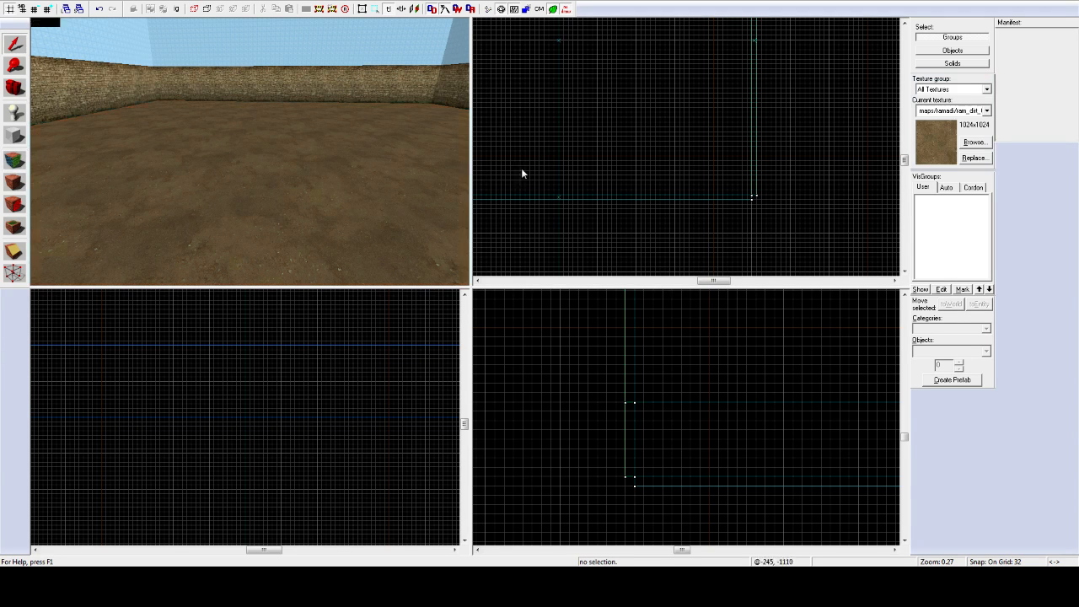
key(z)
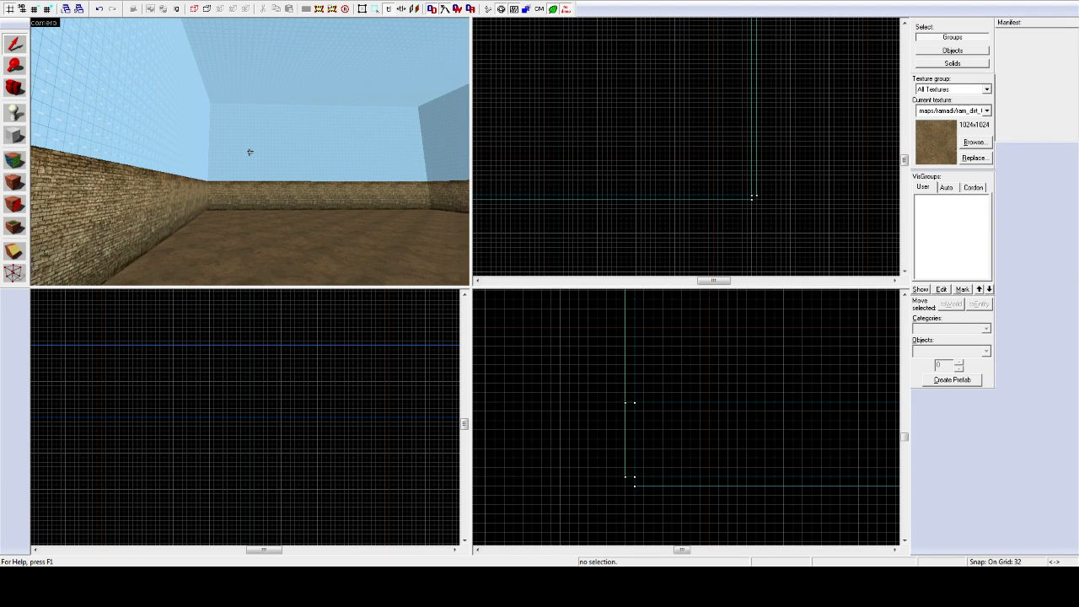
key(w)
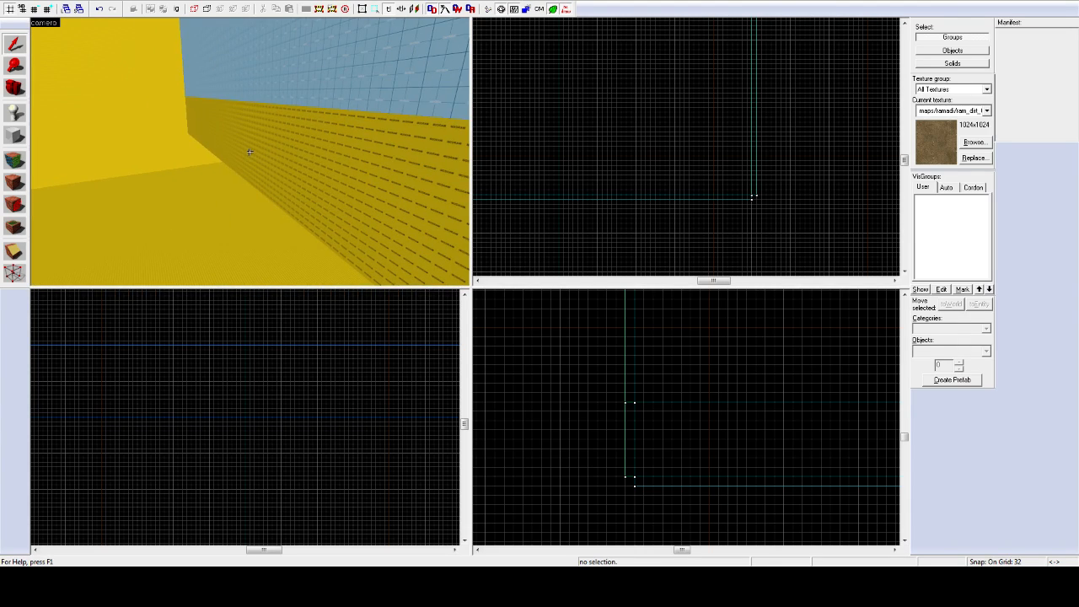
key(z)
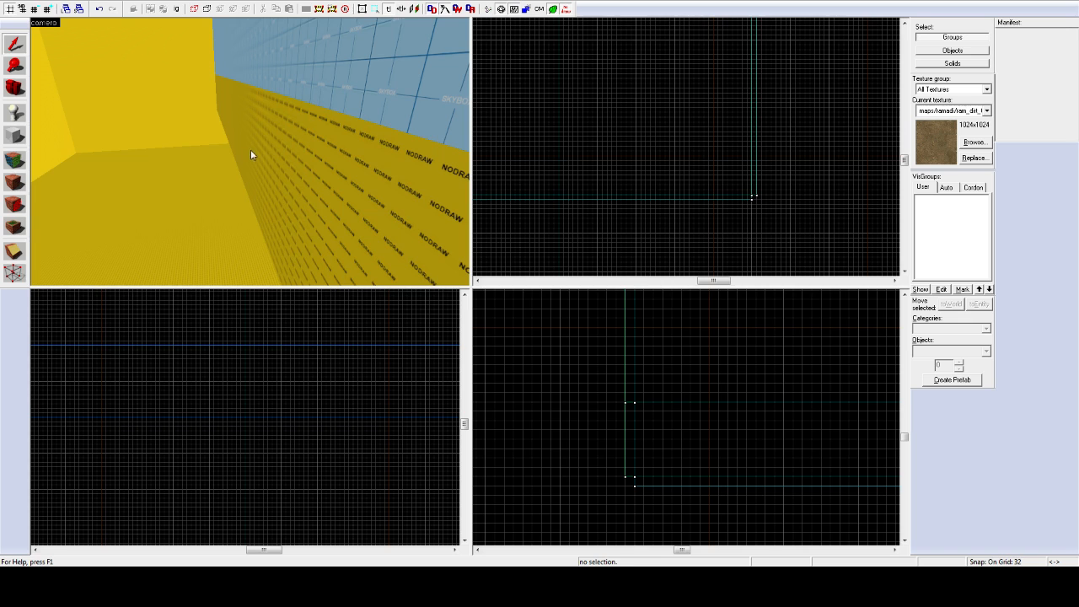
click(250, 155)
key(z)
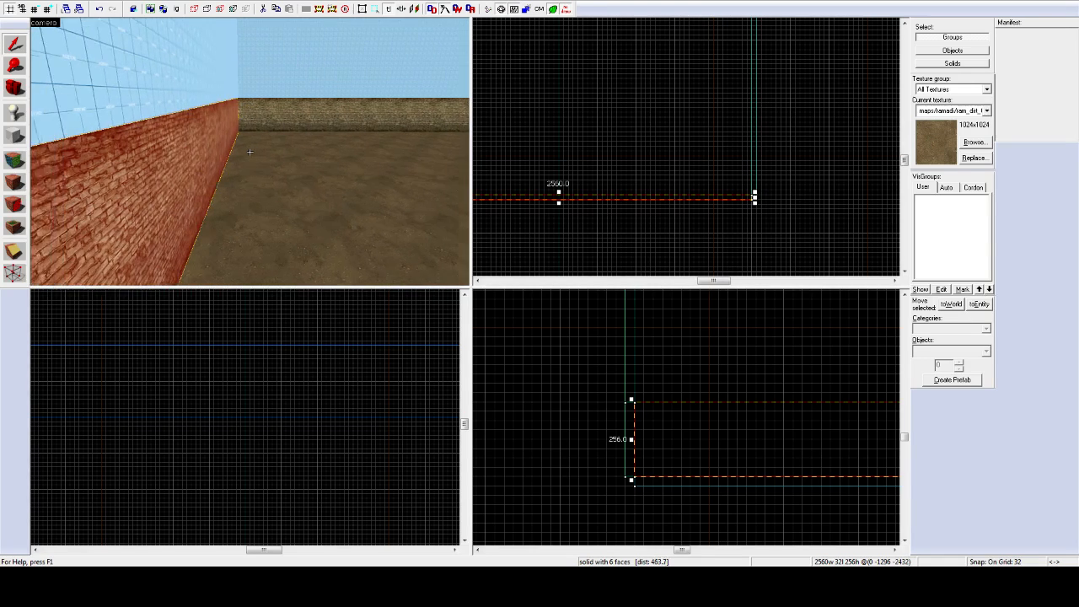
key(z)
key(z)
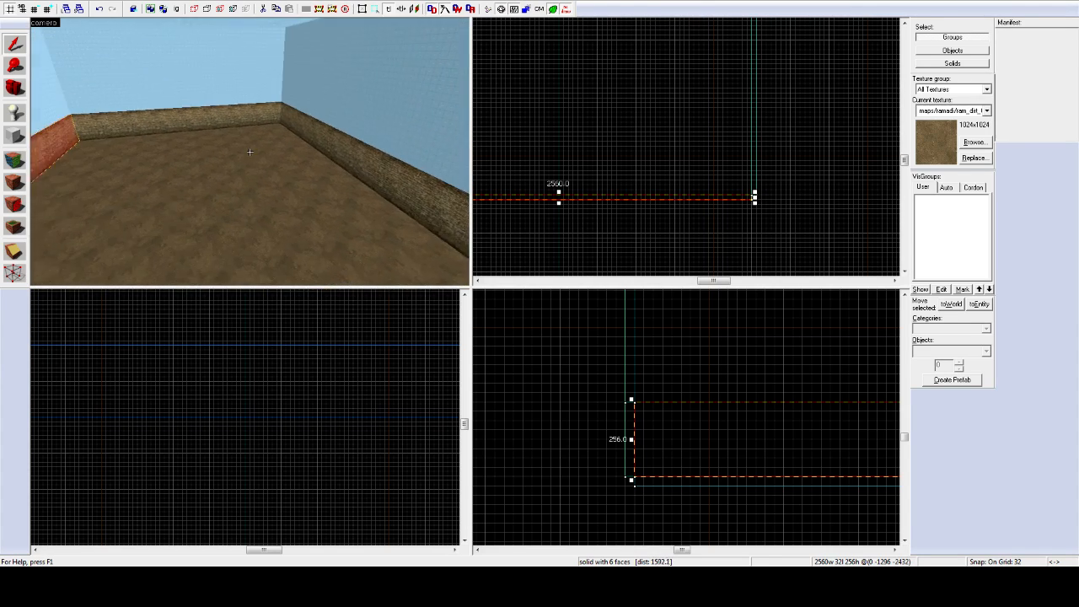
key(w)
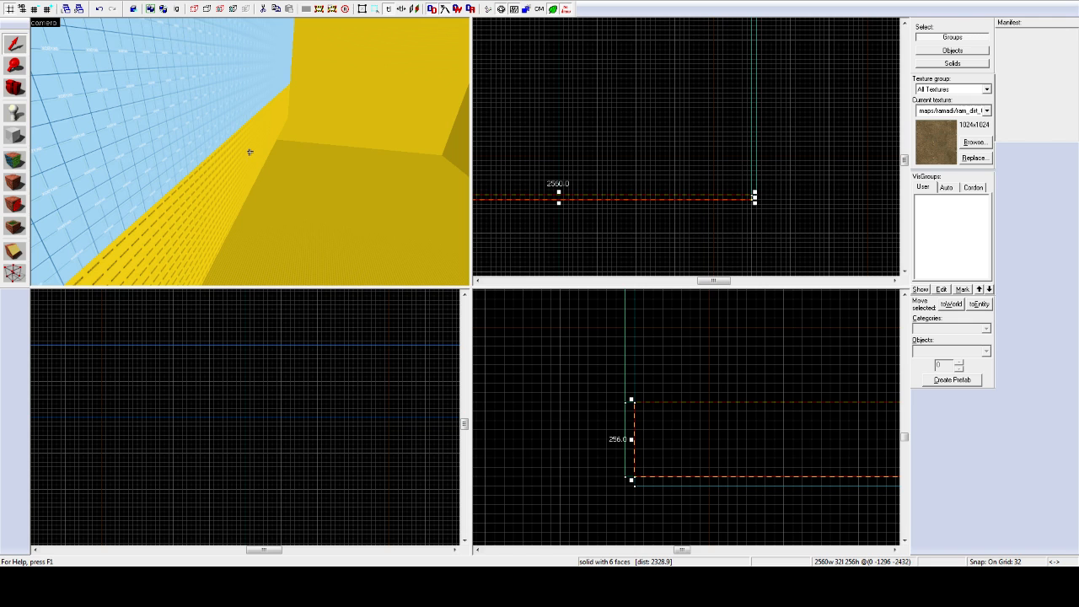
click(250, 152)
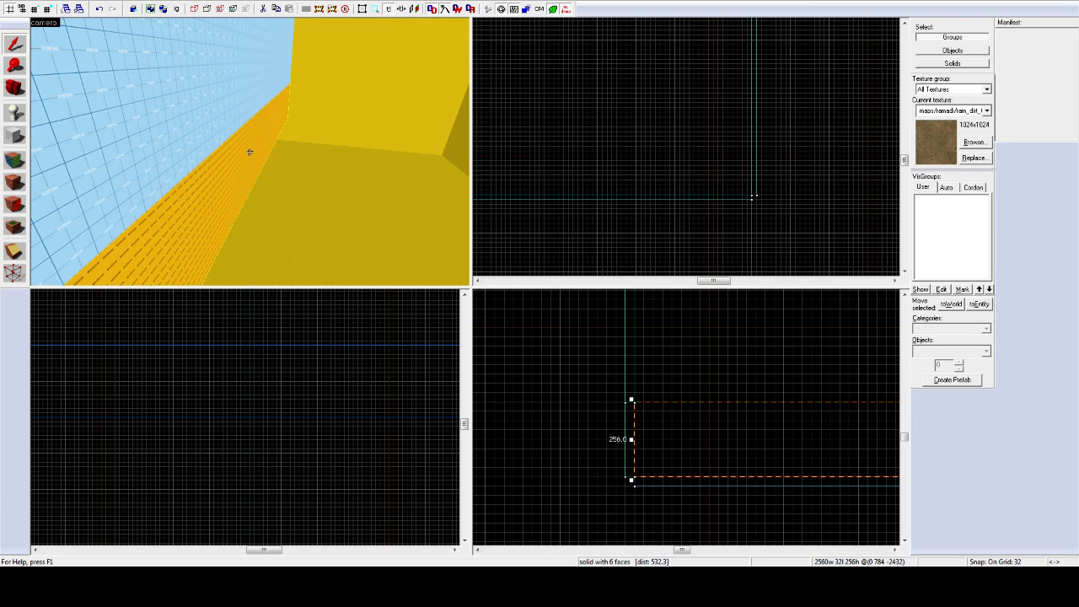
key(a)
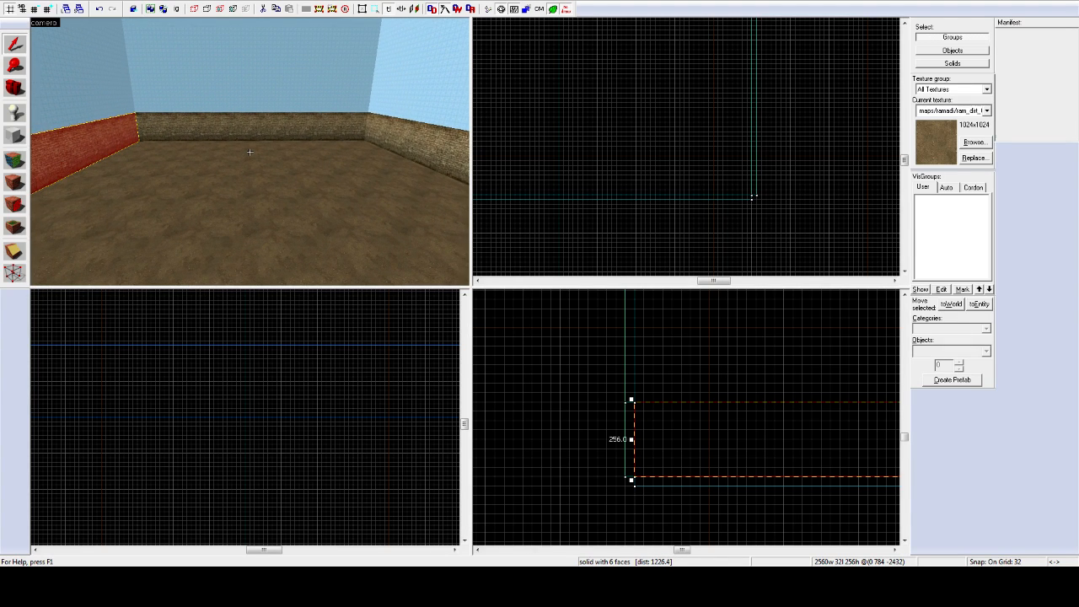
key(z)
key(z)
key(w)
key(z)
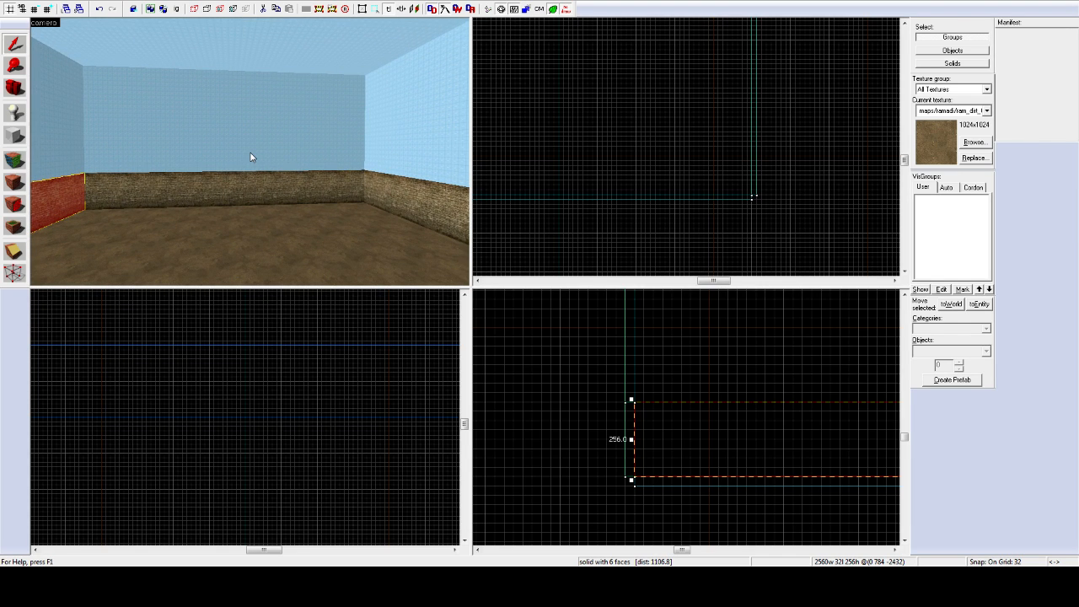
key(z)
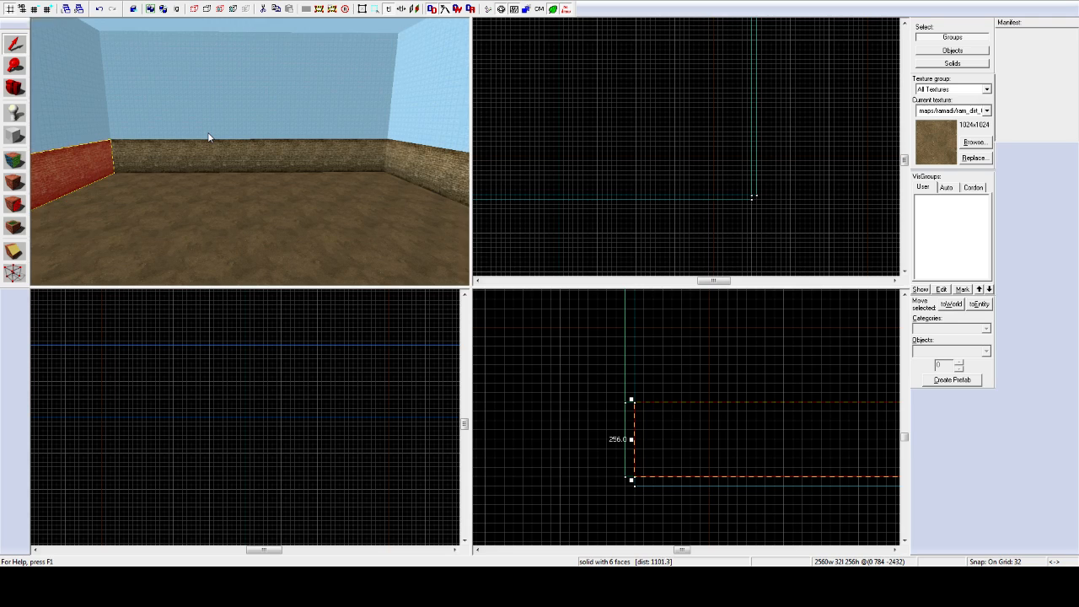
key(a)
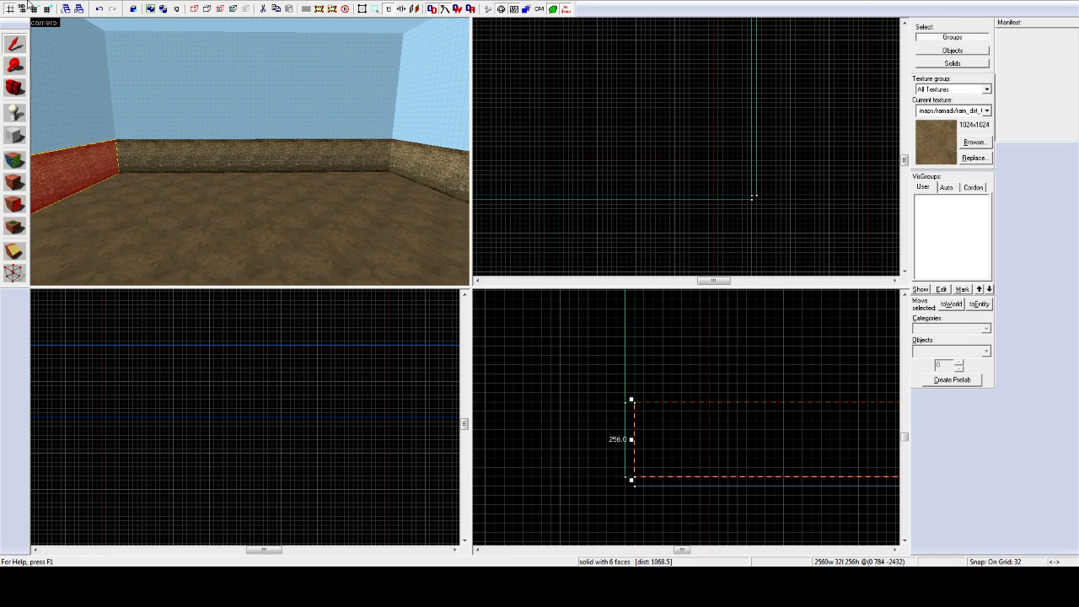
key(z)
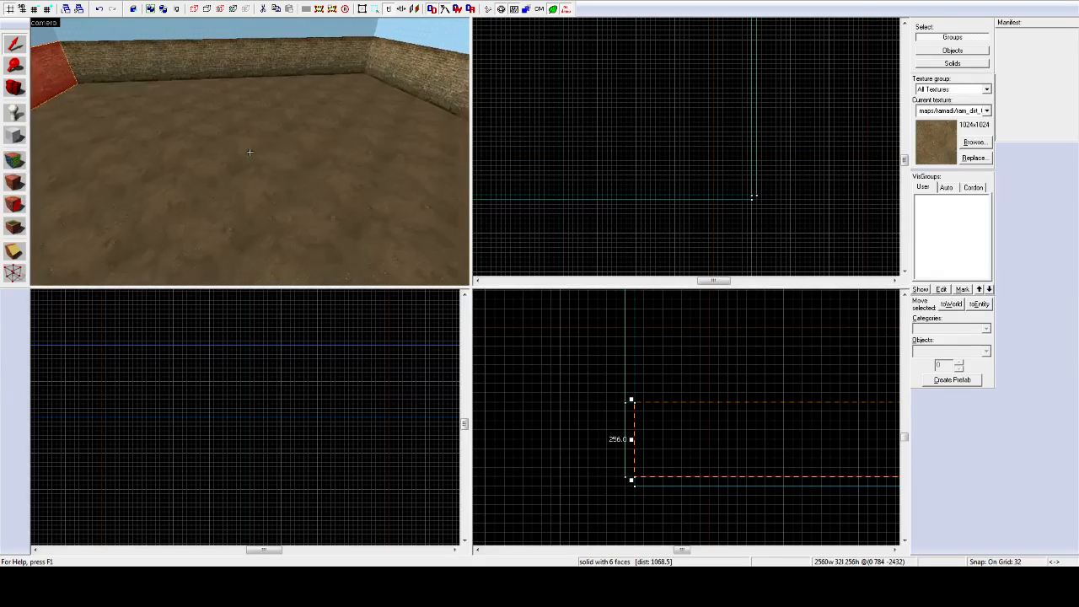
key(z)
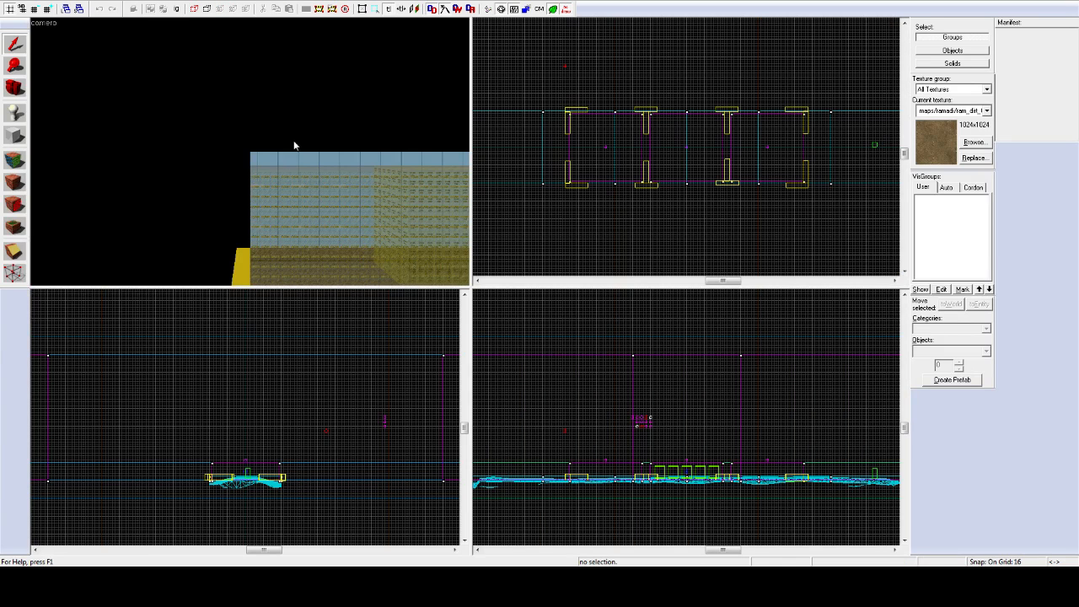
Step: In the example map, fly to the SPAWN ZONE brush and select it
drag(295, 145, 249, 152)
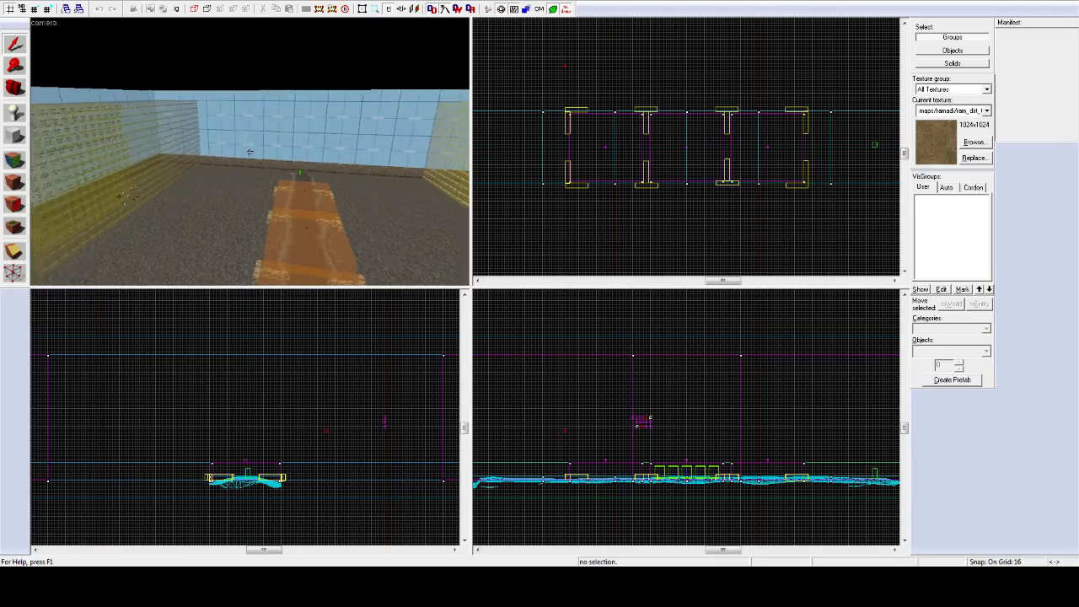
key(w)
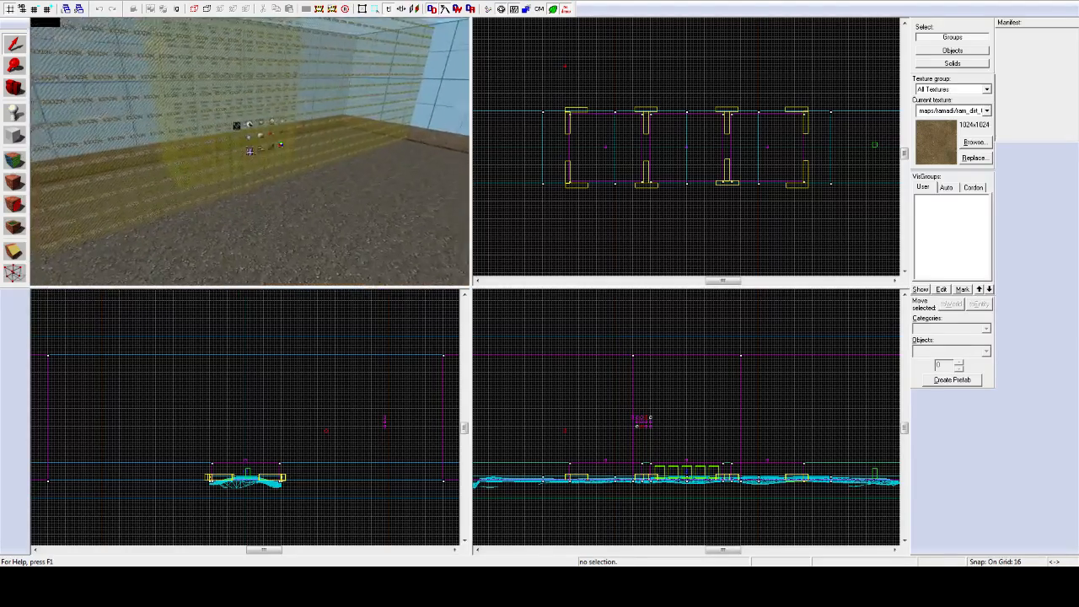
key(w)
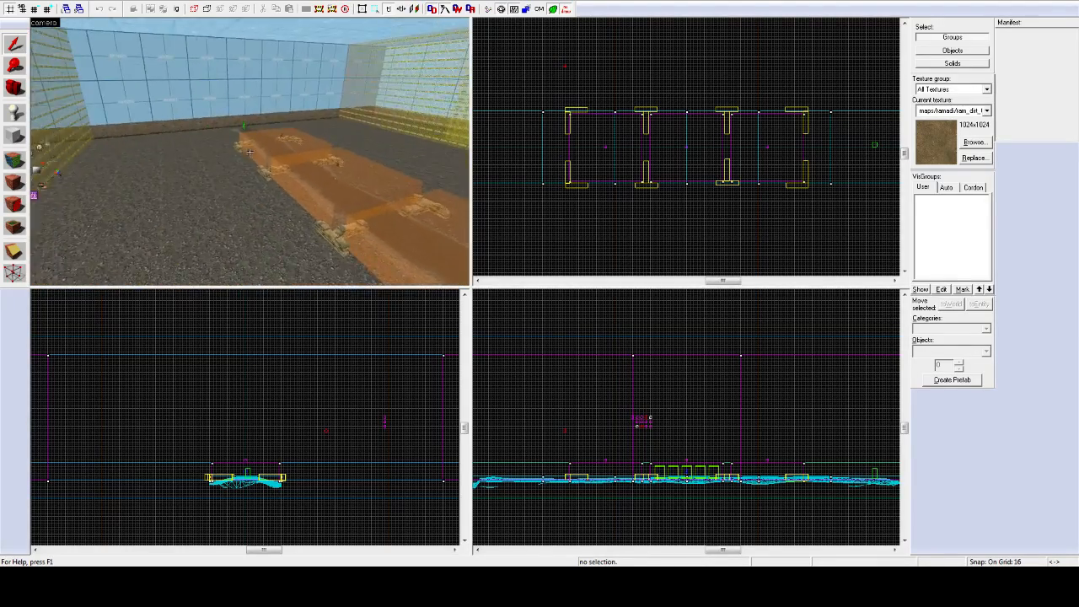
key(w)
key(z)
click(251, 156)
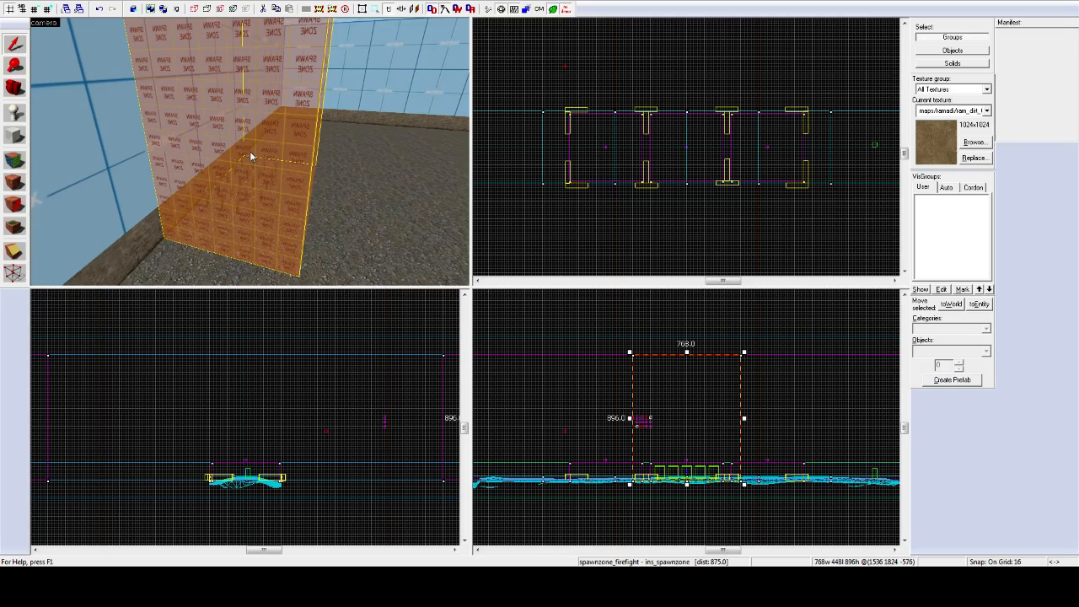
Step: Fly through the spawn zone and add the rows of soldier player spawns to the selection
key(z)
key(s)
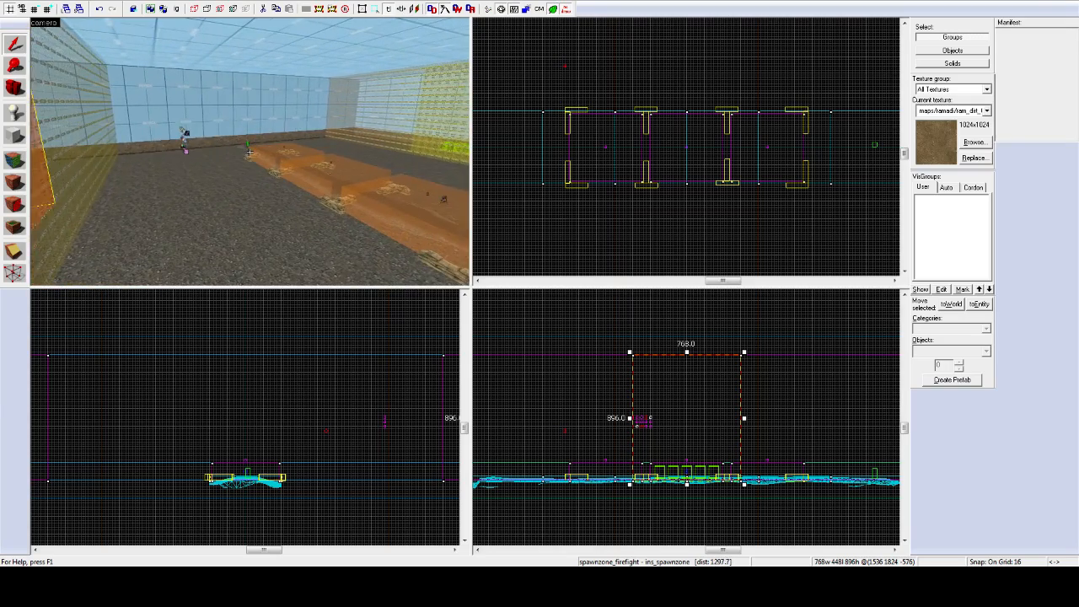
key(w)
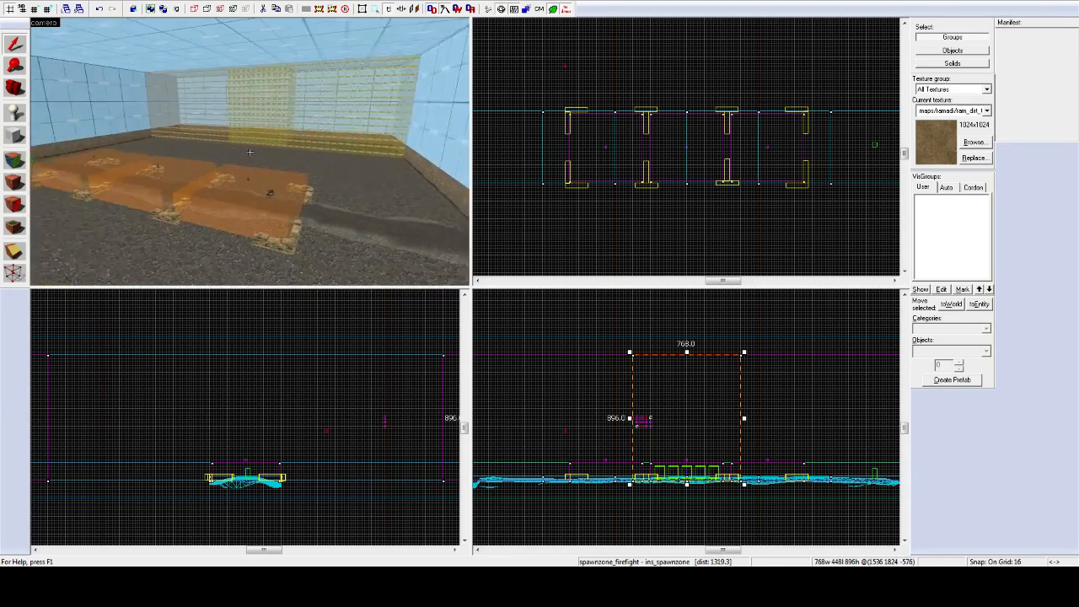
key(d)
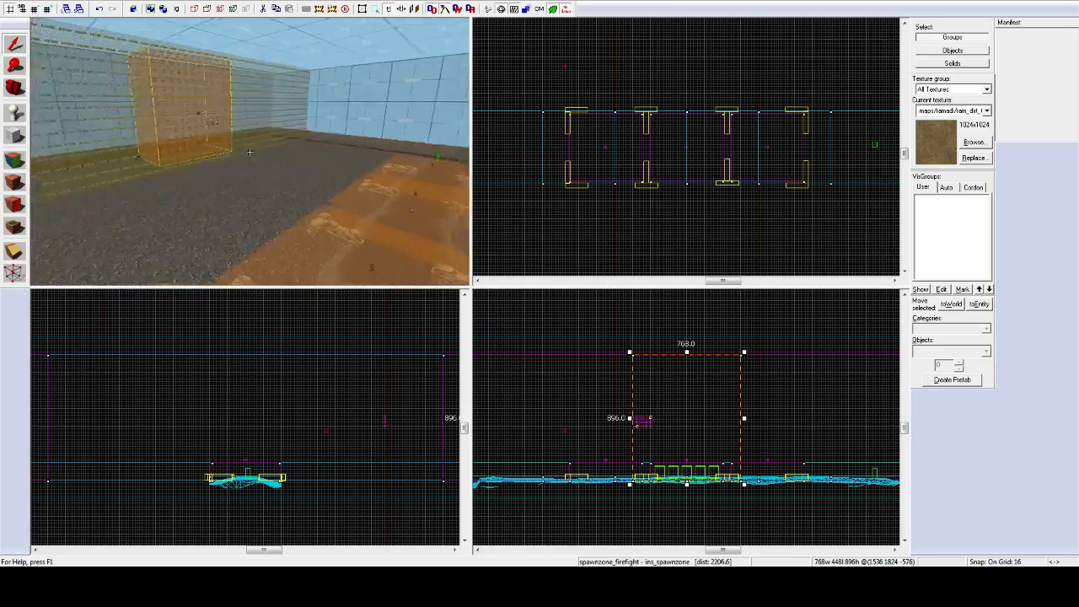
key(w)
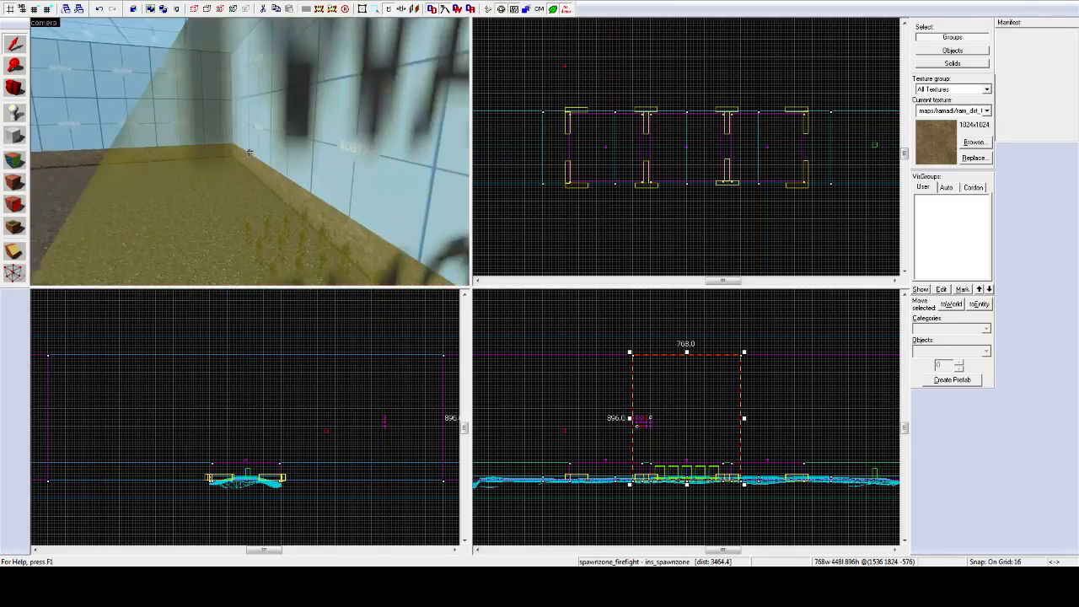
key(w)
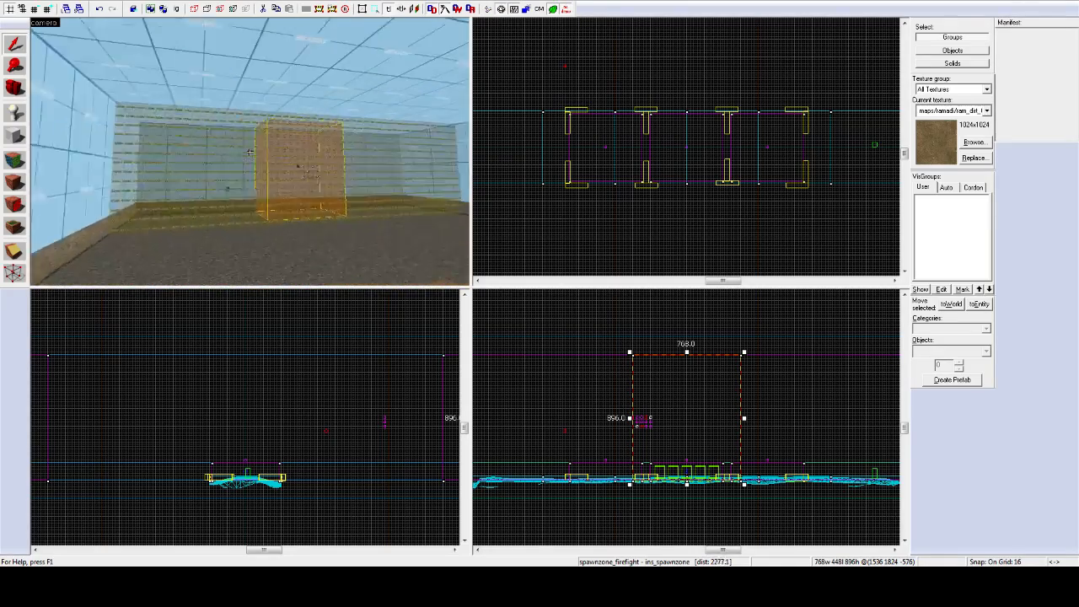
key(w)
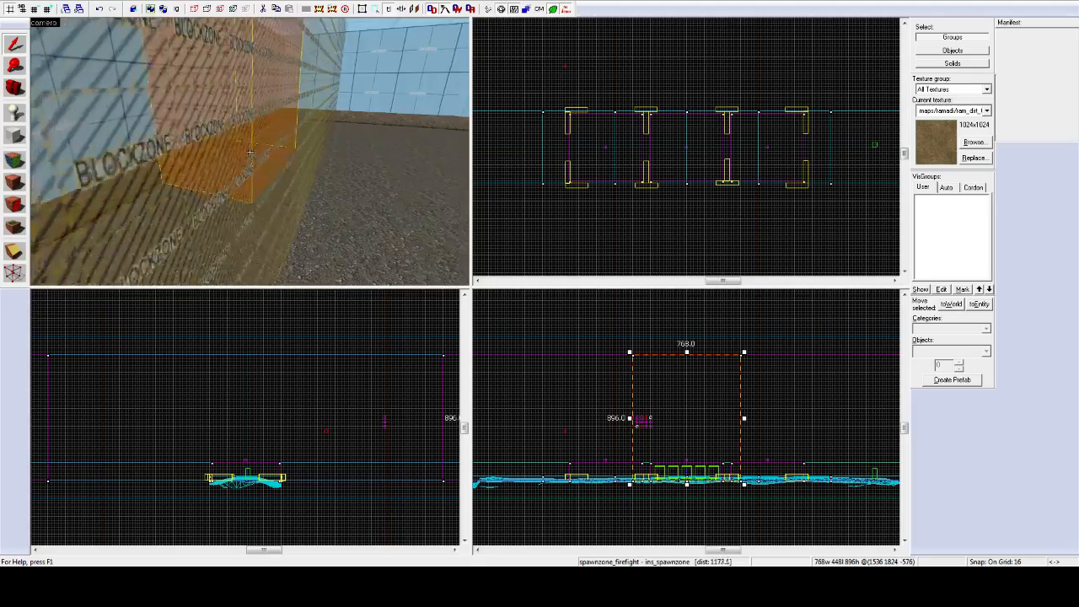
key(w)
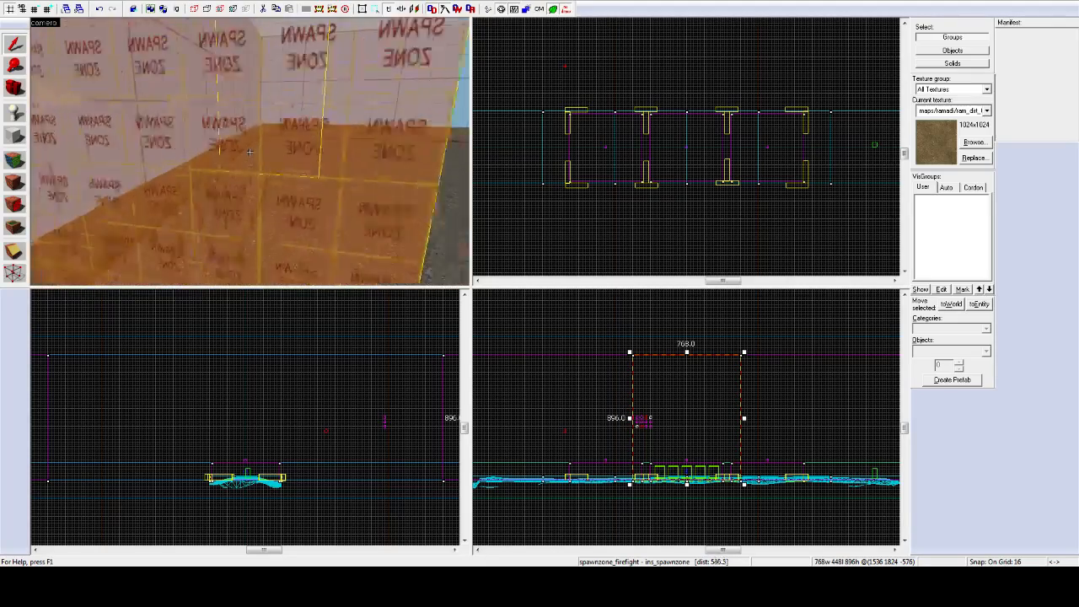
key(w)
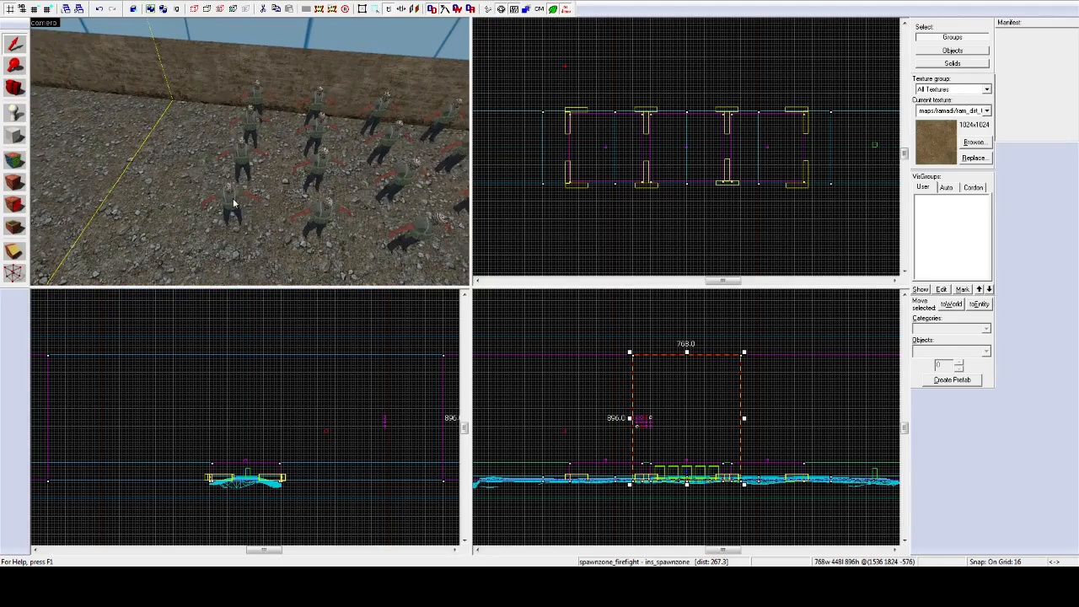
click(234, 203)
key(s)
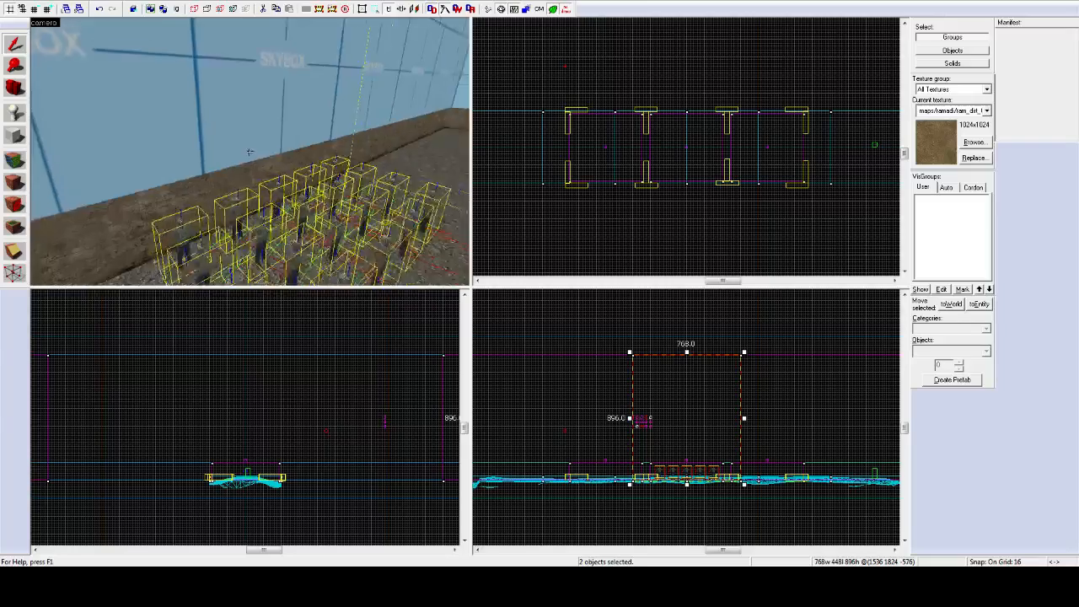
key(s)
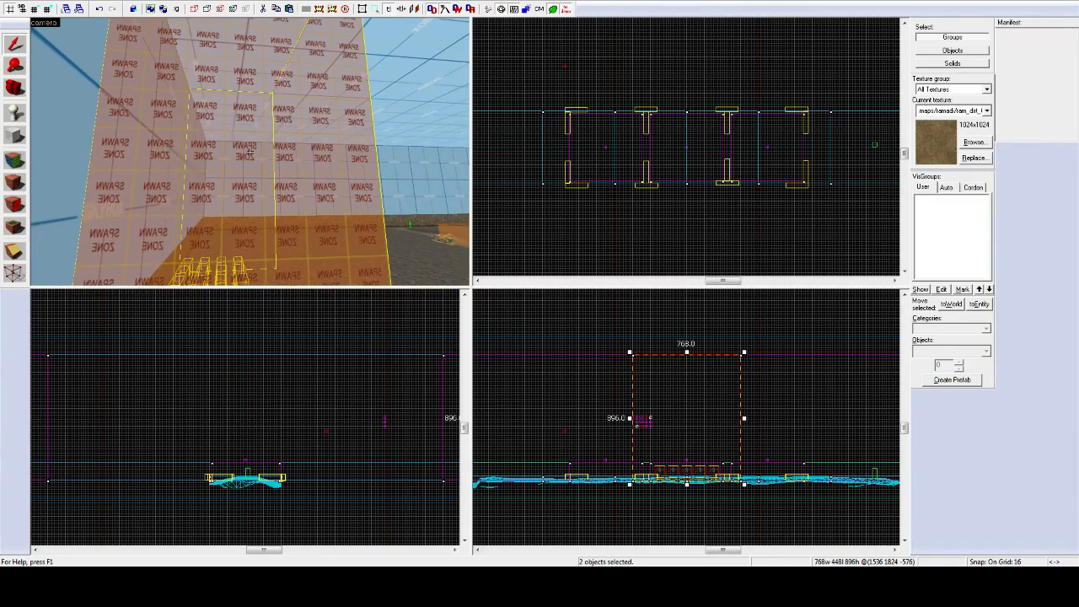
key(s)
key(w)
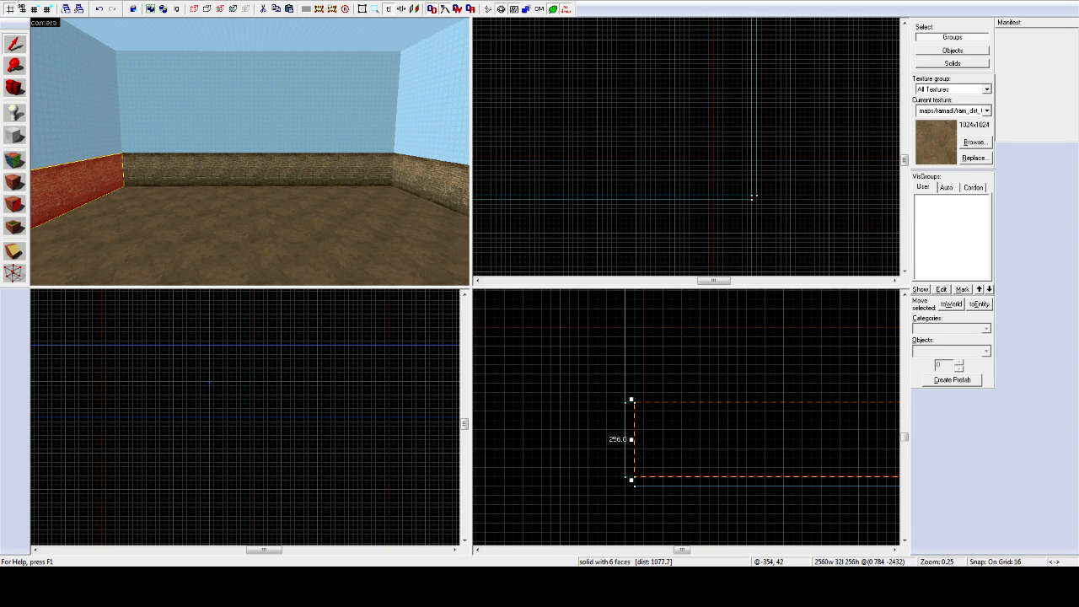
Step: Paste the copied spawn zone into the room and centre the 3D view on it
key(ctrl+v)
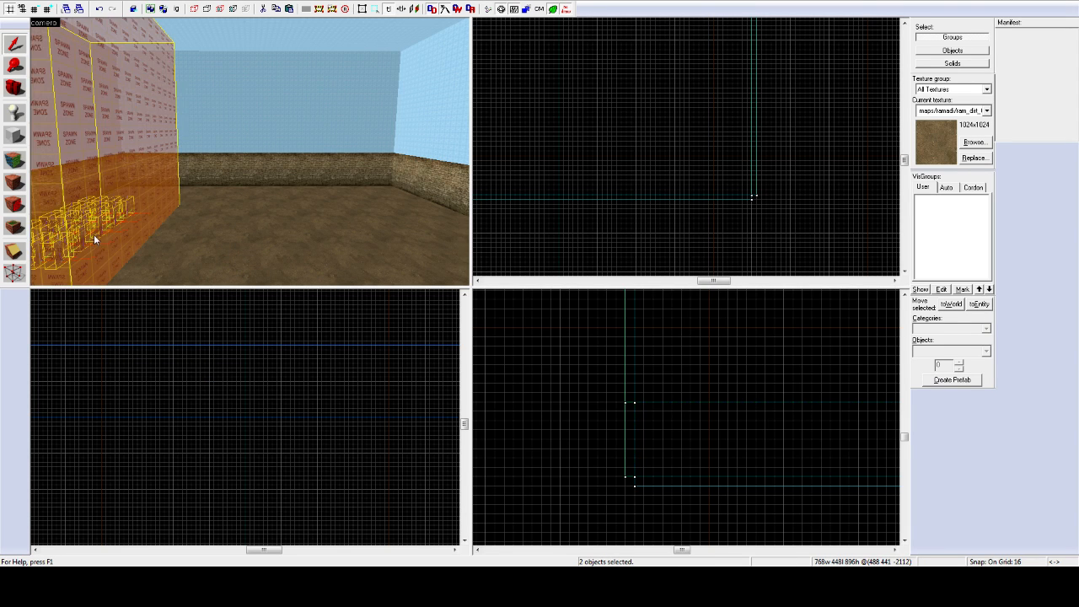
key(z)
key(a)
key(ctrl+shift+e)
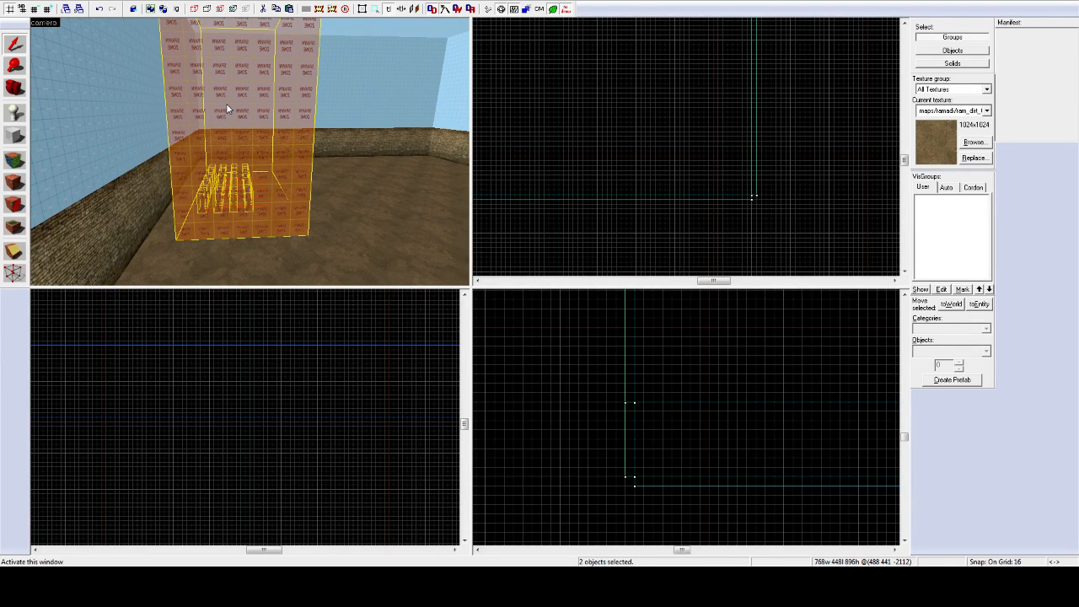
Step: Reselect the spawn zone with its player spawns in the example map, then return to the room map
key(ctrl+Tab)
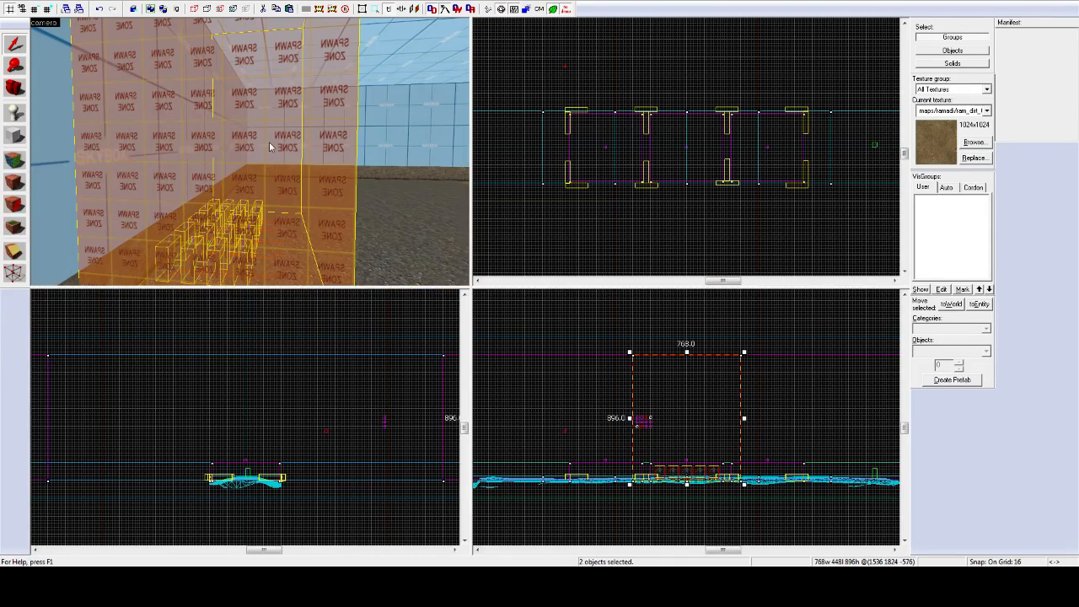
key(z)
key(w)
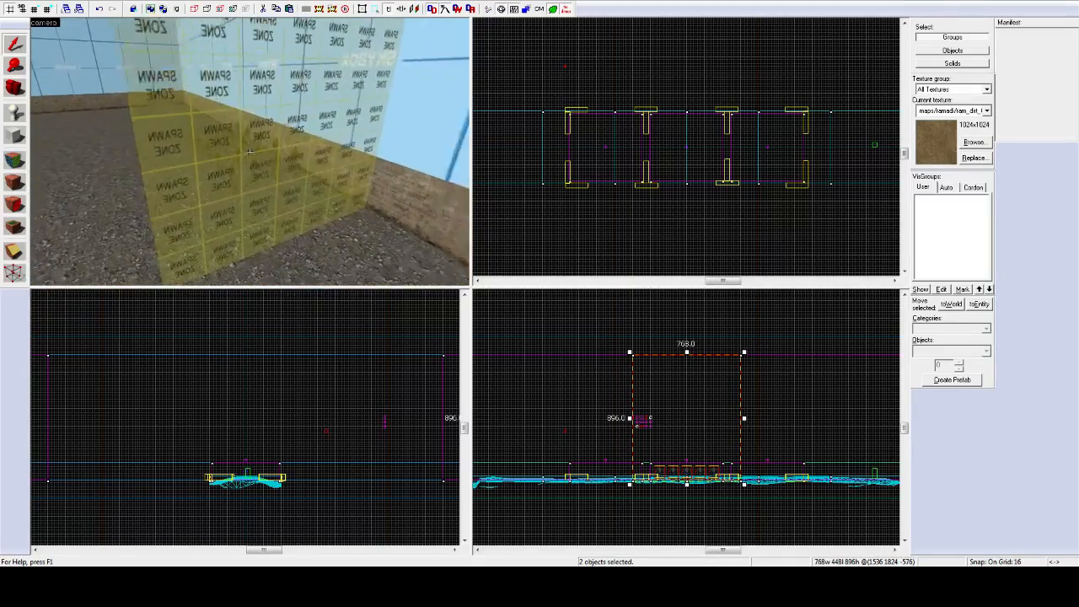
key(z)
scroll(246, 146, up, 4)
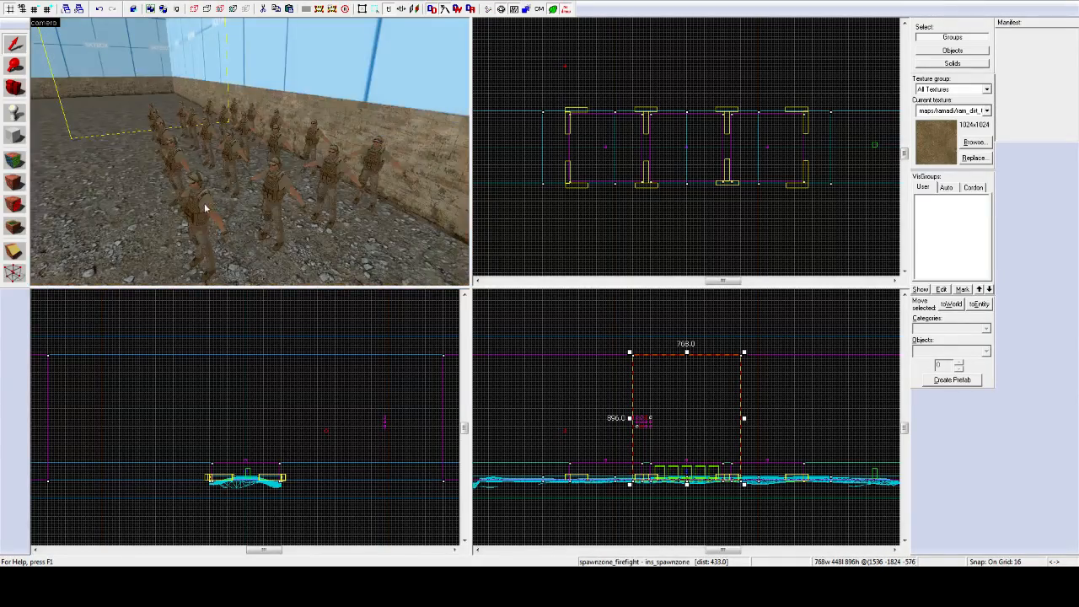
click(194, 208)
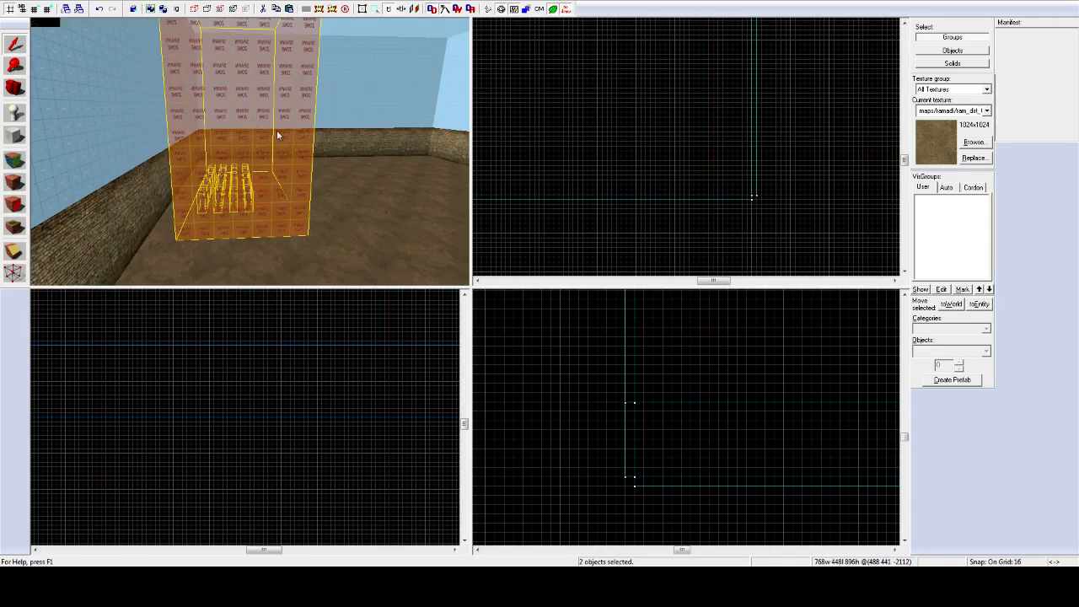
key(z)
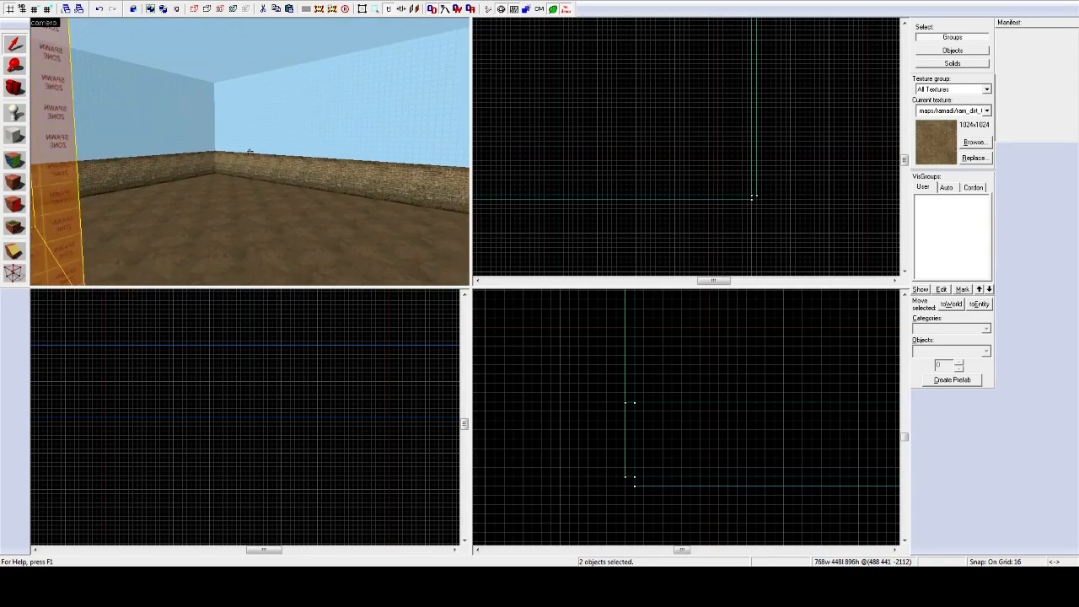
key(s)
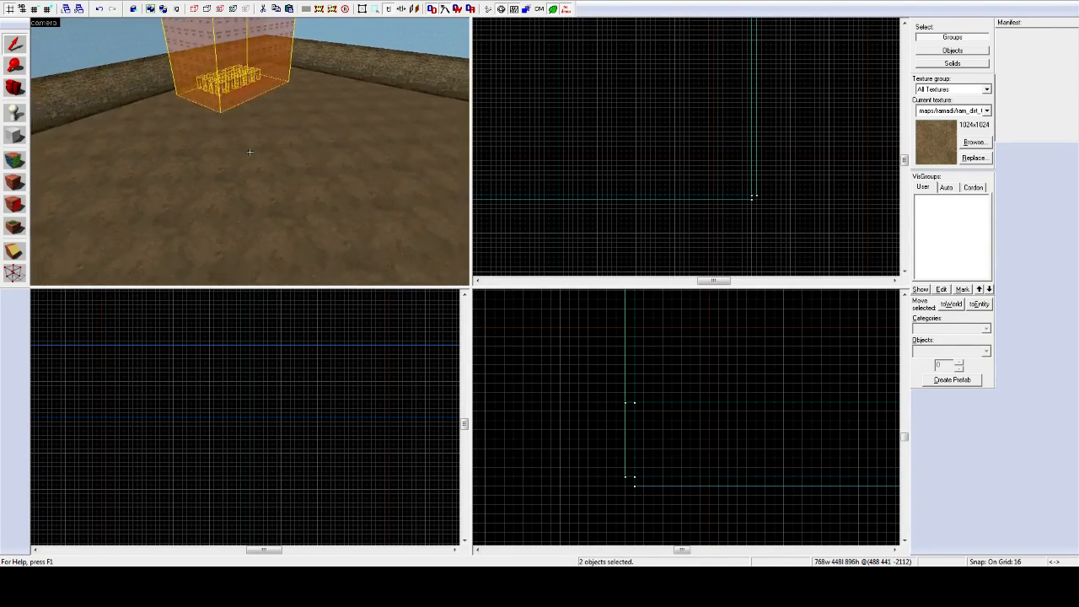
Step: Paste the spawn zone with its player spawns and inspect it in the 3D view
key(ctrl+v)
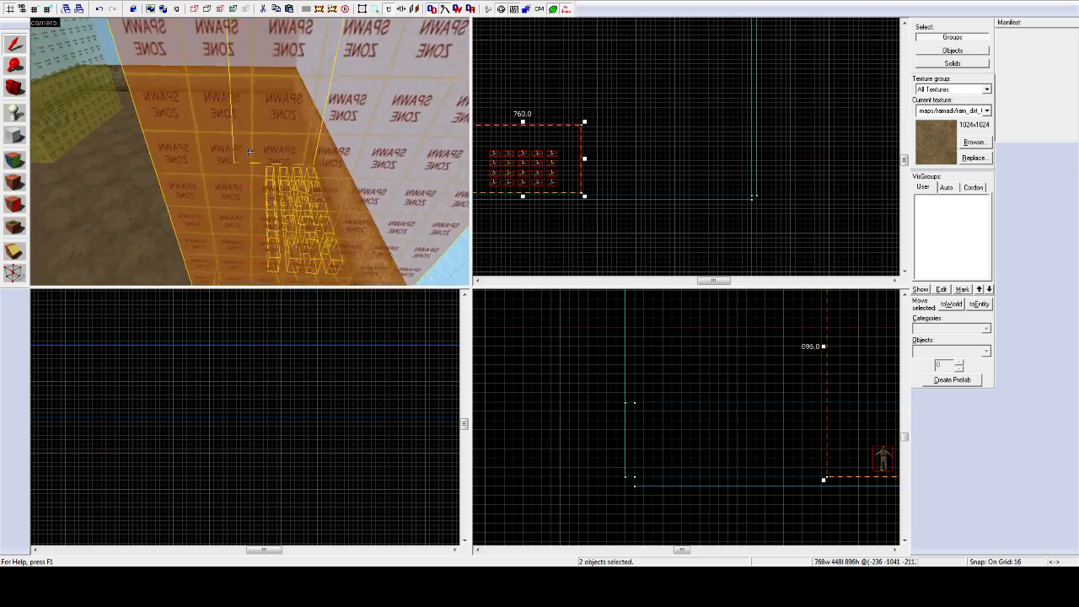
key(a)
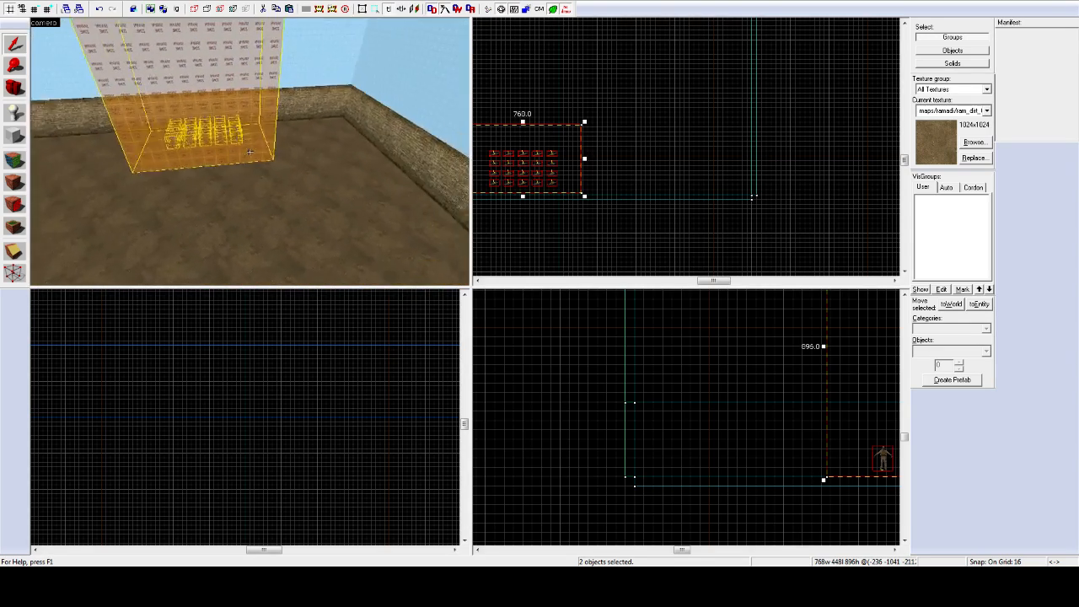
key(a)
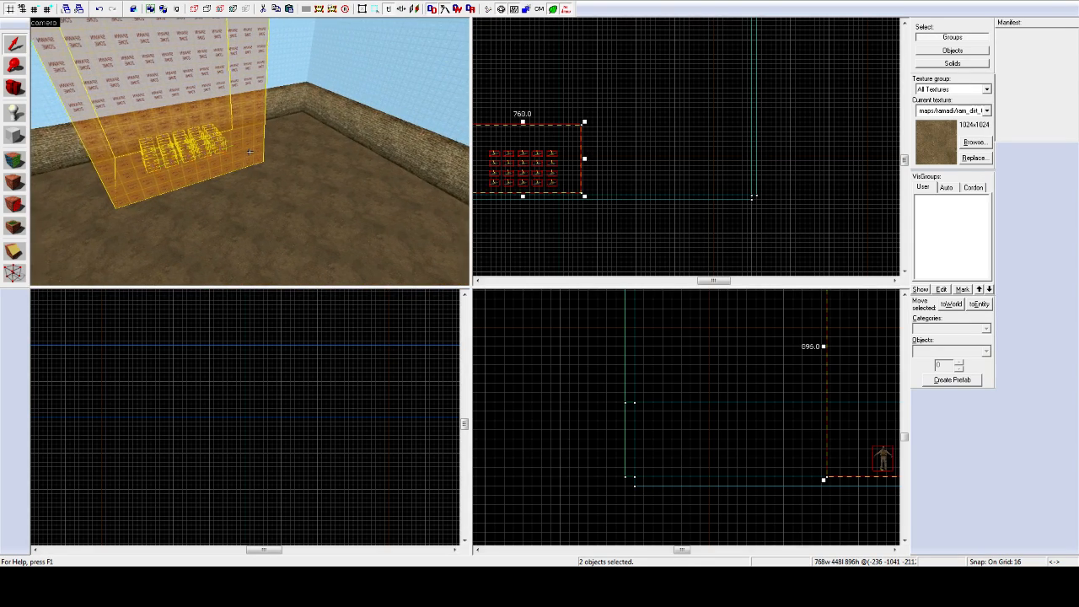
key(w)
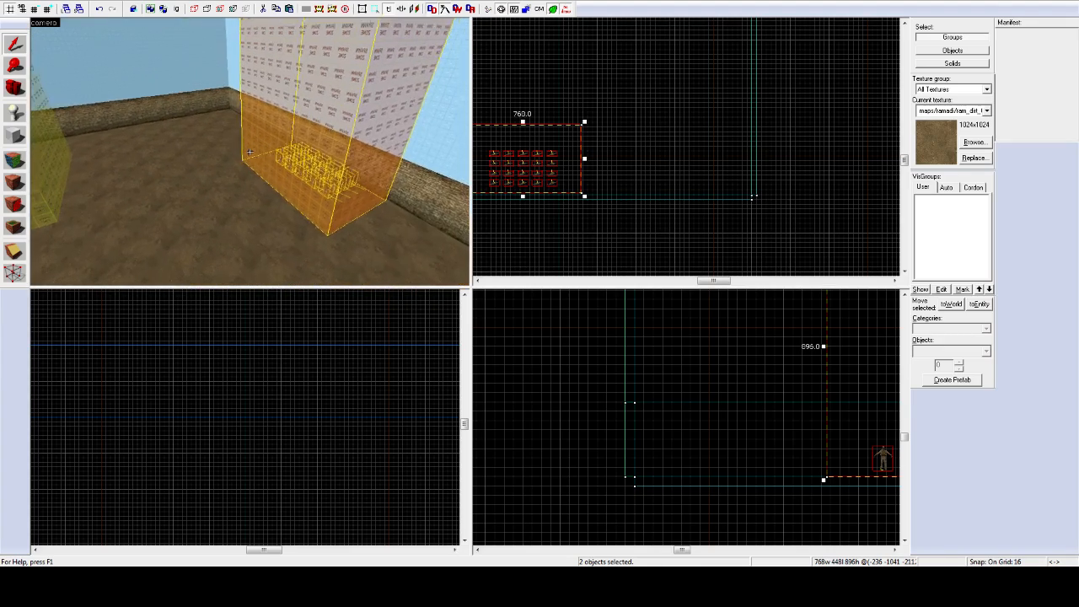
key(z)
scroll(543, 145, down, 10)
scroll(536, 133, up, 9)
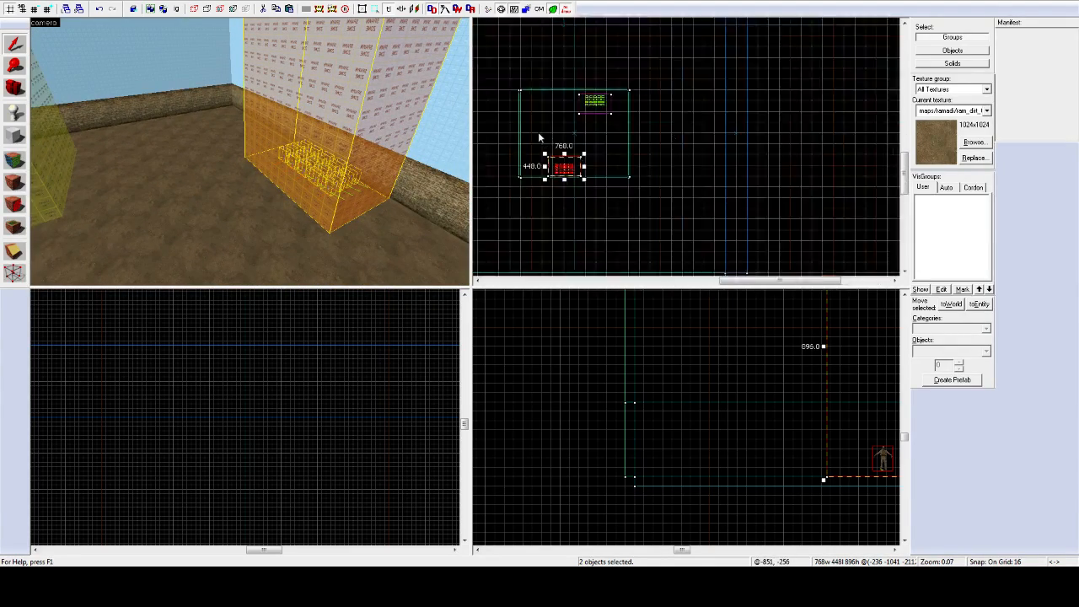
Step: Drag the pasted spawn zone right in the top view until it sits flush against the near wall
drag(583, 161, 593, 161)
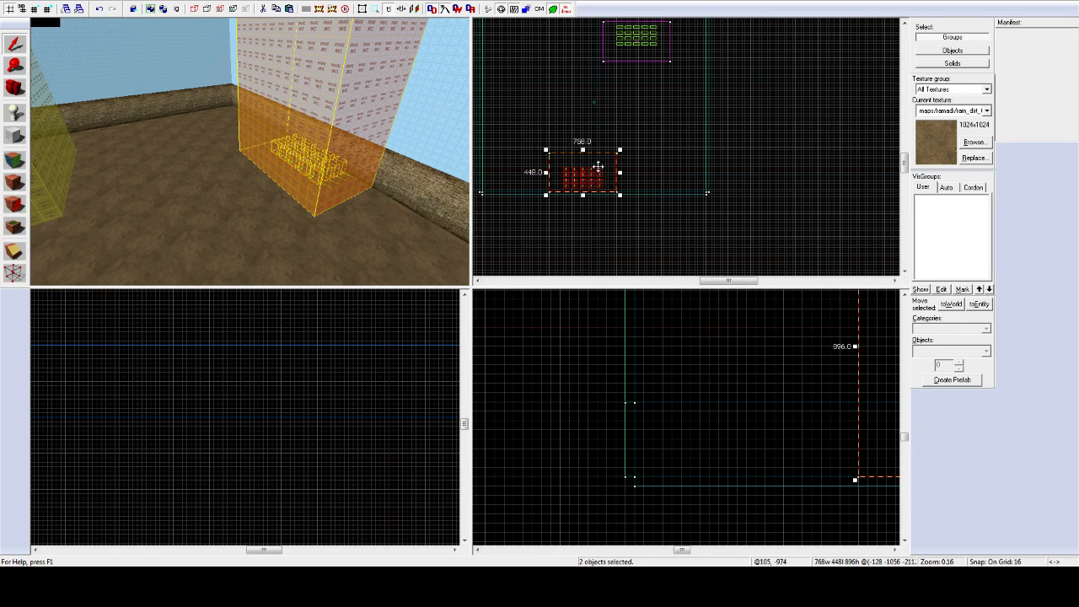
key(z)
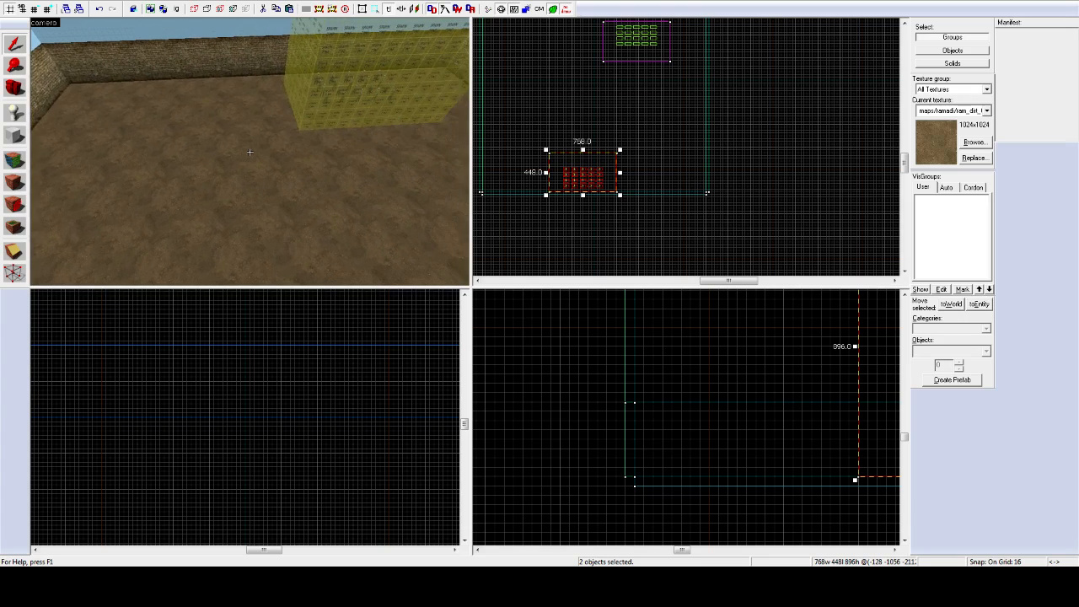
key(z)
scroll(578, 96, down, 8)
key(z)
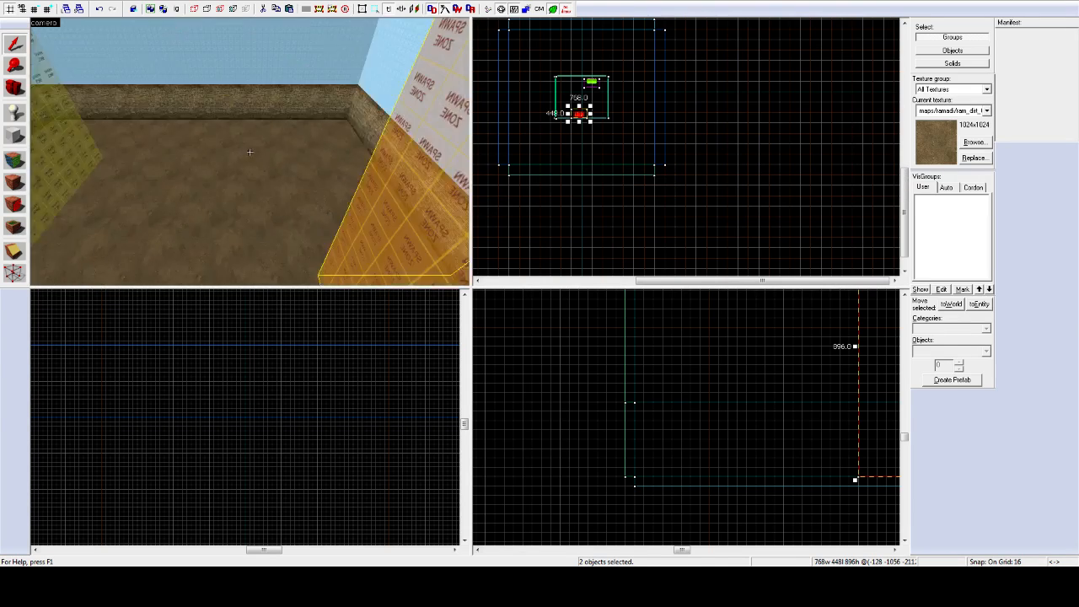
key(z)
click(289, 221)
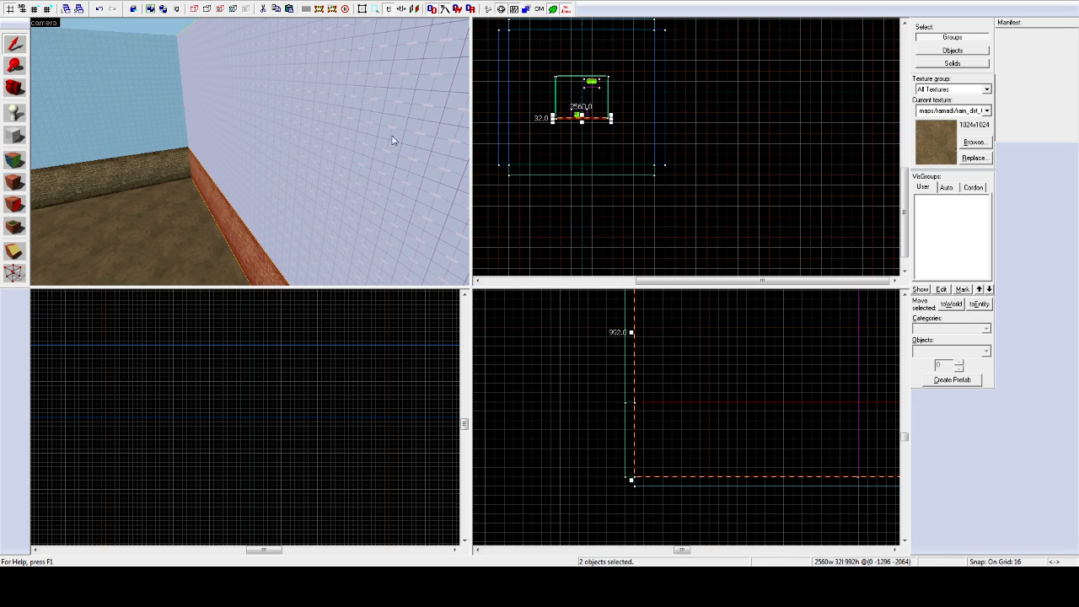
Step: Coarsen the grid to 64 and reposition the brick wall around the spawn zones
scroll(573, 140, up, 6)
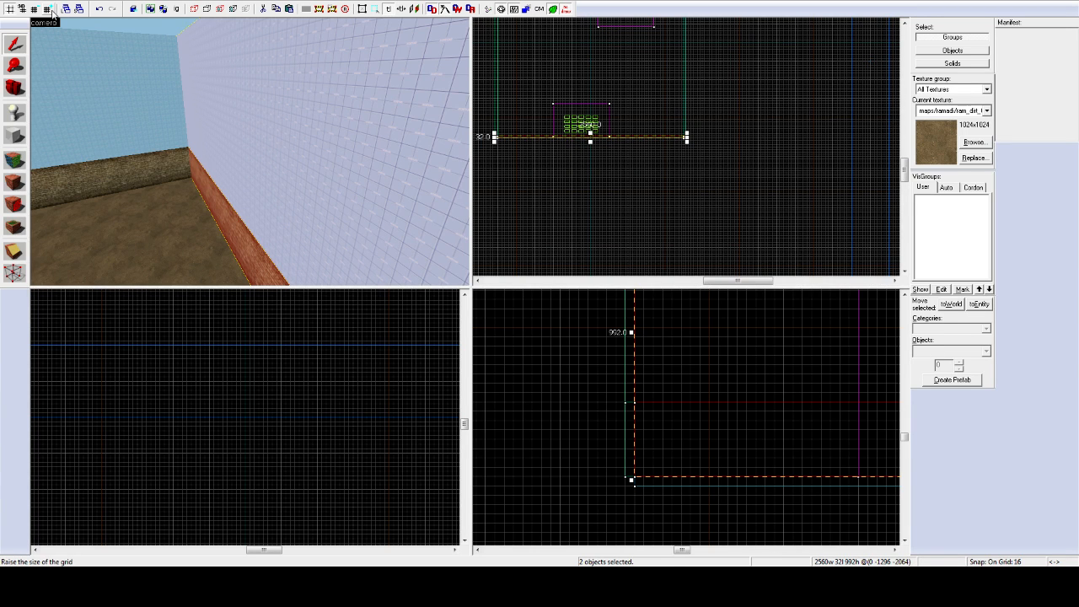
click(52, 11)
click(53, 11)
scroll(568, 145, up, 3)
scroll(587, 138, down, 4)
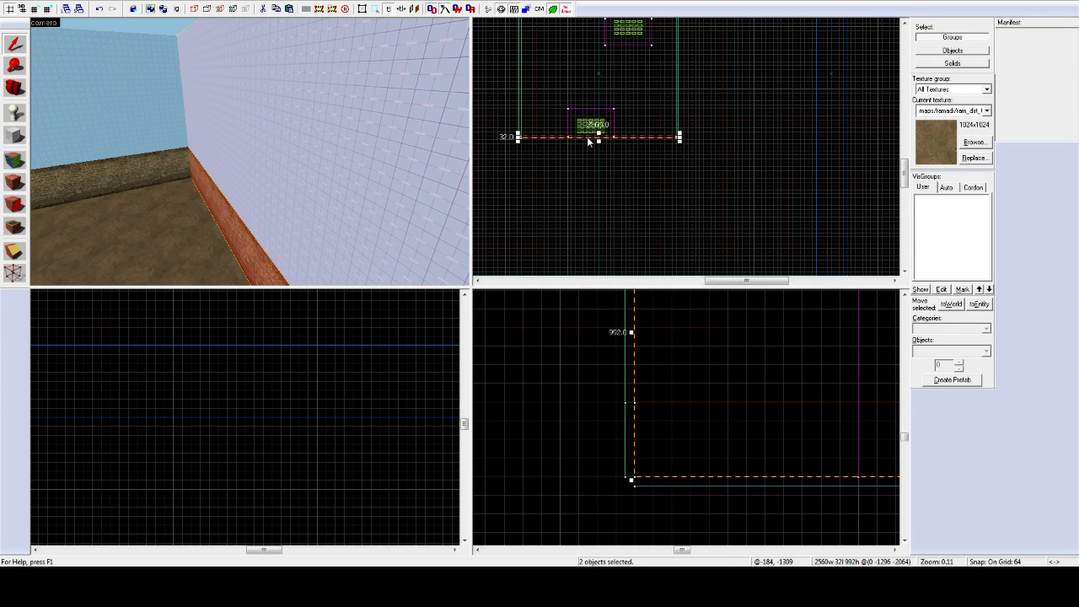
drag(588, 140, 588, 198)
key(w)
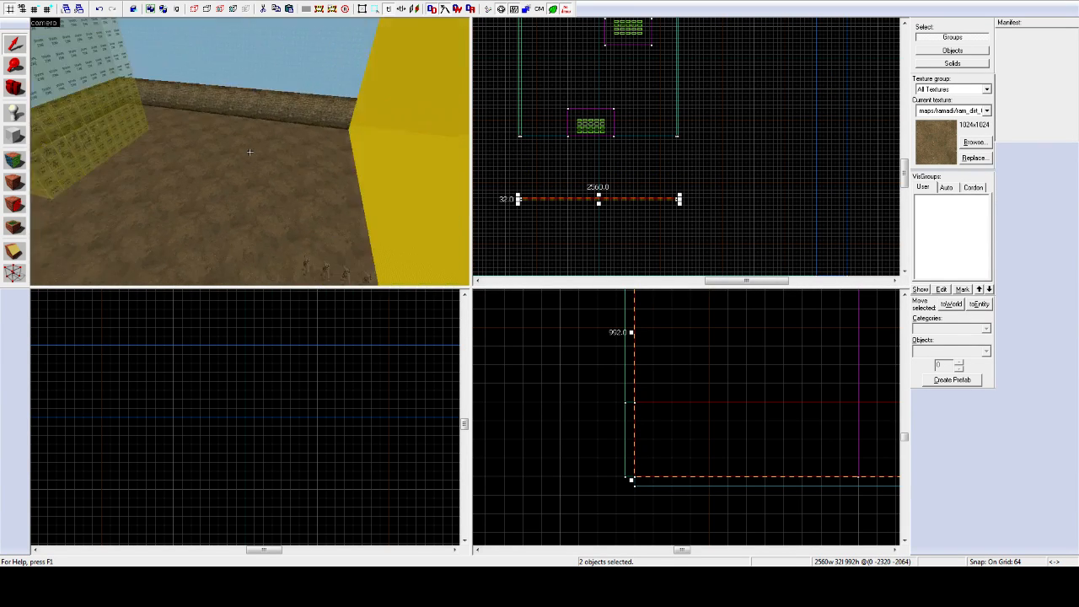
key(w)
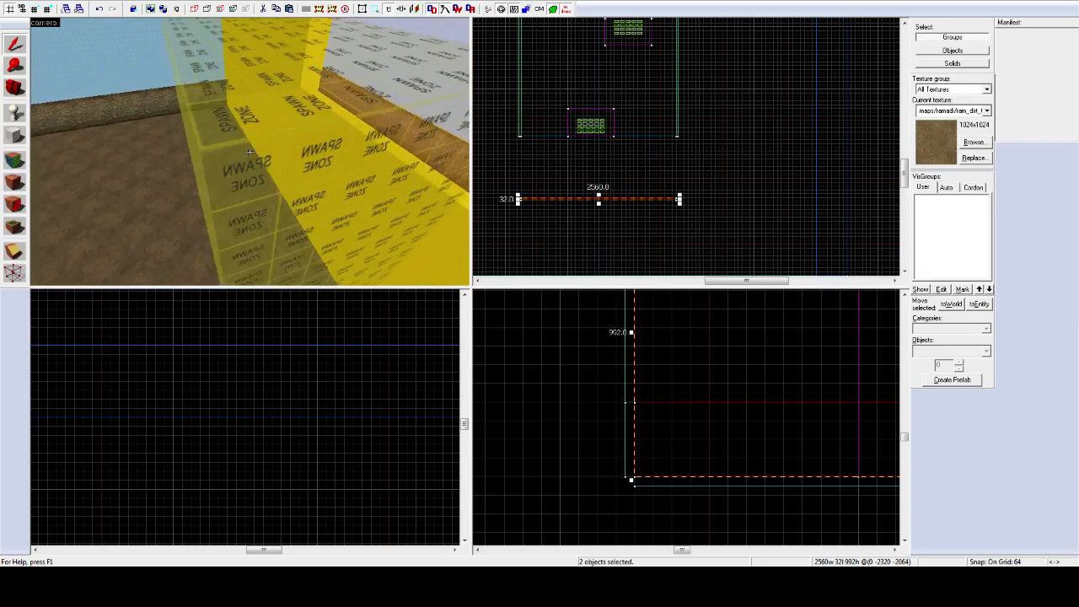
key(w)
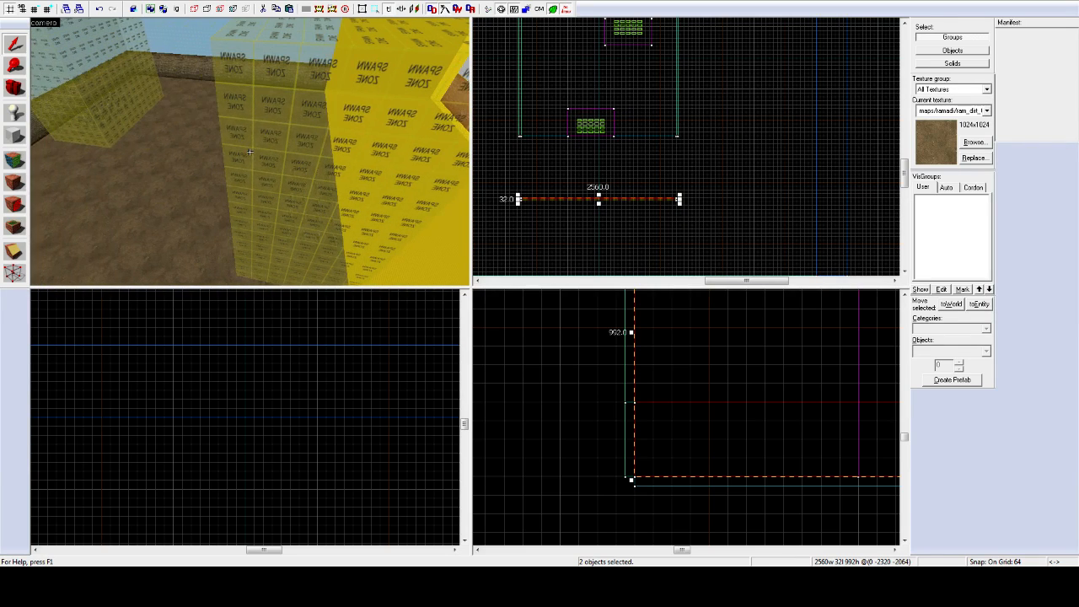
scroll(593, 200, up, 3)
drag(592, 192, 594, 168)
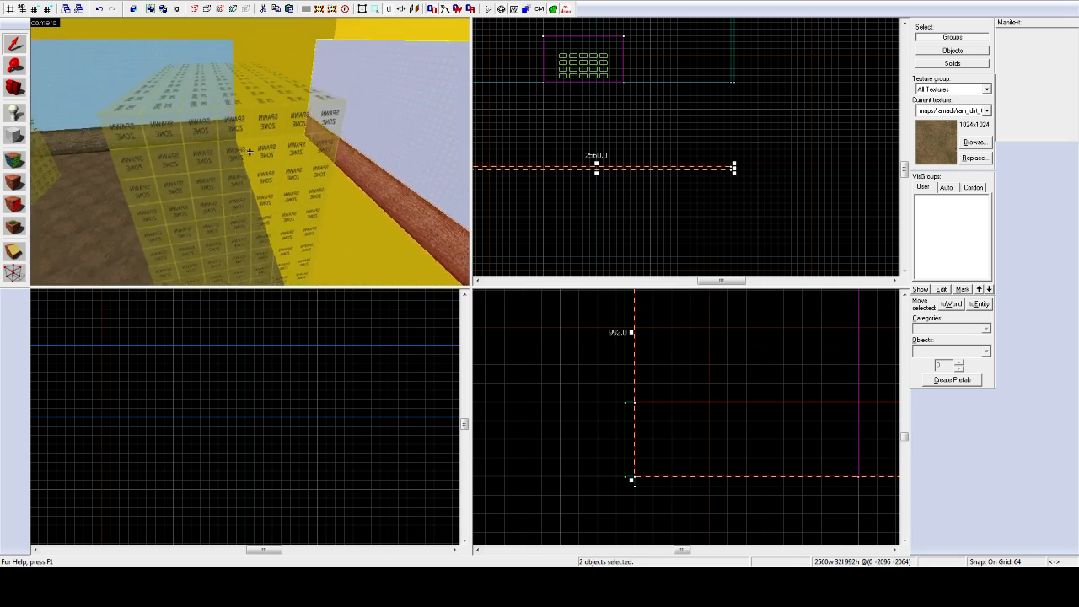
Step: Select the floor, brick back wall and sky-blue wall brushes together
key(z)
click(195, 206)
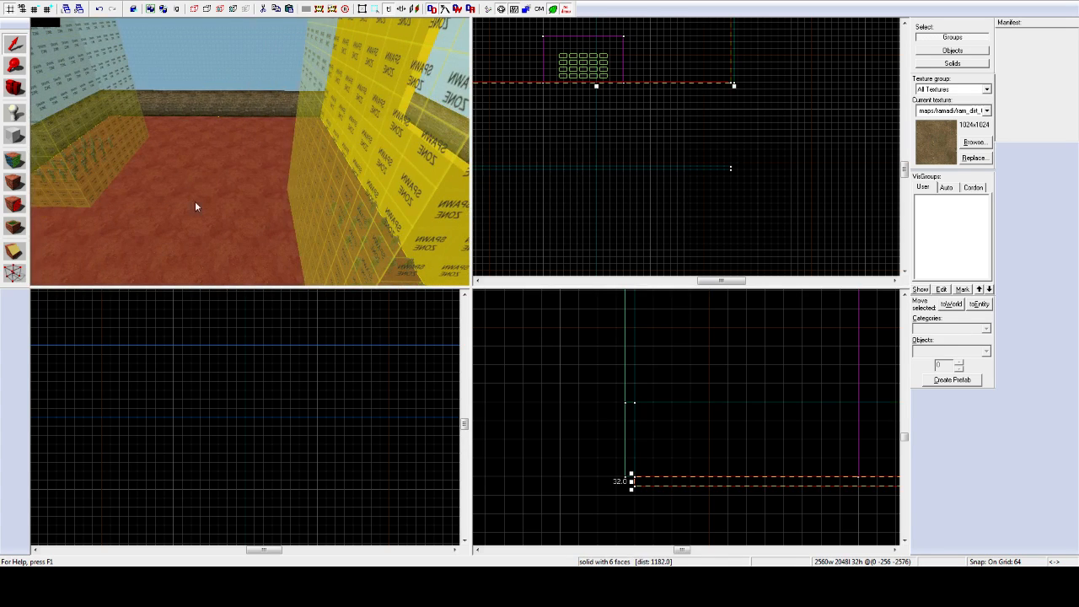
ctrl+click(224, 110)
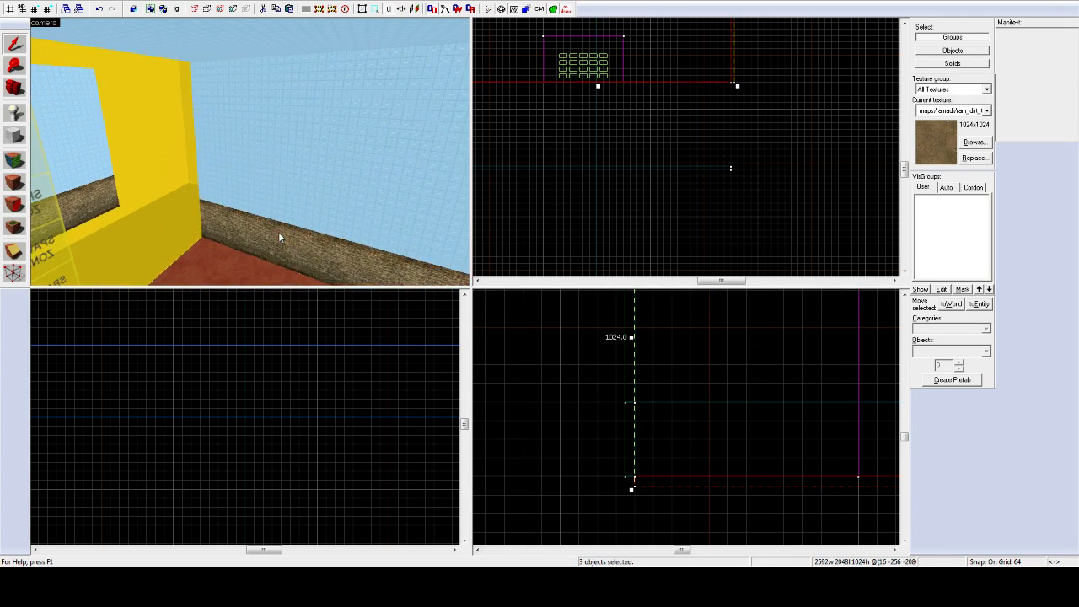
ctrl+click(283, 194)
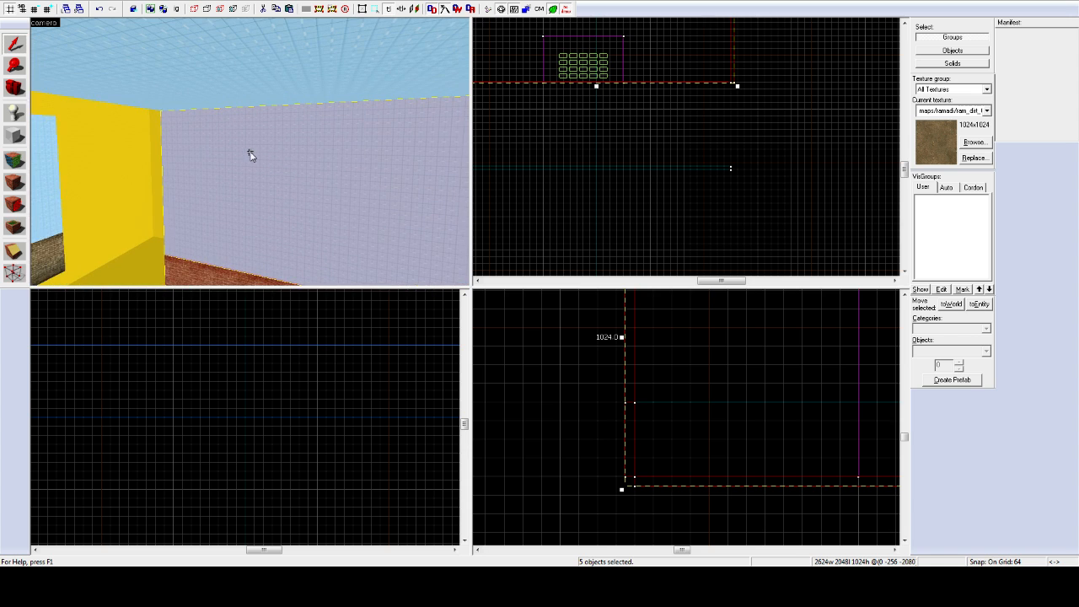
scroll(569, 94, down, 10)
scroll(568, 91, up, 10)
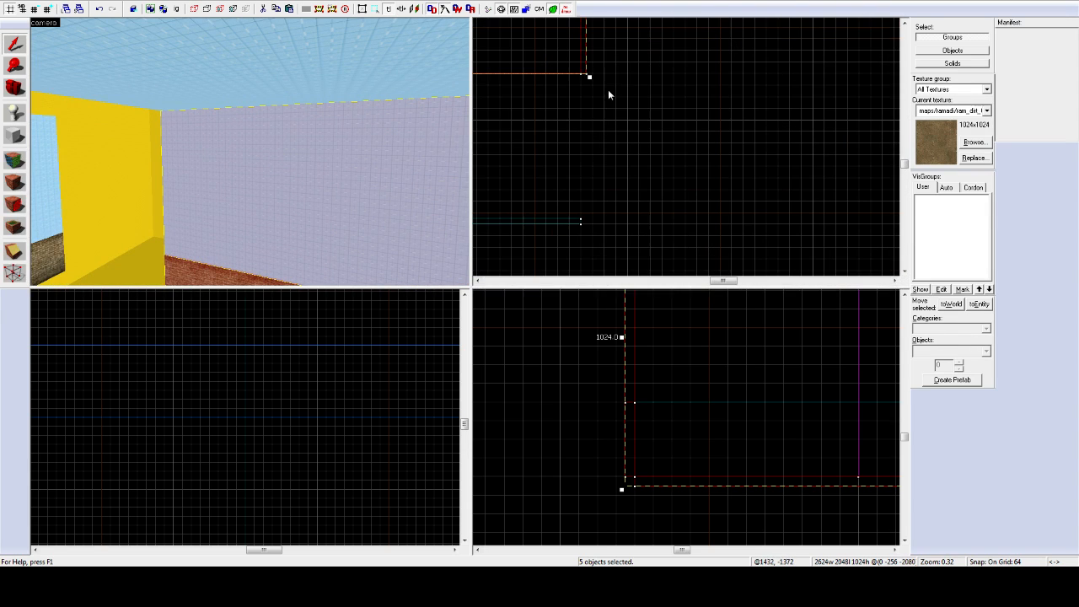
scroll(582, 77, up, 4)
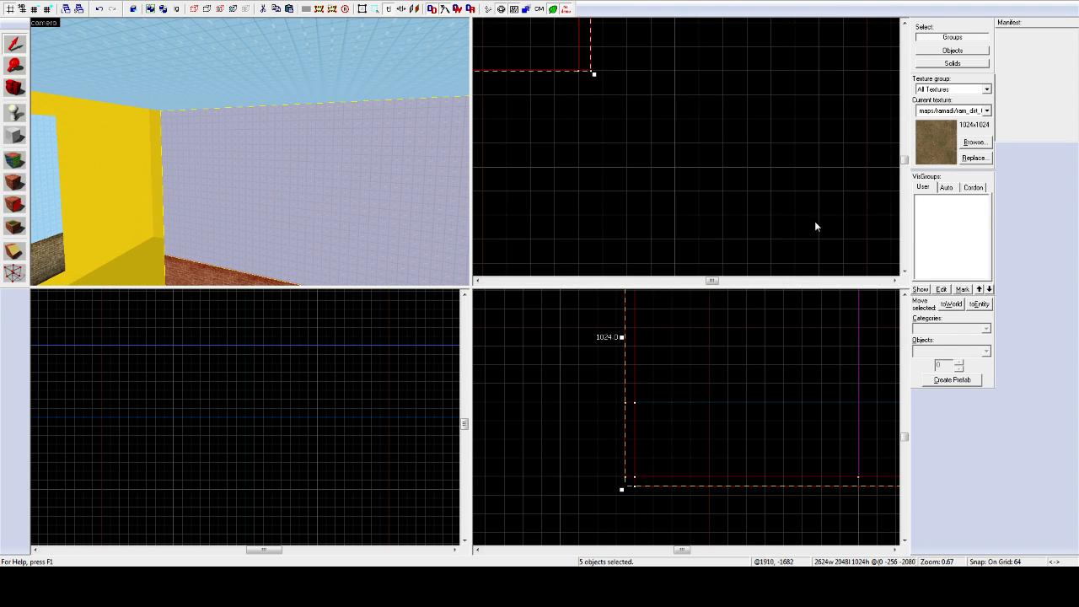
click(477, 280)
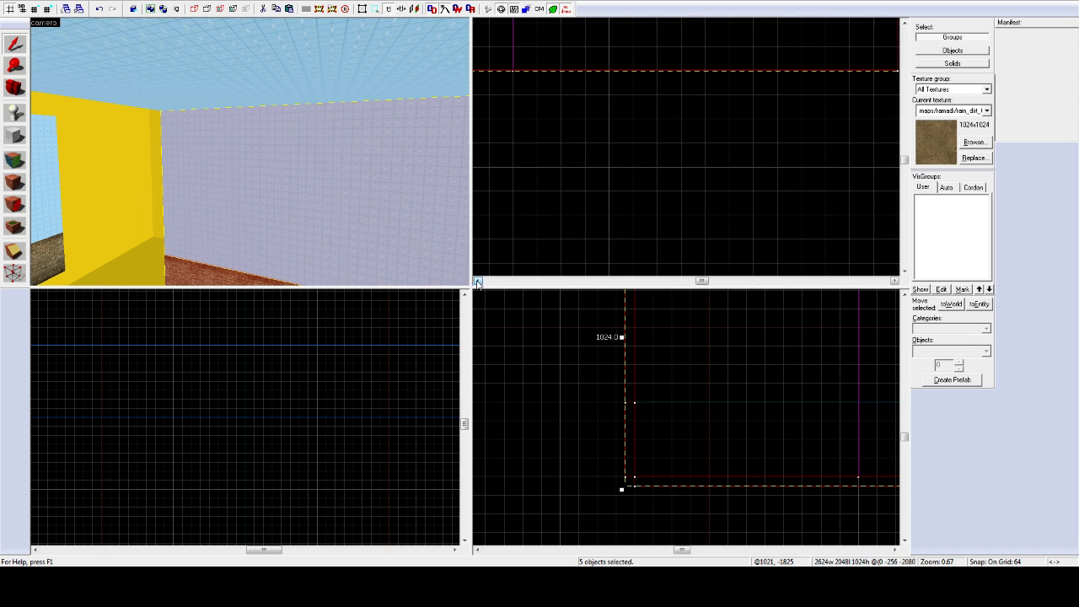
click(476, 281)
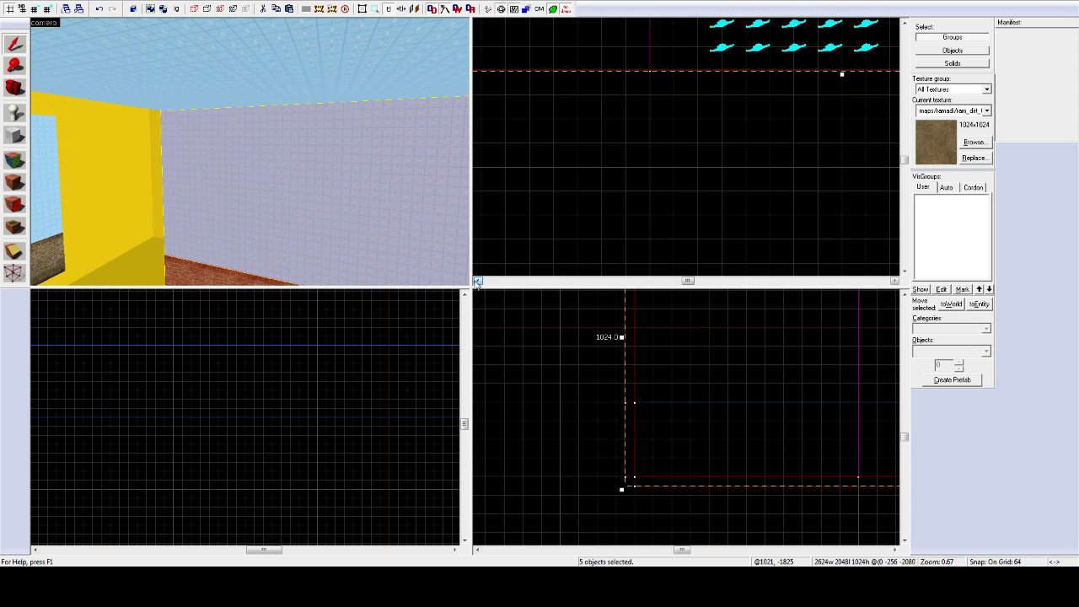
scroll(671, 154, down, 8)
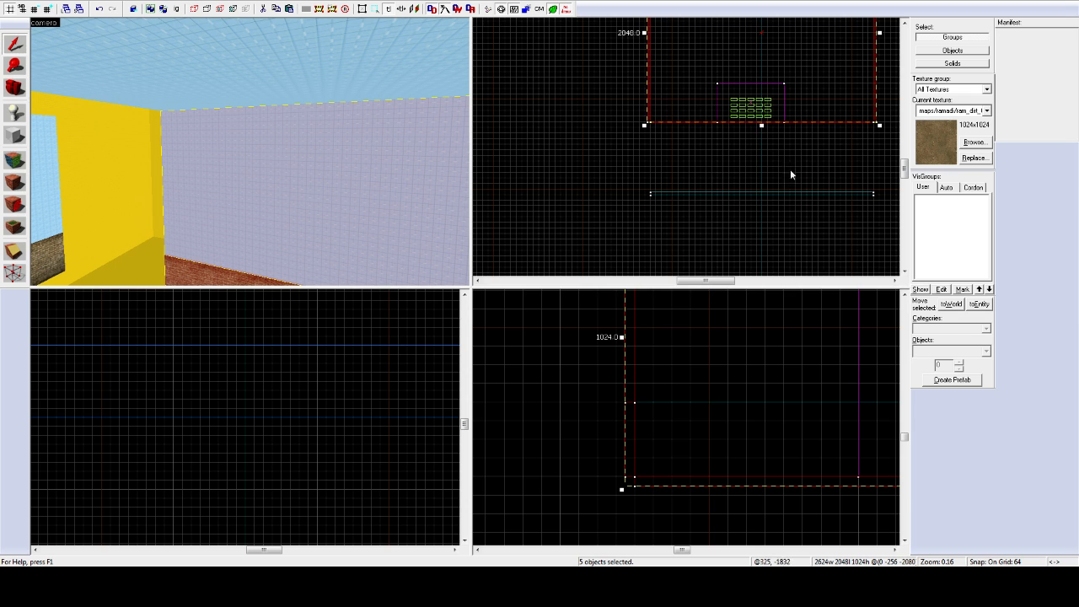
click(905, 28)
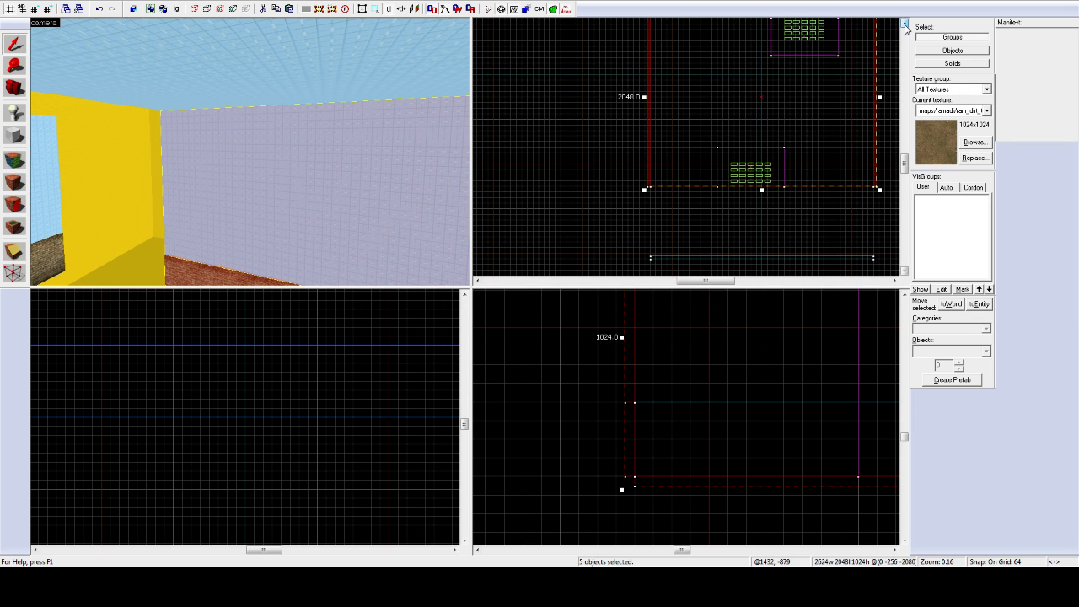
click(904, 25)
scroll(644, 76, up, 3)
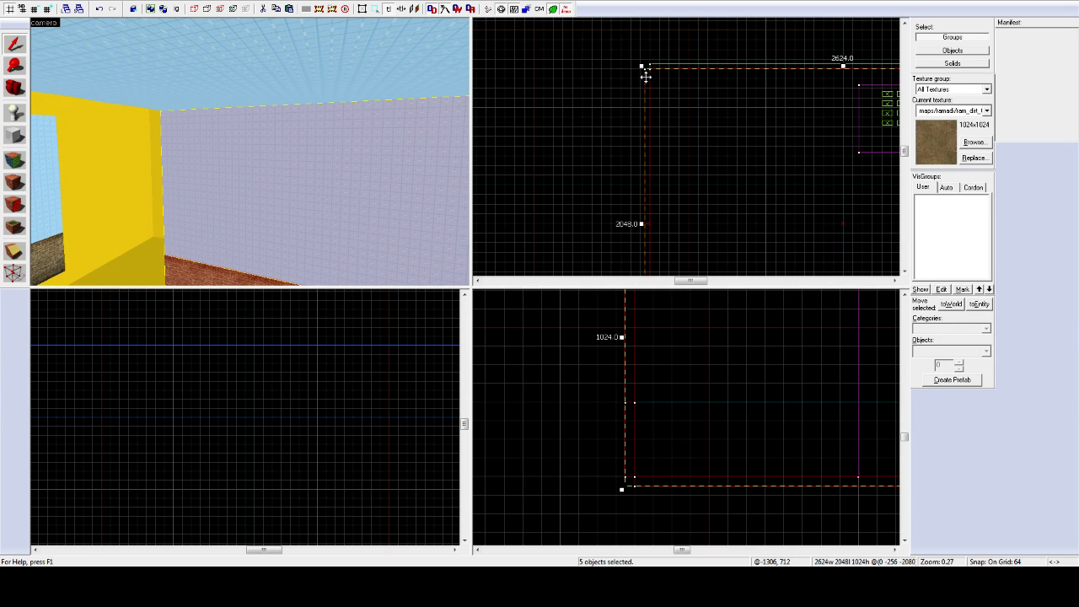
Step: Add the ceiling to the selected room brushes
key(z)
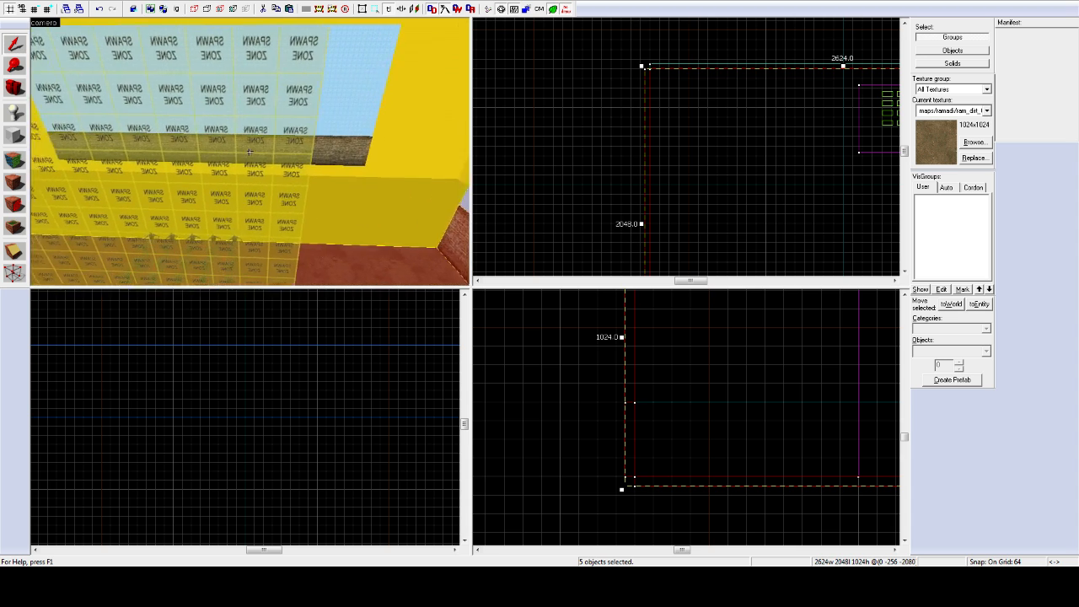
key(z)
key(z)
key(z)
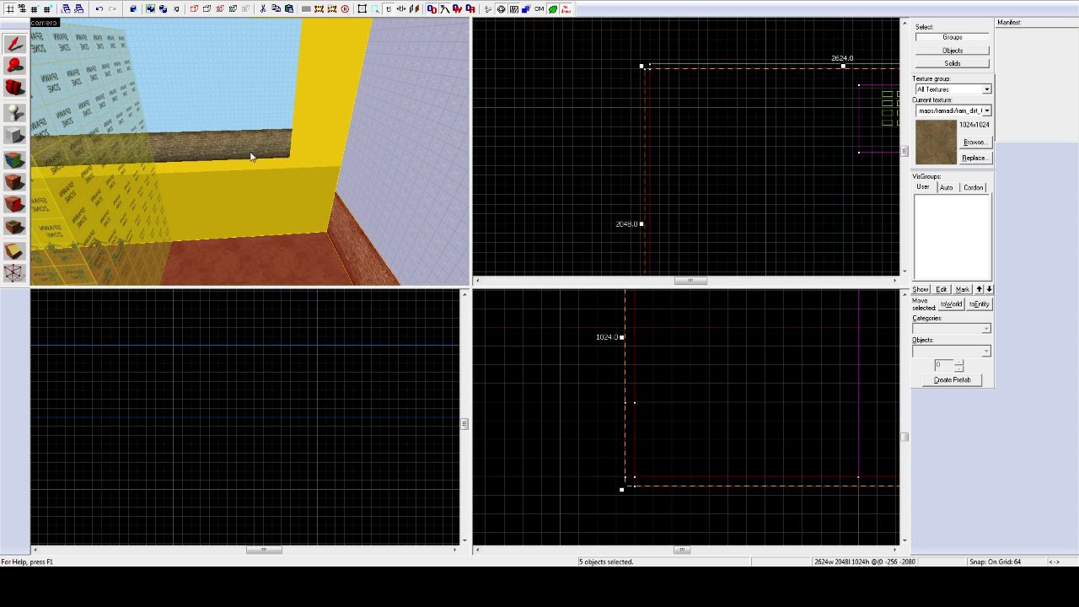
scroll(854, 73, down, 5)
scroll(827, 80, down, 5)
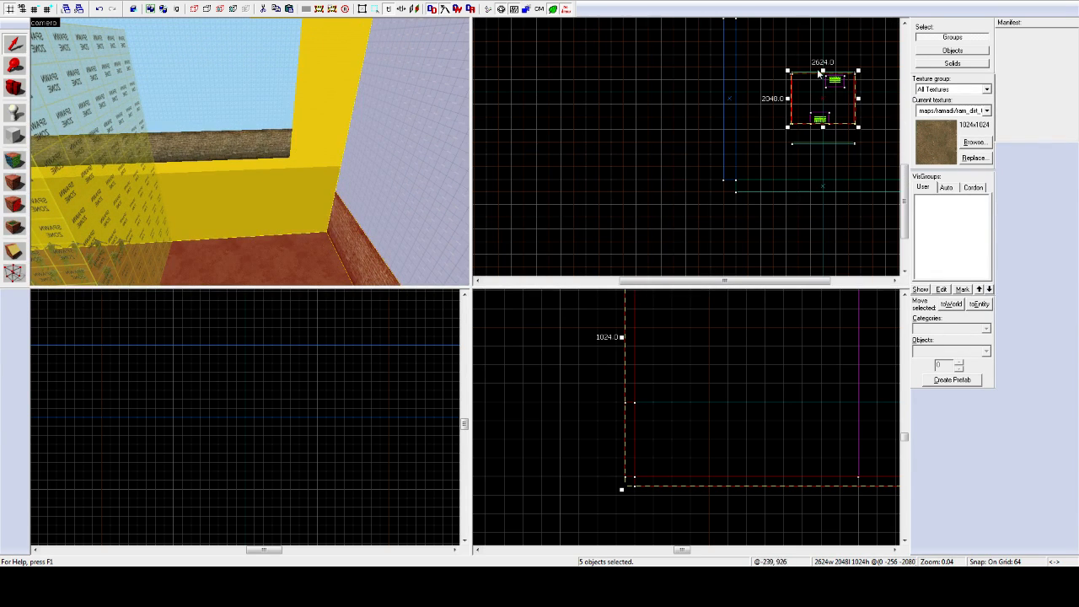
key(z)
key(z)
ctrl+click(259, 129)
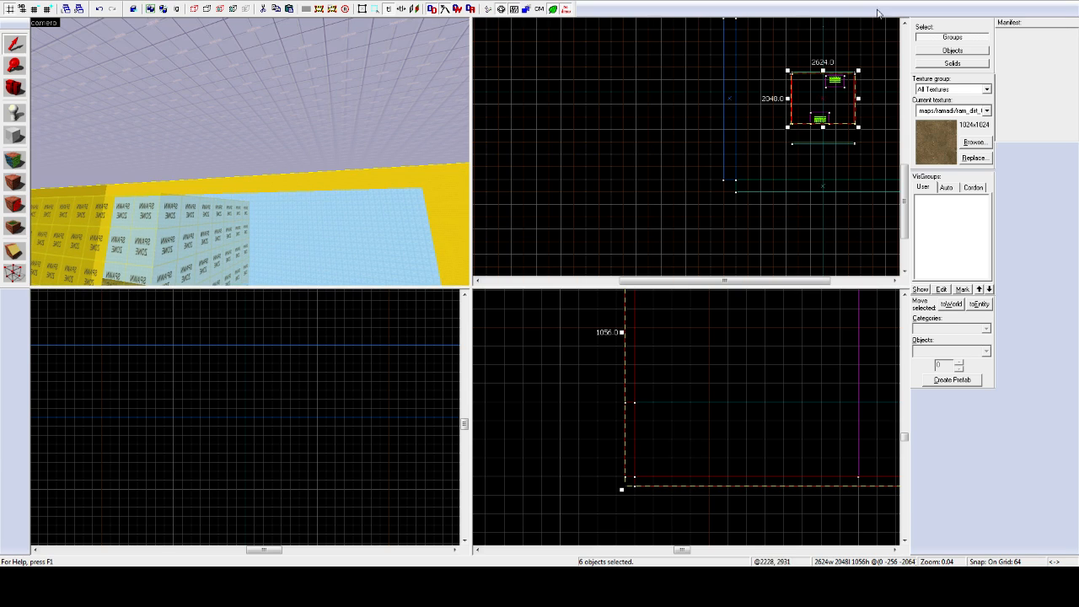
Step: Stretch the selected room brushes to 2816 units, then on a 32 grid to 2848
scroll(834, 64, up, 5)
scroll(722, 128, down, 8)
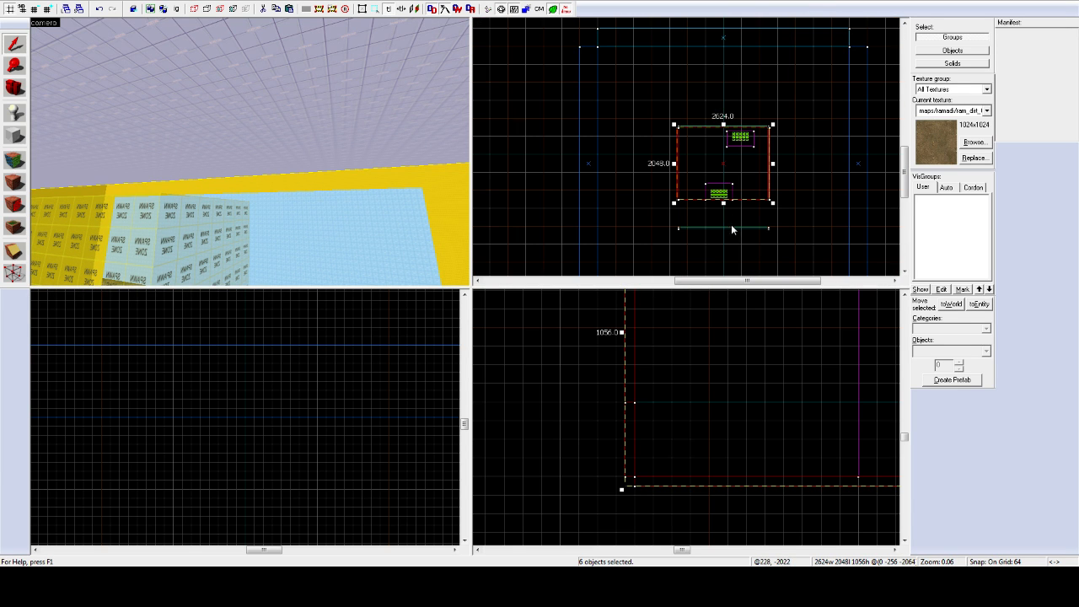
scroll(726, 219, up, 6)
scroll(710, 183, up, 6)
scroll(711, 135, down, 6)
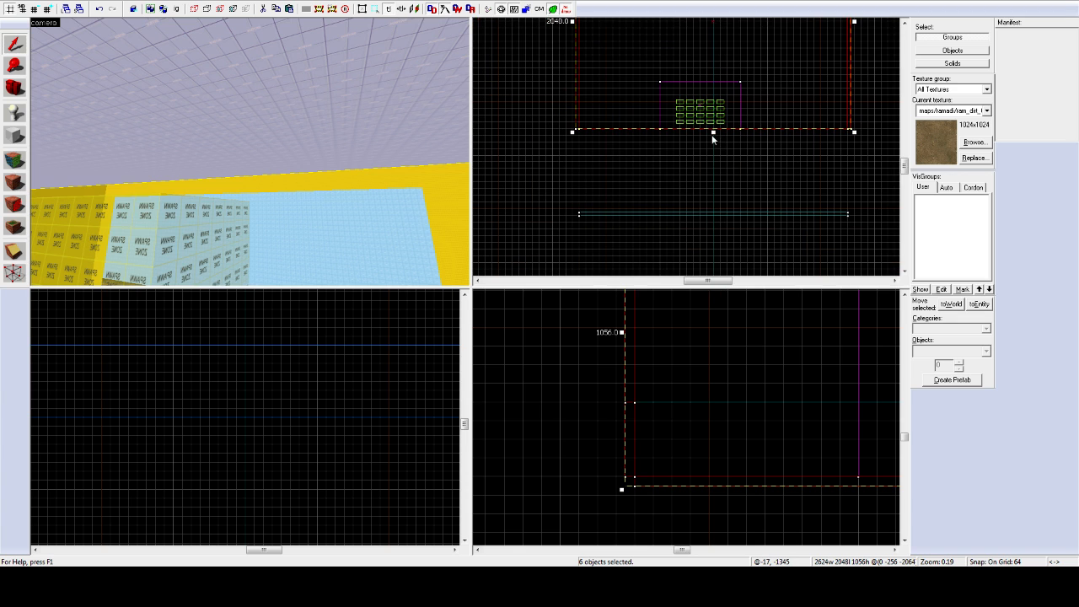
drag(712, 133, 713, 209)
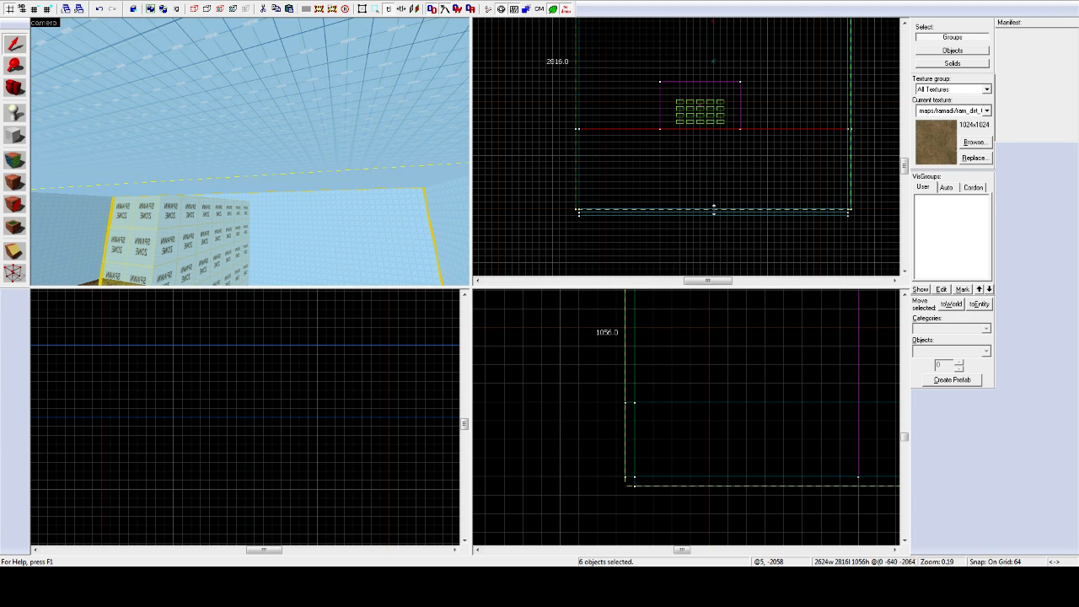
scroll(562, 220, up, 3)
click(34, 9)
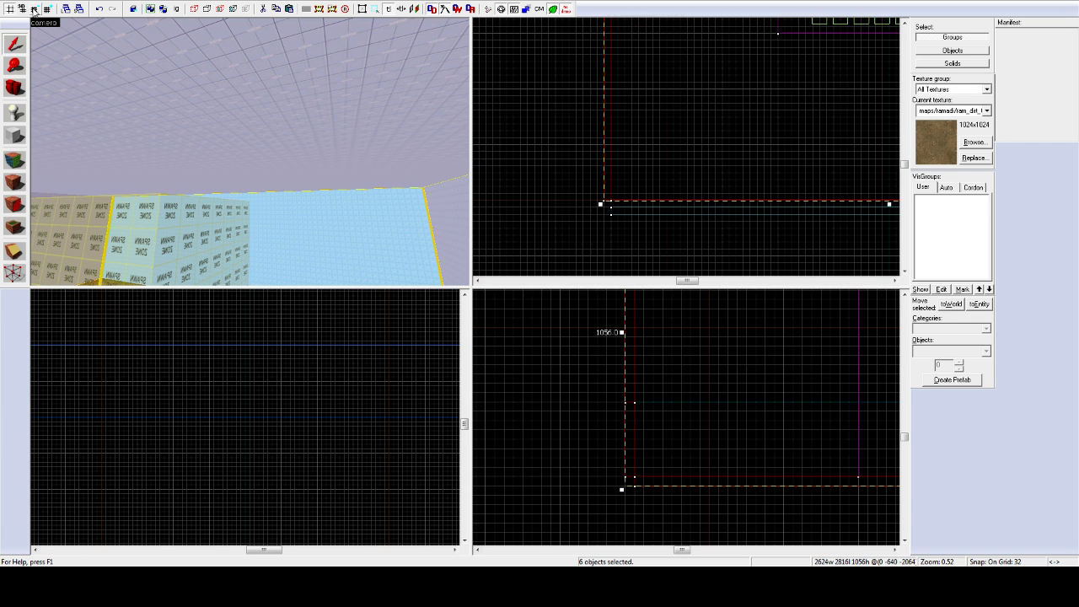
drag(889, 204, 890, 211)
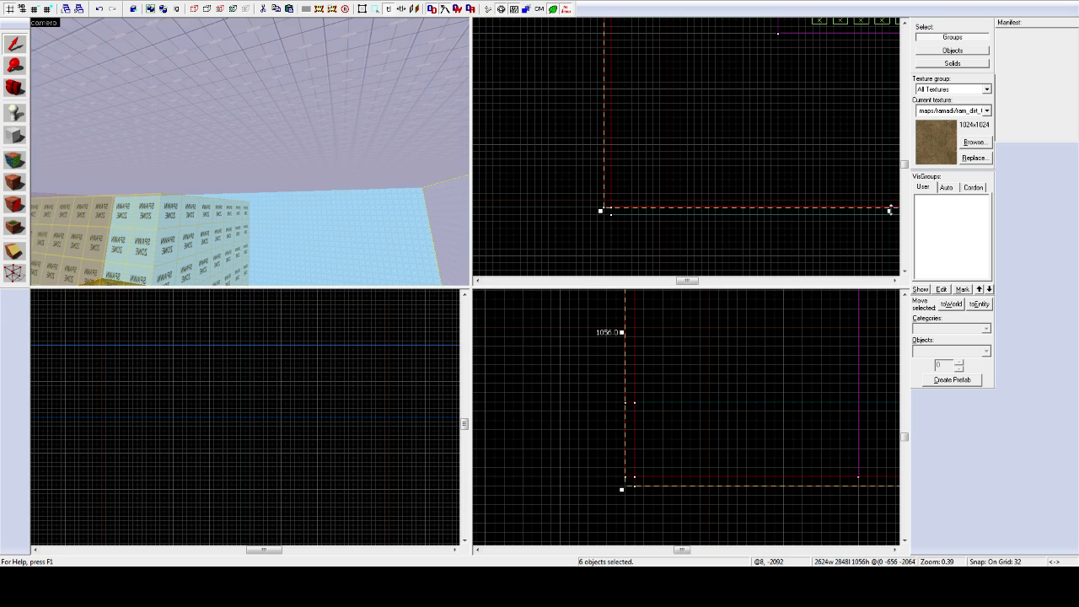
key(z)
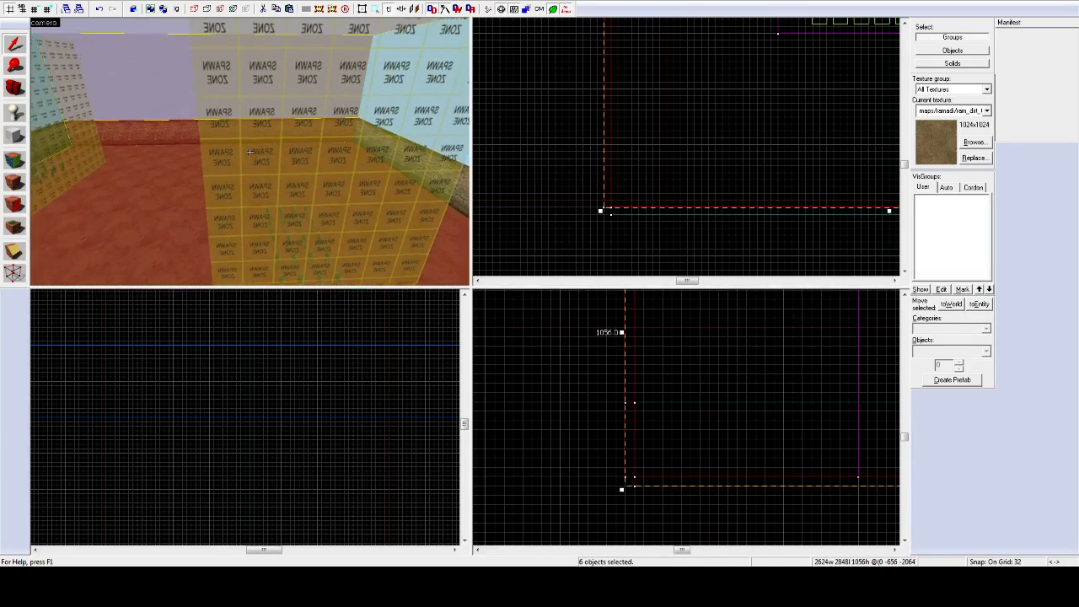
click(250, 152)
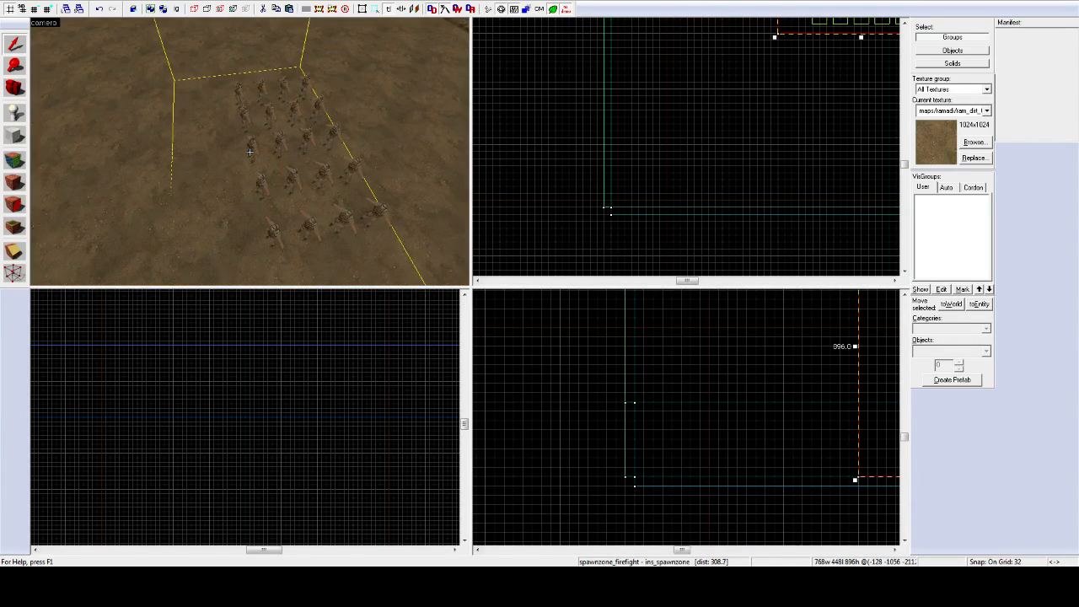
Step: Select the player spawn group and spawn zone and drag them lower in the top view
click(249, 152)
key(z)
scroll(257, 128, down, 6)
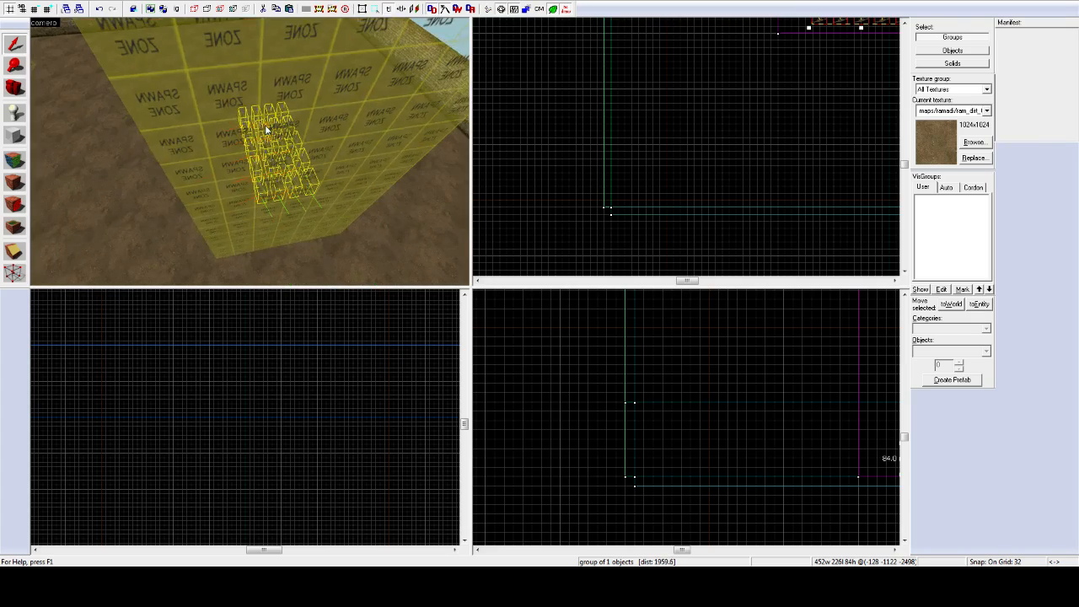
ctrl+click(266, 130)
key(z)
key(z)
scroll(792, 91, down, 4)
scroll(830, 97, up, 1)
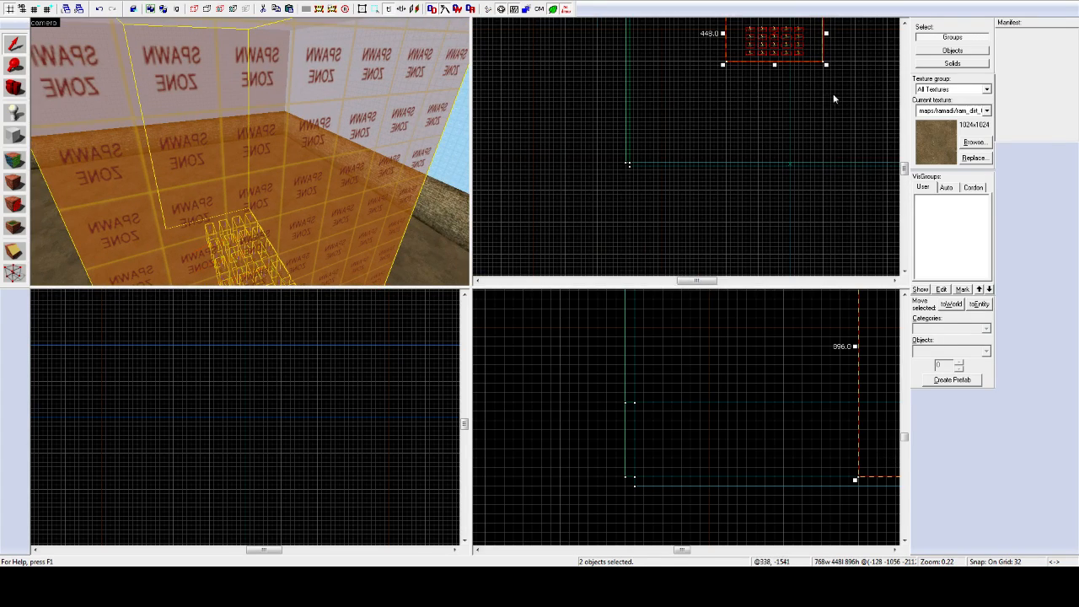
drag(776, 34, 785, 133)
Step: Move the player spawn group left to sit within the spawn zone
key(z)
key(z)
click(149, 146)
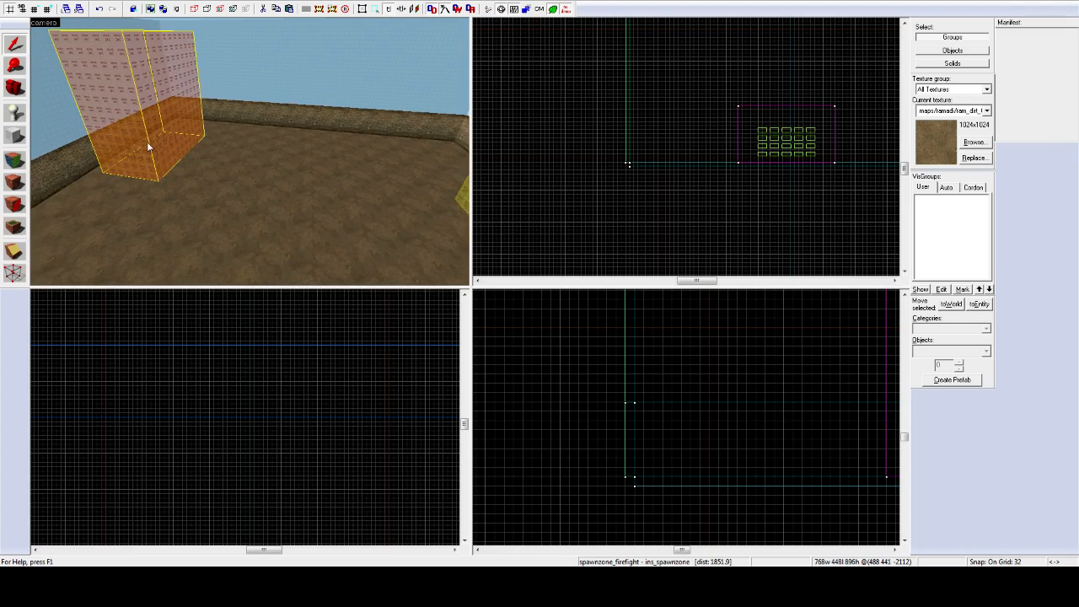
key(z)
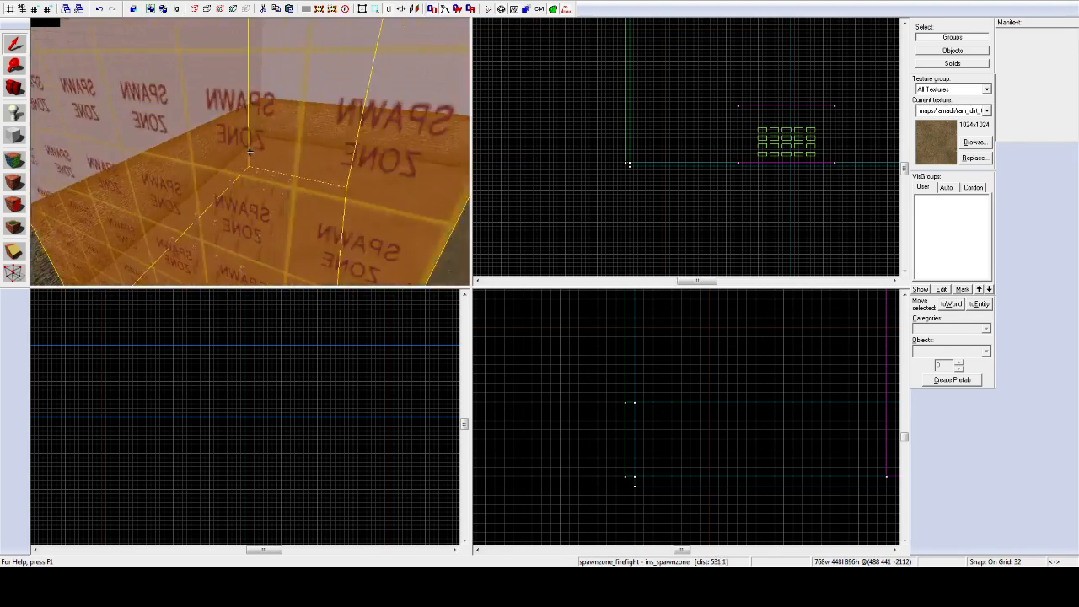
key(z)
click(245, 184)
scroll(679, 123, down, 8)
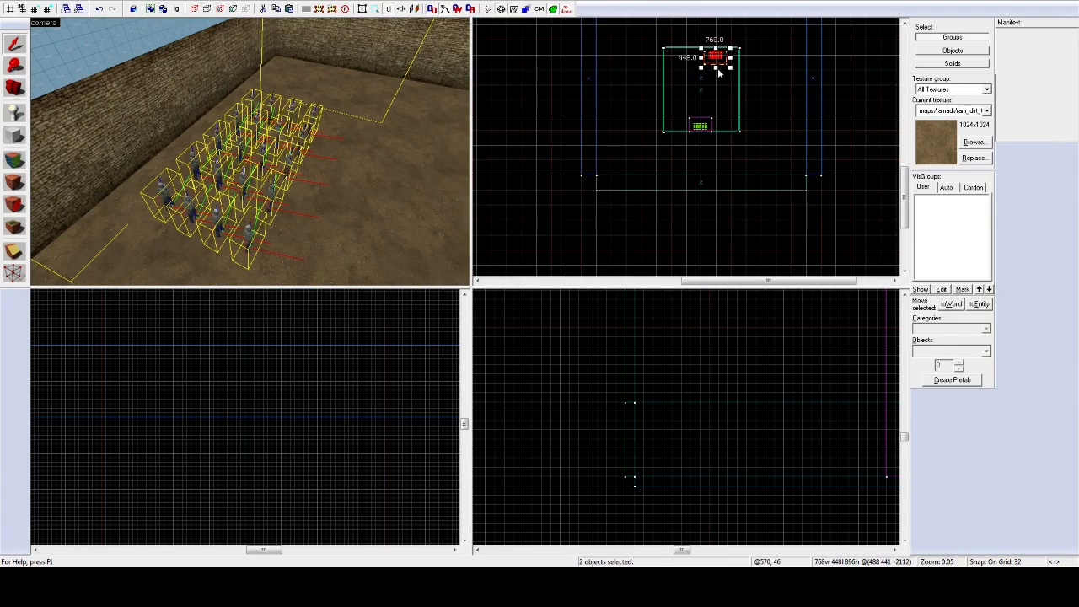
scroll(717, 65, up, 9)
drag(722, 52, 645, 41)
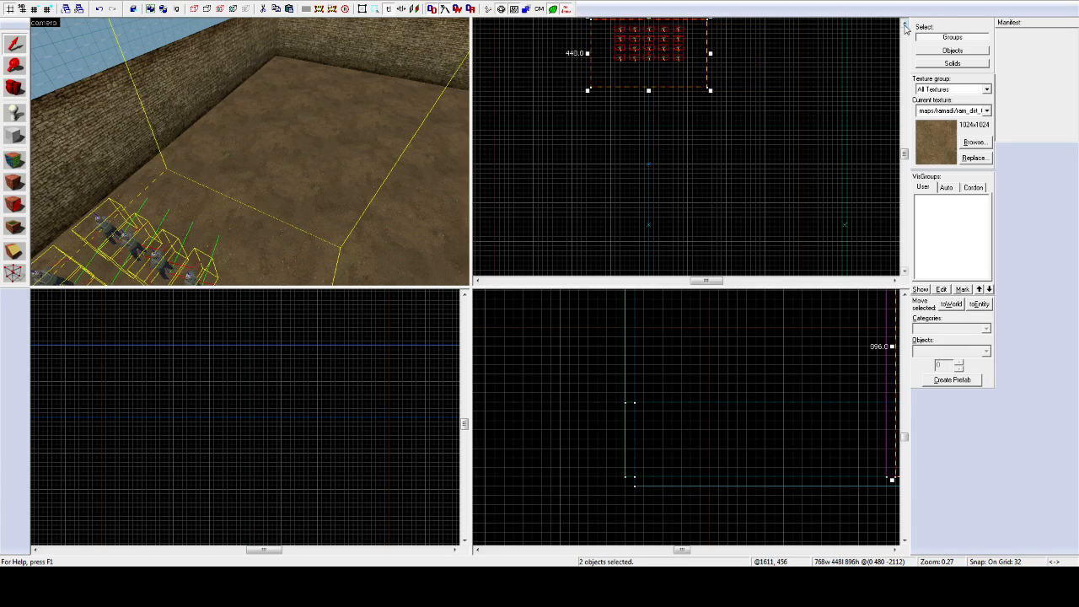
click(906, 27)
scroll(654, 103, up, 3)
drag(655, 102, 658, 82)
Step: Select the spawn zone and soldier spawn group and shift them 32 units right
key(z)
key(w)
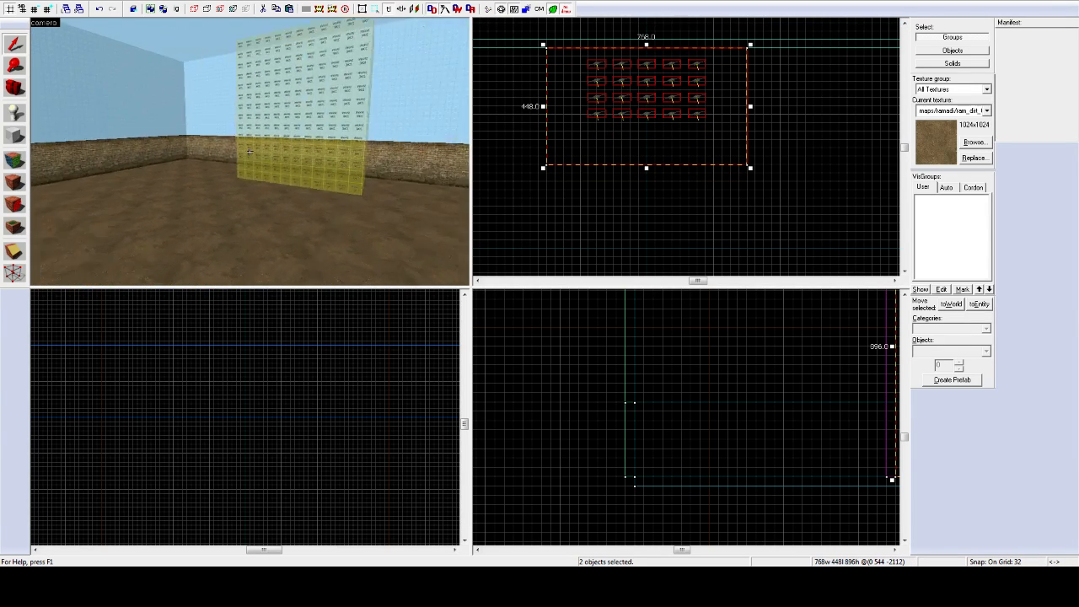
key(w)
key(z)
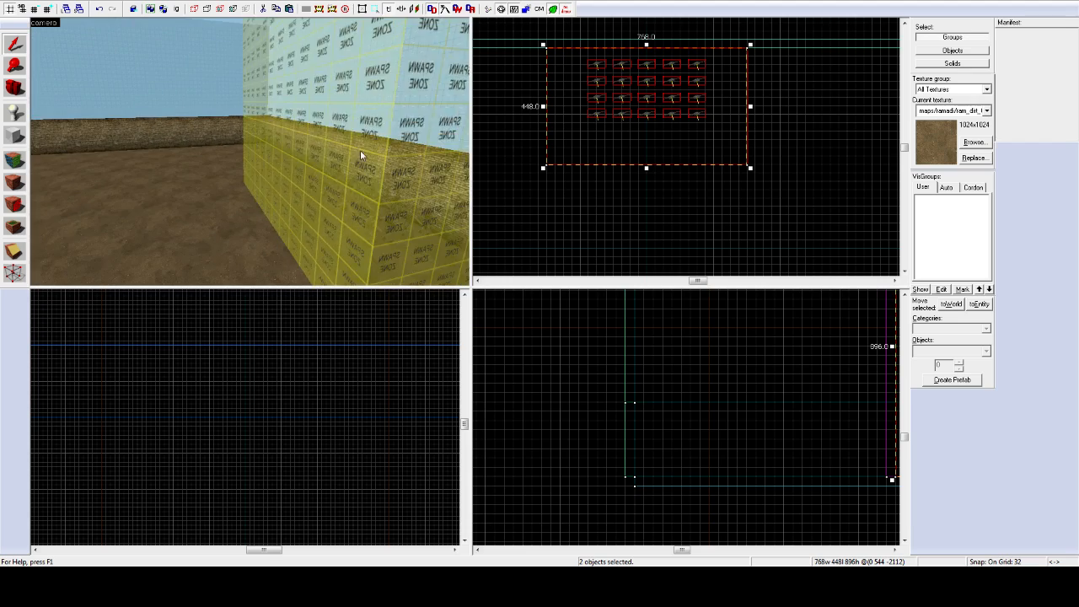
click(360, 155)
key(z)
key(w)
key(z)
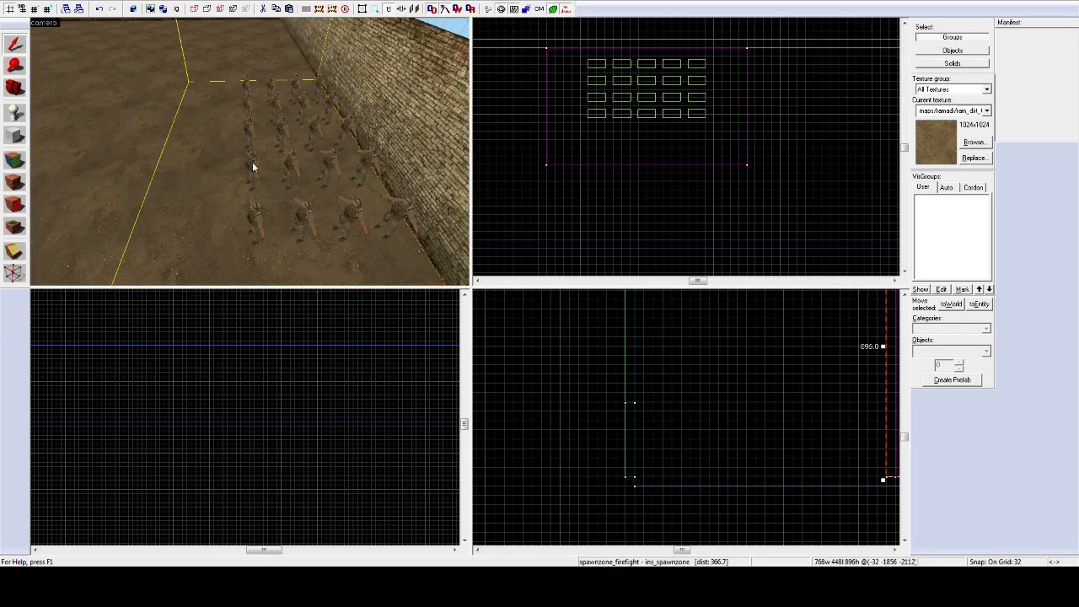
ctrl+click(253, 167)
scroll(667, 158, up, 5)
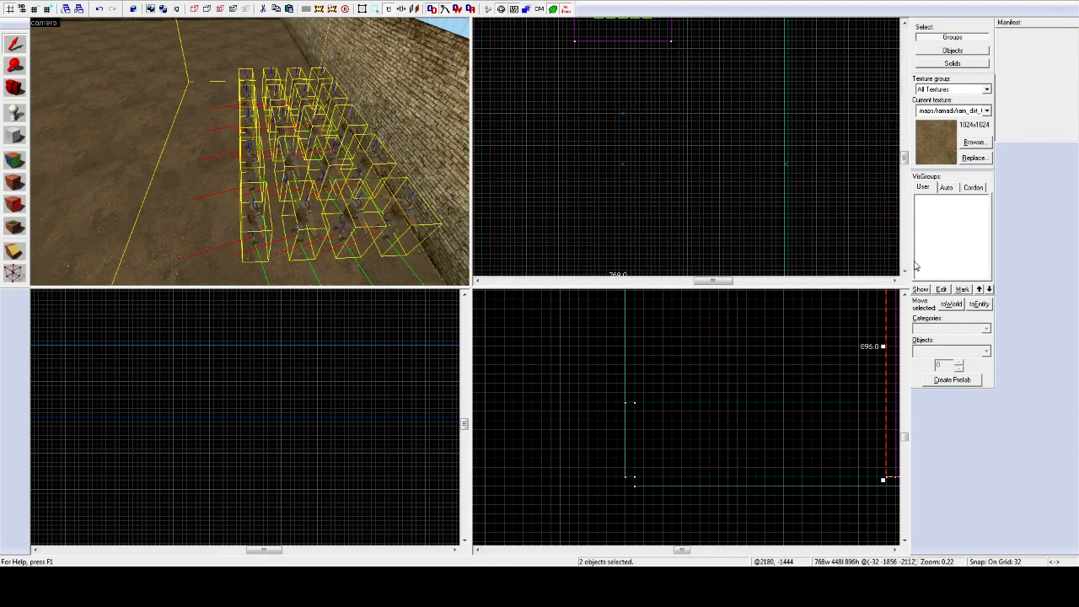
scroll(630, 270, up, 5)
drag(594, 156, 607, 159)
Step: Fly the 3D camera around to inspect the relocated spawn zone and its soldiers
scroll(606, 159, down, 10)
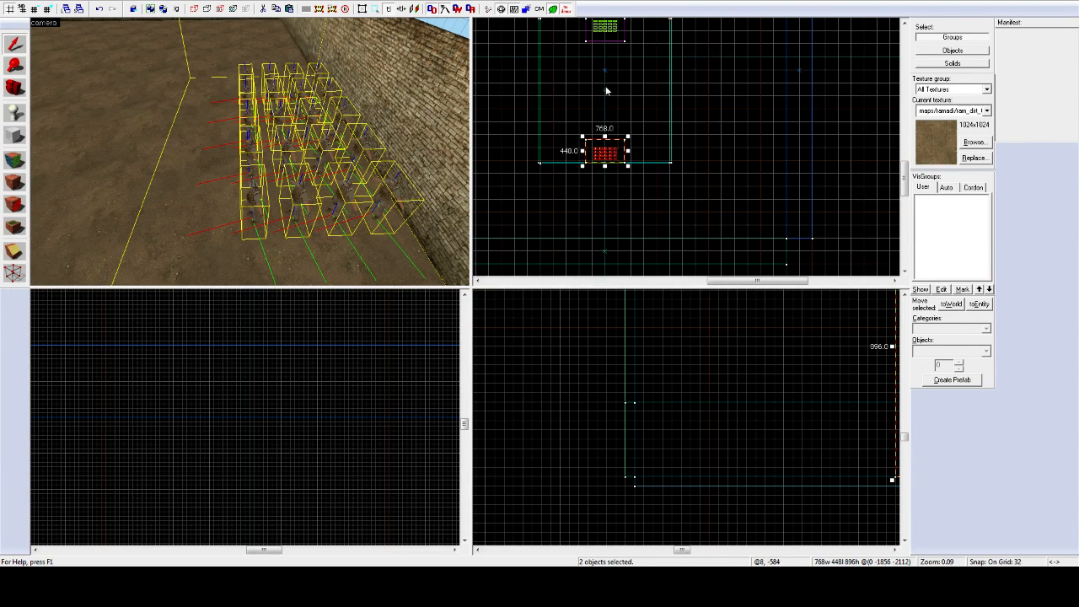
scroll(606, 90, up, 2)
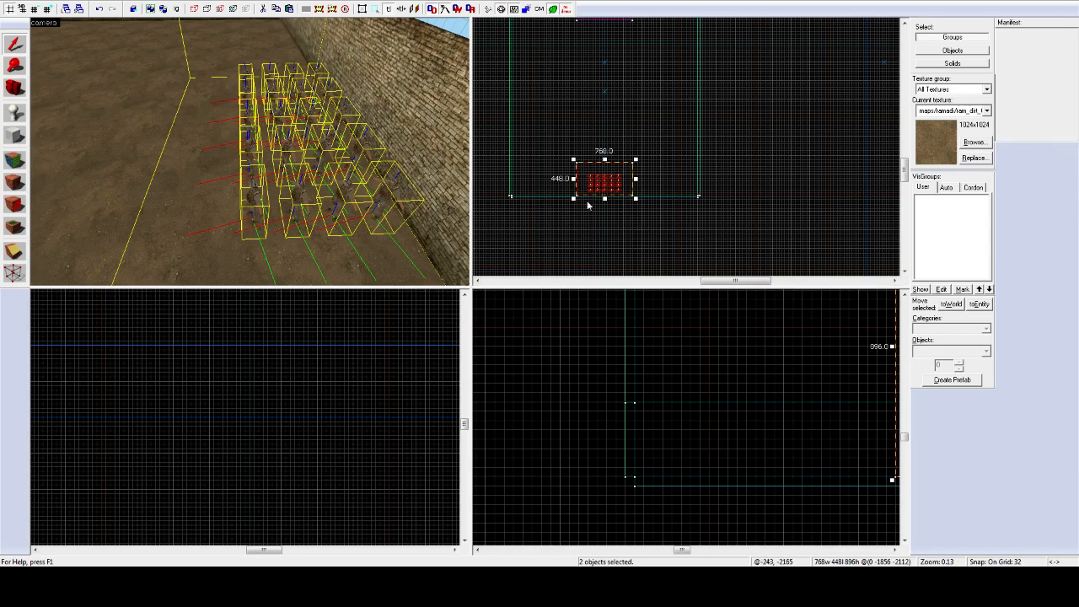
scroll(603, 178, up, 5)
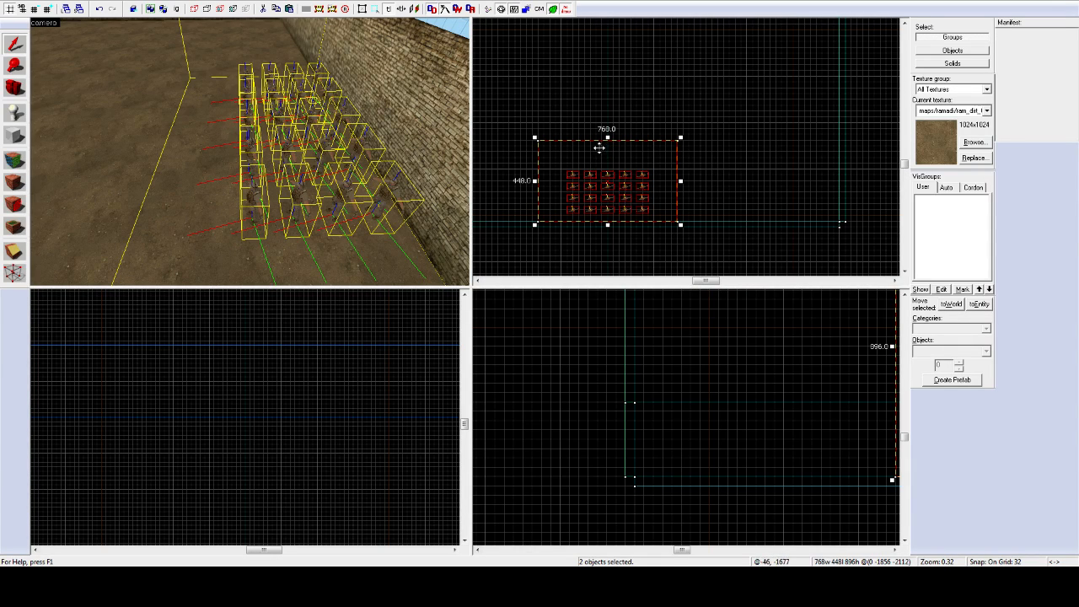
key(z)
key(w)
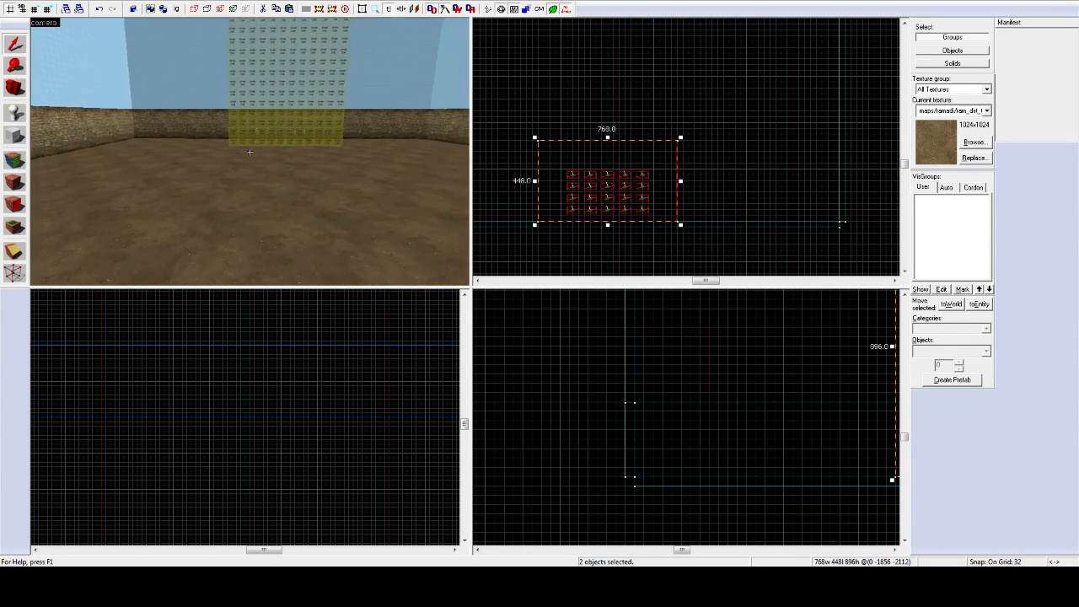
key(s)
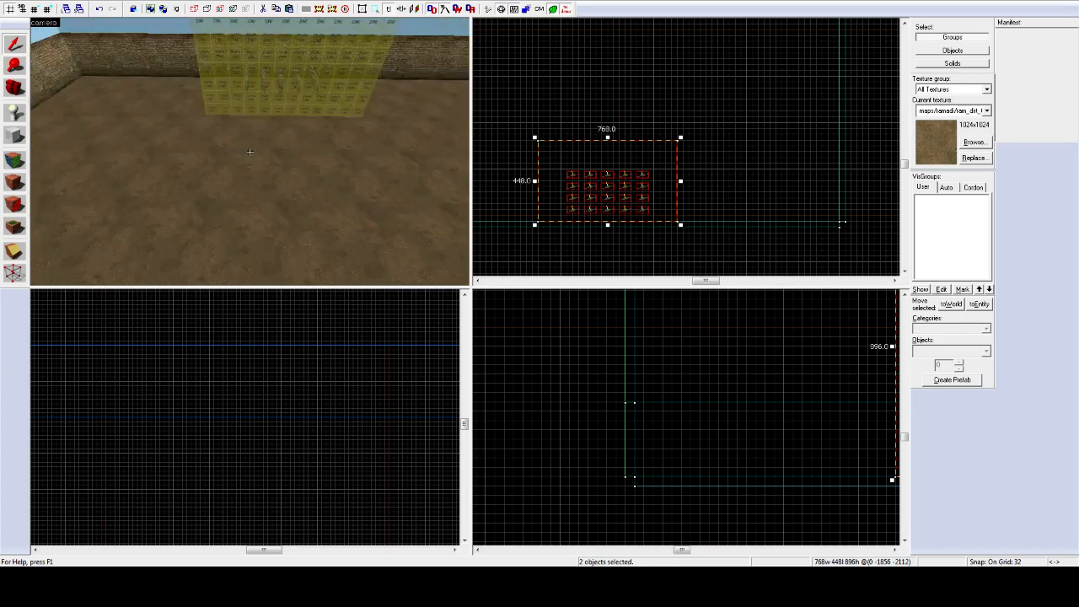
key(w)
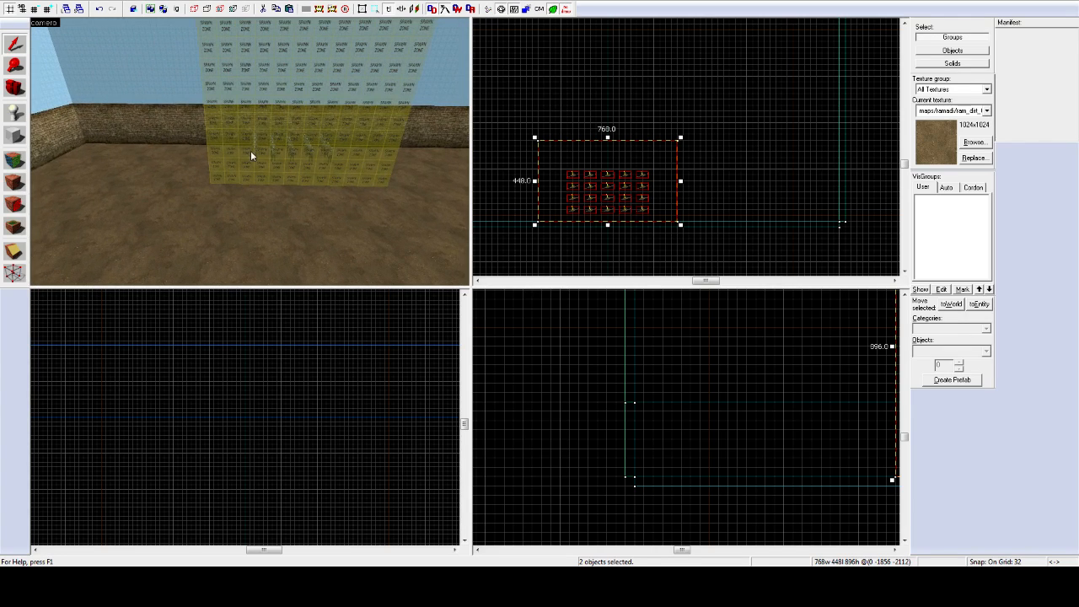
key(z)
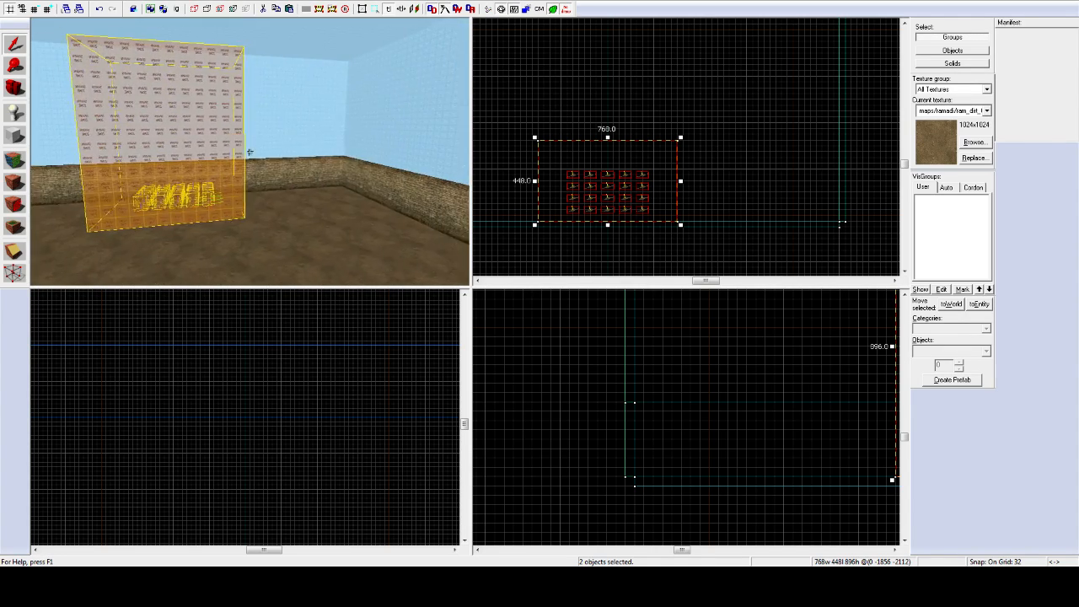
key(z)
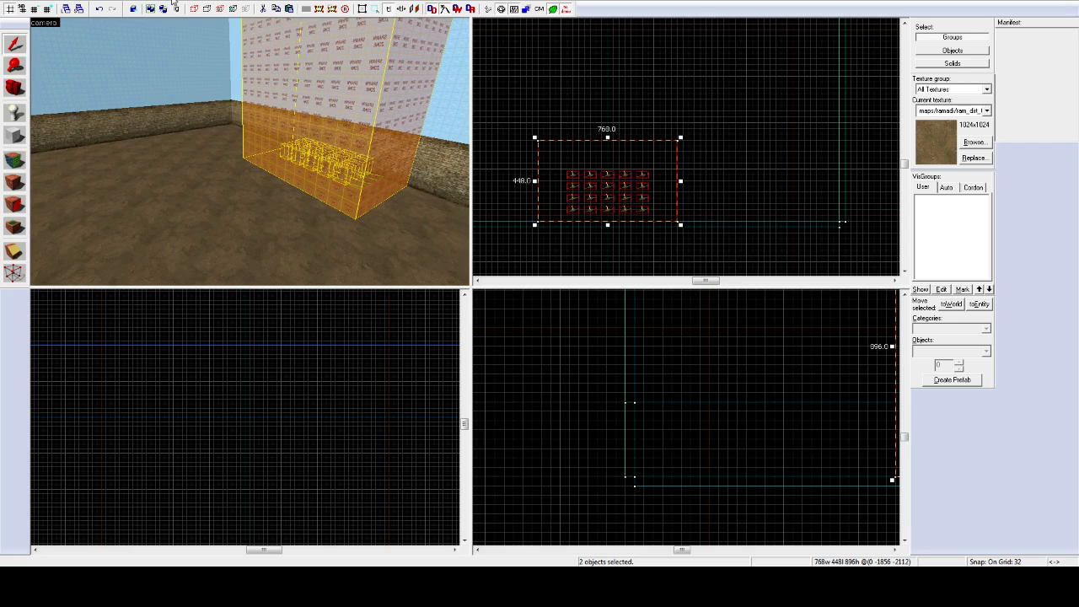
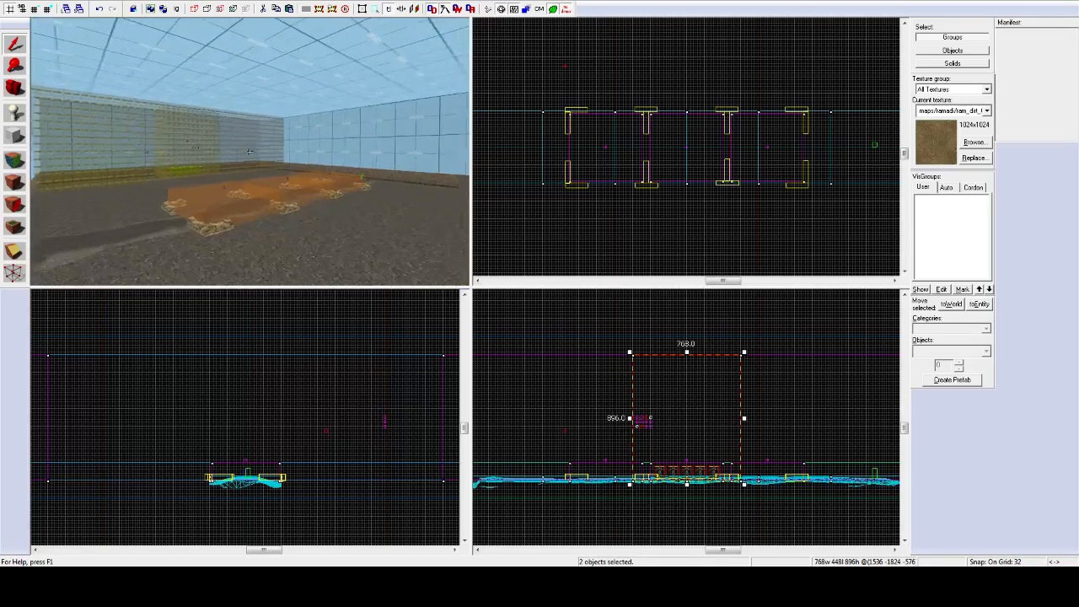
Step: Fly the 3D camera down and close to the orange capture zones
key(w)
key(z)
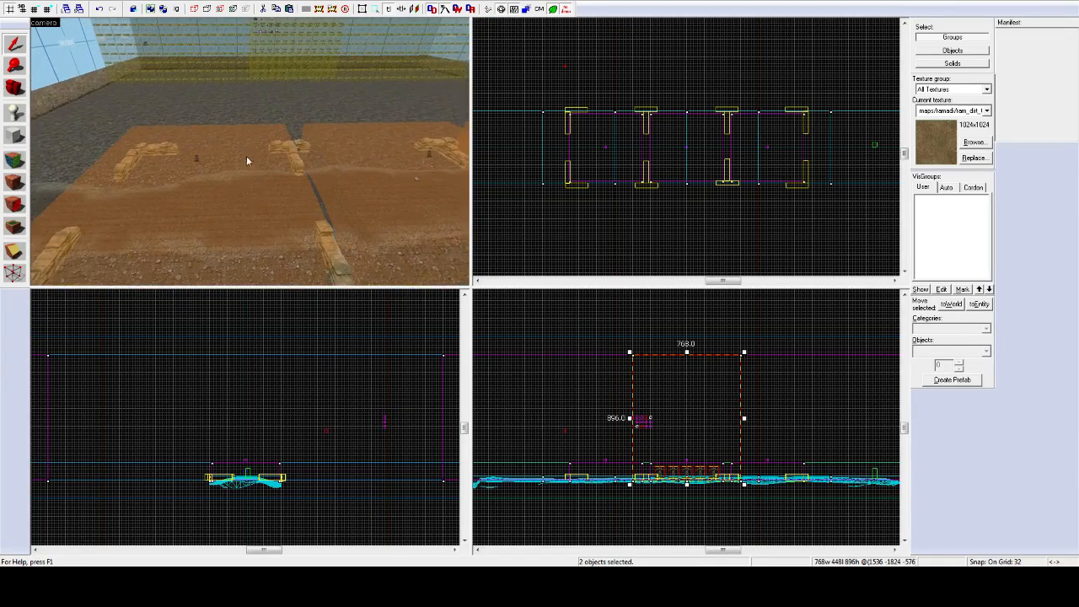
key(z)
key(w)
key(w)
key(a)
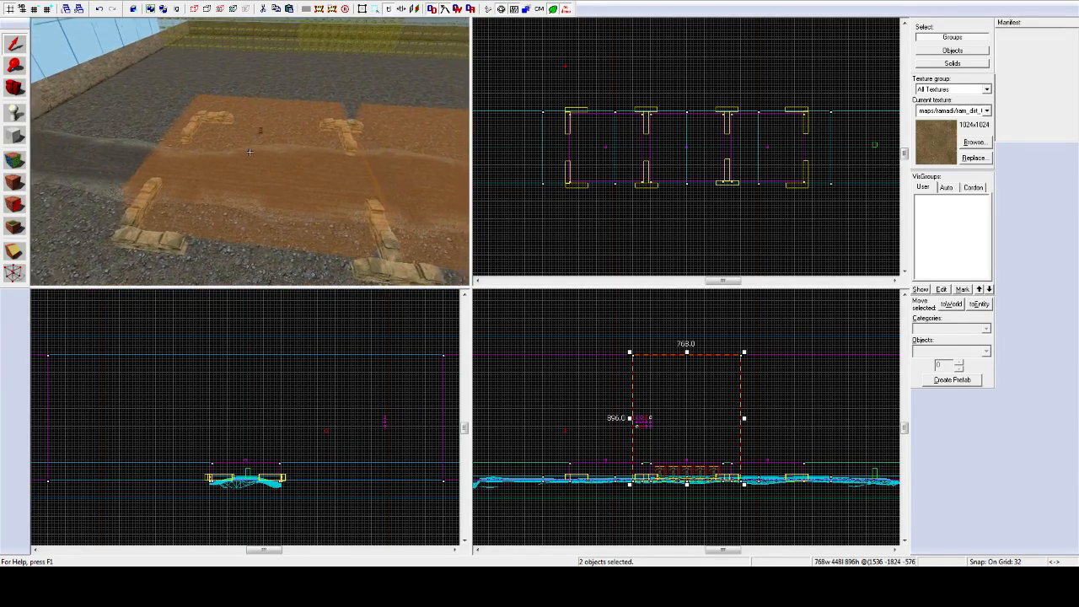
key(w)
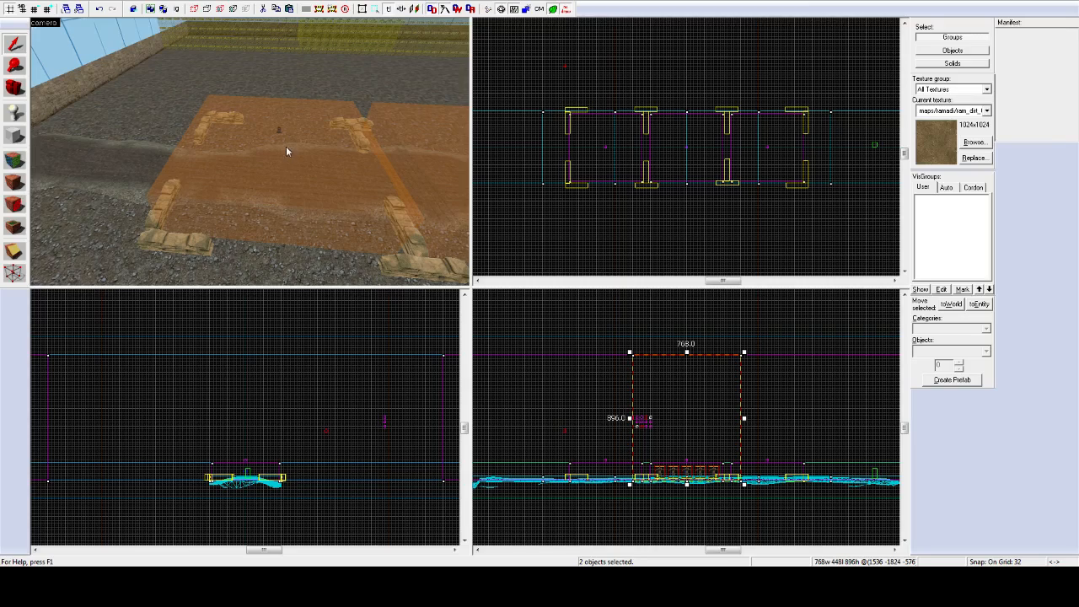
Step: Ctrl+click cz_1, the other capture zone triggers and their control_point props into one selection
click(266, 158)
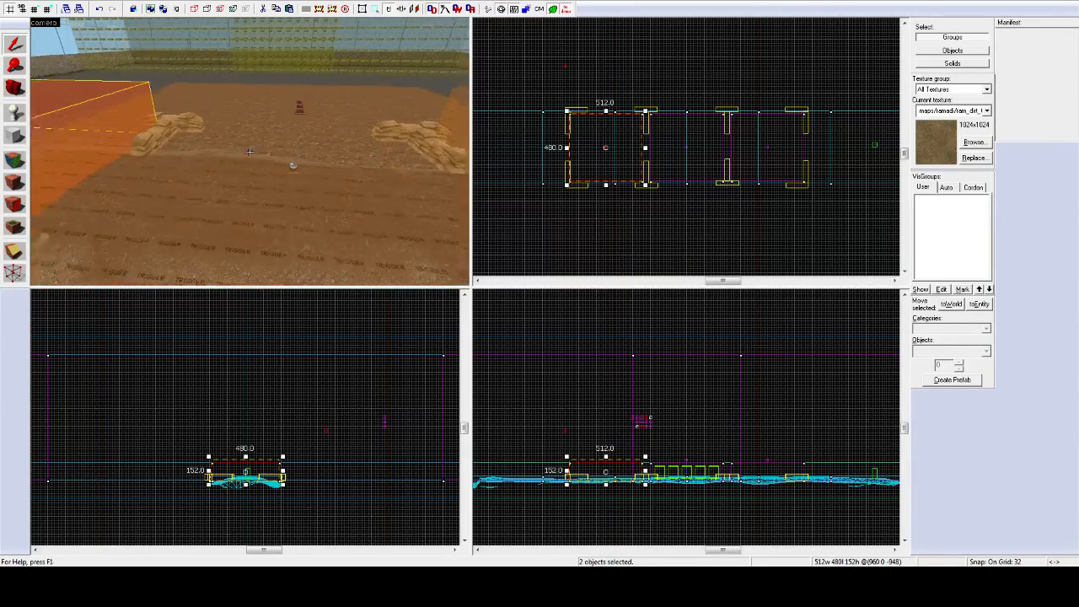
ctrl+click(286, 163)
ctrl+click(282, 111)
key(z)
key(w)
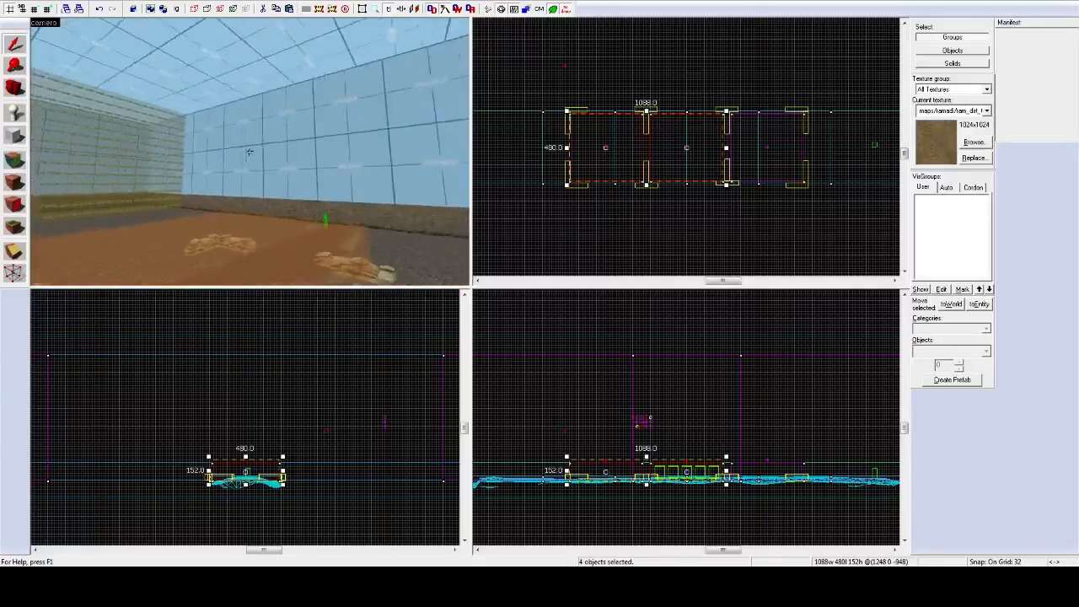
key(z)
ctrl+click(240, 148)
key(z)
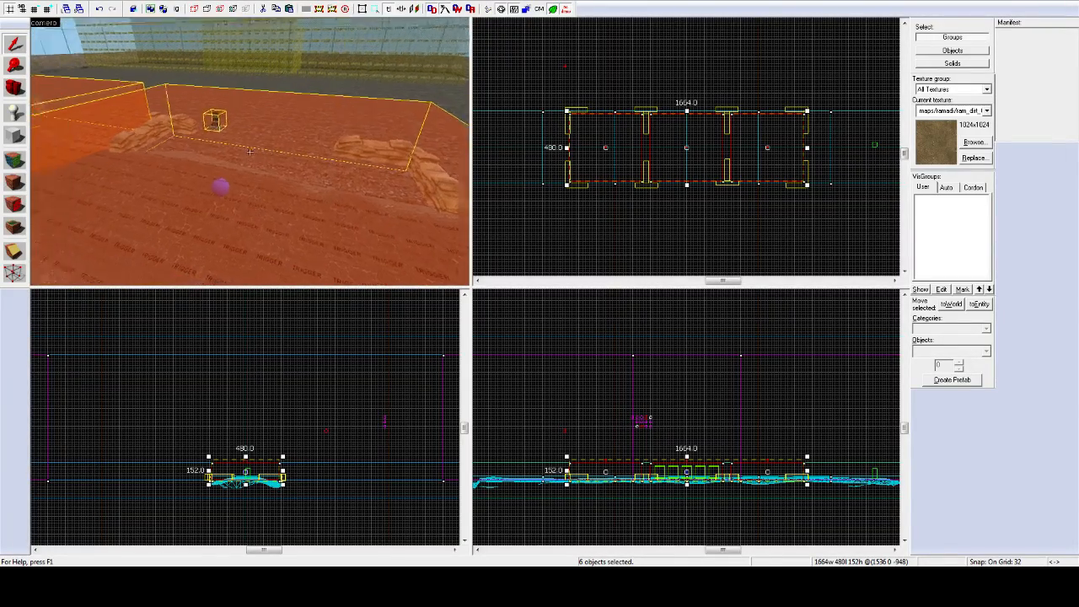
key(w)
key(s)
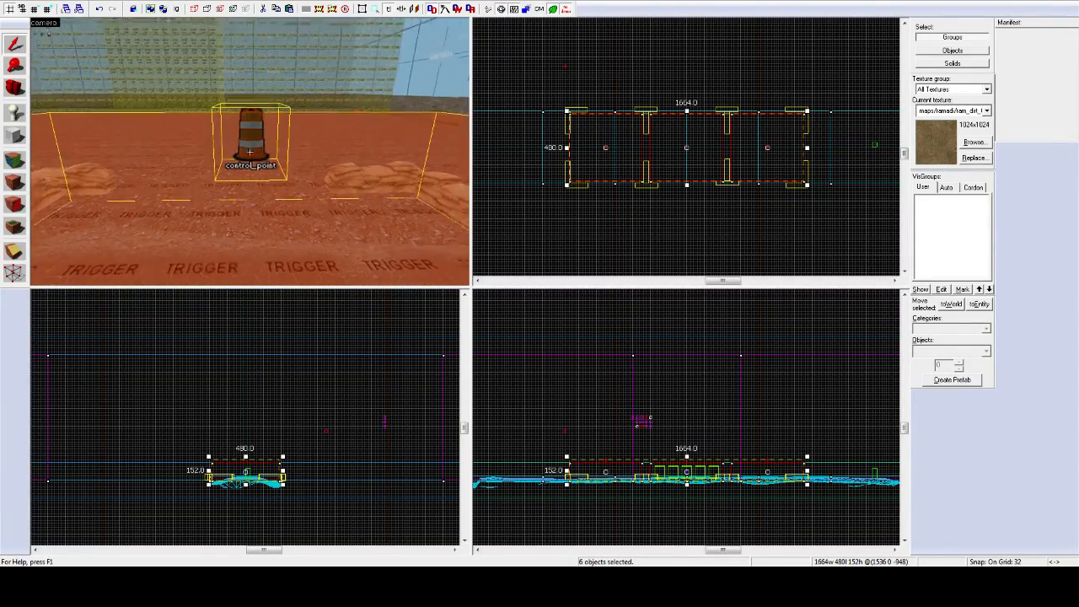
key(d)
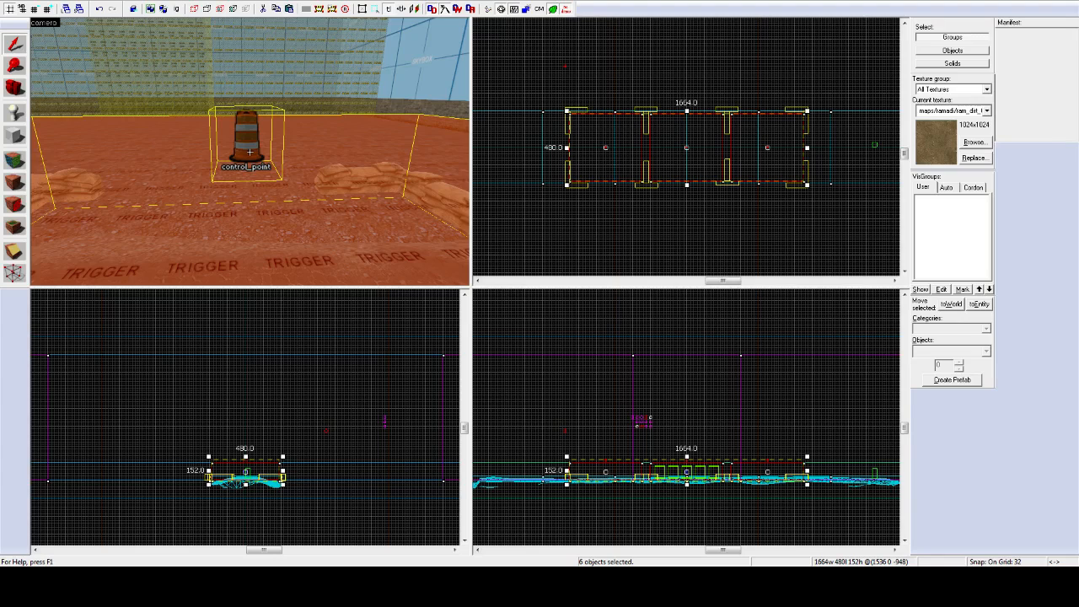
key(a)
key(d)
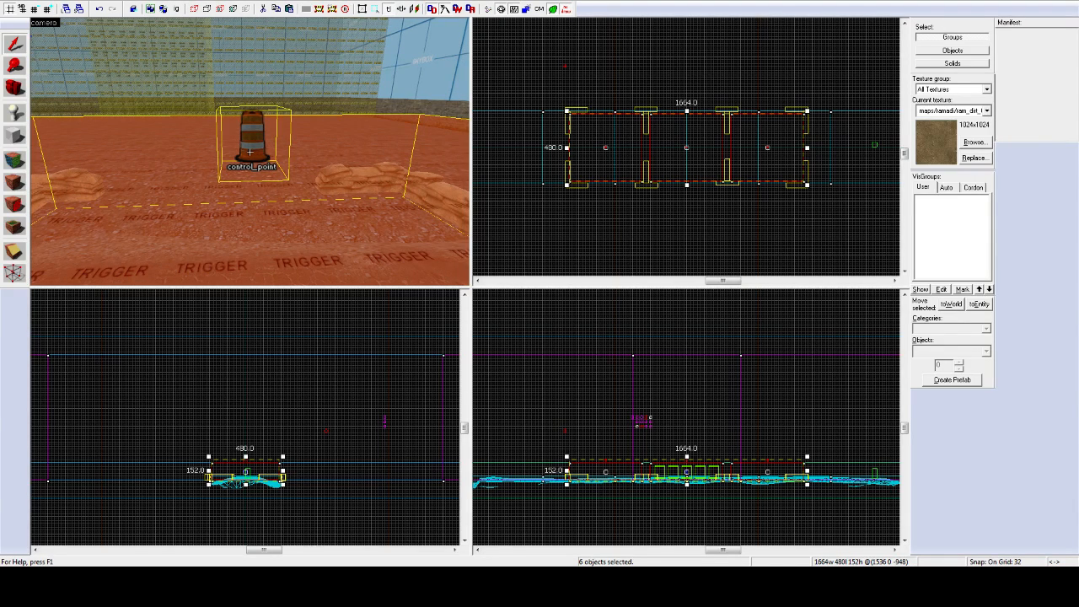
key(w)
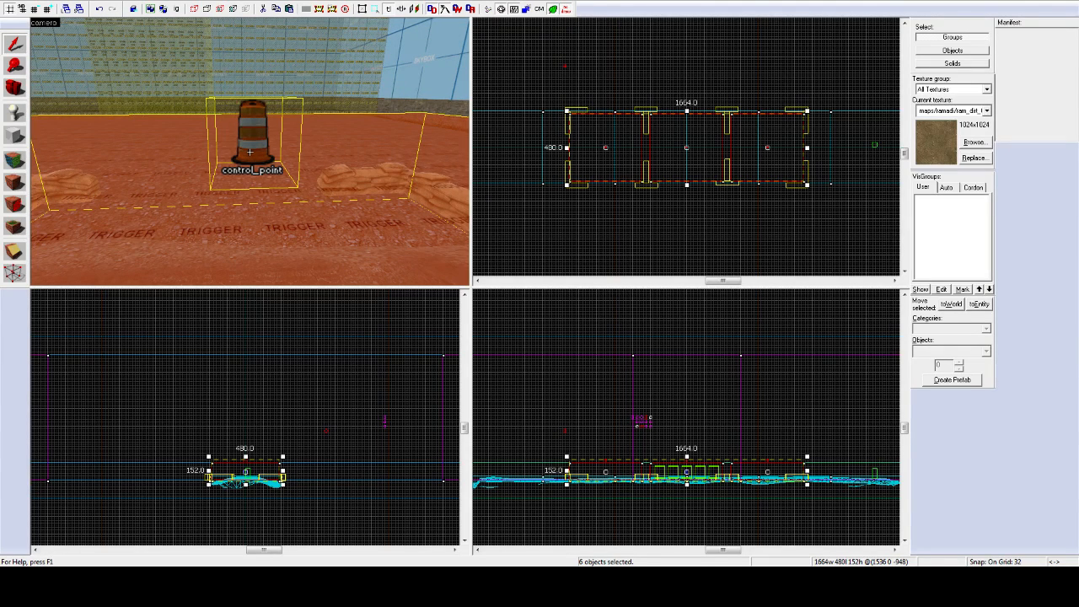
key(s)
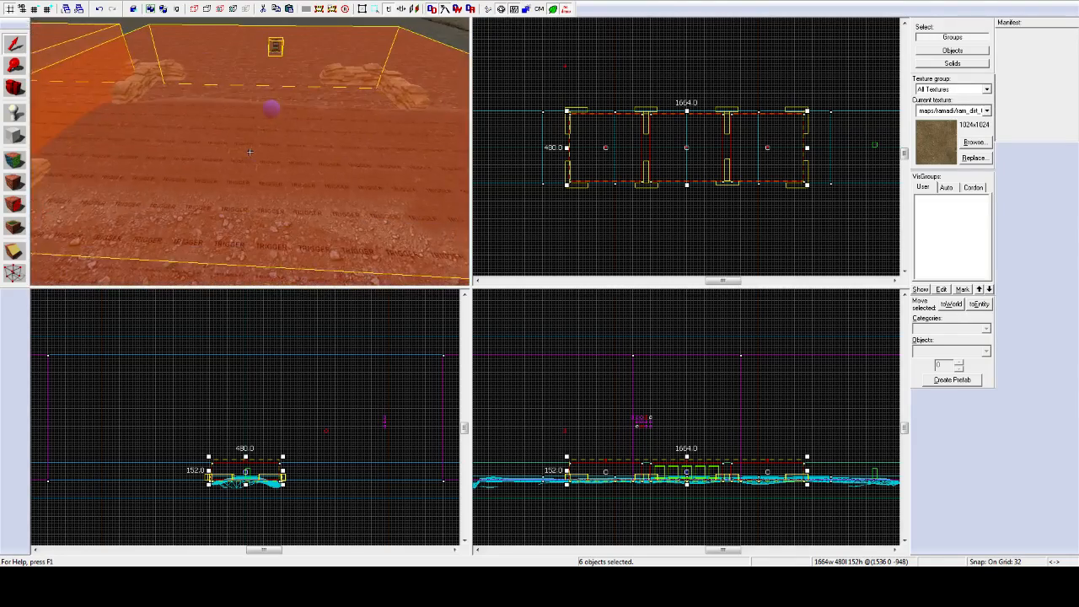
key(s)
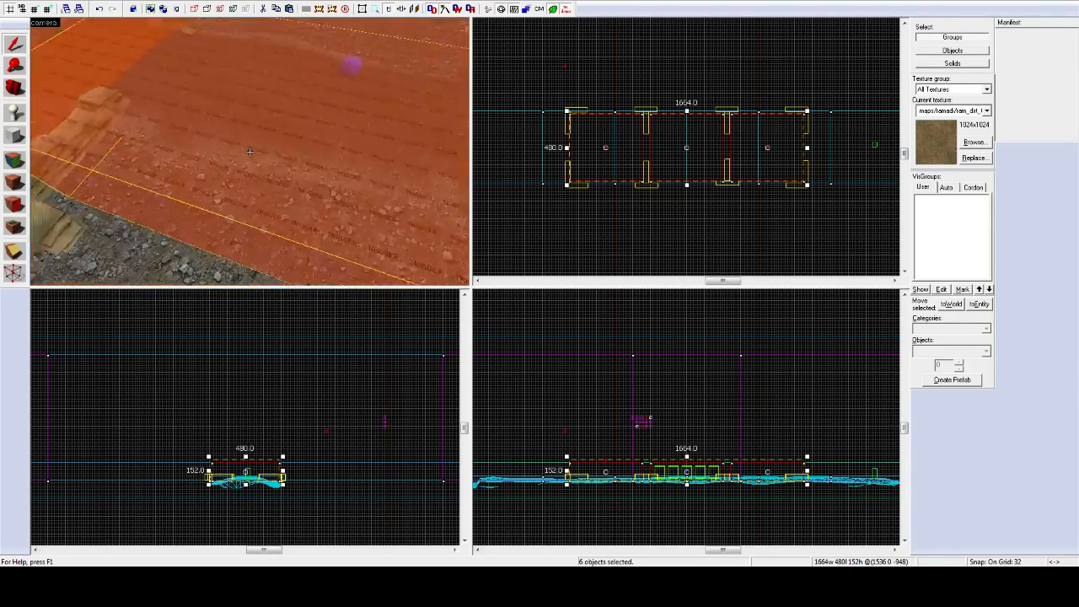
key(a)
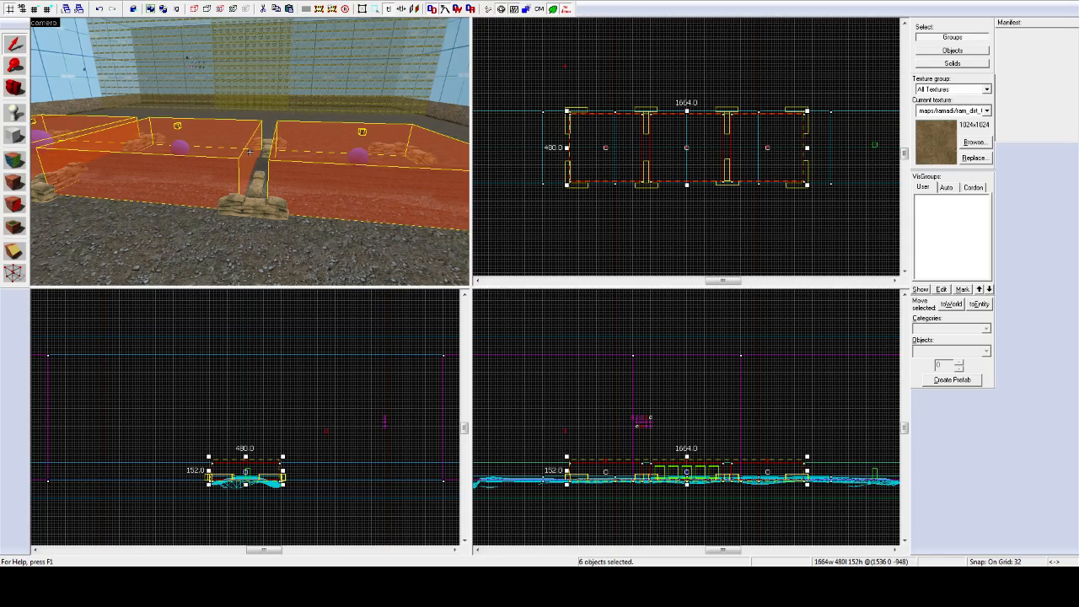
Step: Ctrl+click one object in the 3D view to drop it from the capture-zone selection
key(shift+z)
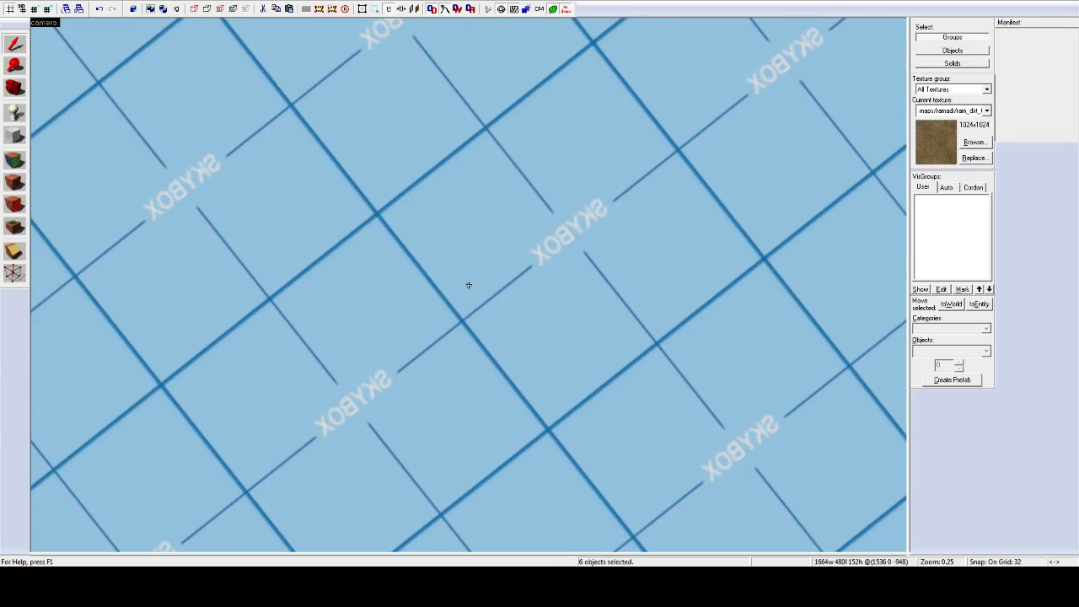
key(shift+z)
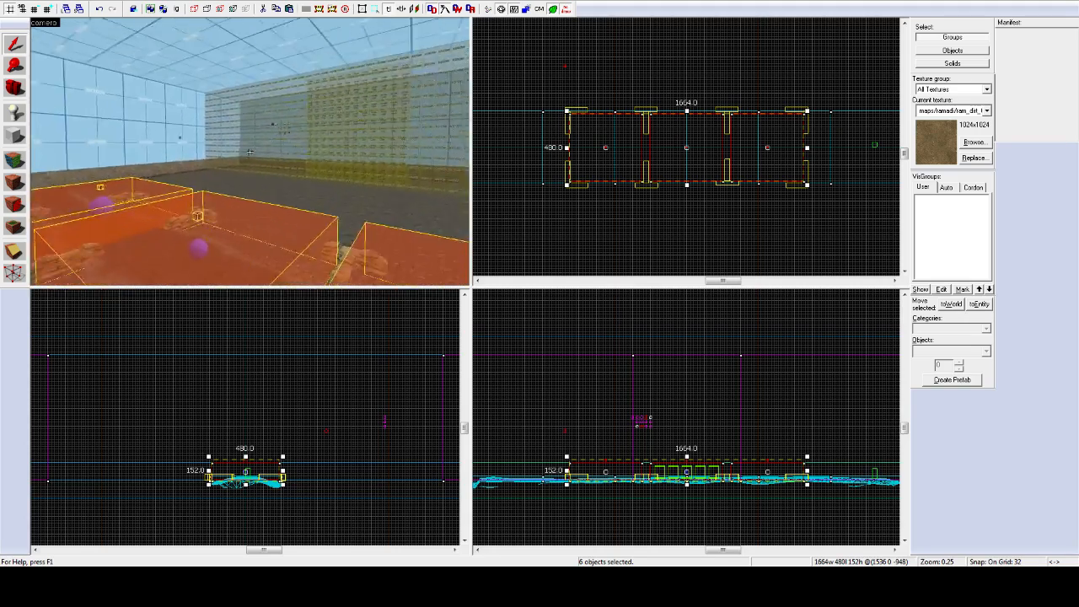
key(d)
ctrl+click(249, 152)
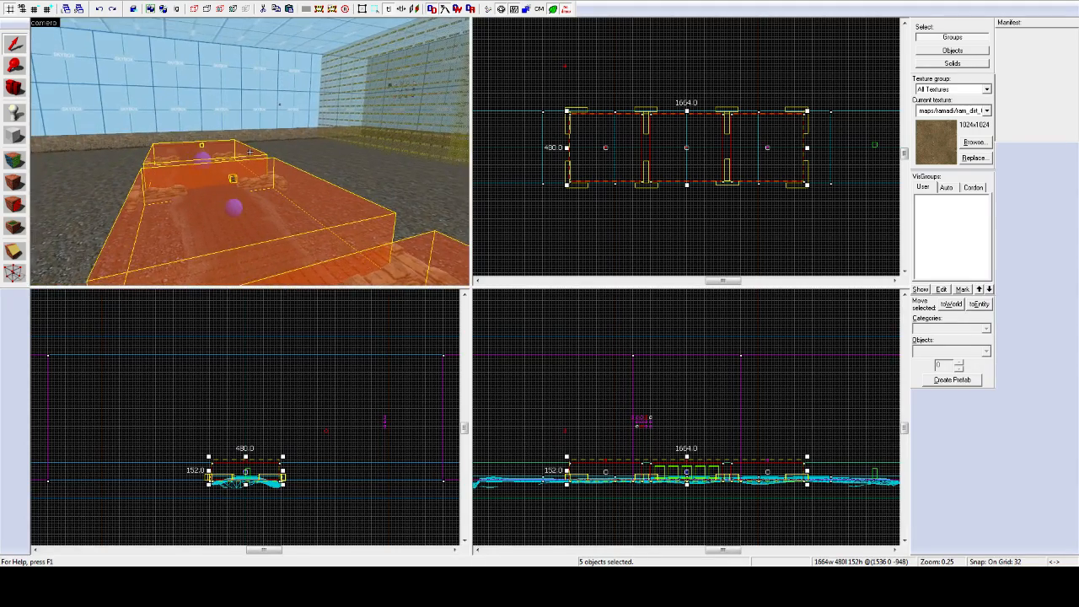
Step: Enlarge the 3D view and fly around the three capture zone boxes, viewing them from the left
key(d)
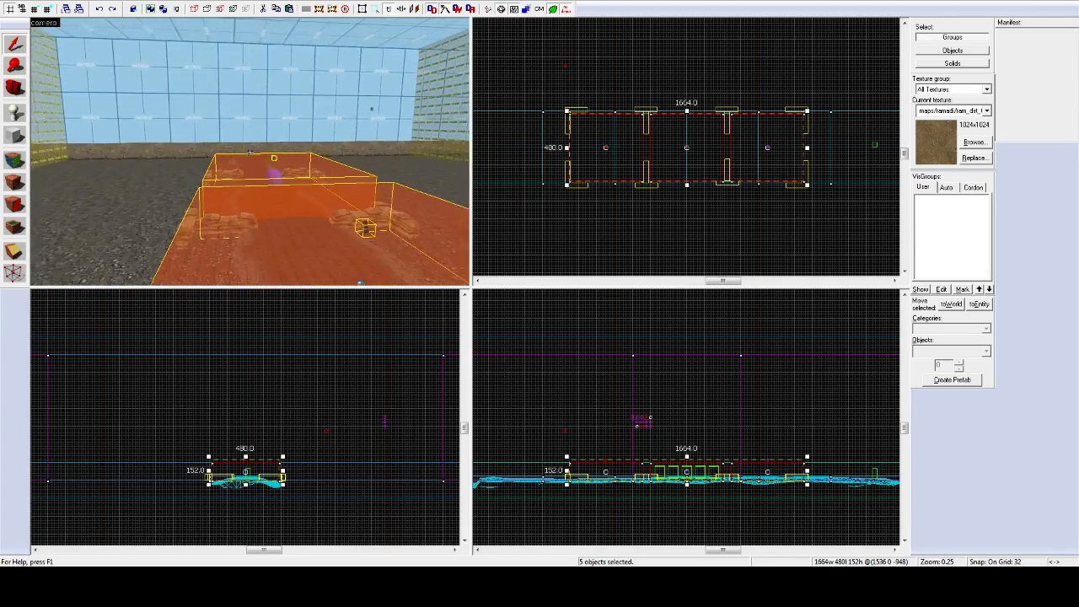
key(z)
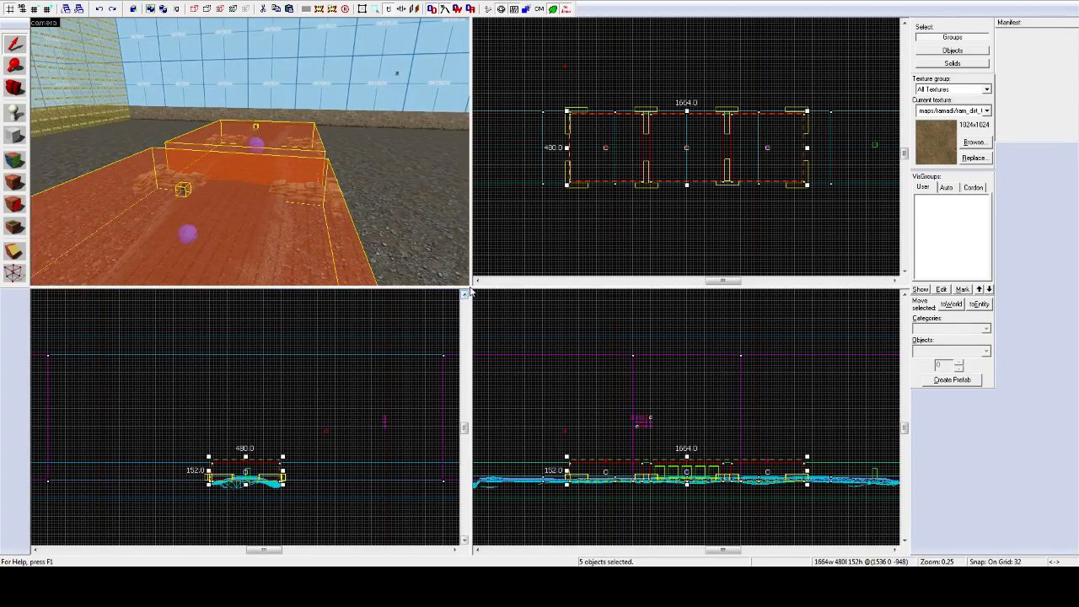
drag(462, 290, 882, 512)
key(z)
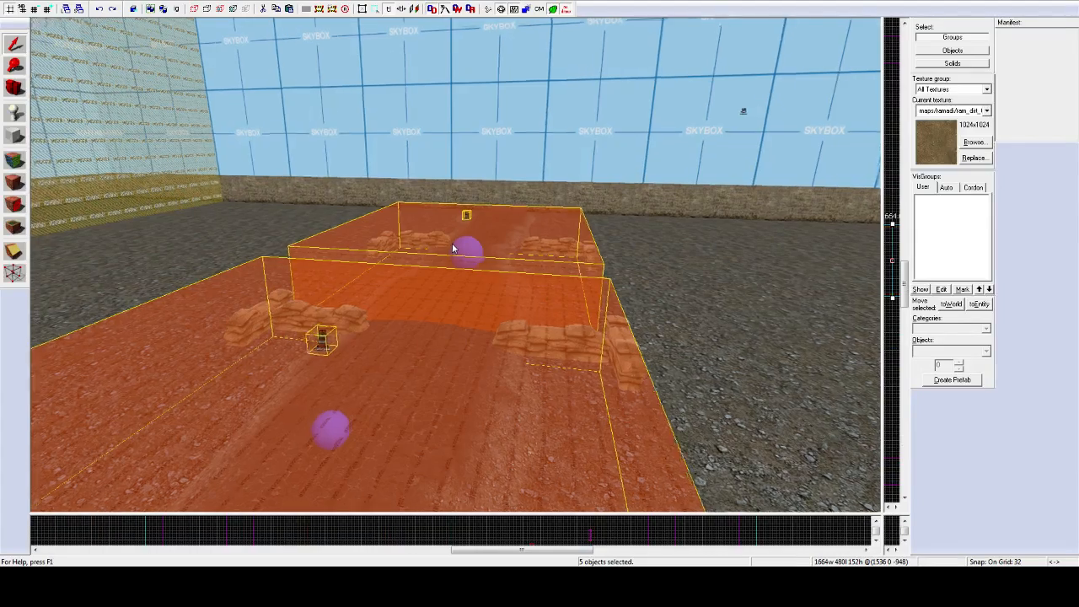
key(w)
key(d)
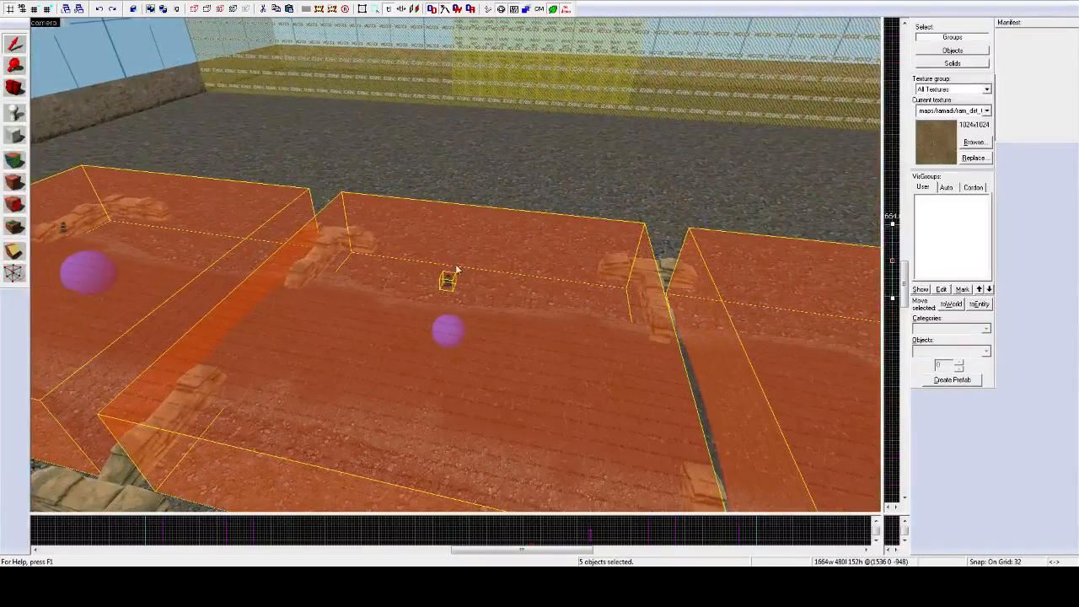
key(ctrl+a)
key(z)
key(w)
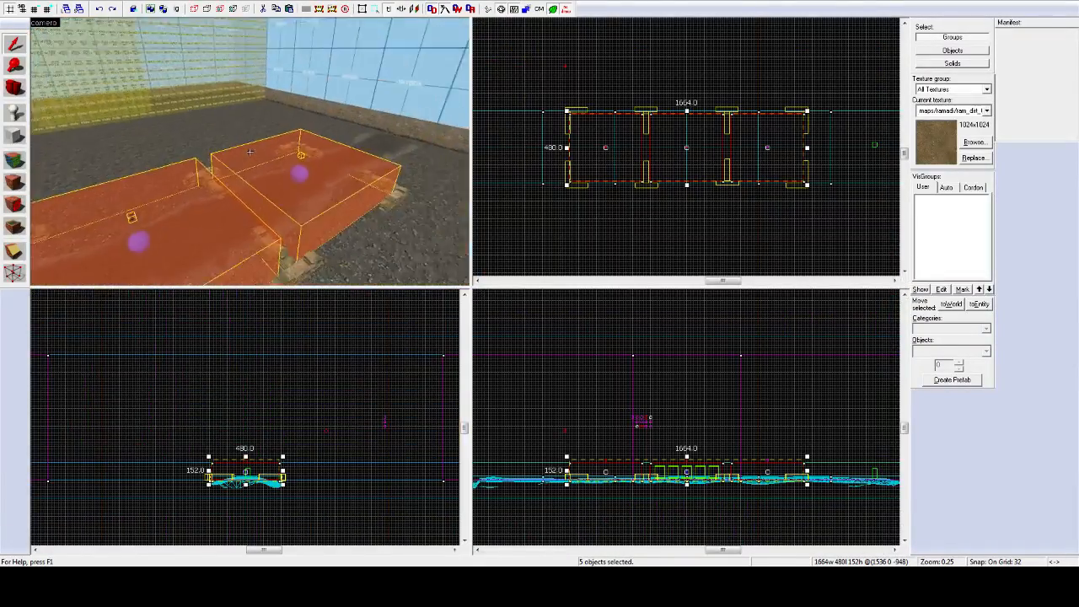
key(d)
key(a)
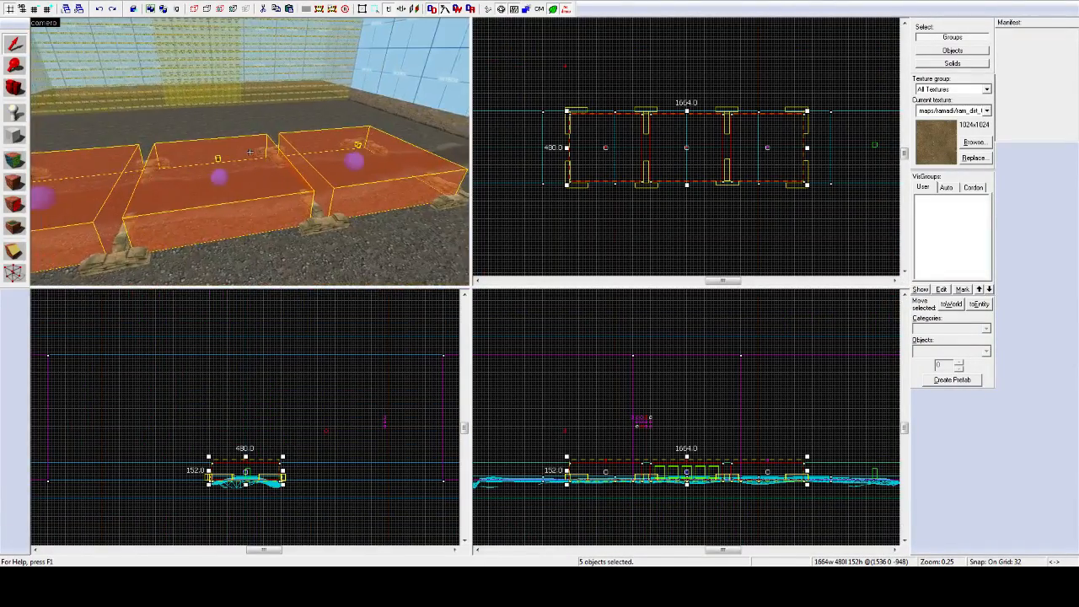
key(z)
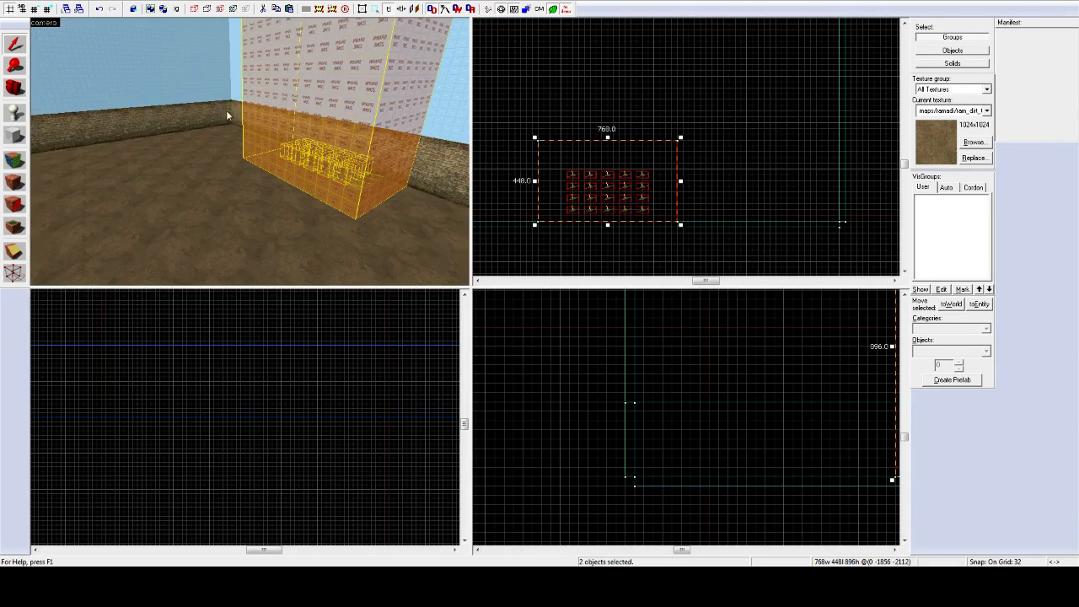
Step: Switch to the second open map document containing the yellow room
key(z)
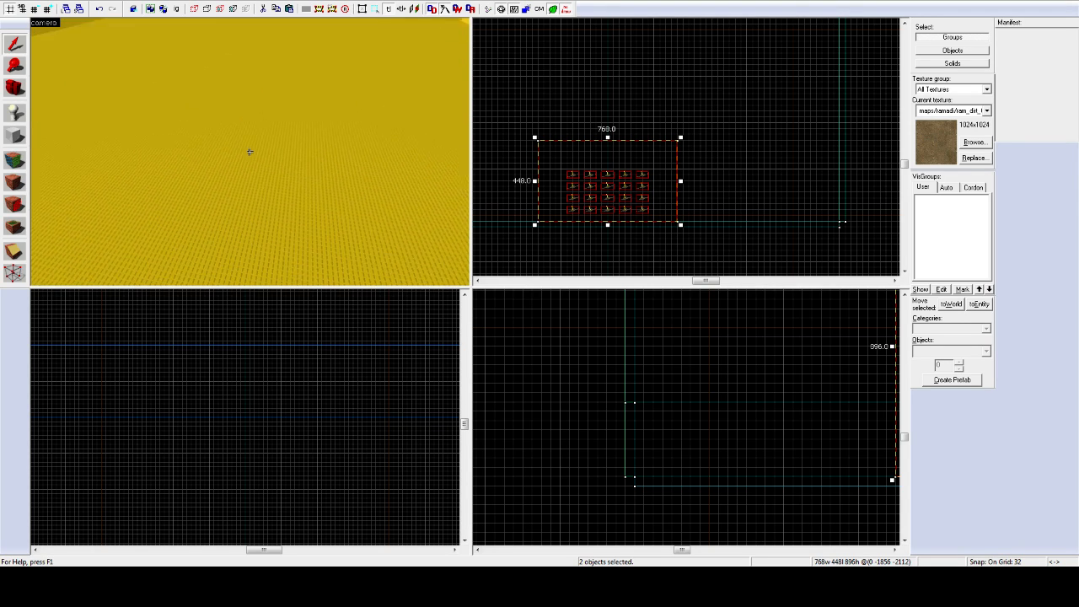
Step: Paste the copied capture zones into this map and raise them in the side view
key(ctrl+v)
key(d)
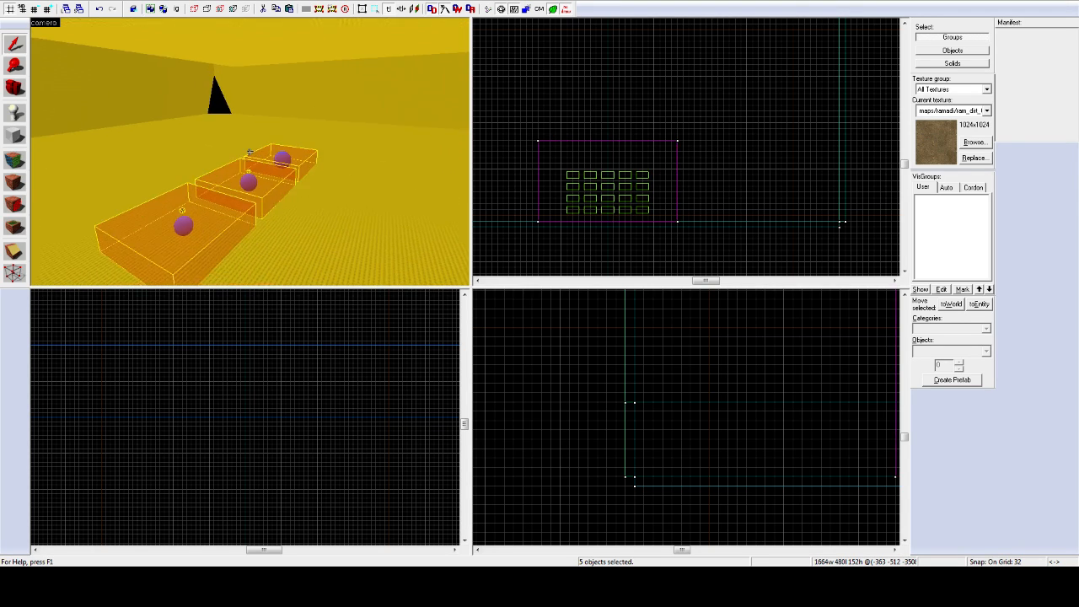
key(z)
scroll(245, 429, down, 9)
scroll(237, 528, up, 10)
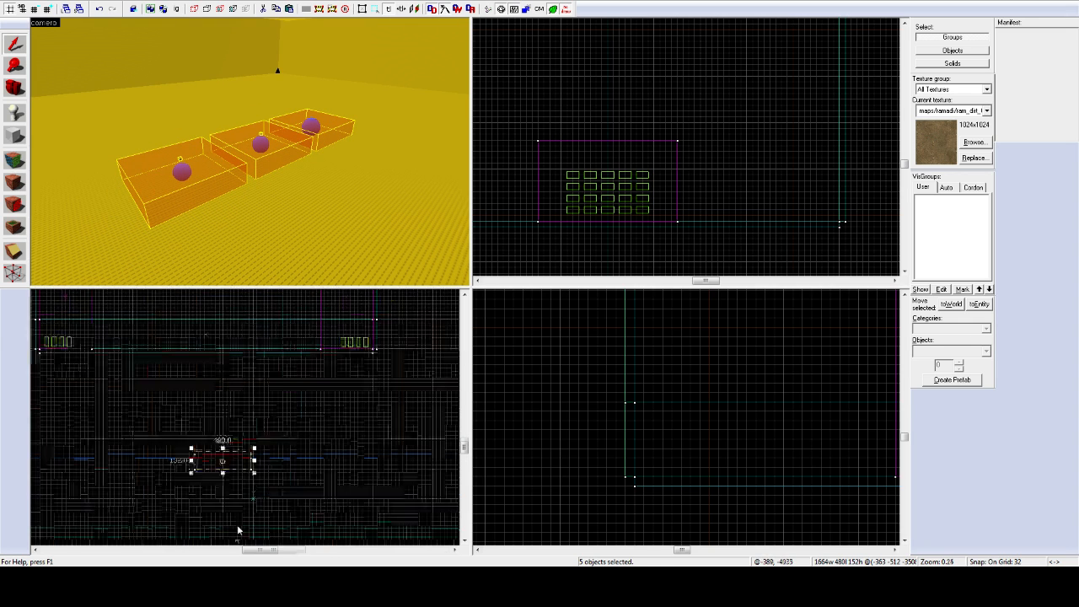
drag(212, 453, 220, 394)
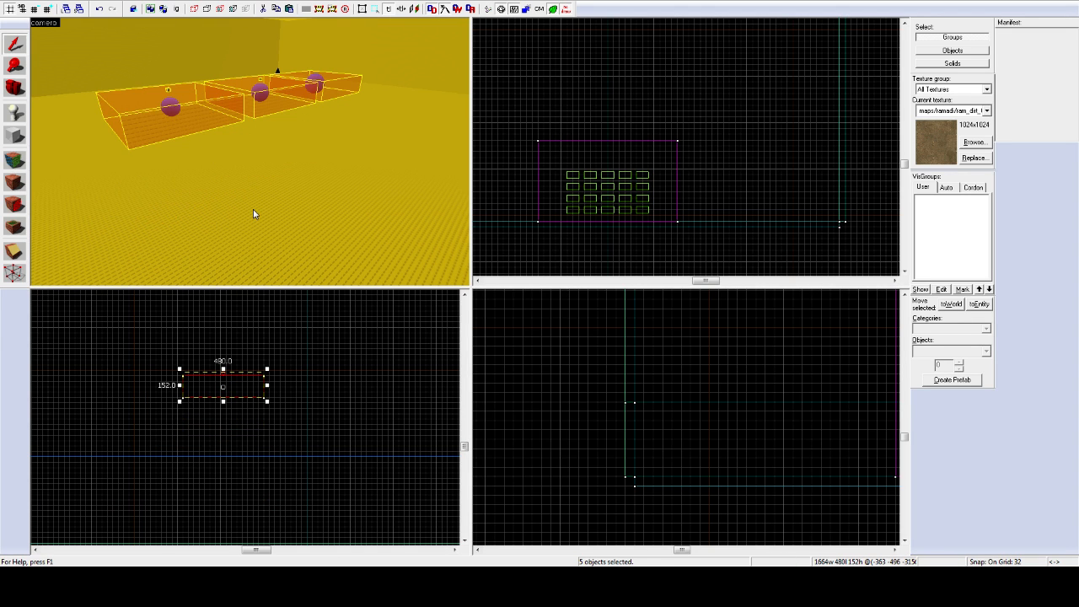
Step: Drag the three pasted orange boxes down and to the right in the 2D view
key(d)
key(s)
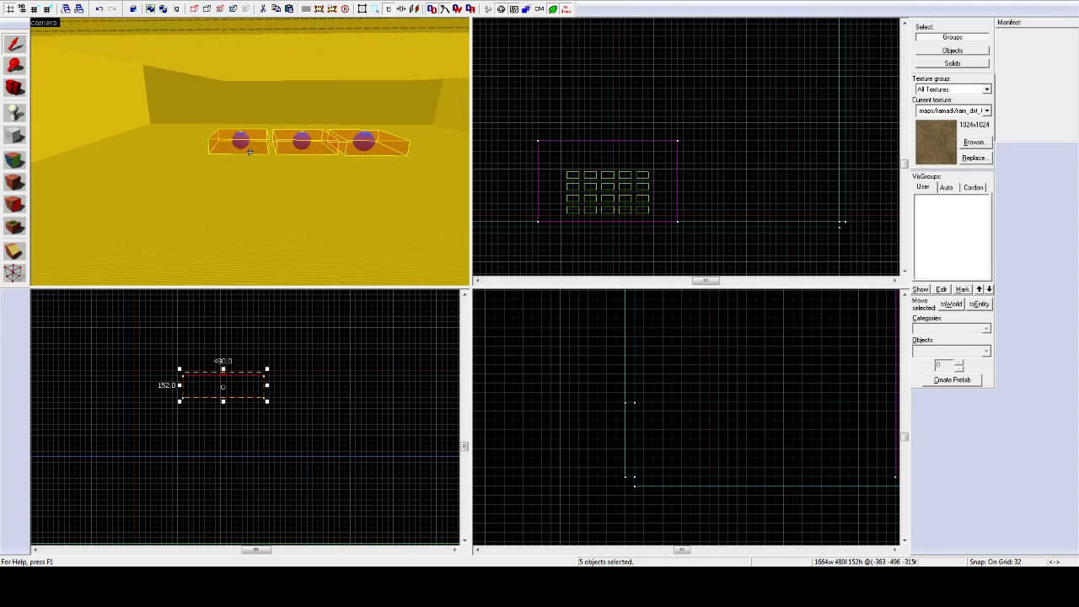
key(d)
key(z)
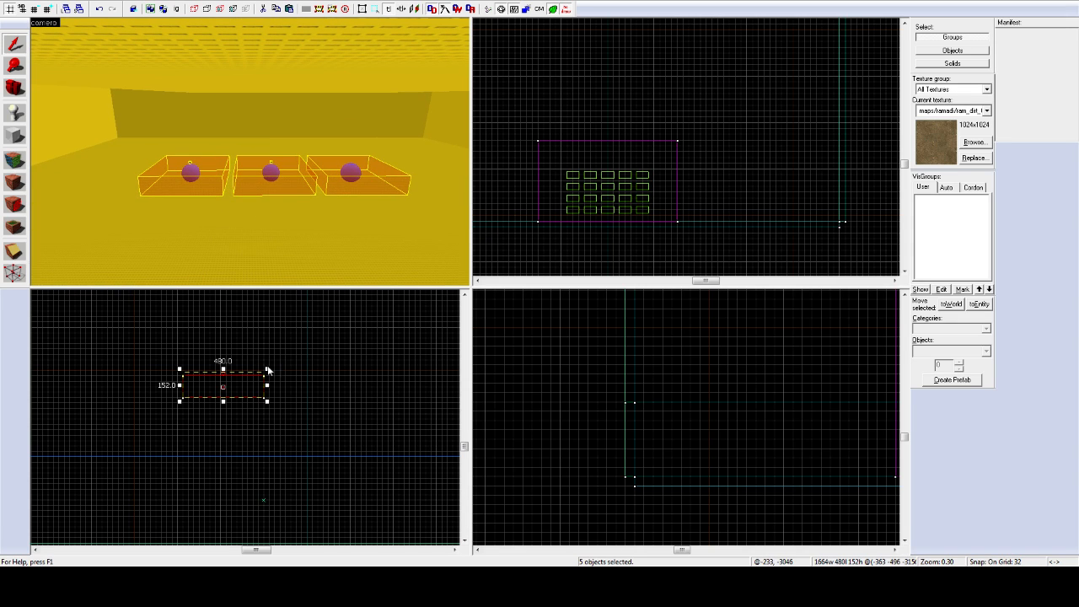
drag(228, 385, 255, 418)
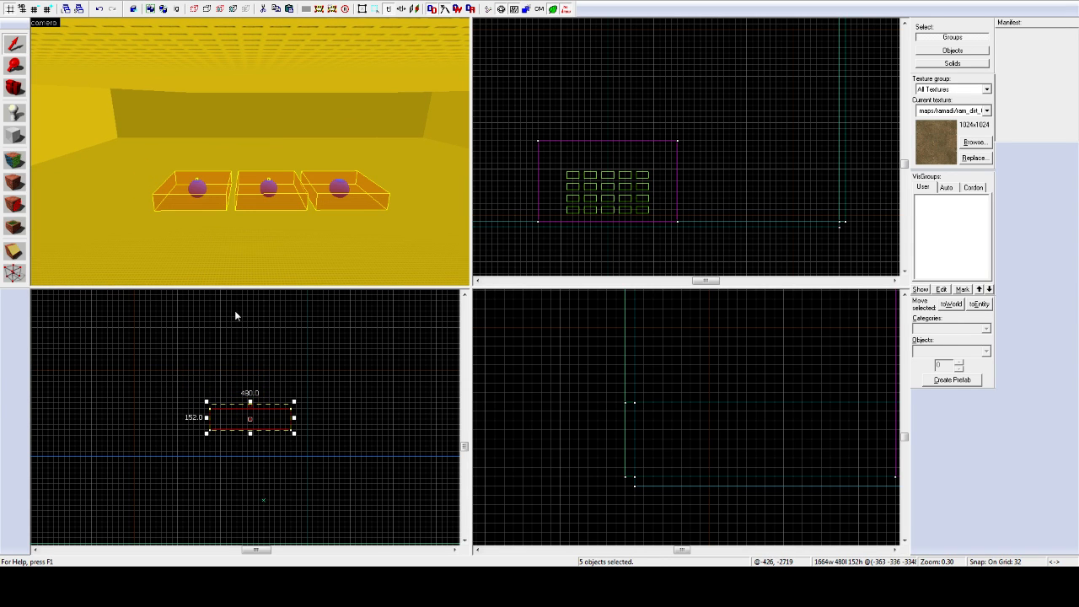
key(z)
key(w)
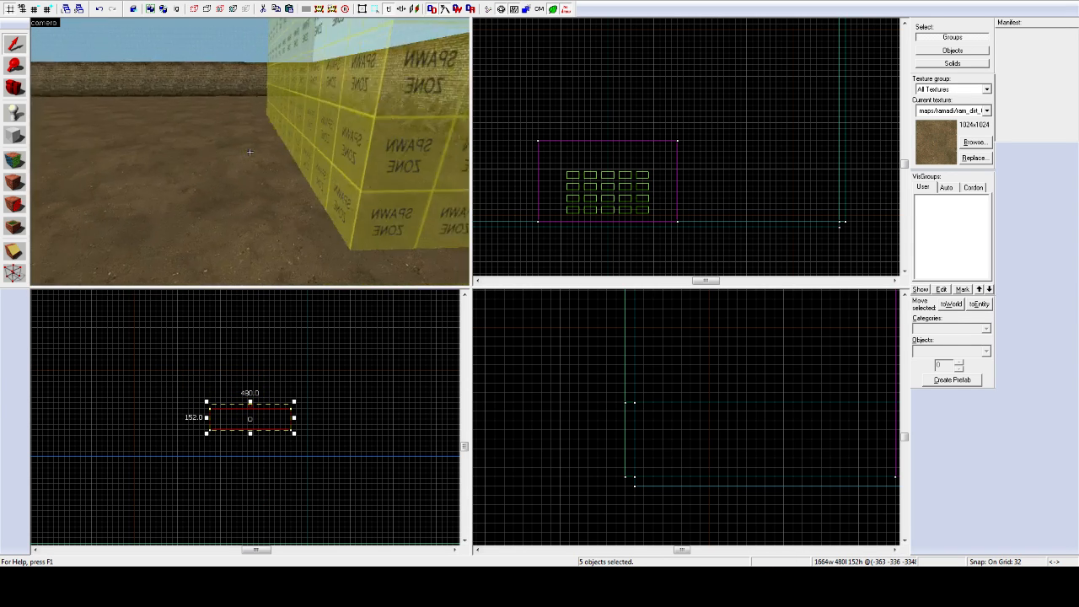
key(w)
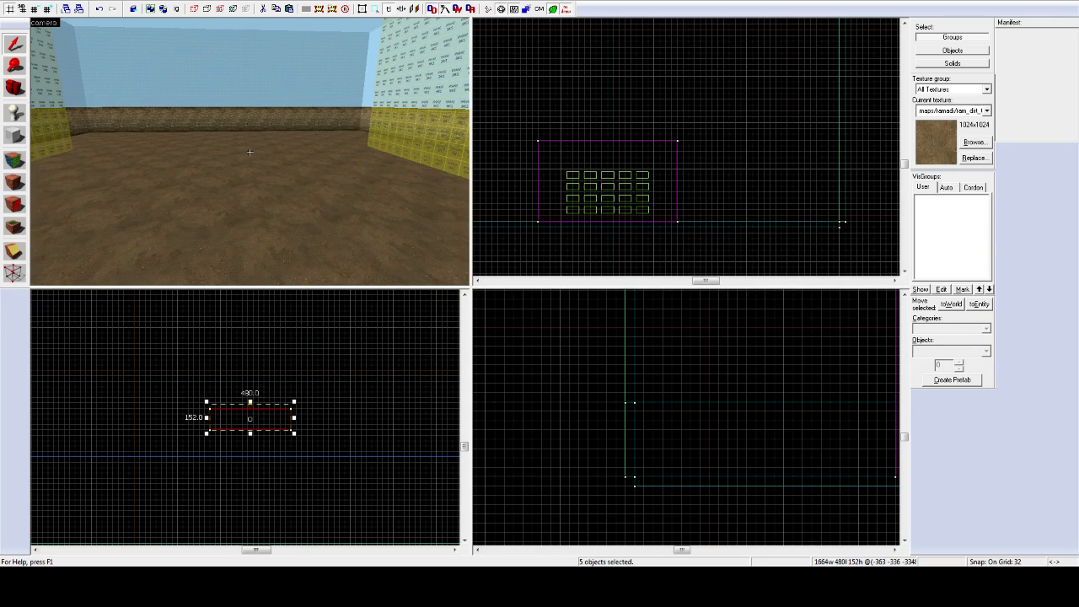
key(w)
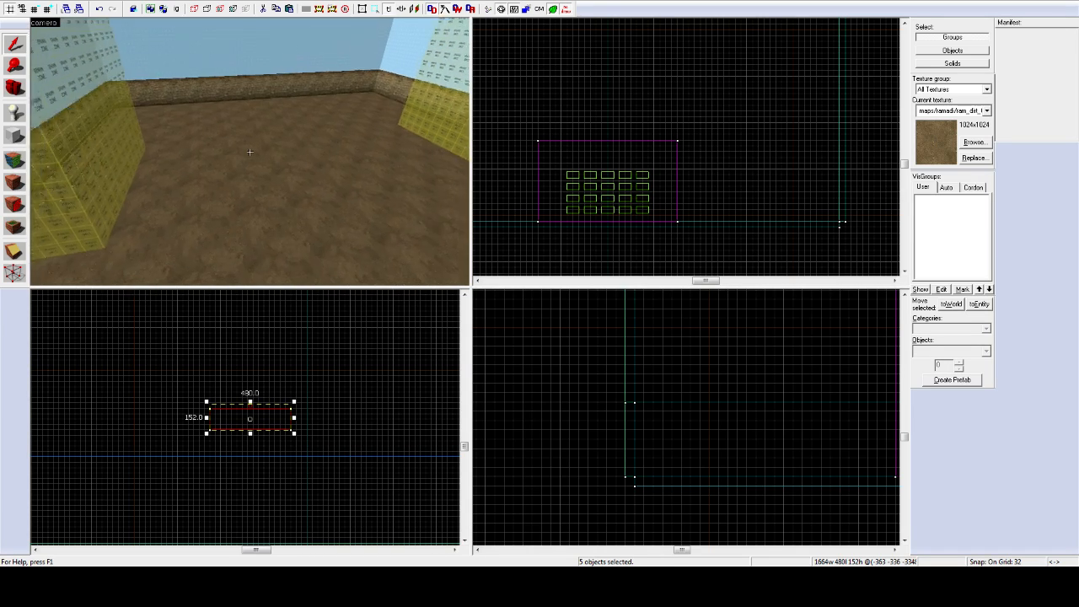
key(z)
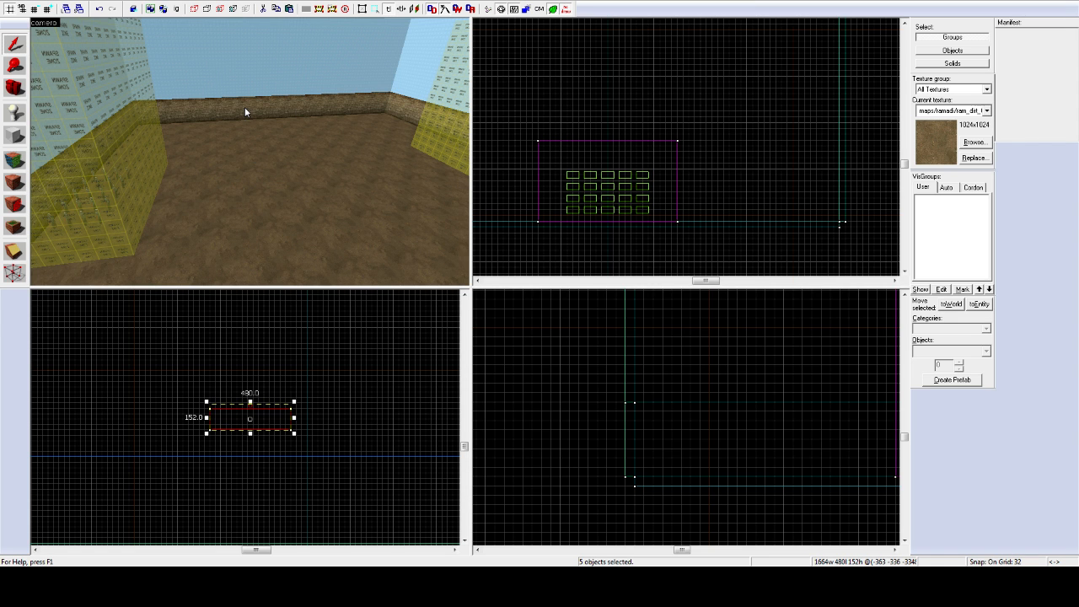
key(z)
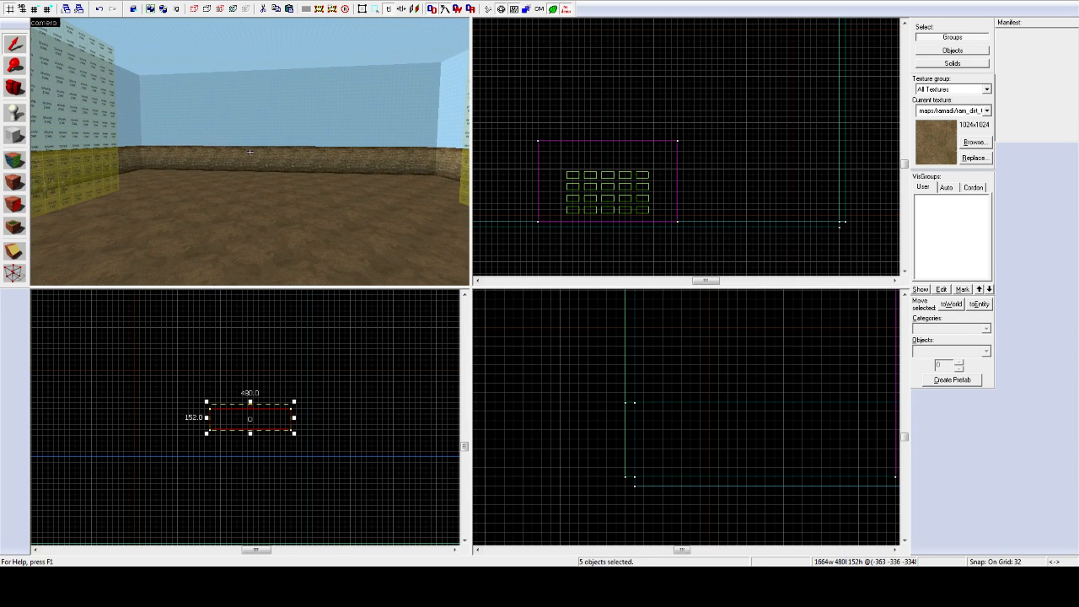
key(w)
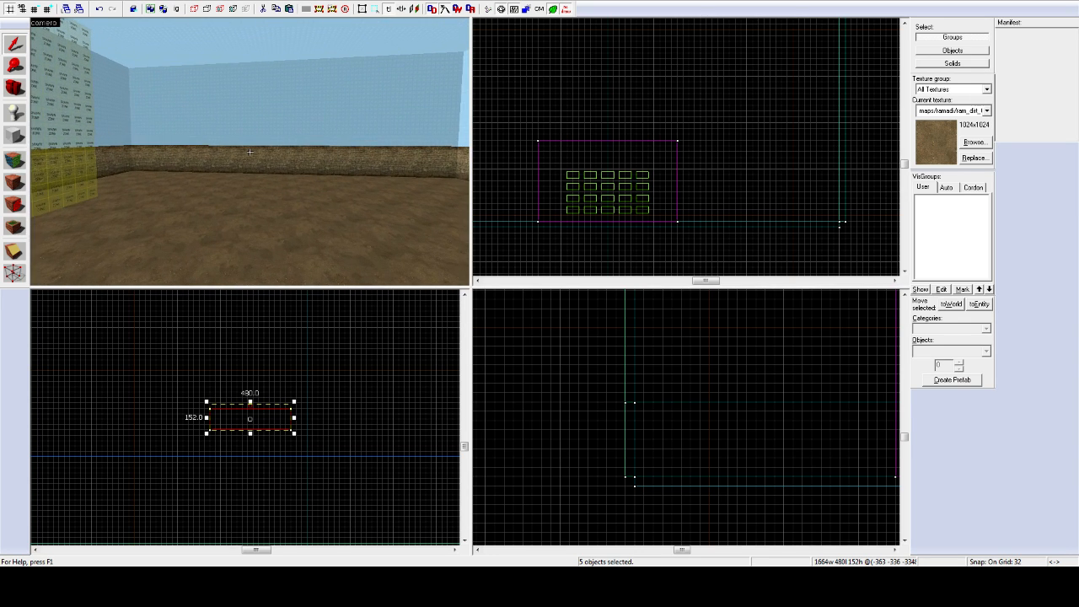
key(z)
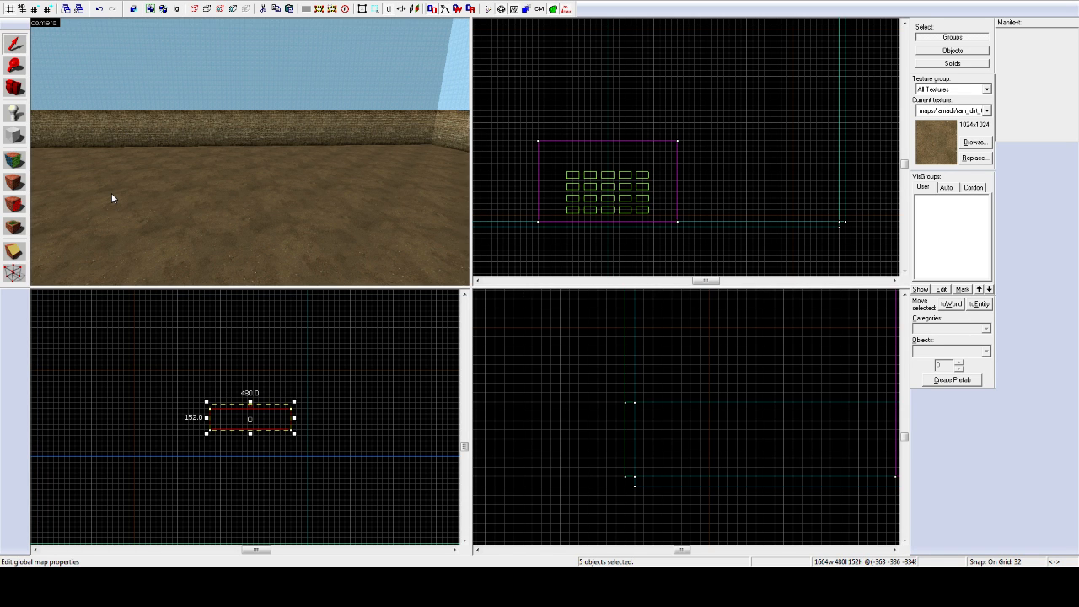
key(ctrl+a)
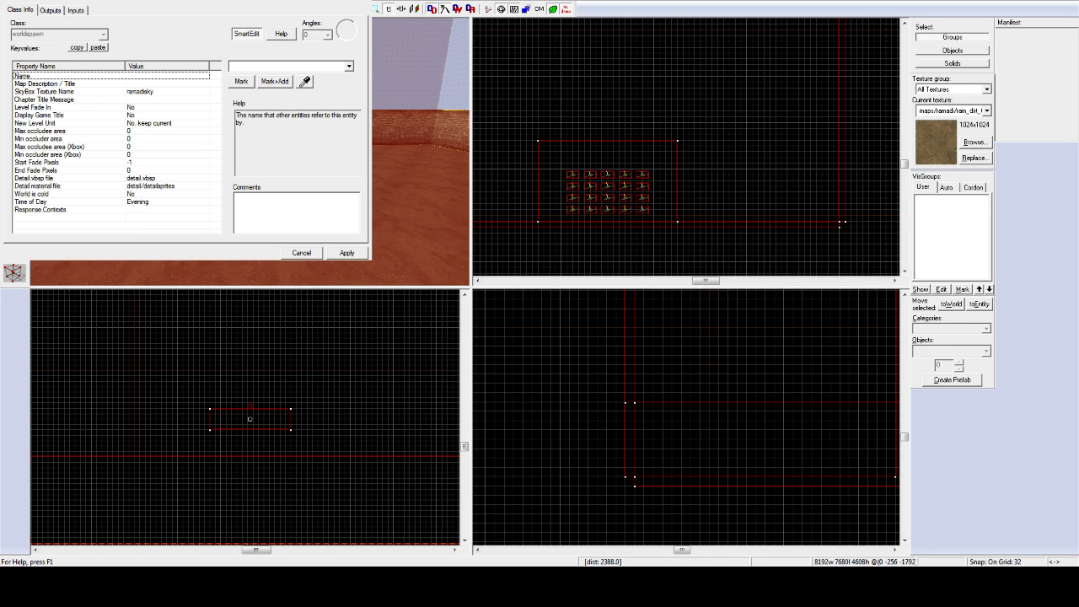
Step: Pick the SkyBox Texture Name property in Map Properties and open the texture browser for it
drag(186, 0, 454, 156)
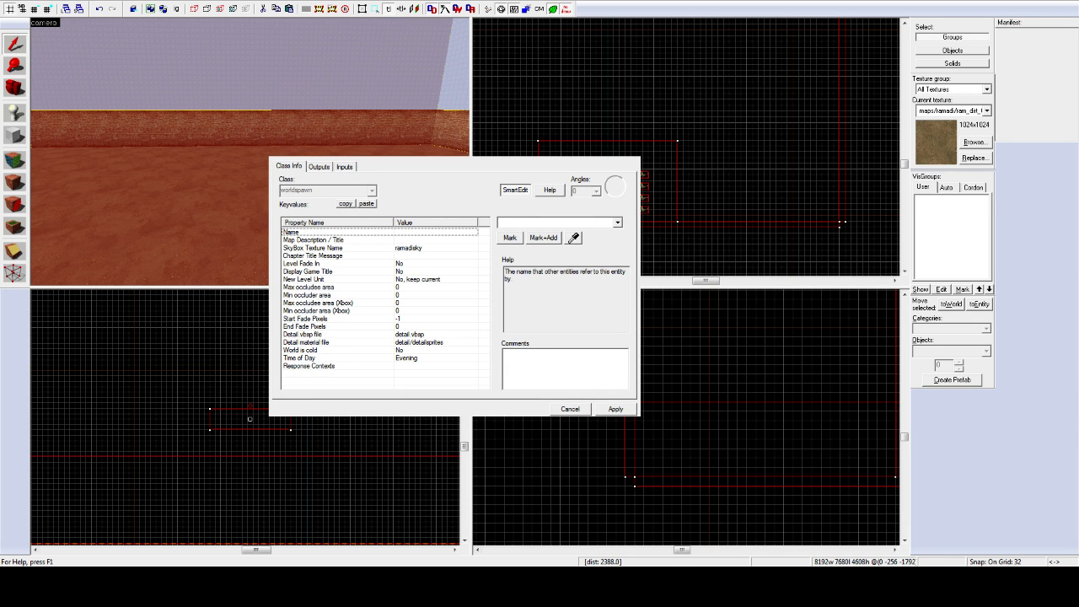
click(321, 250)
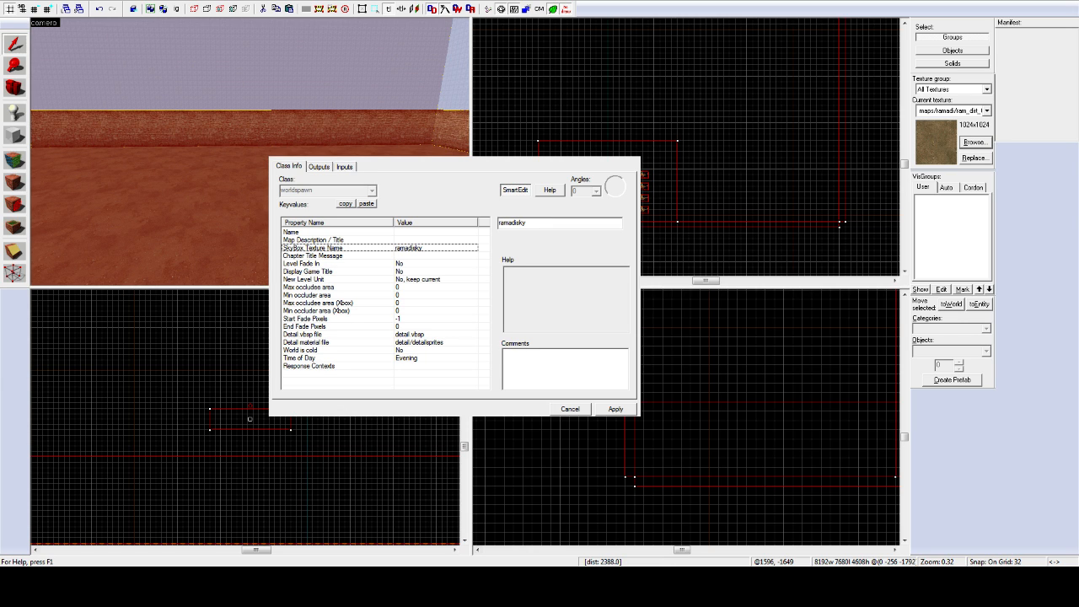
click(975, 142)
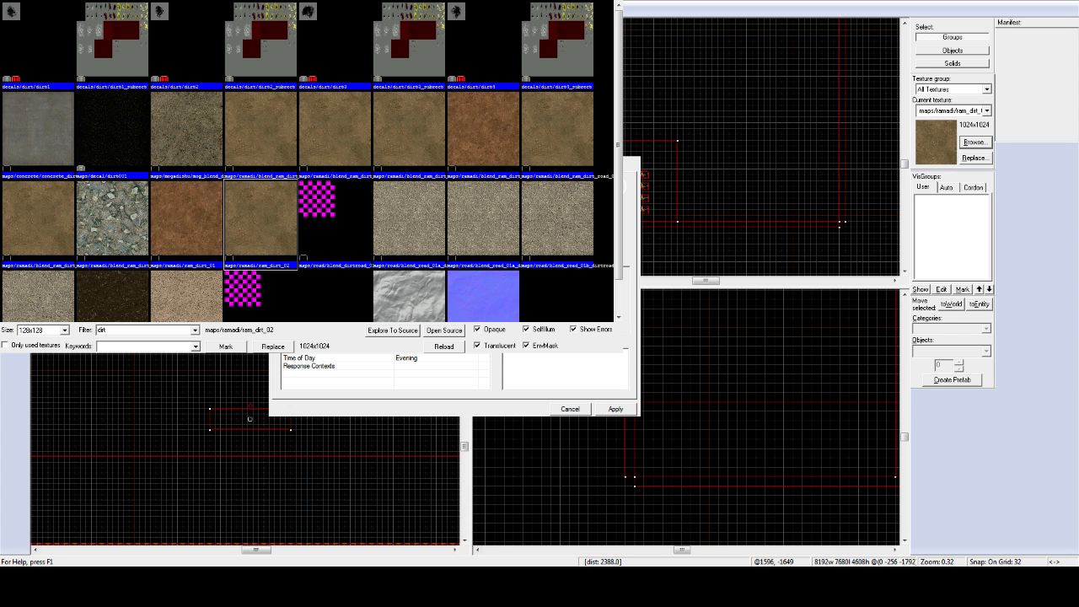
Step: Filter the texture browser to 'skybox' and preview the market sky back and down textures
drag(312, 1, 476, 97)
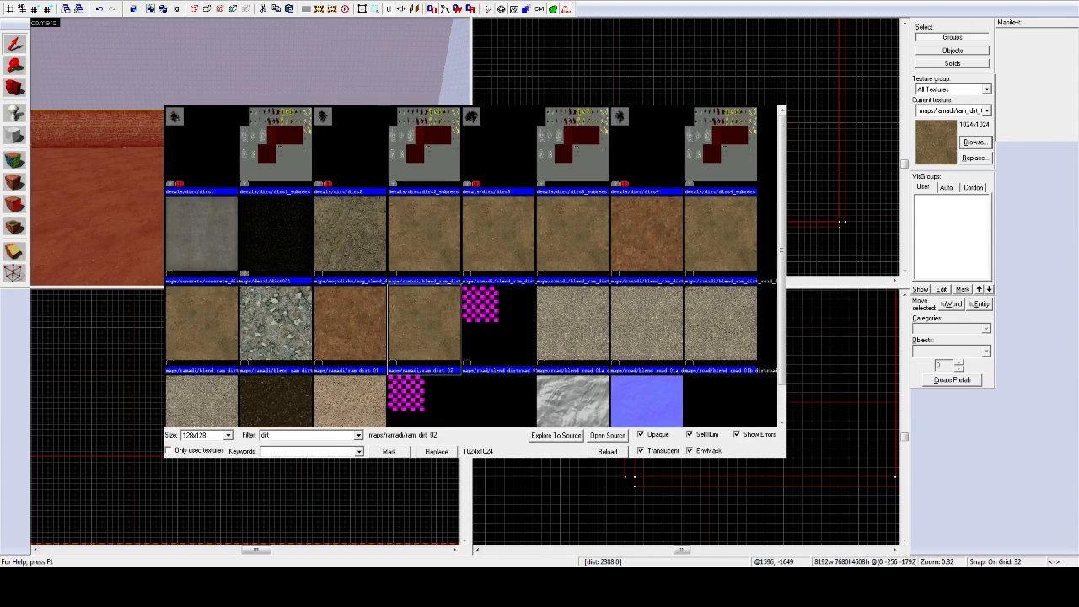
double_click(266, 435)
text(skybox)
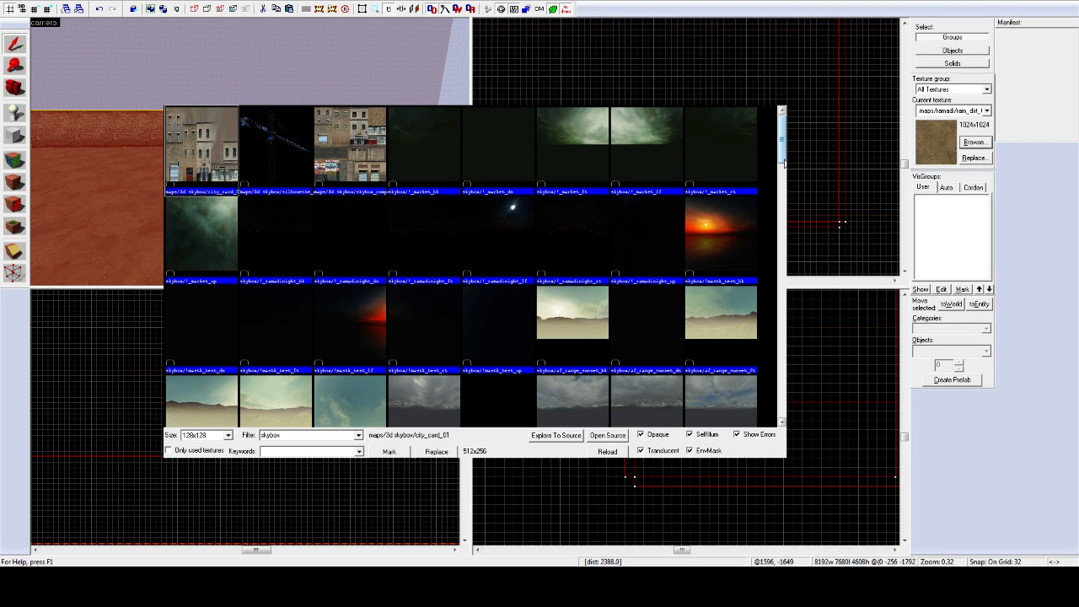
click(430, 183)
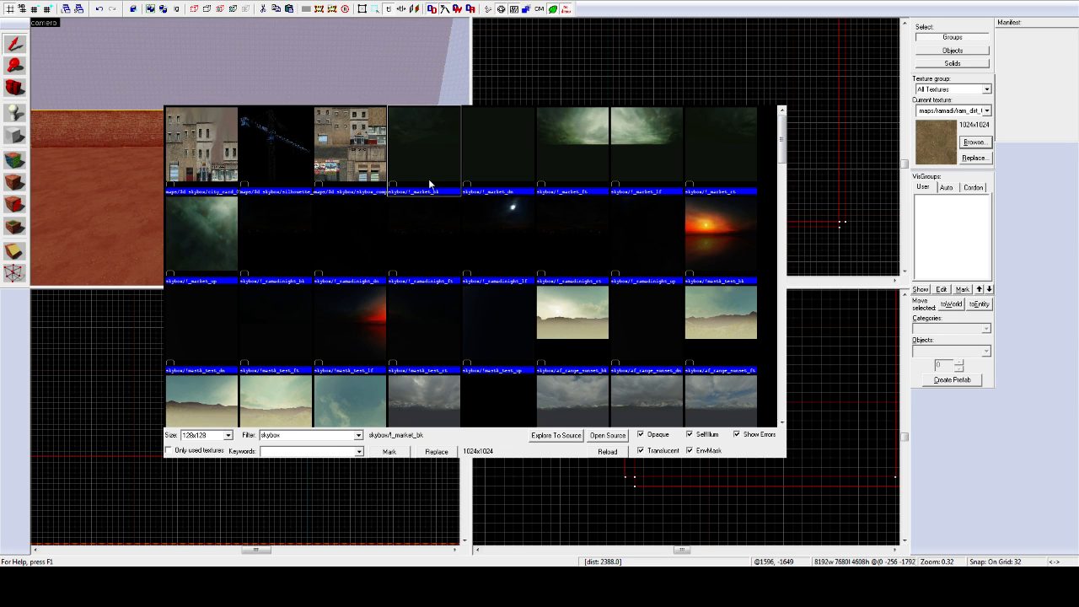
click(521, 174)
click(486, 153)
click(448, 187)
Step: Change the filter to 'ramadi' and scroll to the ramadisky sky textures
click(332, 434)
text(ramadi)
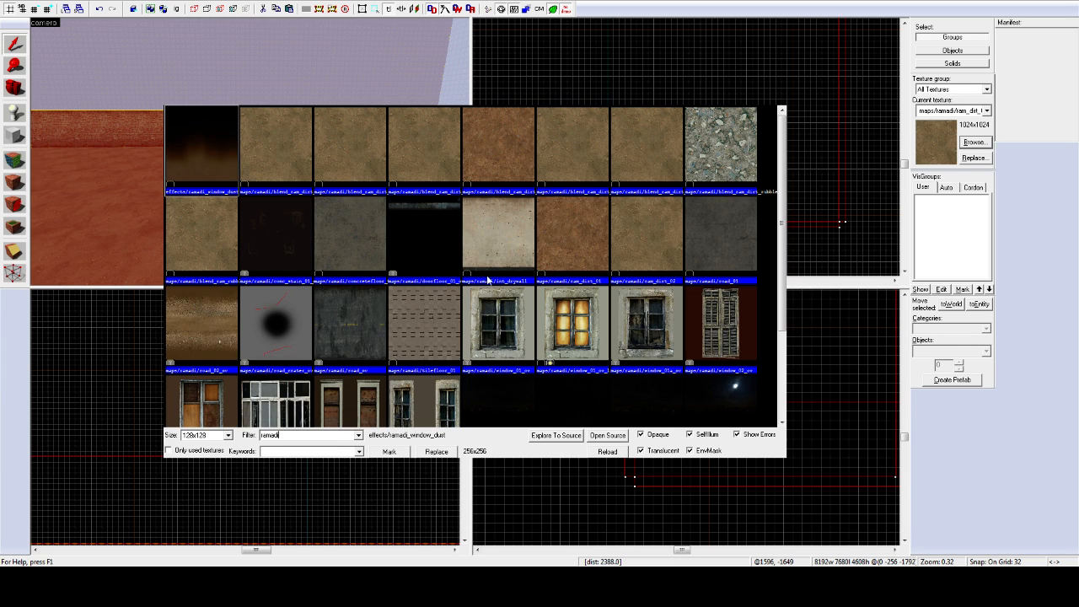
scroll(710, 194, down, 1)
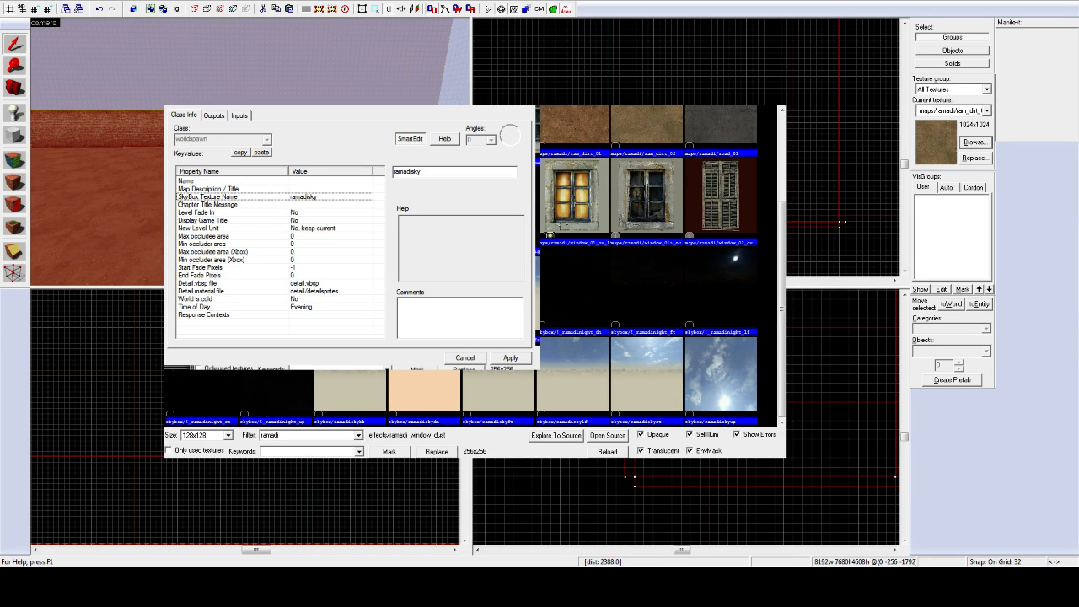
Step: Review the SkyBox Texture Name value 'ramadisky', then cancel the map properties dialog
click(286, 188)
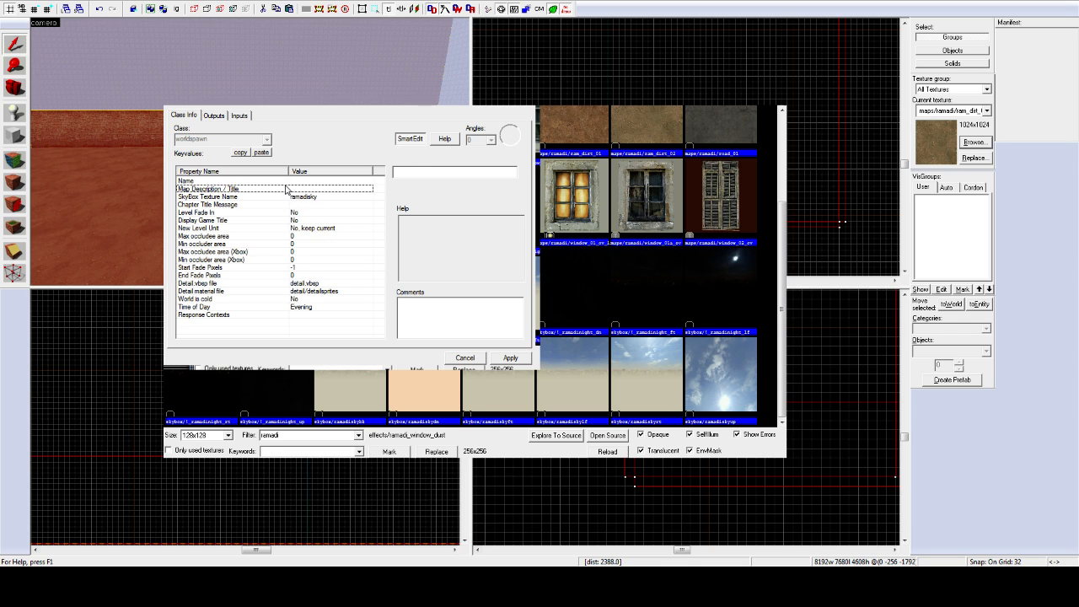
click(308, 198)
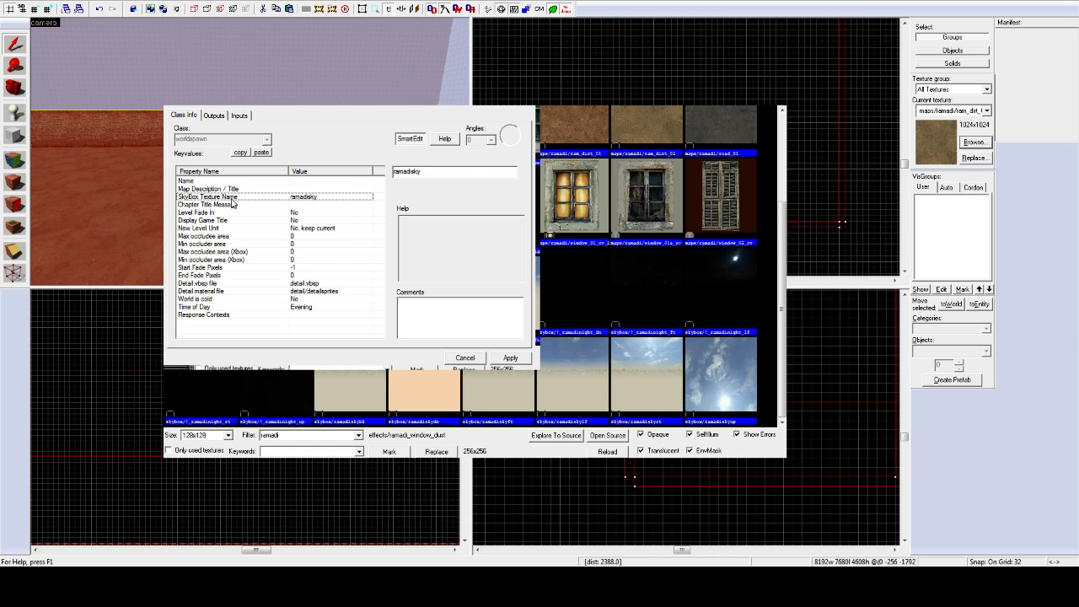
drag(466, 177, 379, 178)
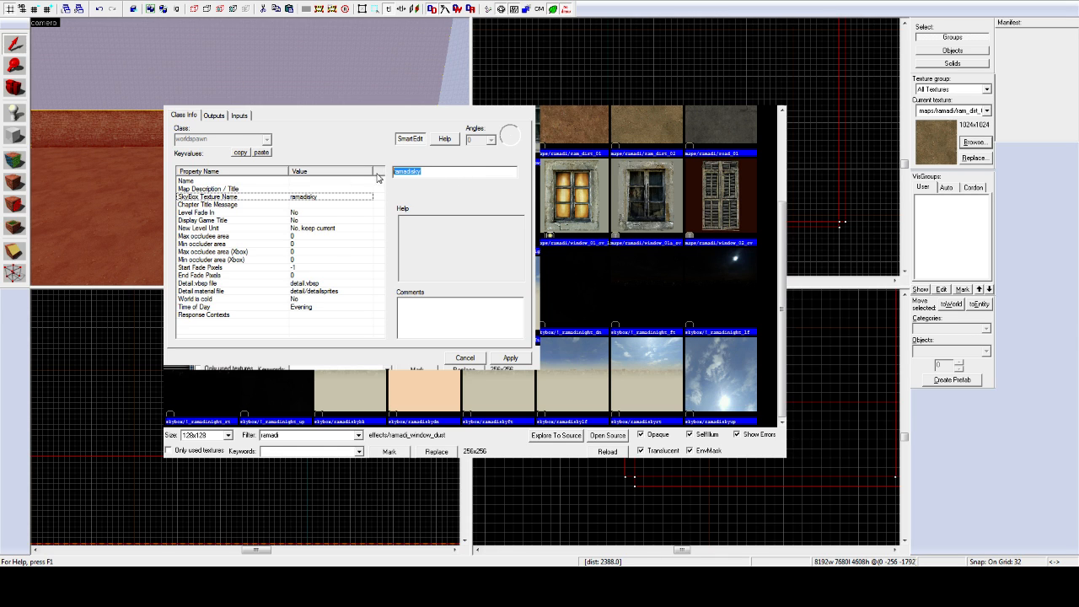
click(487, 366)
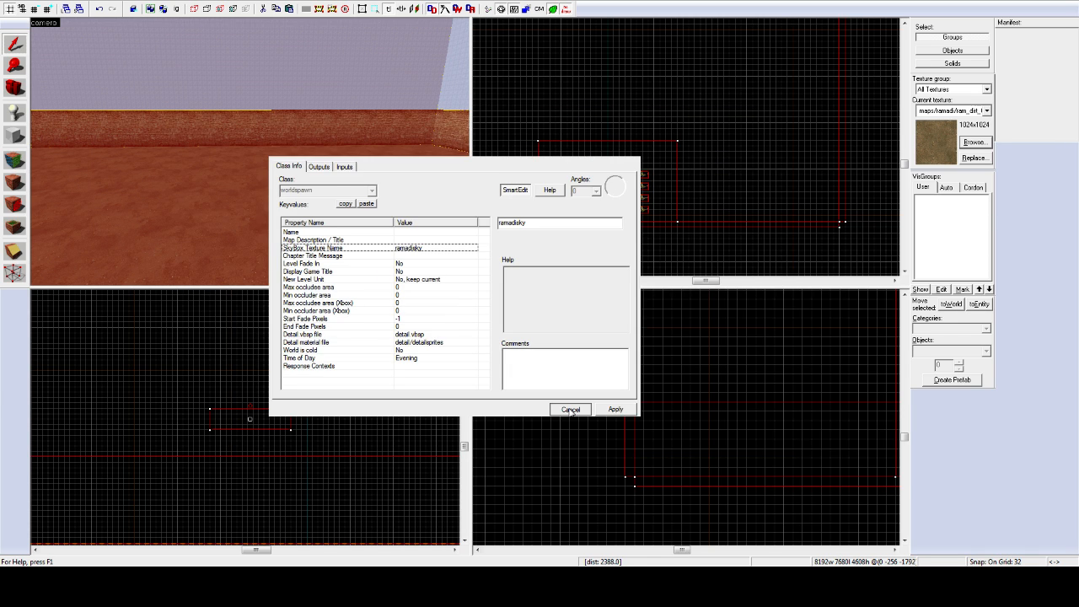
click(465, 359)
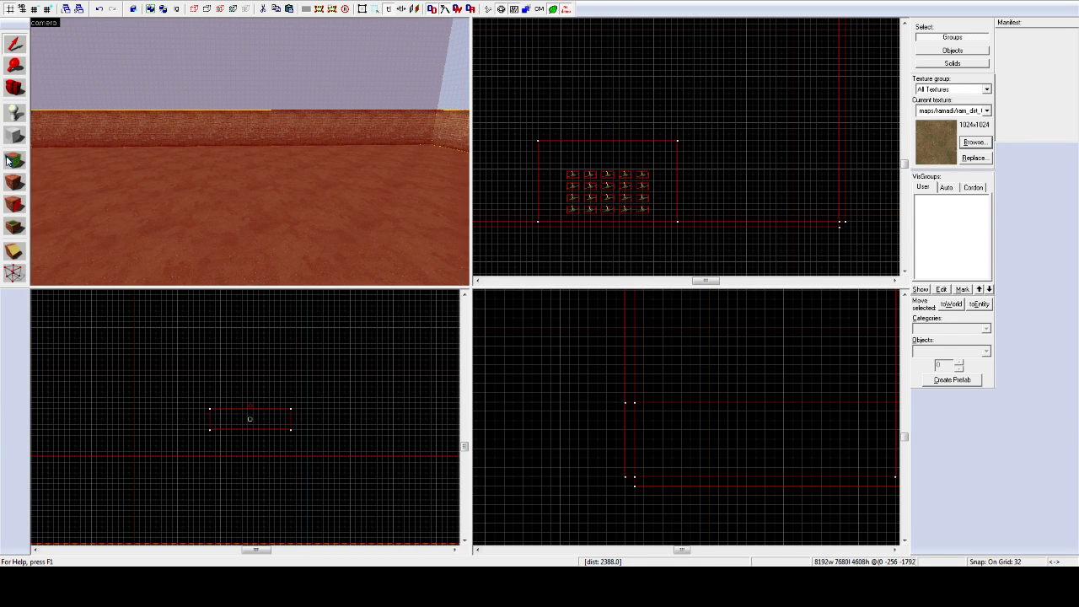
Step: Select the floor brush, then the brick wall, flying the camera toward the wall
key(z)
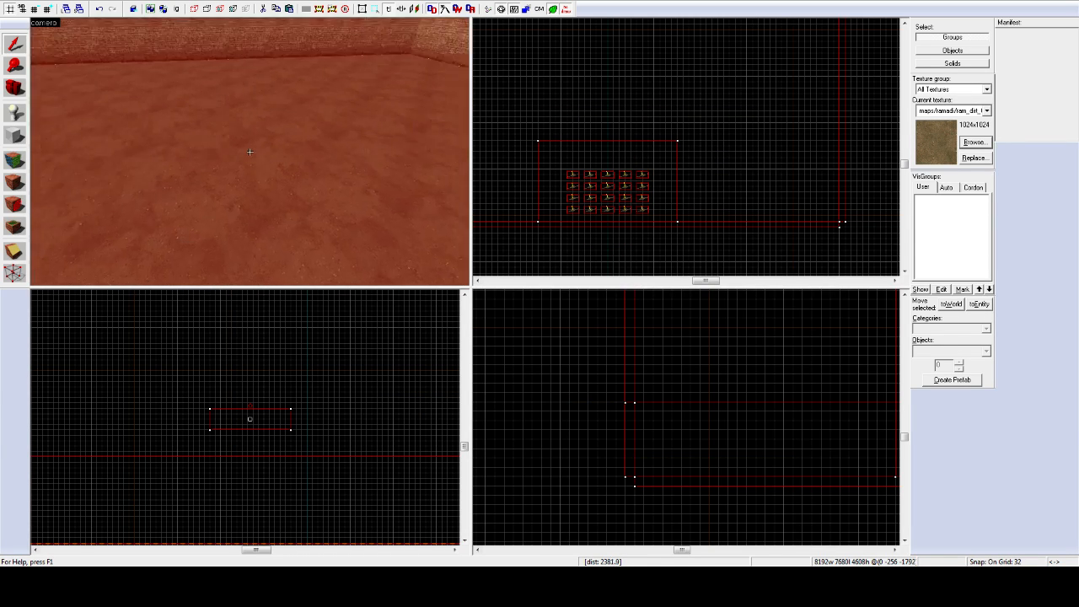
key(z)
click(237, 253)
key(z)
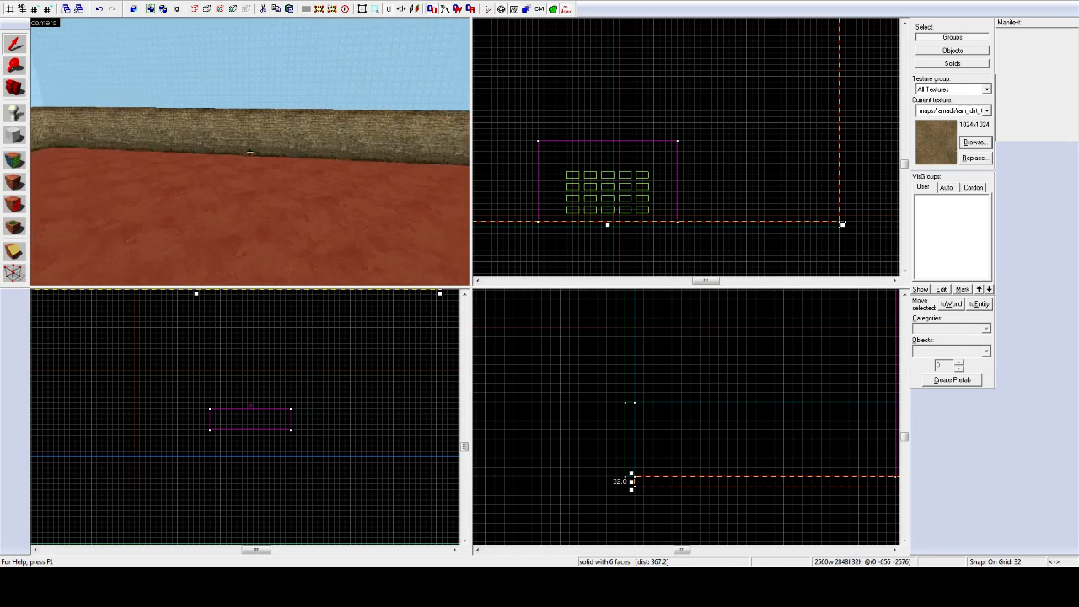
key(z)
click(240, 136)
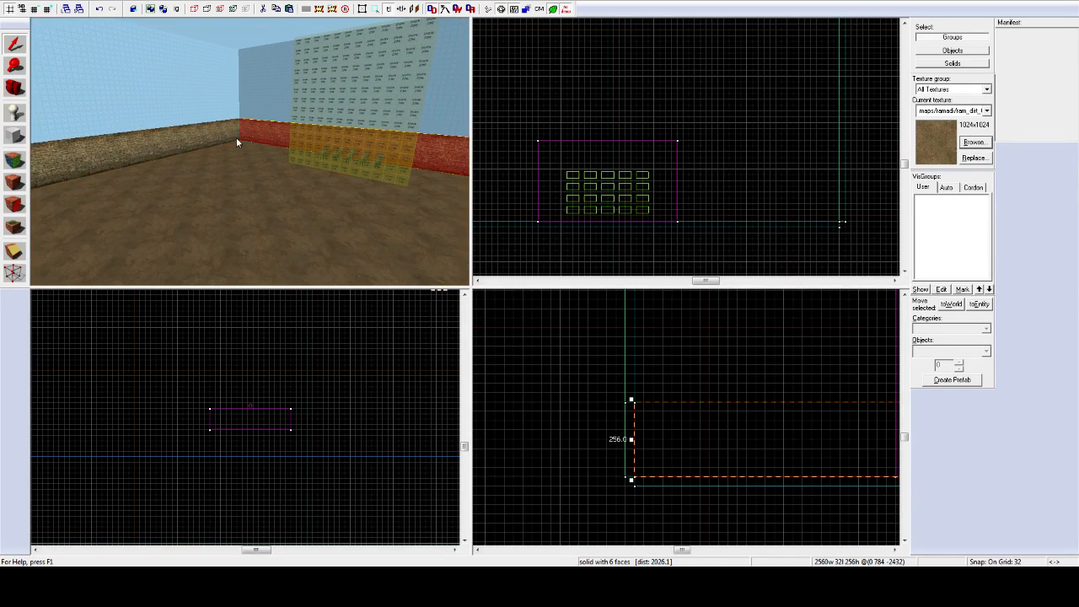
key(z)
key(z)
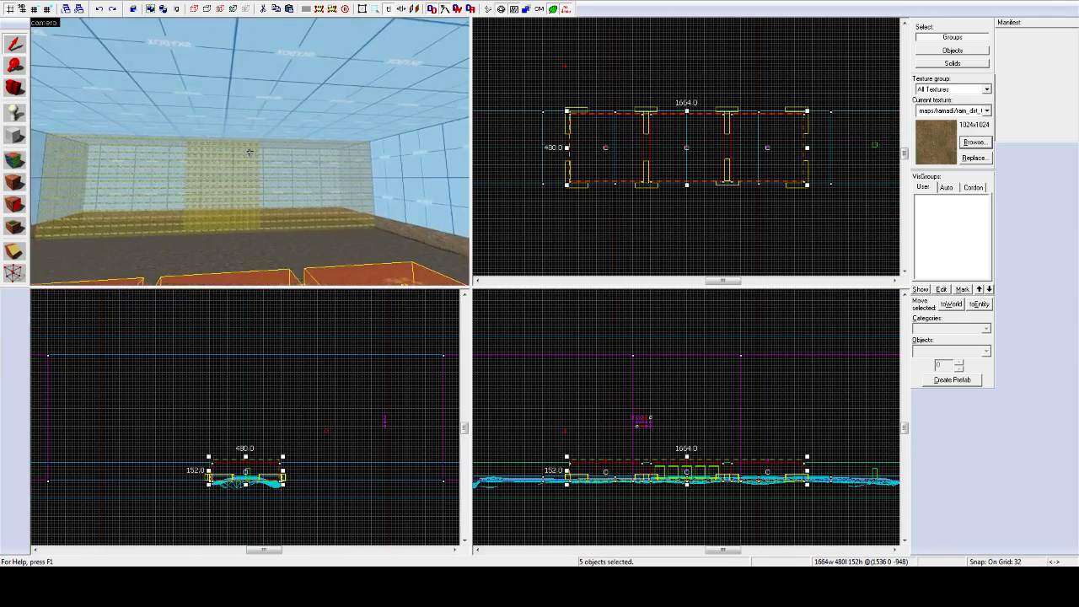
key(w)
key(s)
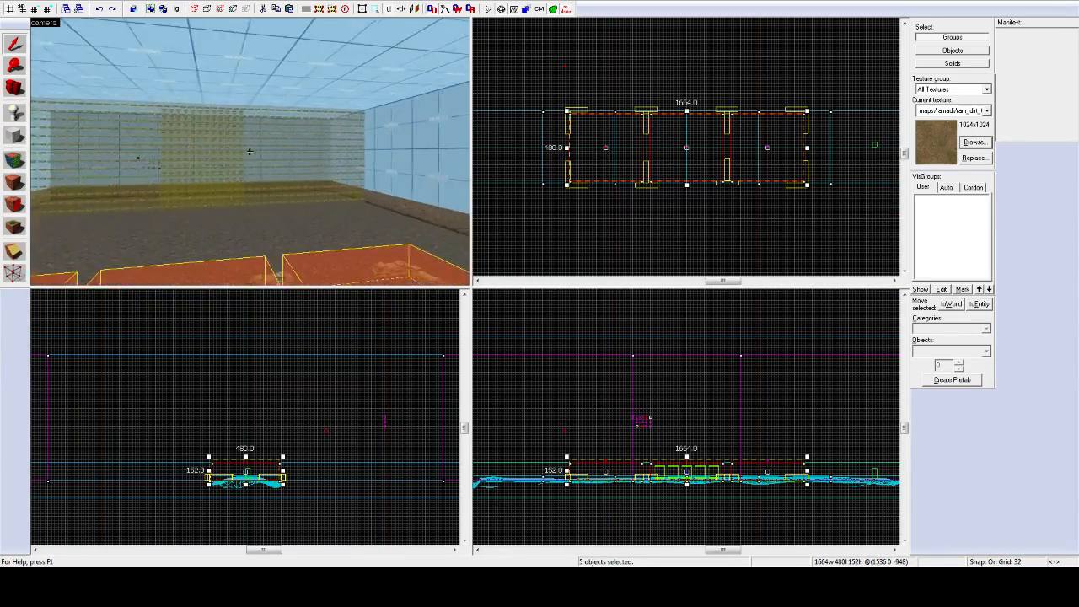
key(w)
key(z)
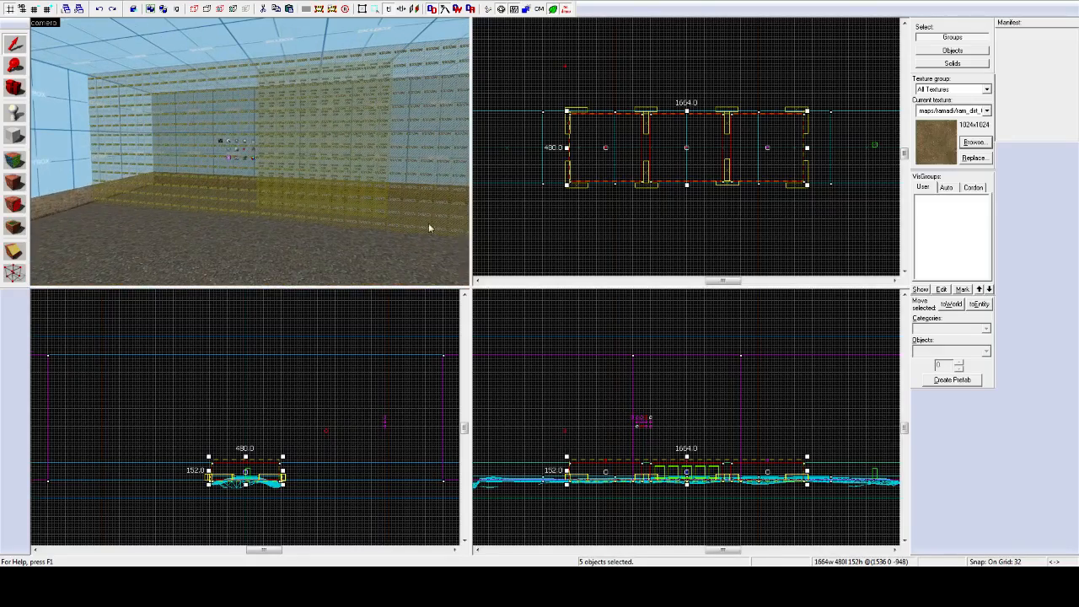
Step: Maximize the 3D view and fly the camera up to the environment entity icons
key(shift+z)
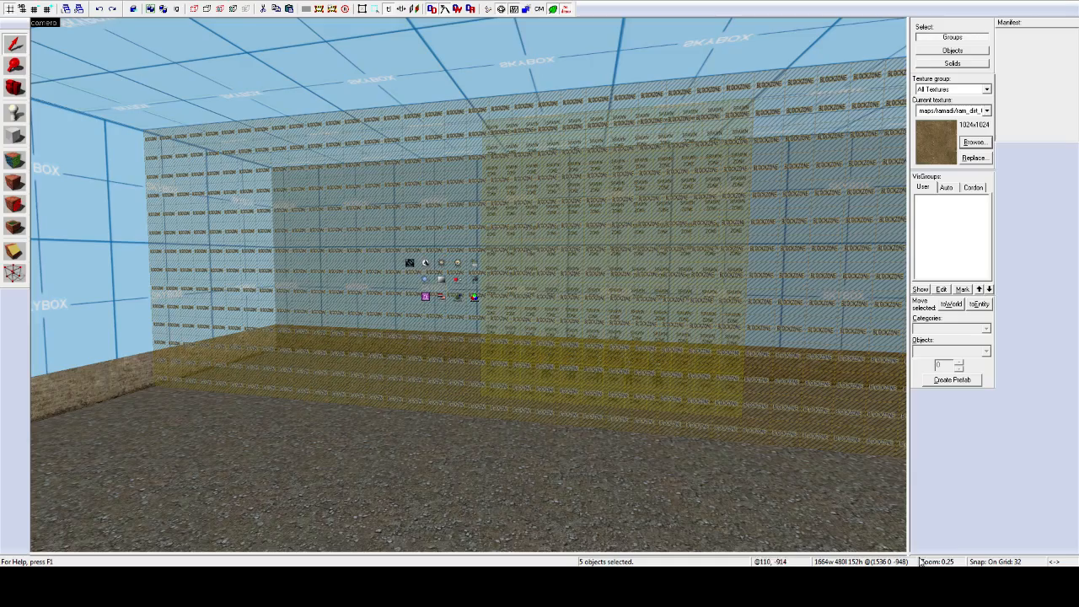
key(z)
key(w)
key(w)
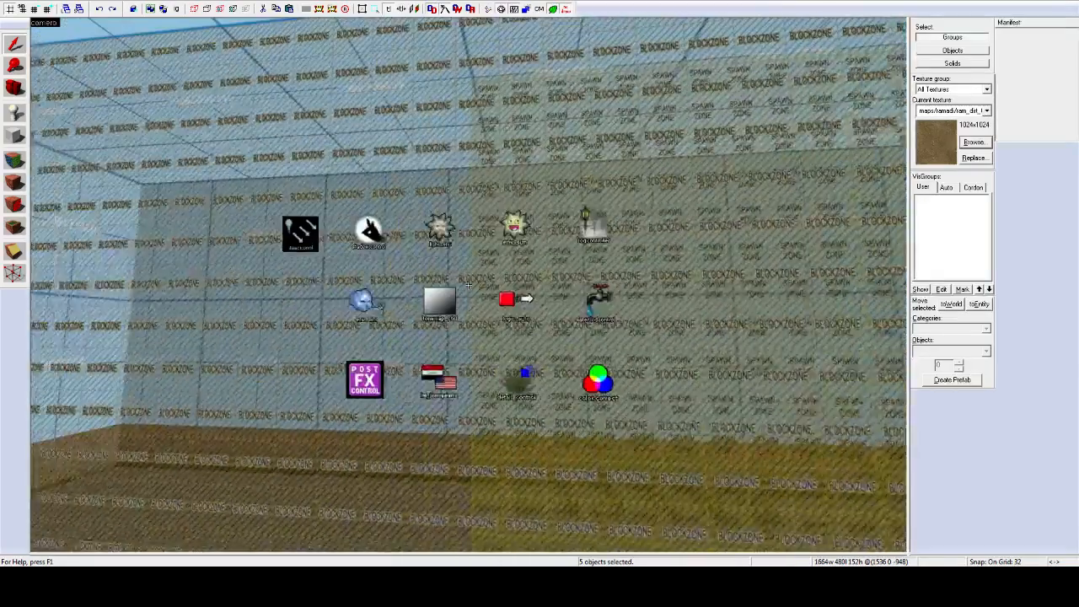
key(s)
key(z)
scroll(354, 252, up, 2)
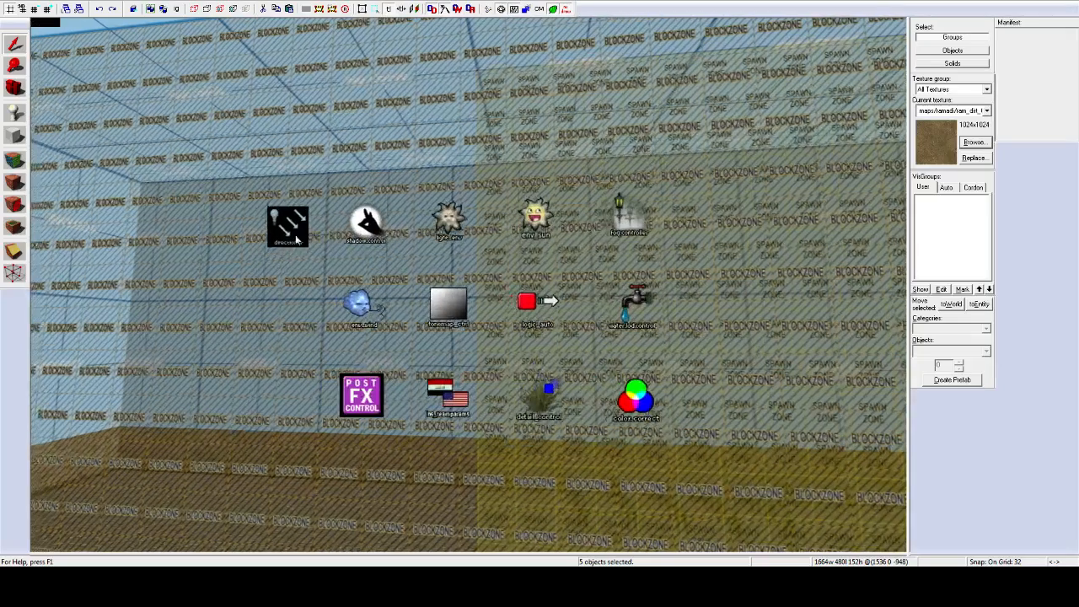
Step: Ctrl+click all 13 entity icons, from light_directional to color_correct, into one selection
click(291, 234)
ctrl+click(368, 222)
ctrl+click(450, 218)
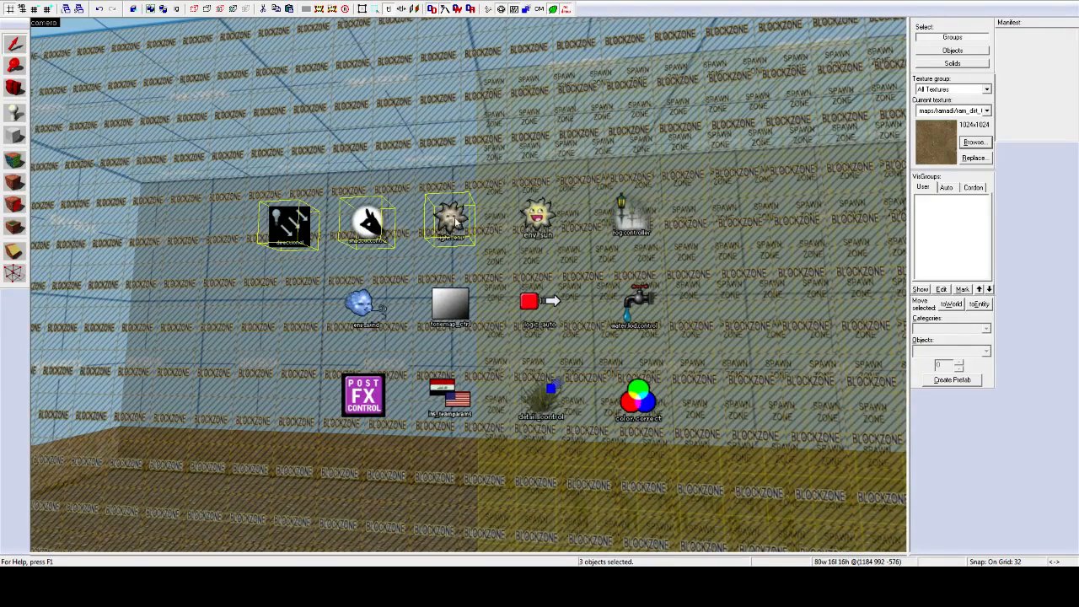
ctrl+click(537, 215)
ctrl+click(632, 215)
ctrl+click(641, 301)
ctrl+click(540, 303)
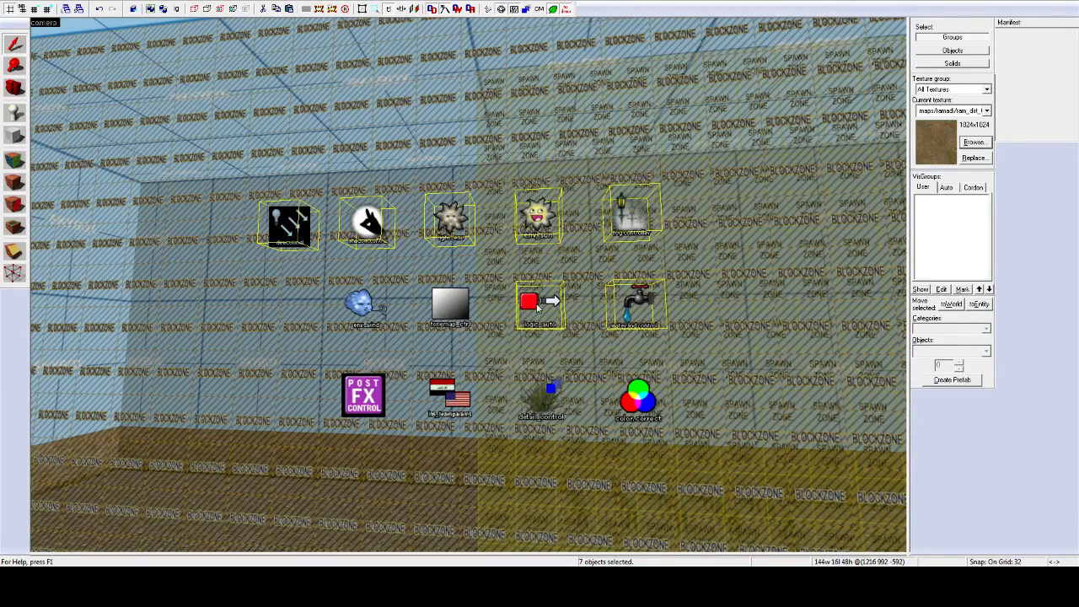
ctrl+click(450, 305)
ctrl+click(359, 304)
ctrl+click(363, 394)
ctrl+click(459, 403)
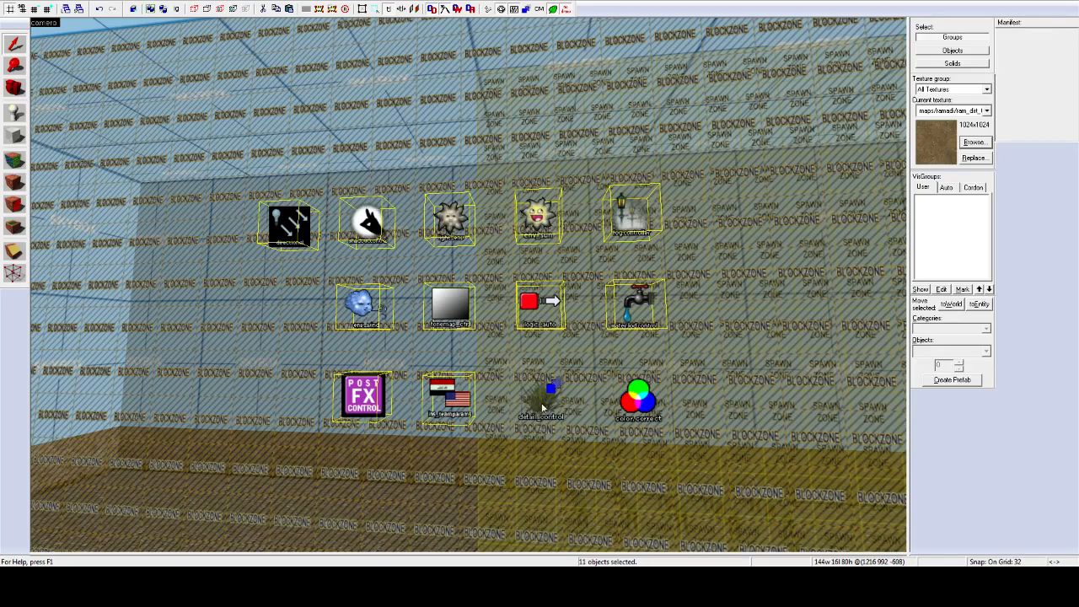
ctrl+click(543, 407)
ctrl+click(639, 397)
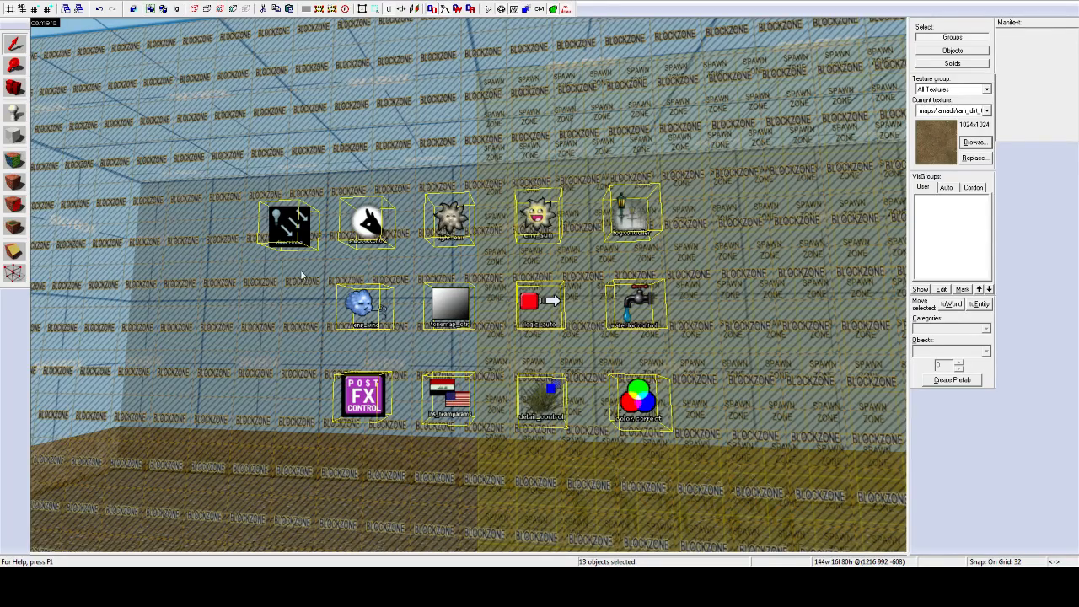
Step: Fly around the selected entities to check all 13, then restore the four-viewport layout
key(z)
key(s)
key(w)
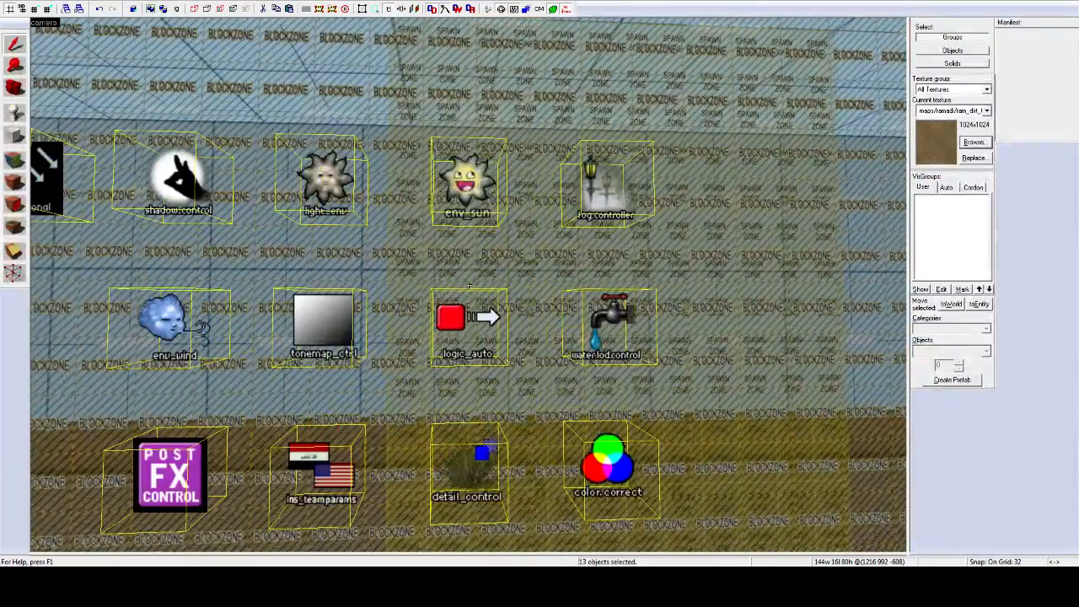
key(s)
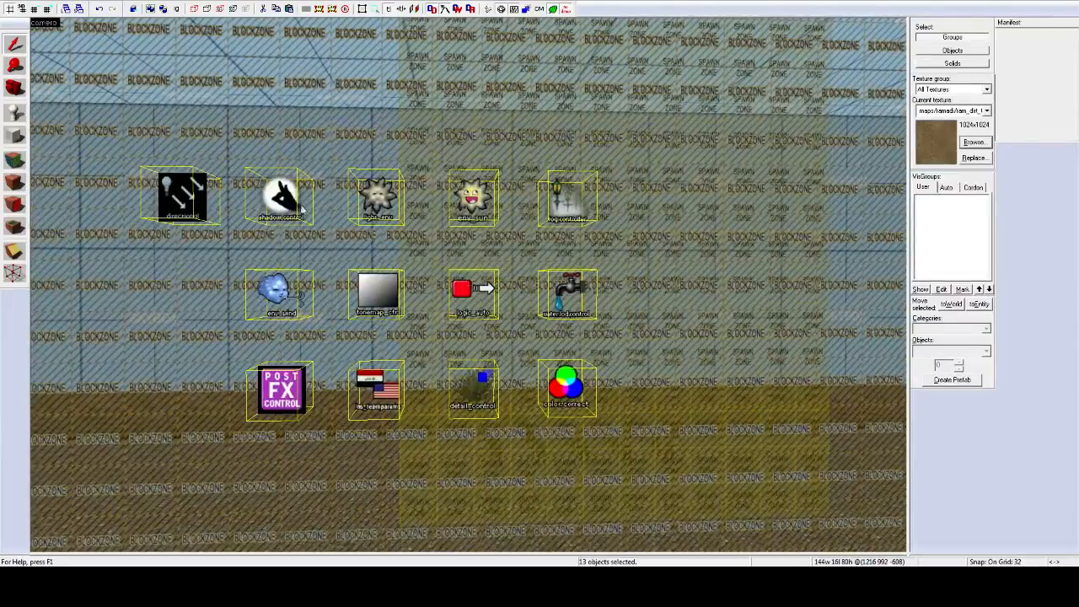
key(z)
key(s)
key(w)
key(s)
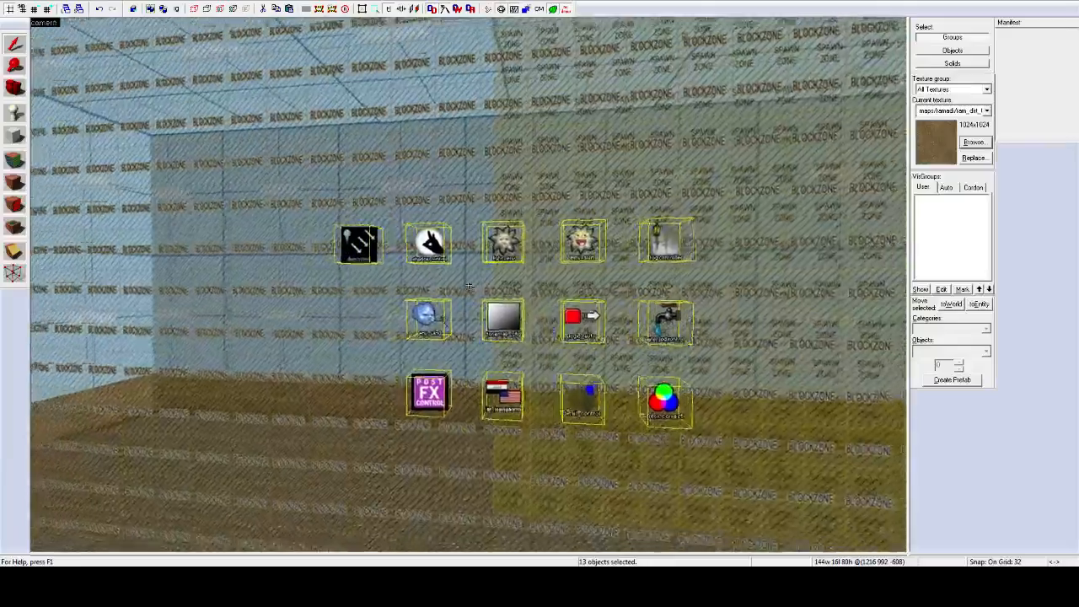
key(w)
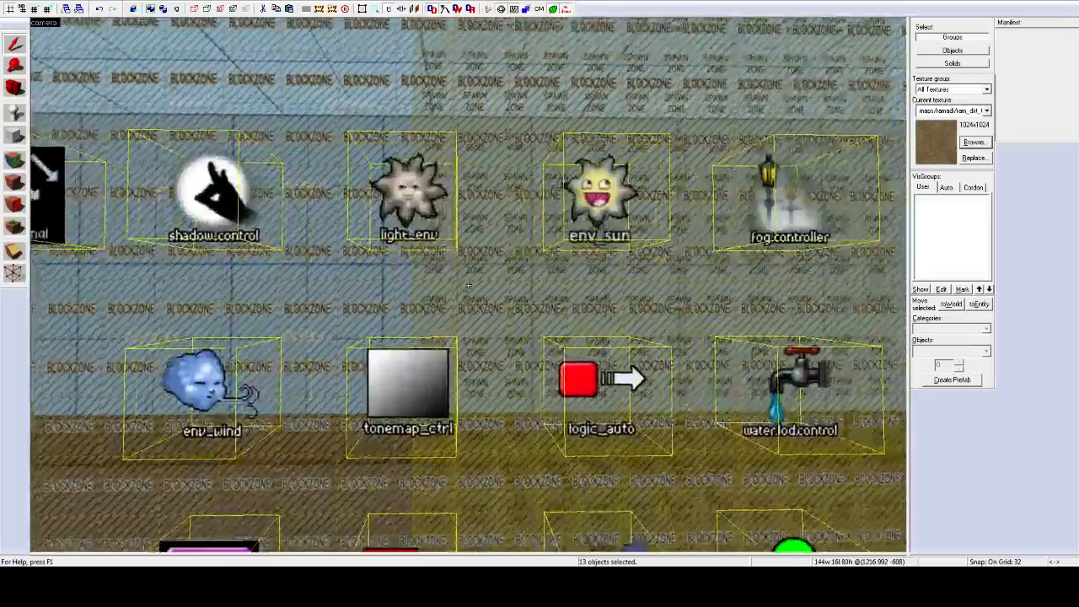
key(s)
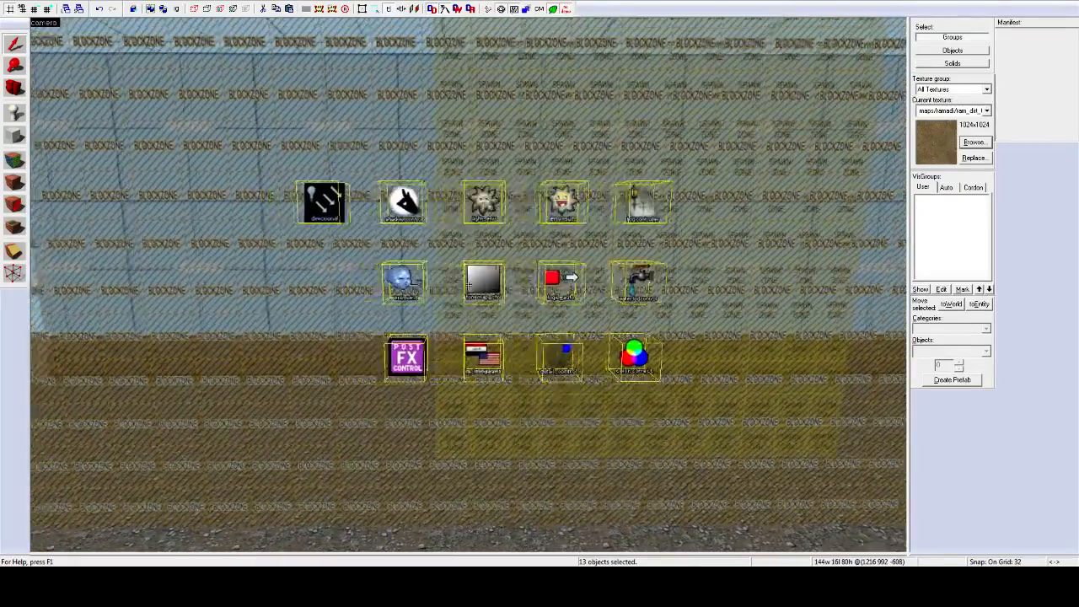
key(d)
key(a)
key(d)
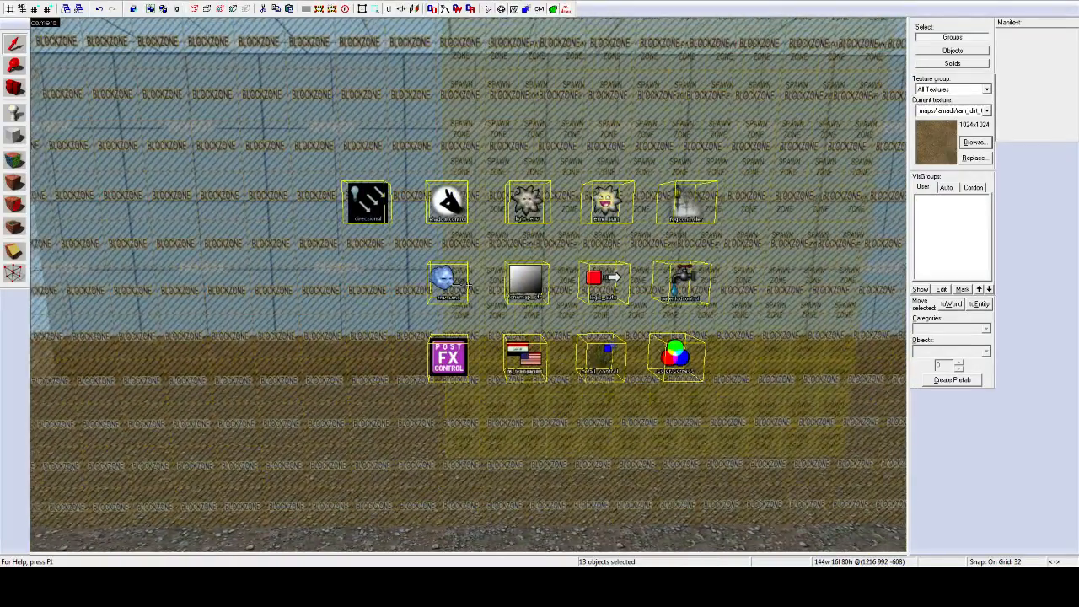
key(d)
key(z)
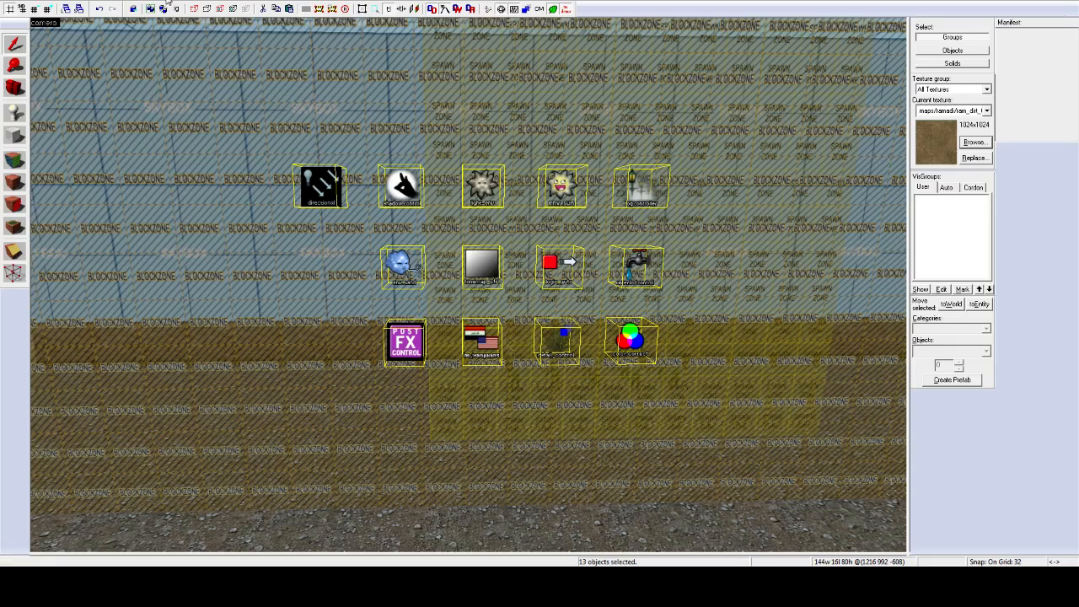
click(213, 106)
Step: Select the 13-entity group in the 3D view and drag it down into place
key(z)
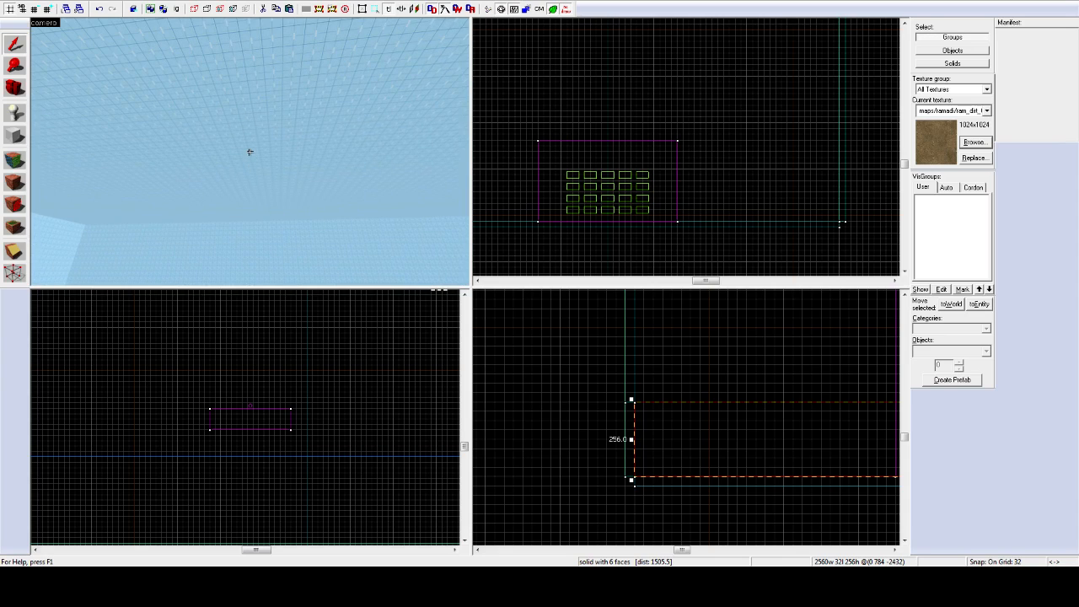
click(249, 152)
key(w)
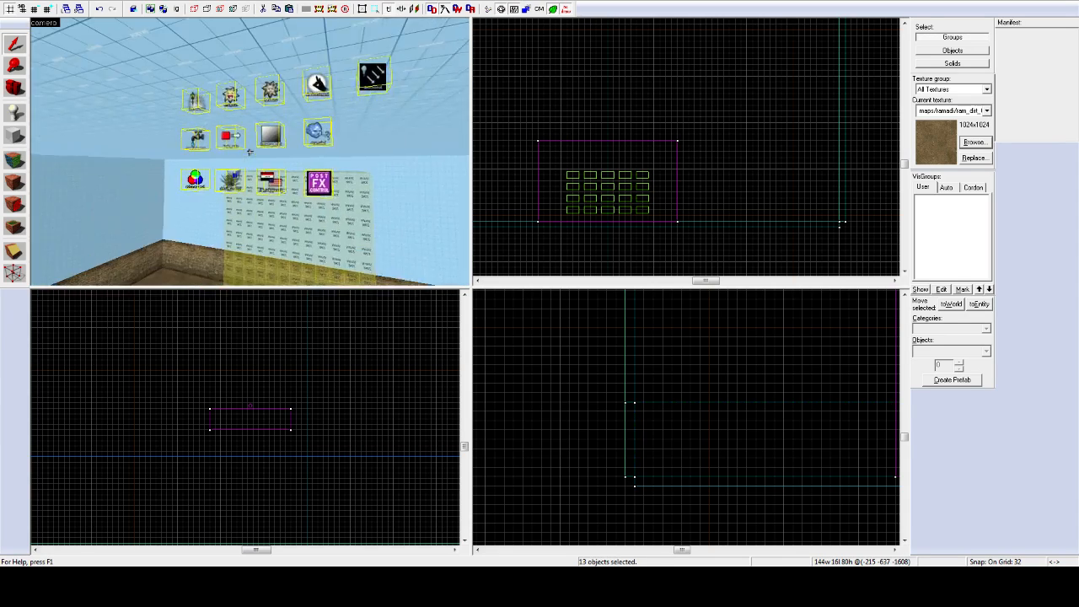
key(z)
drag(263, 128, 287, 184)
Step: Swing the camera around the group and select the back wall, then the ceiling brush
key(z)
key(d)
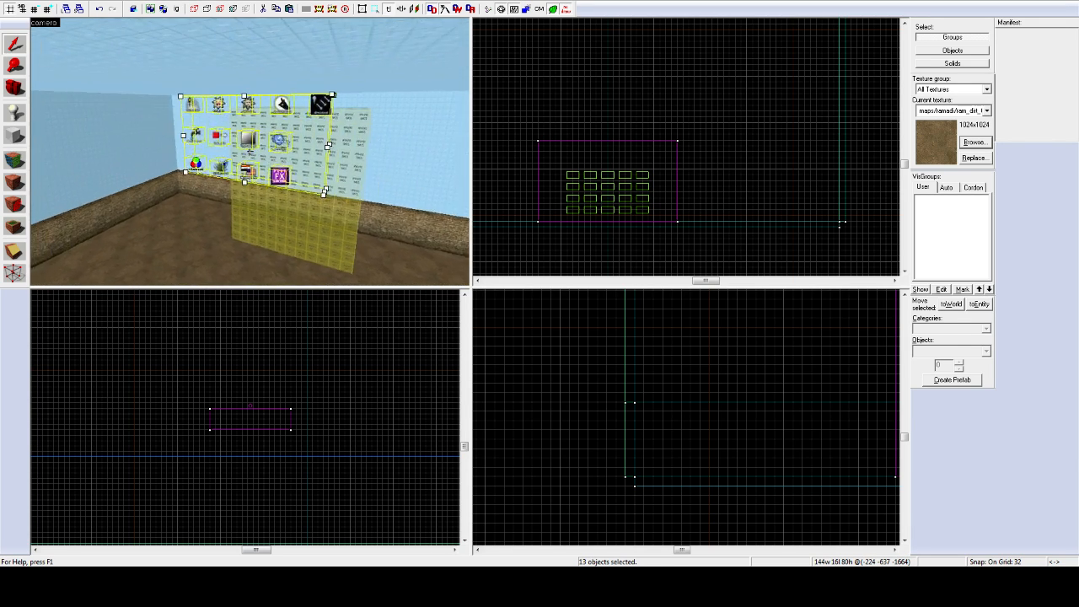
key(z)
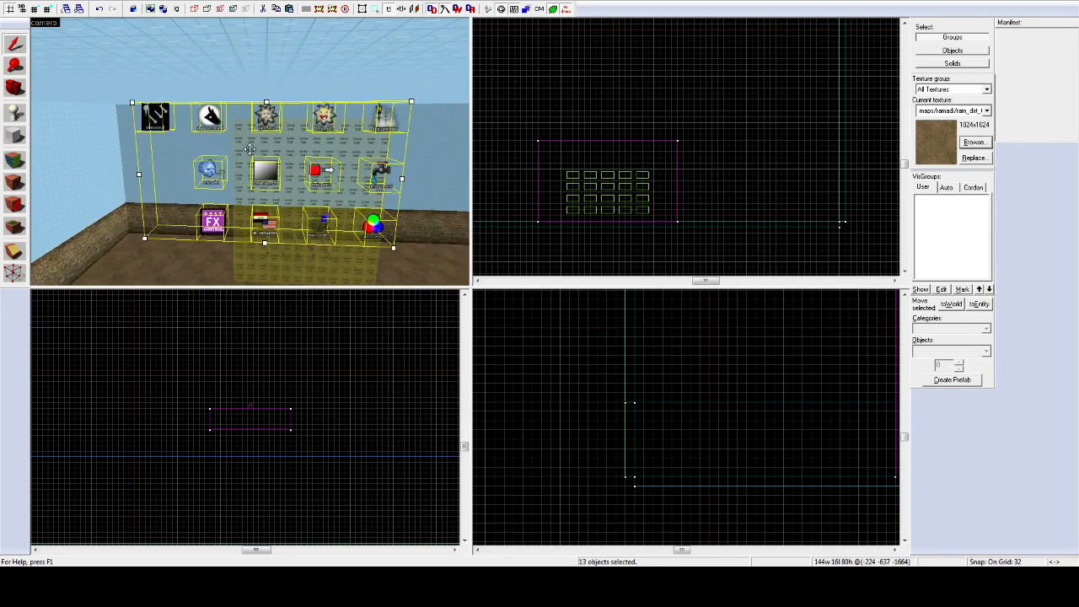
click(424, 157)
click(323, 75)
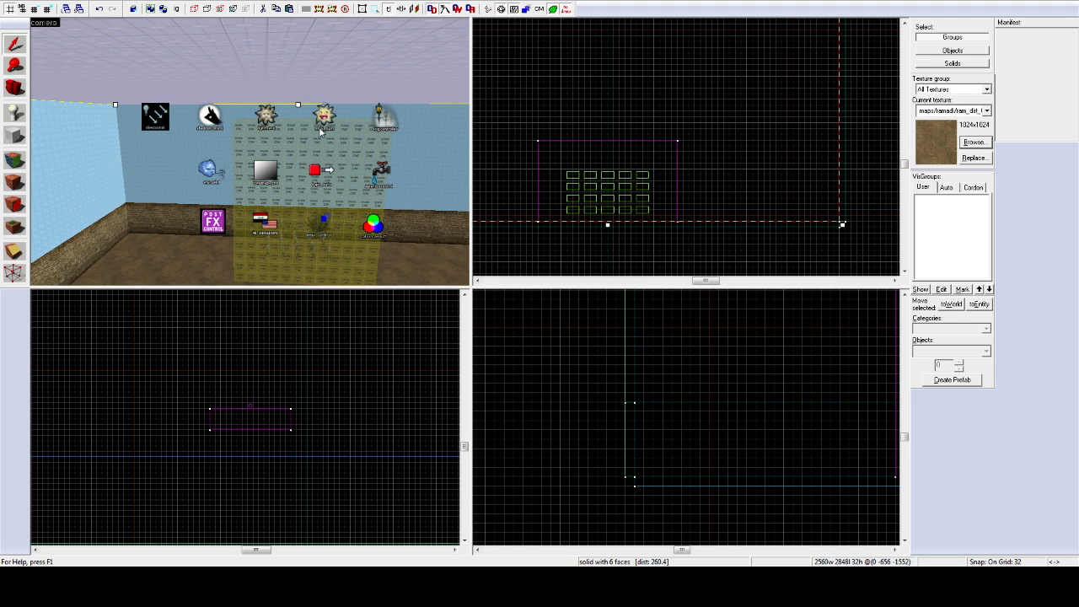
Step: Fly the 3D camera around the entity icons and select the env_sun entity
key(z)
key(w)
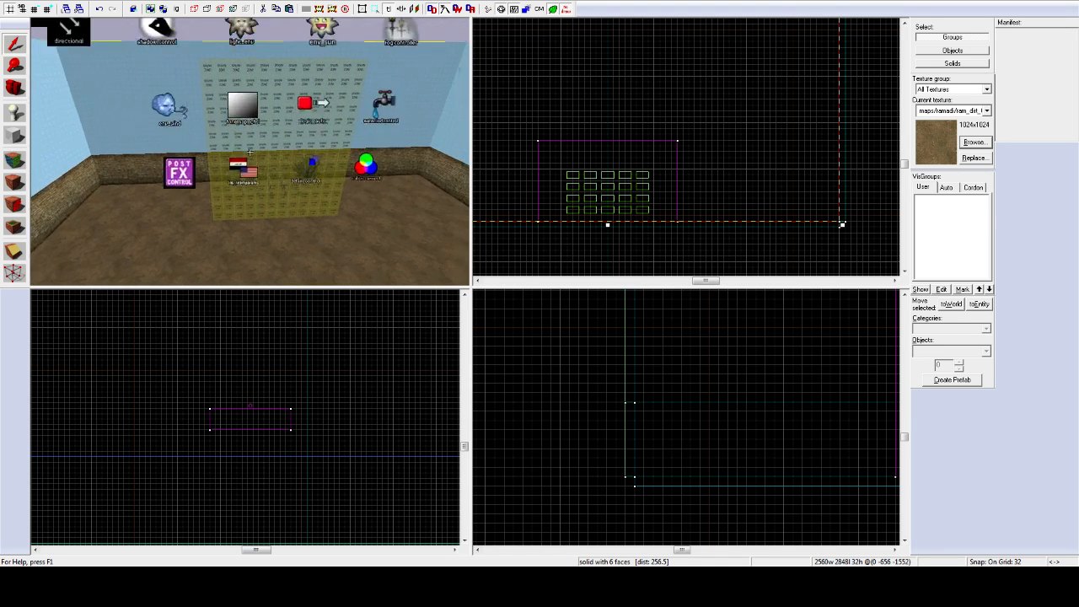
key(a)
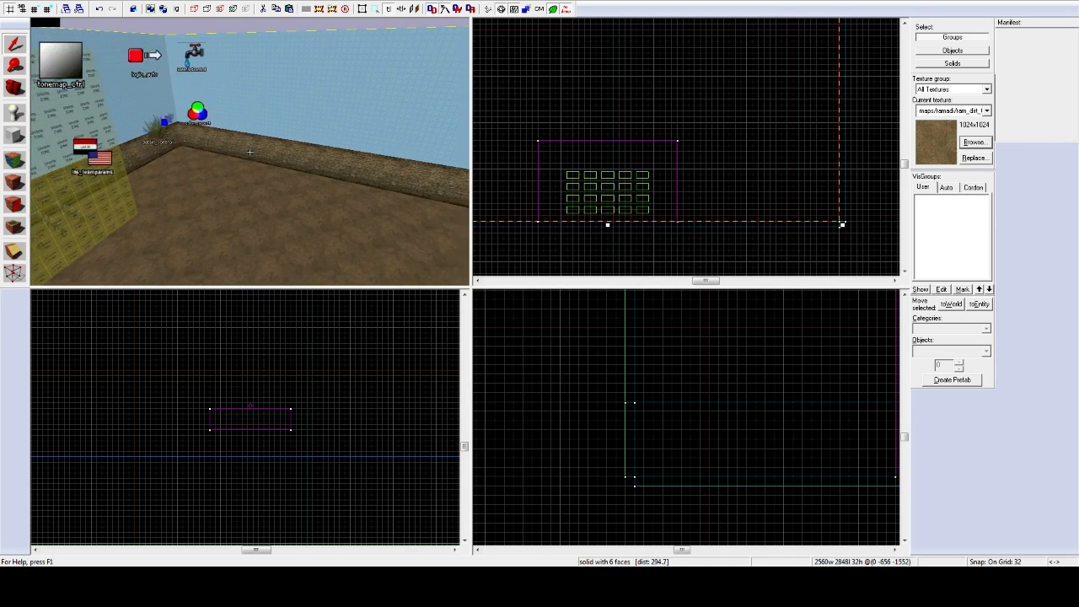
key(s)
key(d)
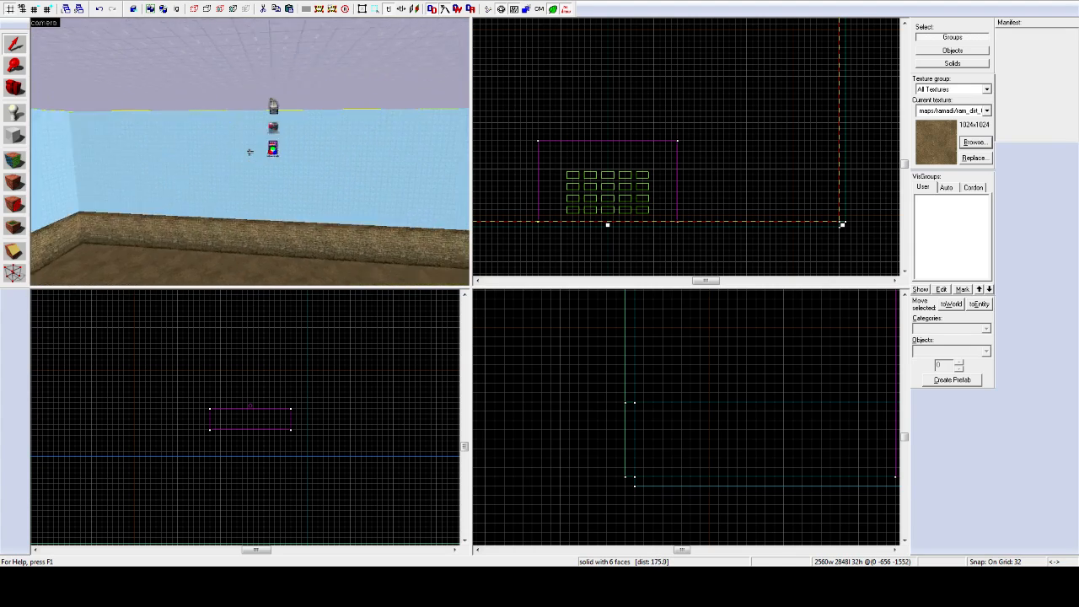
key(w)
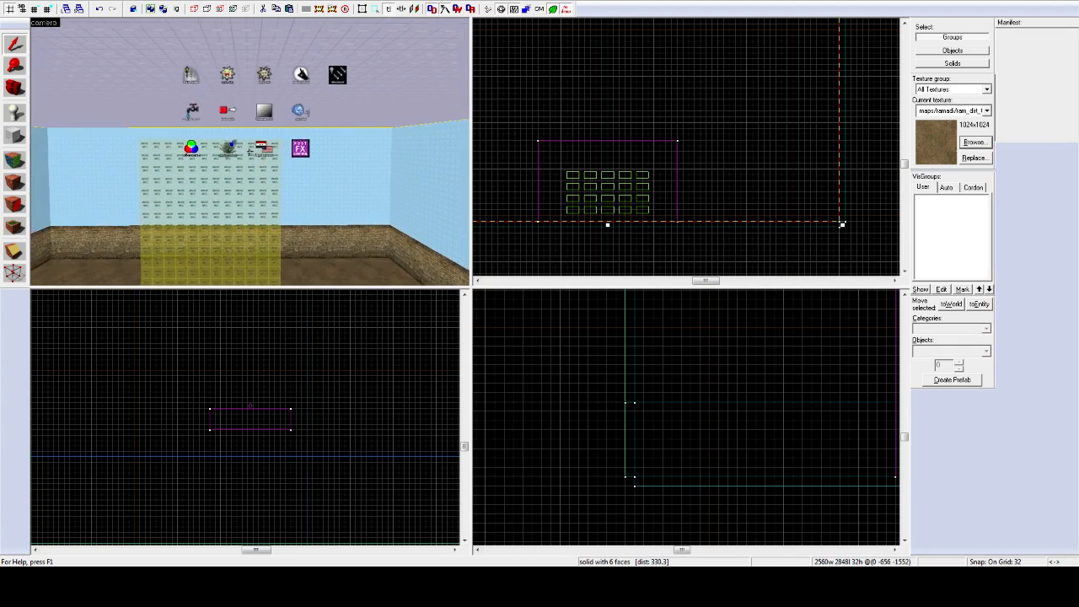
key(a)
key(s)
key(w)
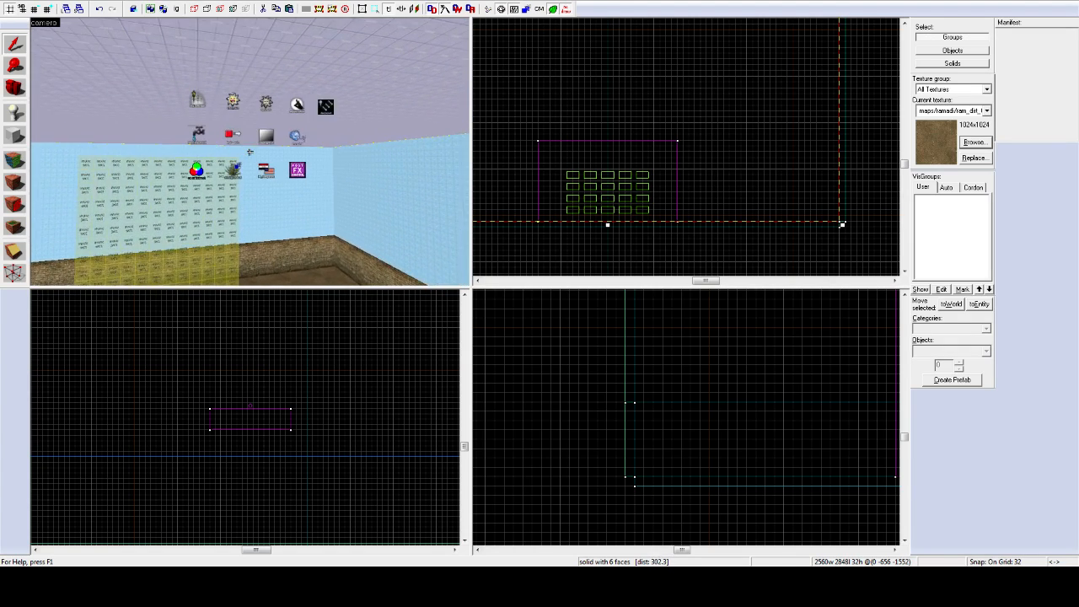
key(z)
key(w)
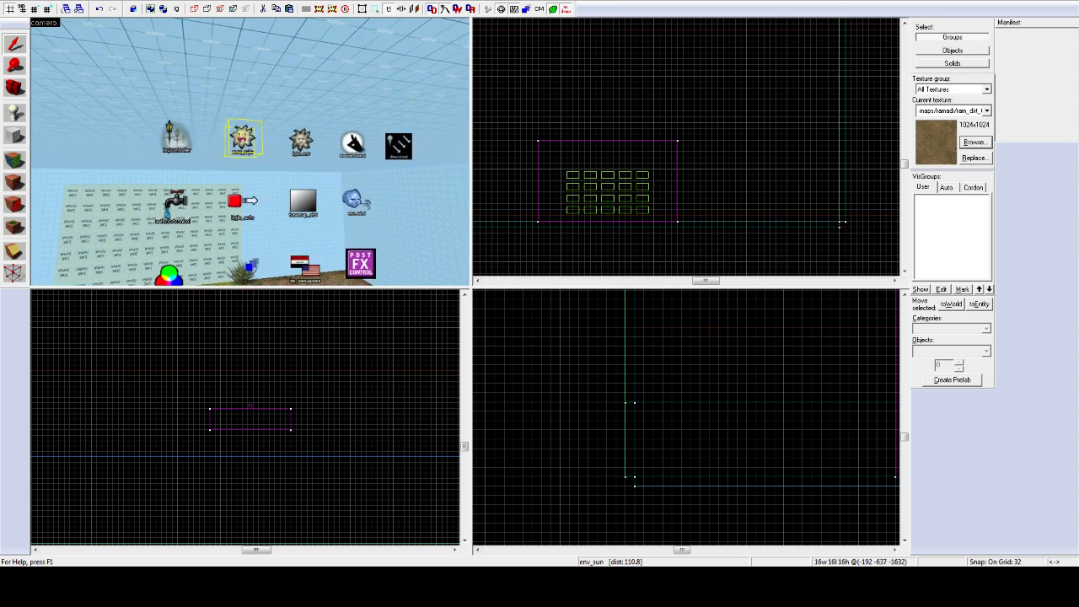
click(249, 152)
Step: Sweep the camera past shadow_control and select the light_env entity
key(a)
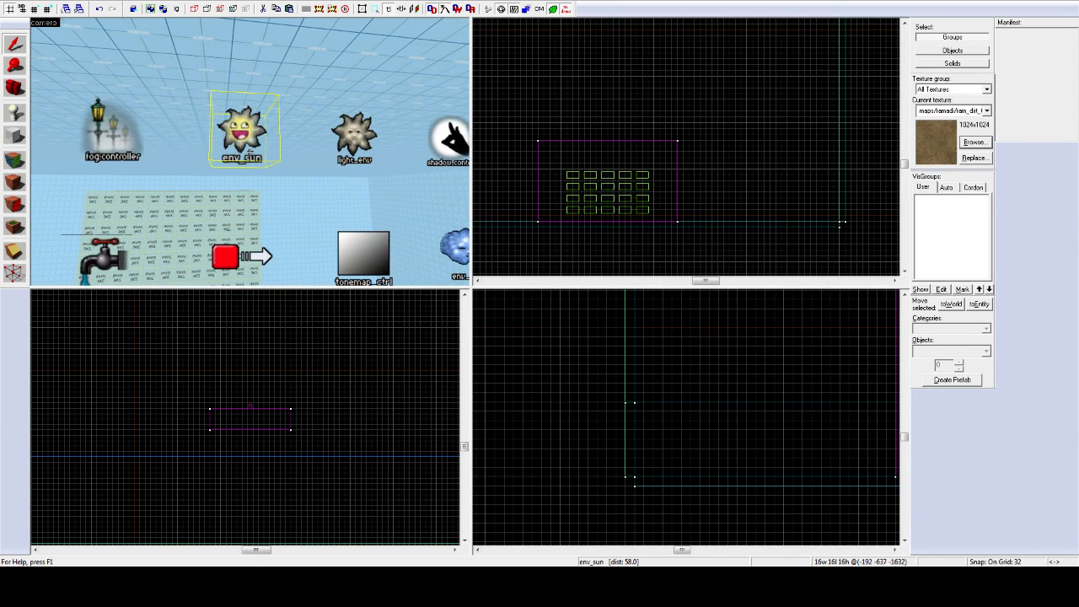
key(d)
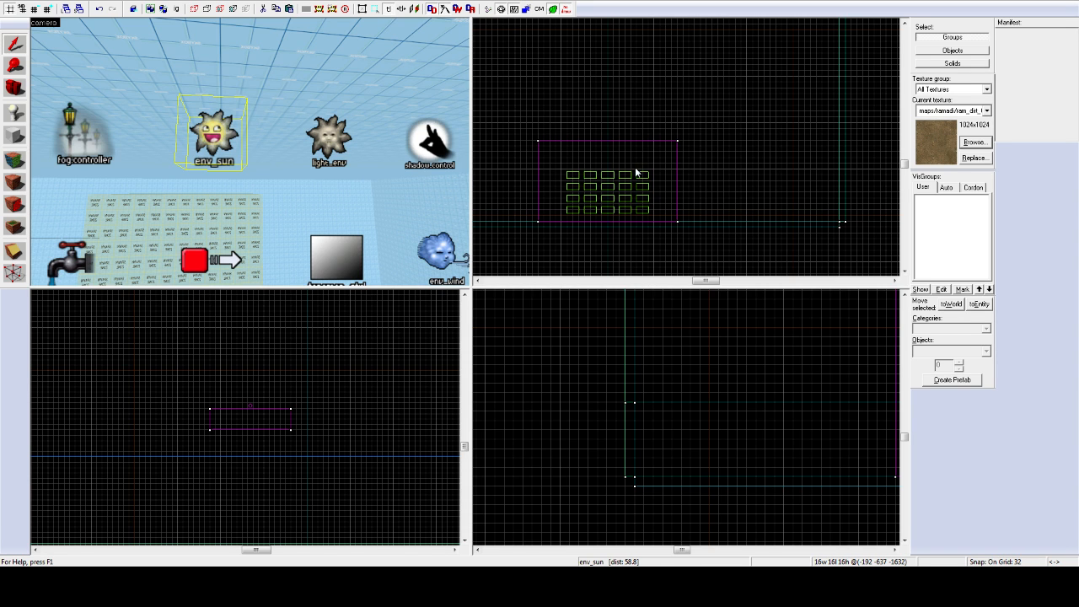
key(z)
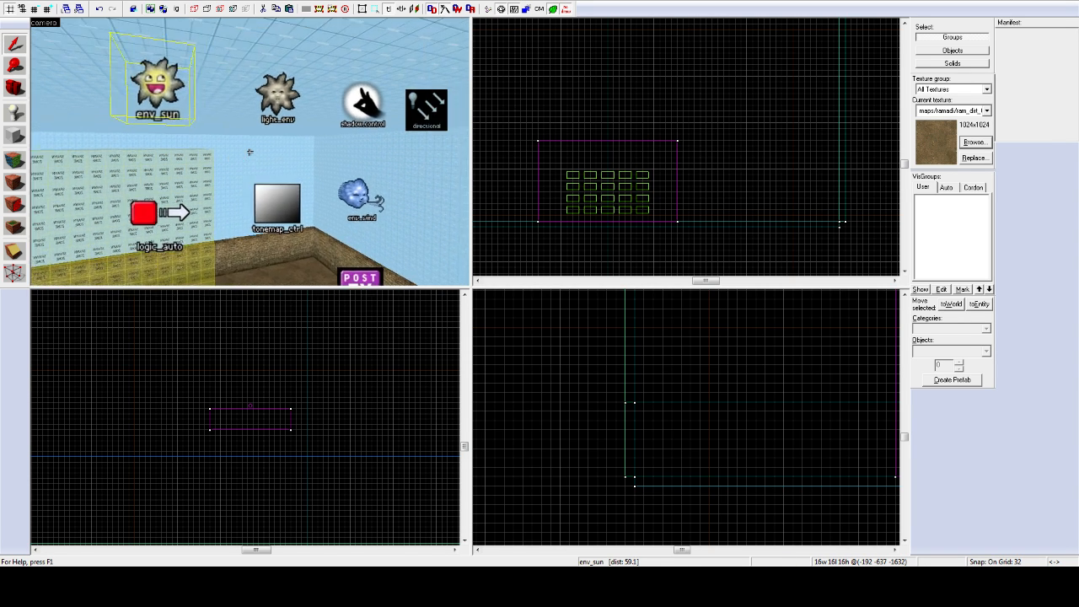
key(d)
key(d)
key(z)
click(192, 108)
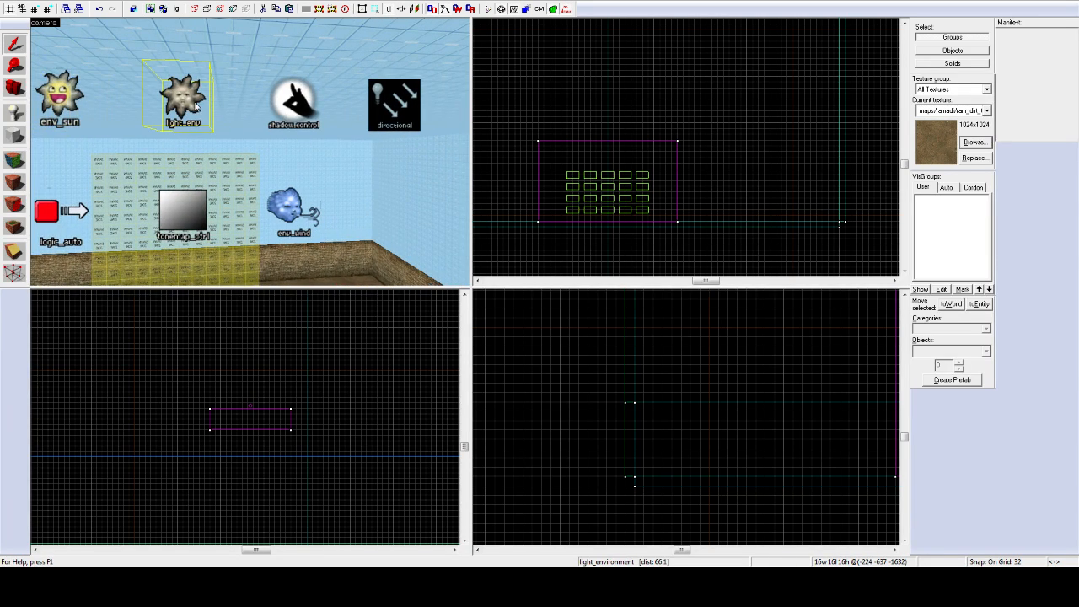
Step: Back the 3D camera away until the room floor and entities are in view
key(z)
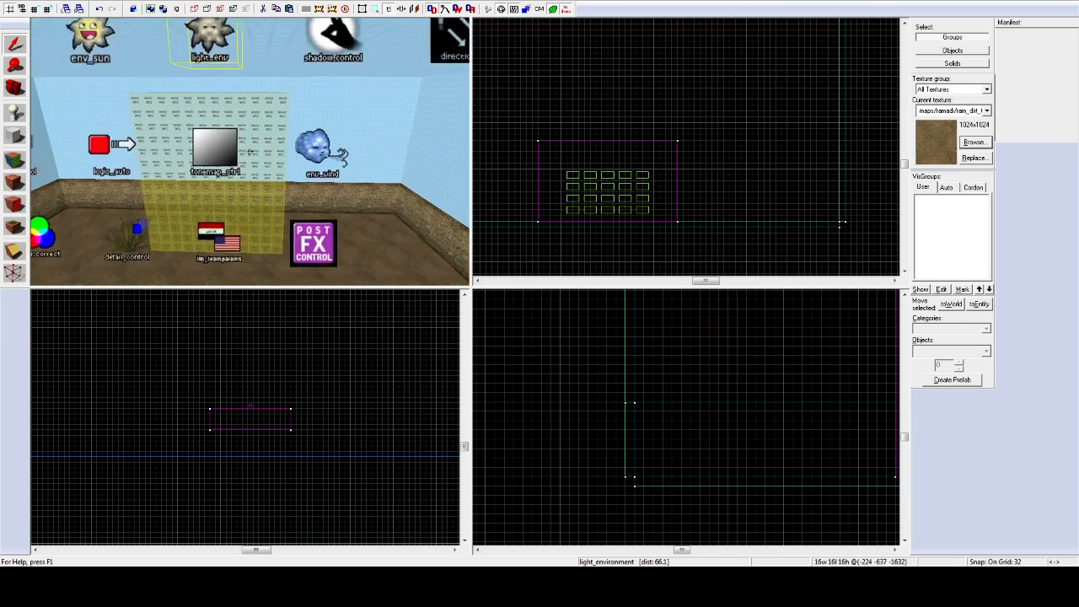
key(s)
key(a)
key(d)
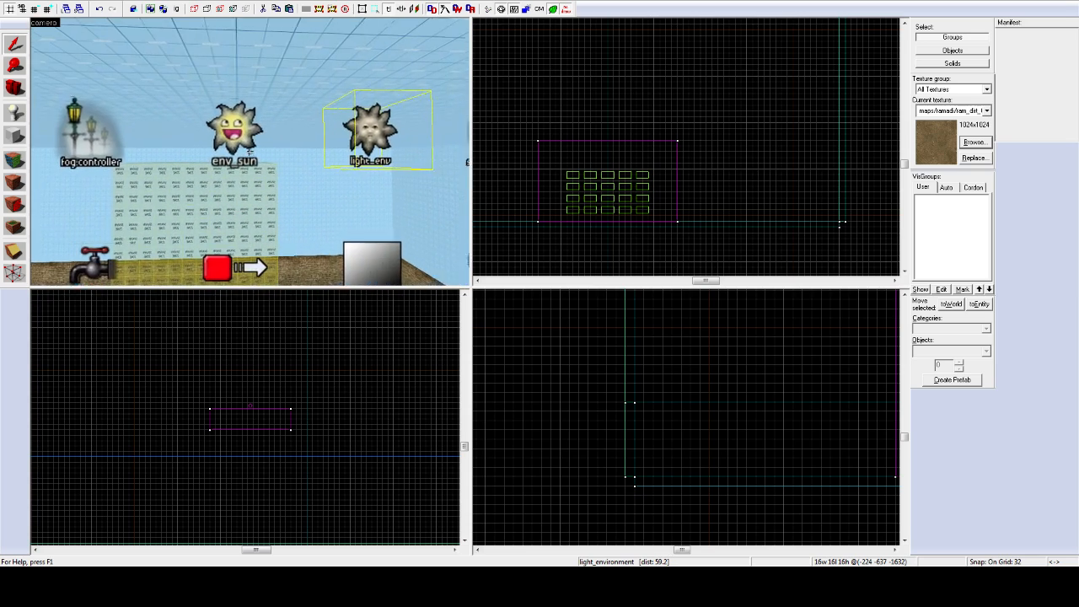
key(s)
key(s)
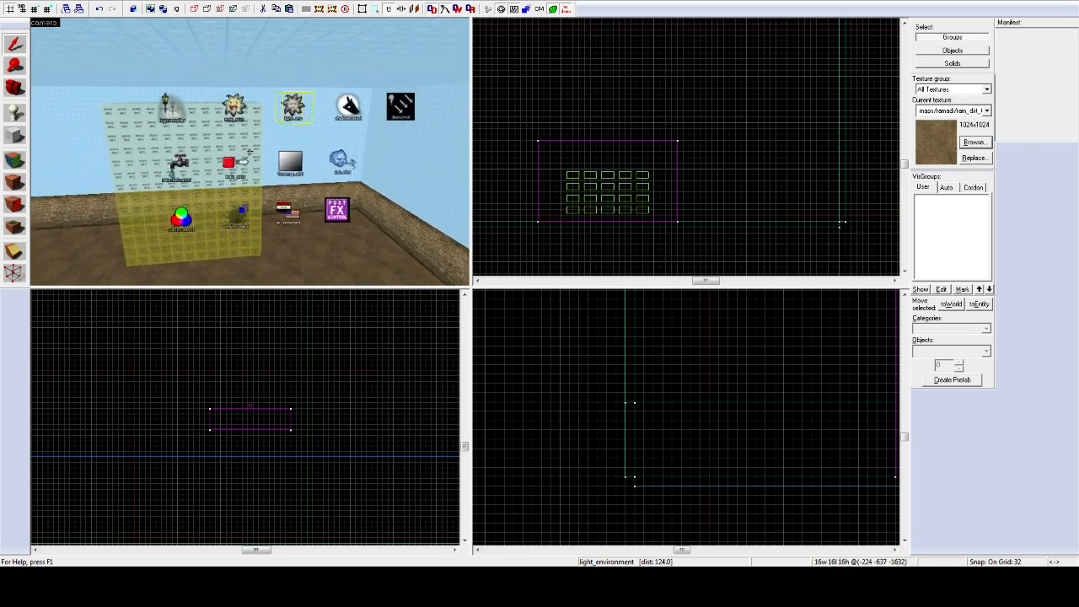
key(s)
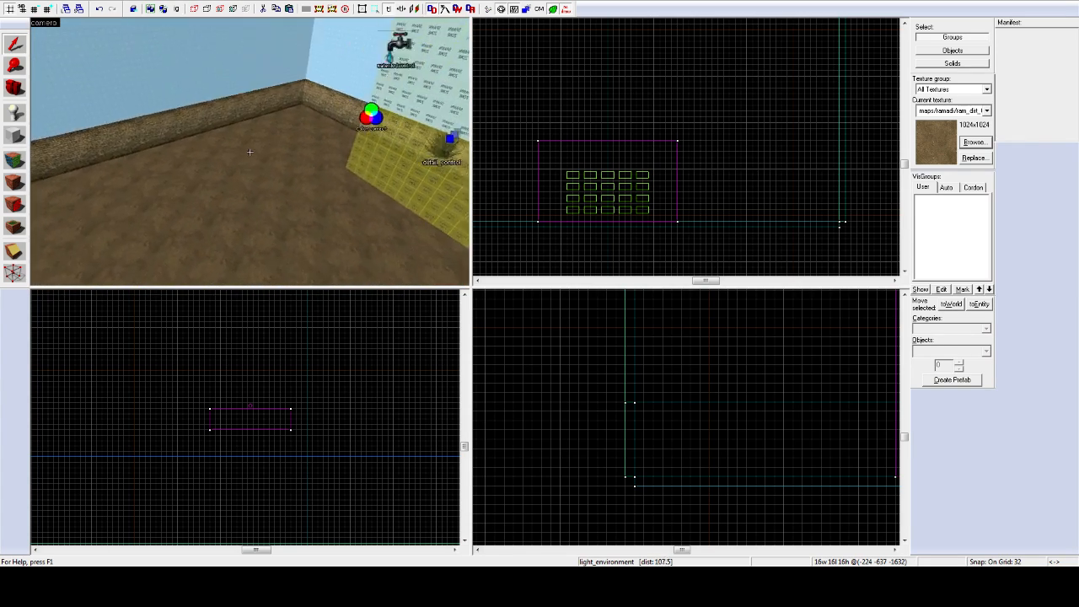
Step: Fly the 3D view through the spawn-zone box to the one by the dirt wall
key(w)
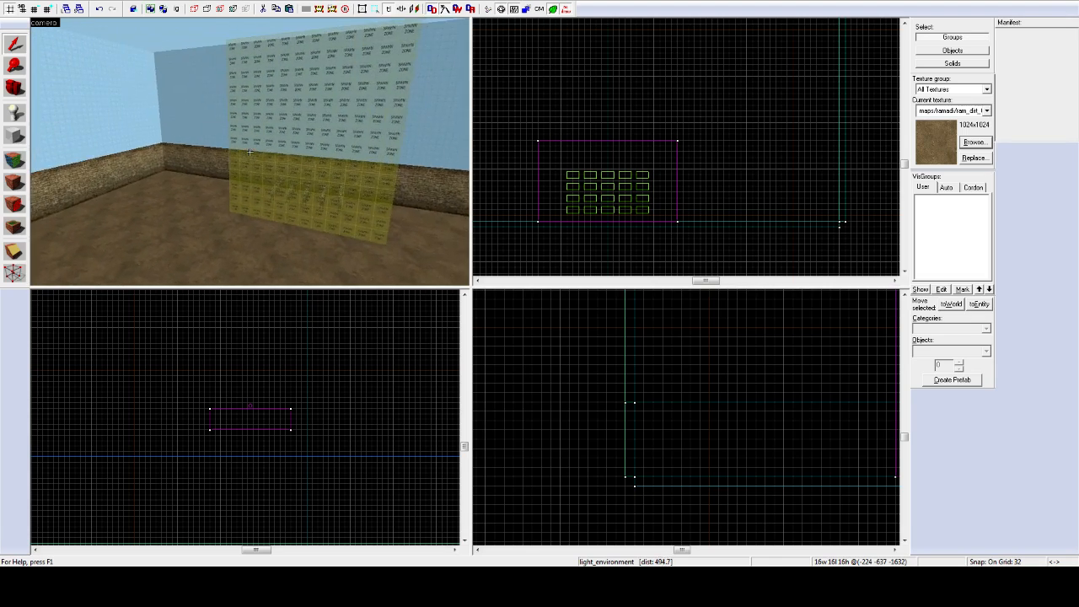
key(w)
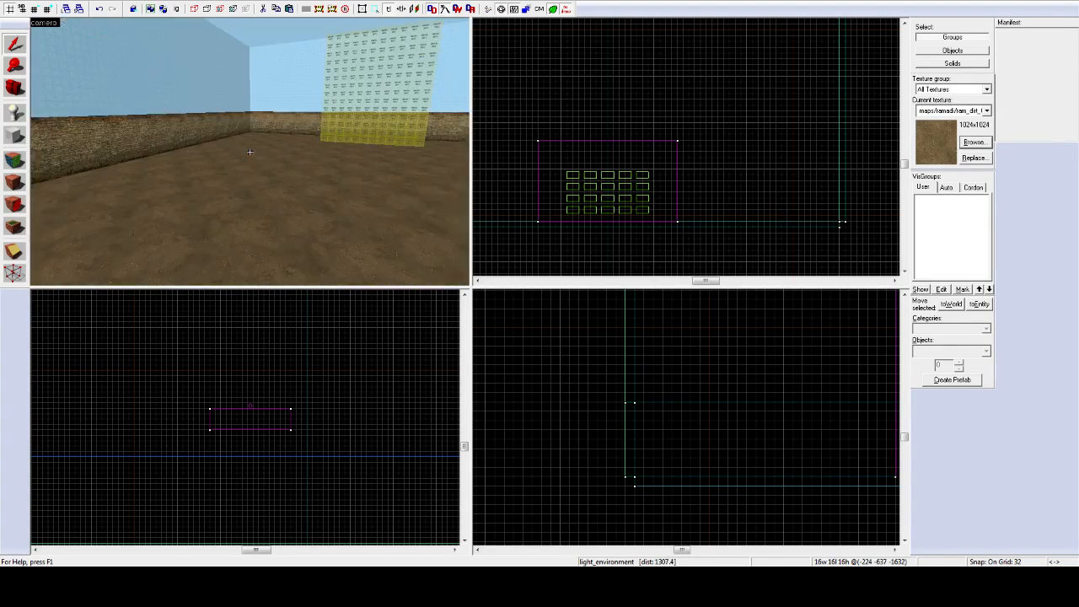
key(w)
key(w)
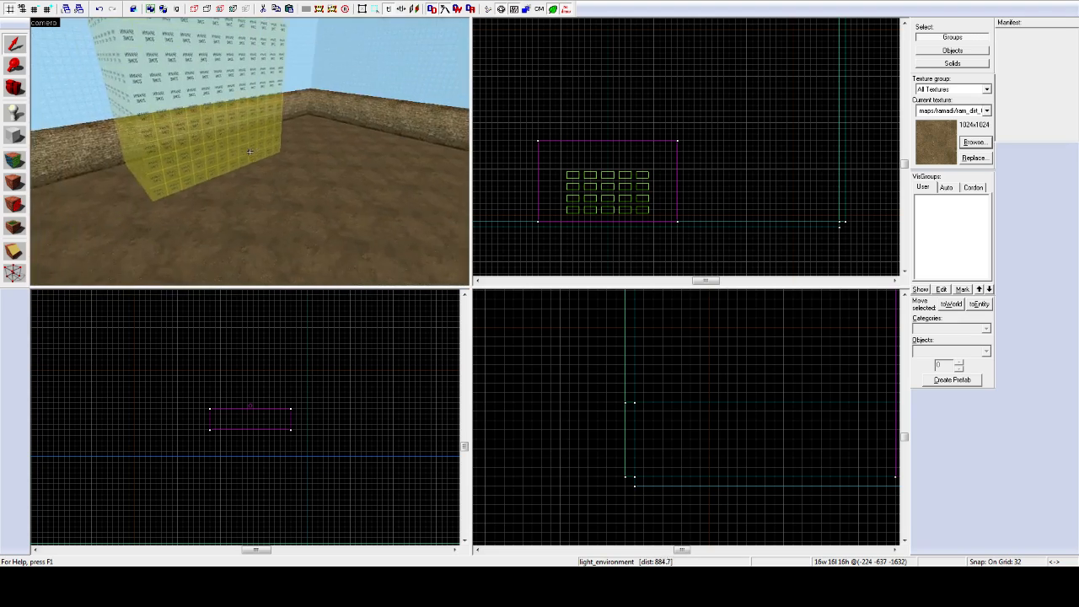
key(w)
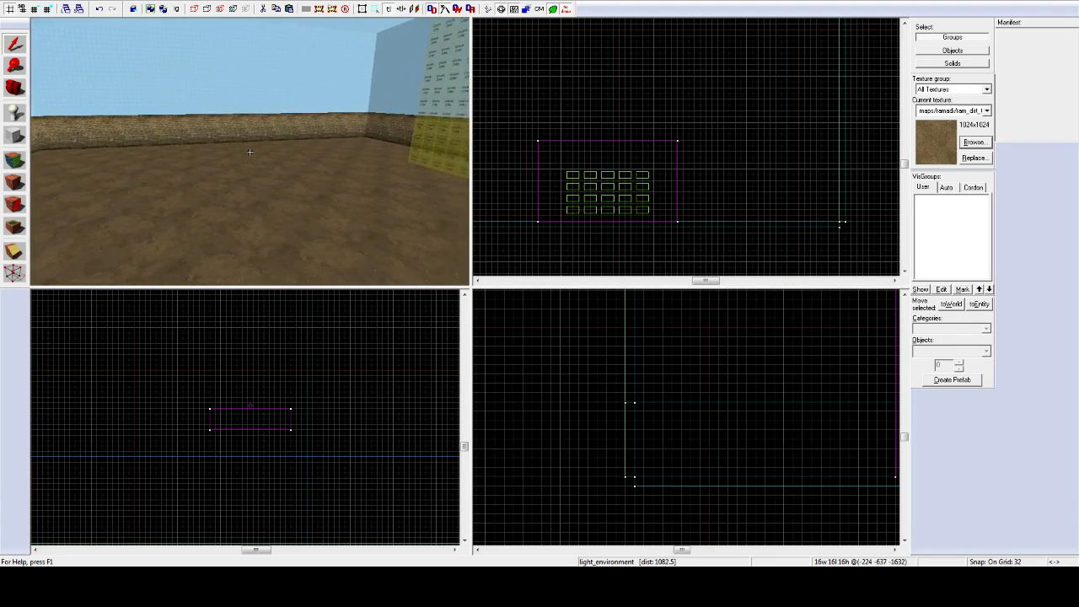
Step: Fly on to the distant spawn-zone box, then bring up Explorer at SteamApps\common
key(z)
key(z)
key(w)
key(w)
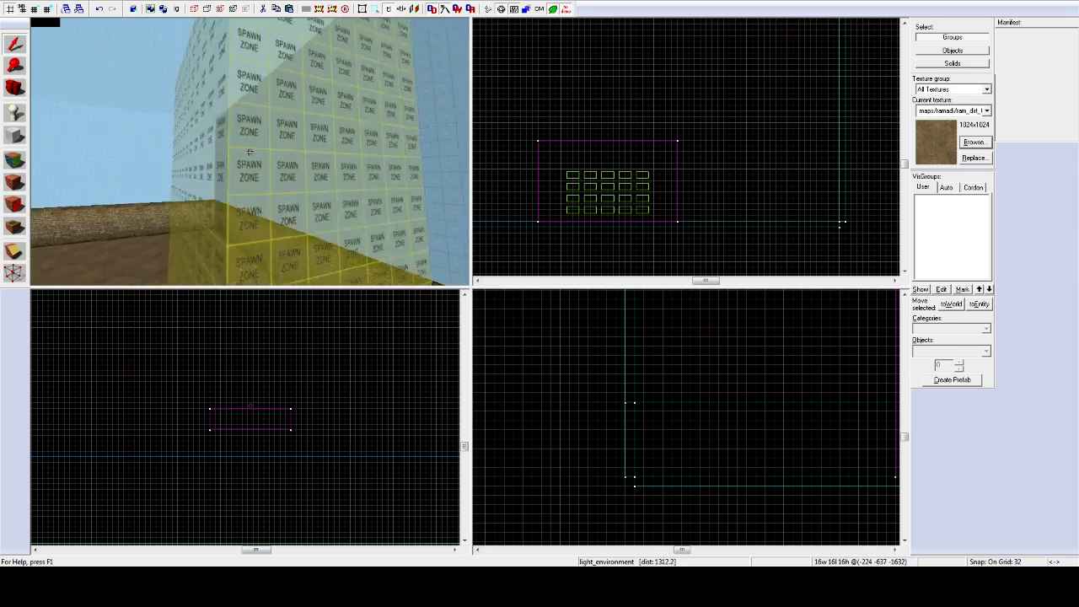
key(w)
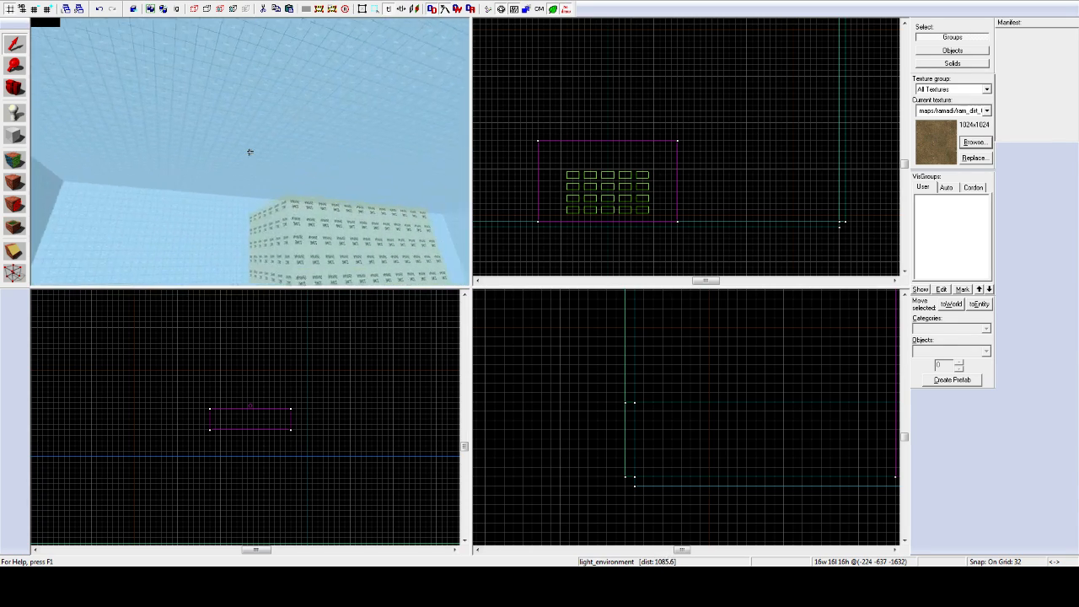
key(w)
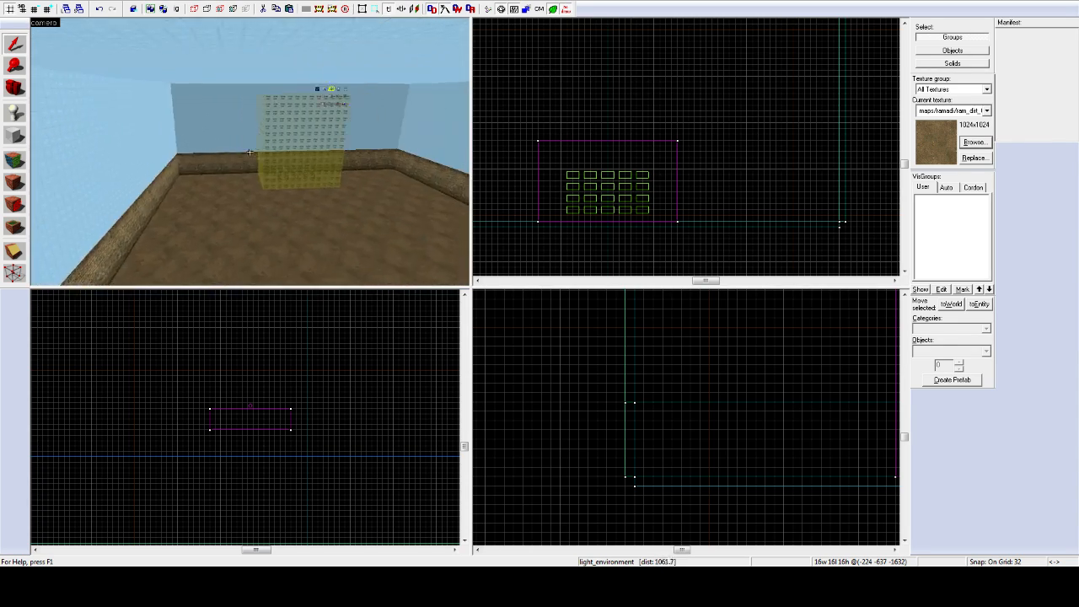
key(w)
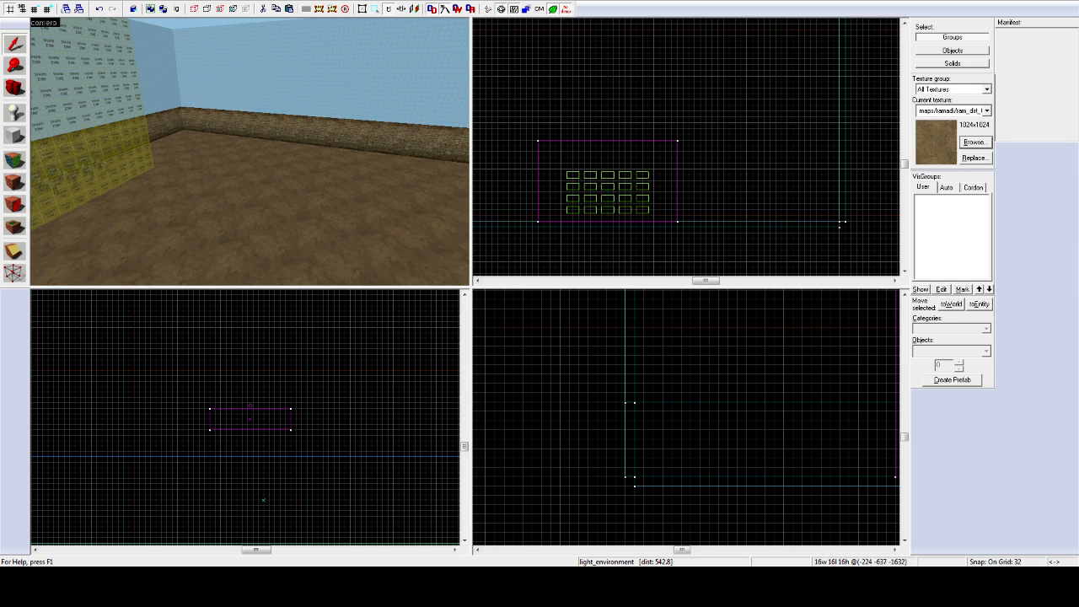
key(alt+Tab)
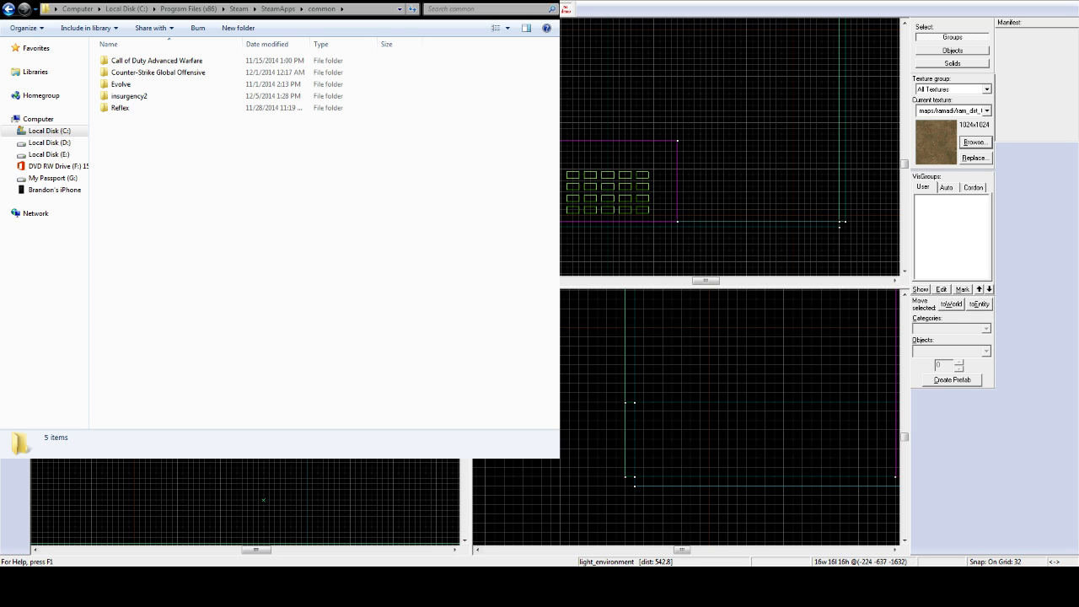
Step: Move the Explorer window aside and open insurgency2\insurgency\maps
drag(371, 3, 503, 45)
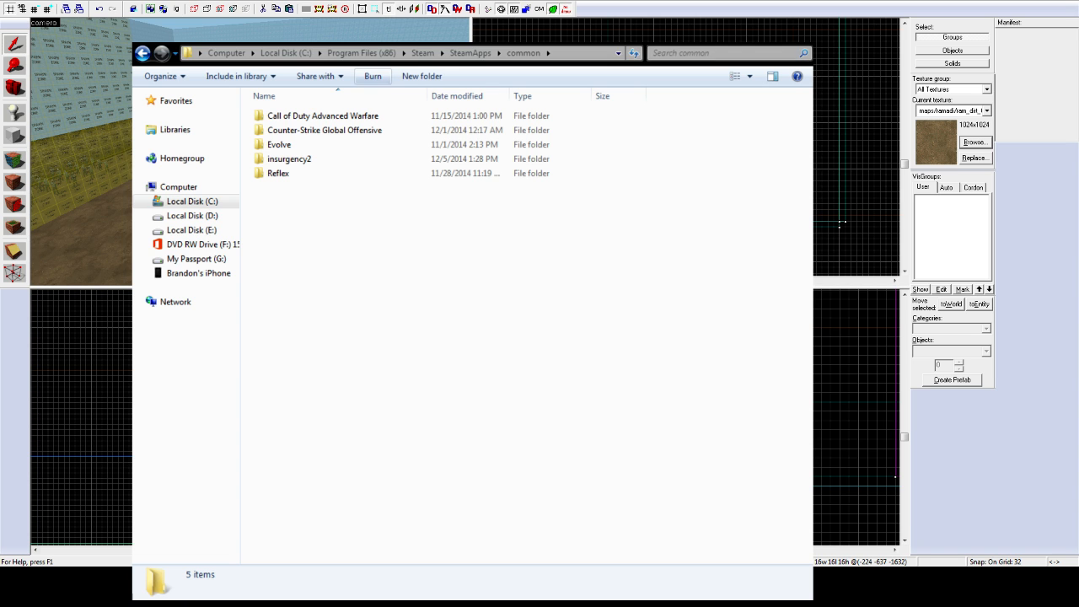
double_click(304, 160)
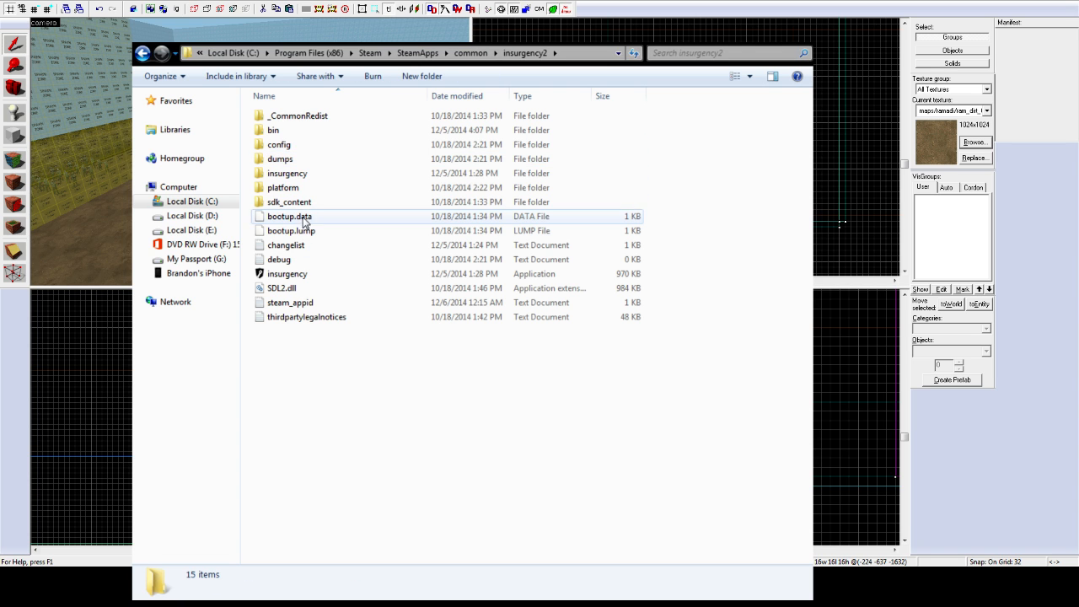
double_click(291, 174)
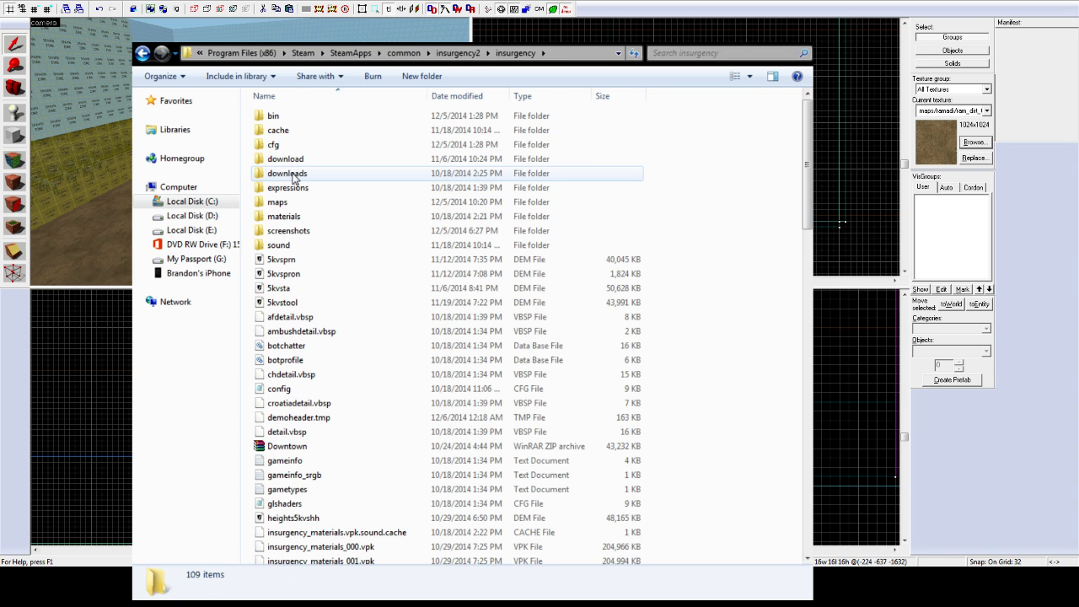
click(304, 306)
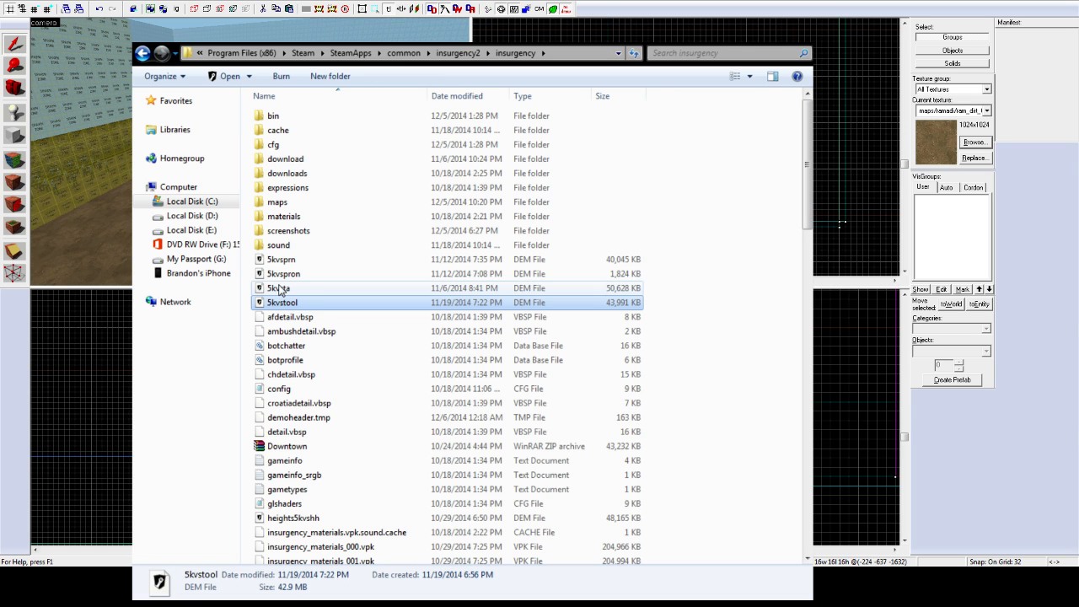
click(284, 188)
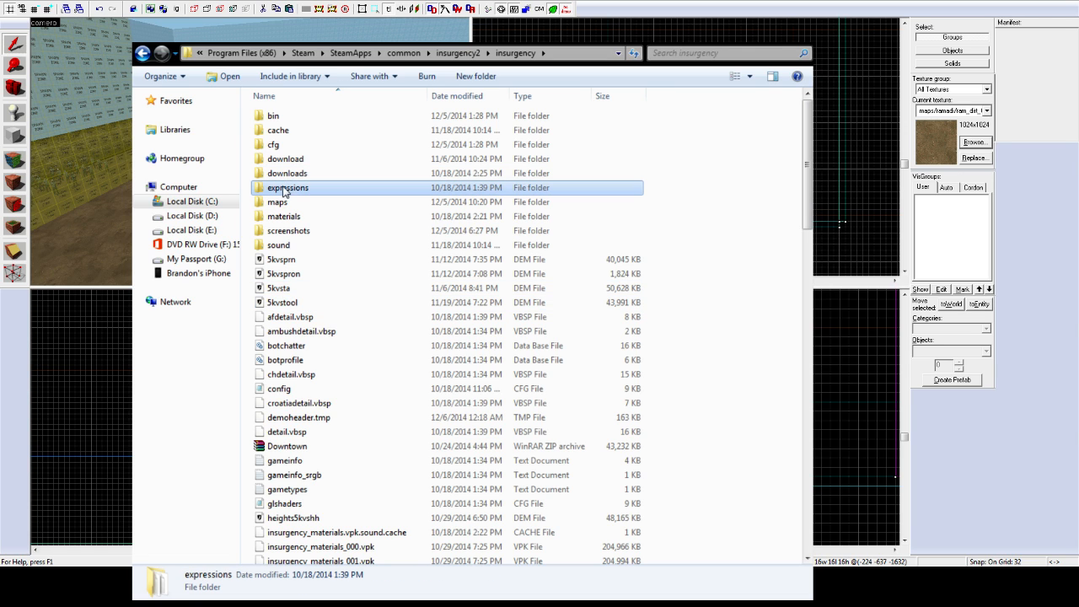
click(297, 219)
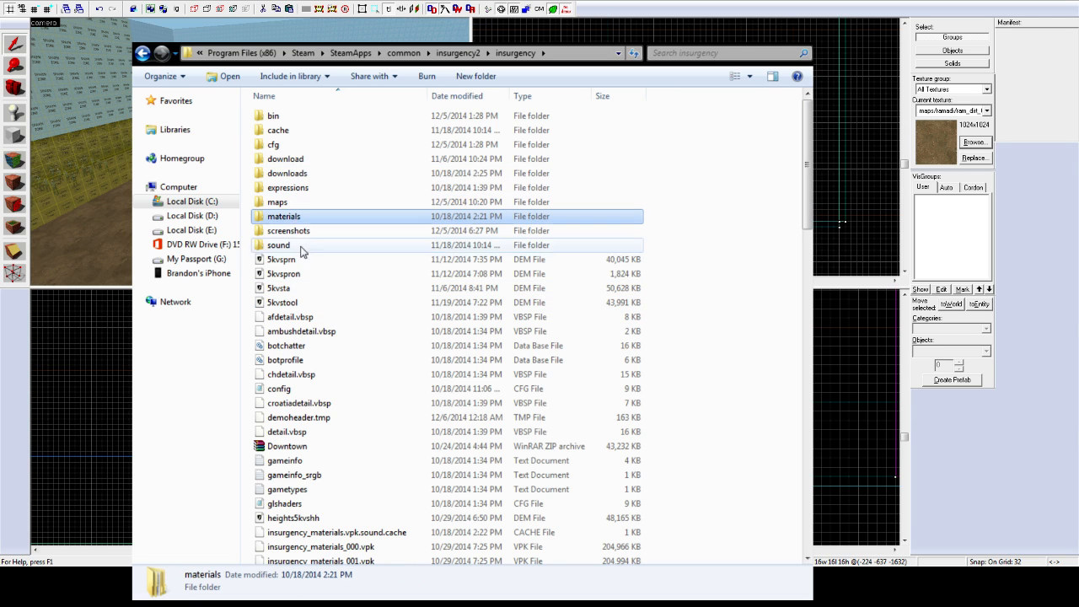
click(287, 260)
double_click(319, 202)
Step: Sort the map files by name and select siege_vip_alpha3
click(337, 317)
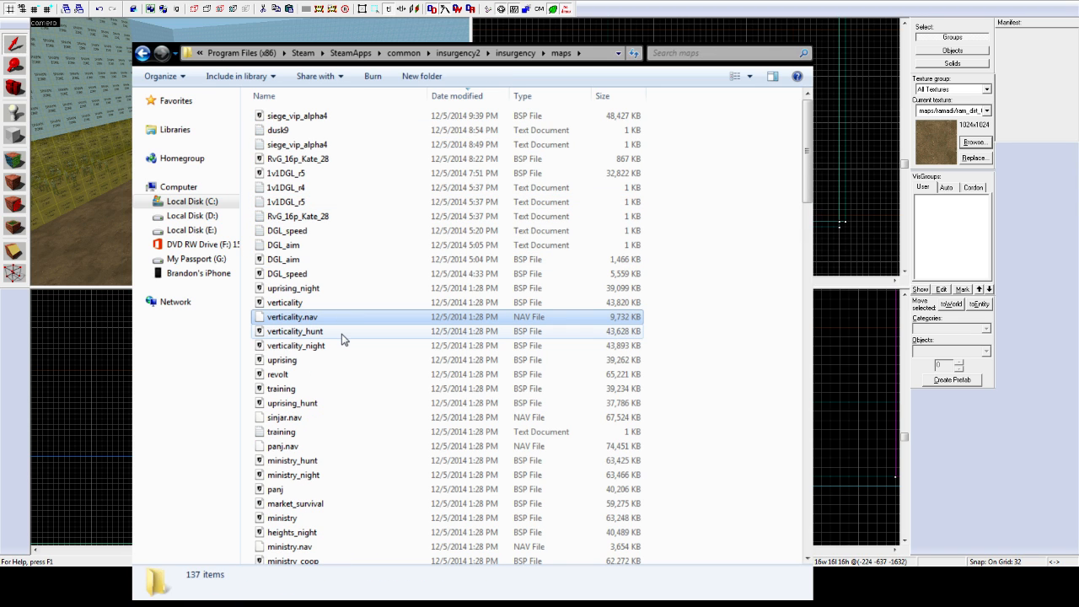
scroll(337, 337, down, 2)
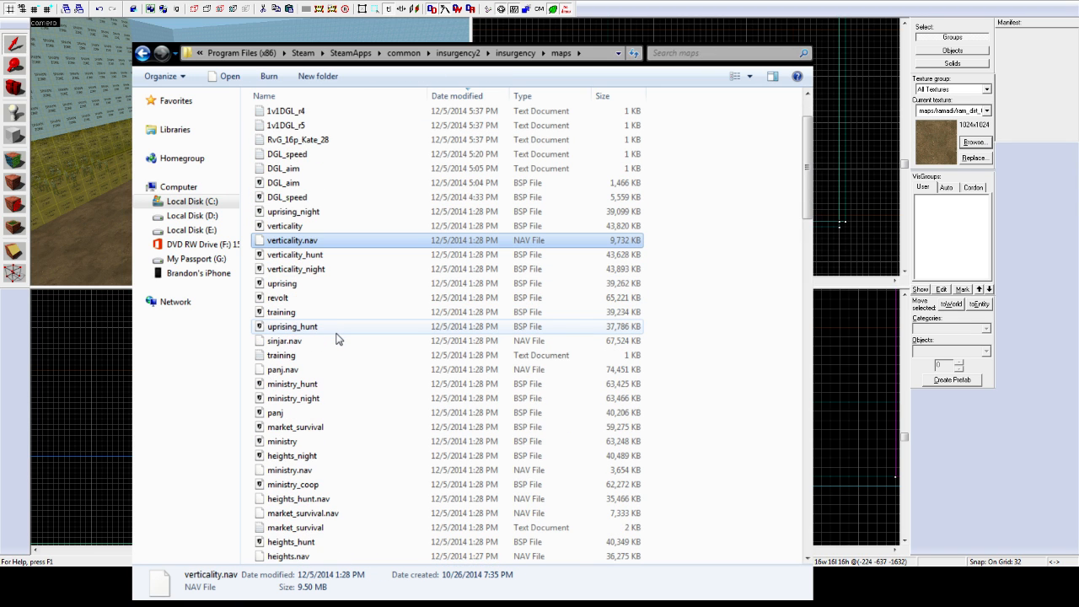
scroll(333, 333, down, 2)
scroll(331, 329, up, 3)
scroll(325, 330, down, 8)
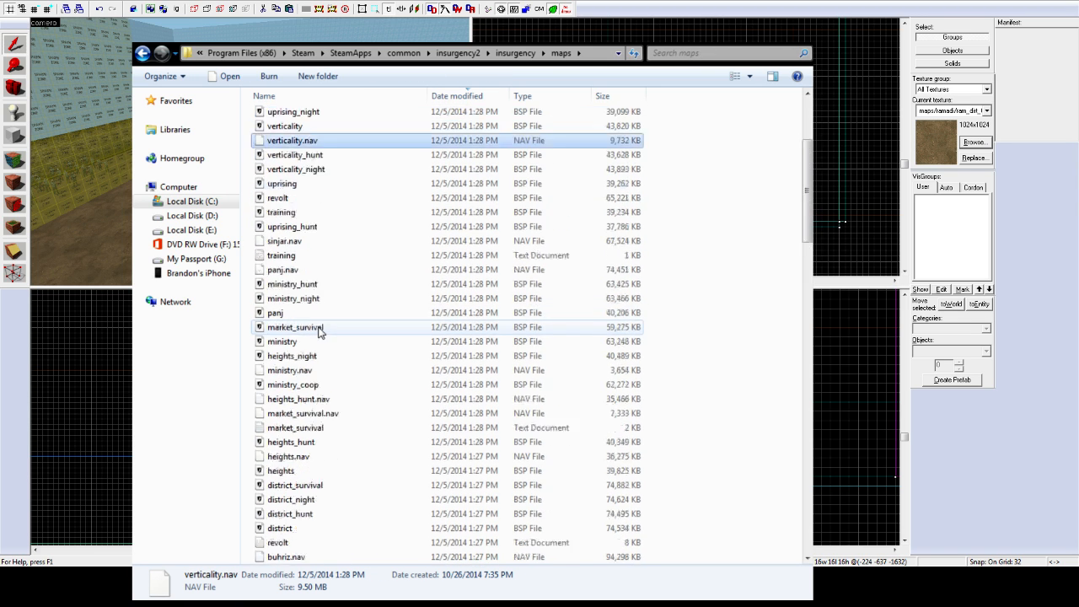
scroll(321, 331, down, 6)
scroll(313, 316, up, 15)
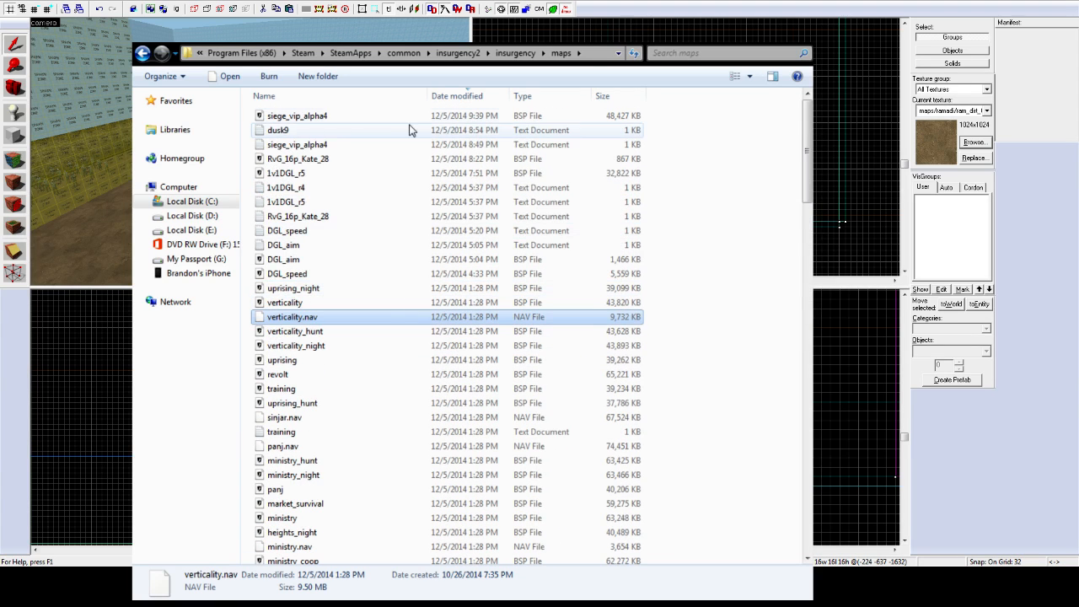
click(320, 97)
click(310, 200)
scroll(314, 234, up, 4)
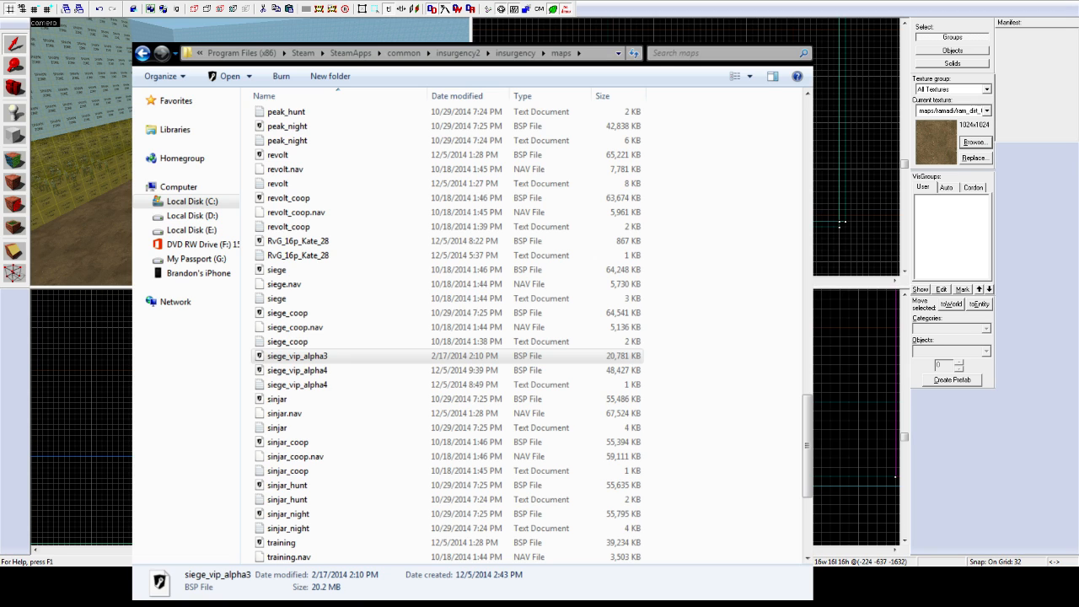
Step: Bring up Run Map with BSP Normal, VIS Fast, RAD Fast, placed beside the maps listing
key(F9)
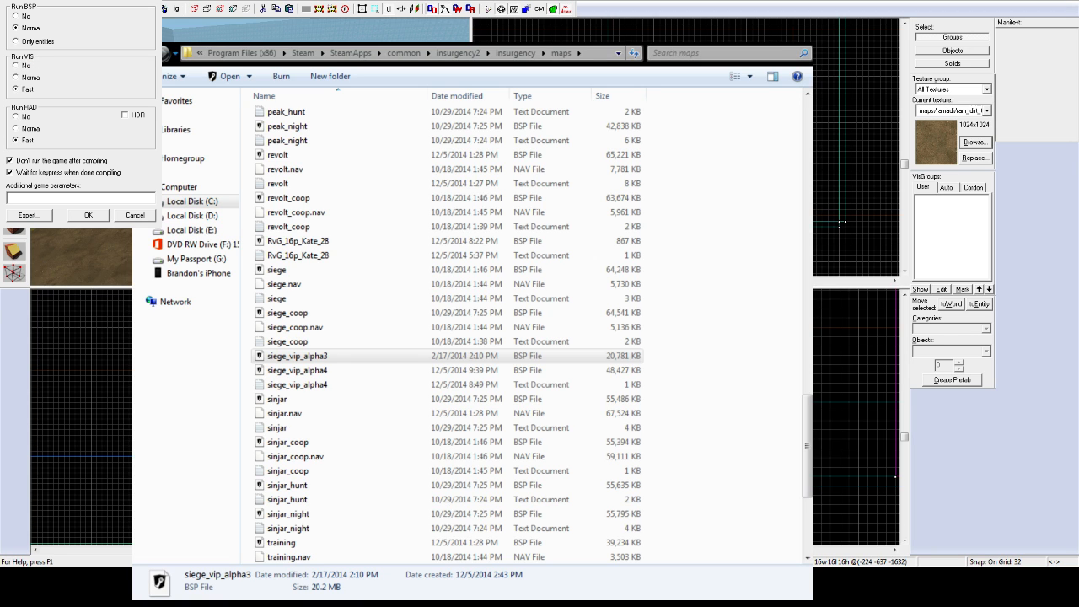
drag(80, 2, 511, 206)
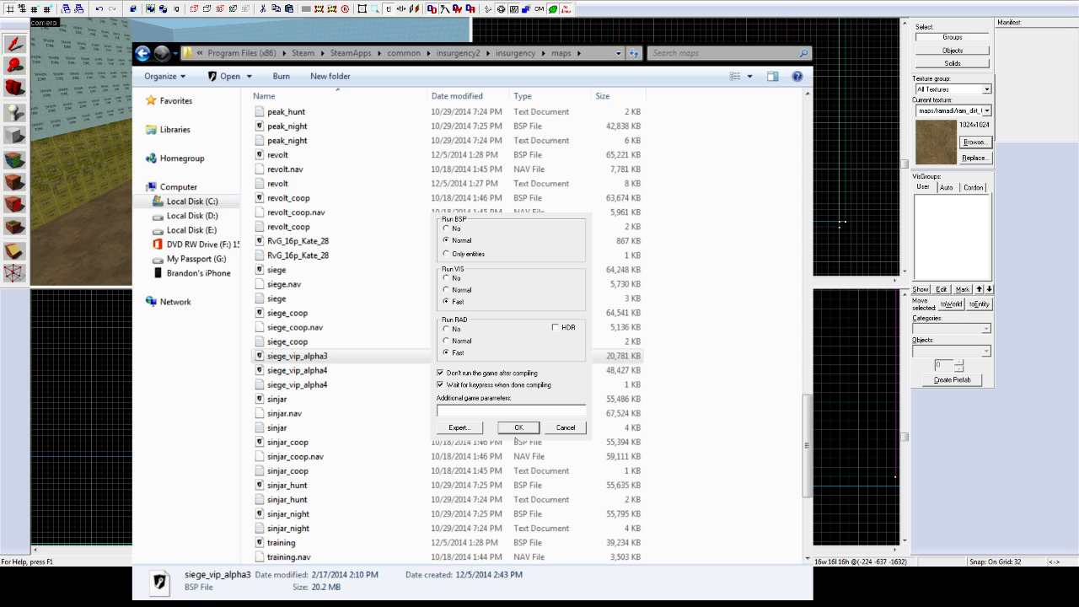
Step: Compile the map to DGL_paintball.bsp and dismiss the console once it reports Finished
click(519, 428)
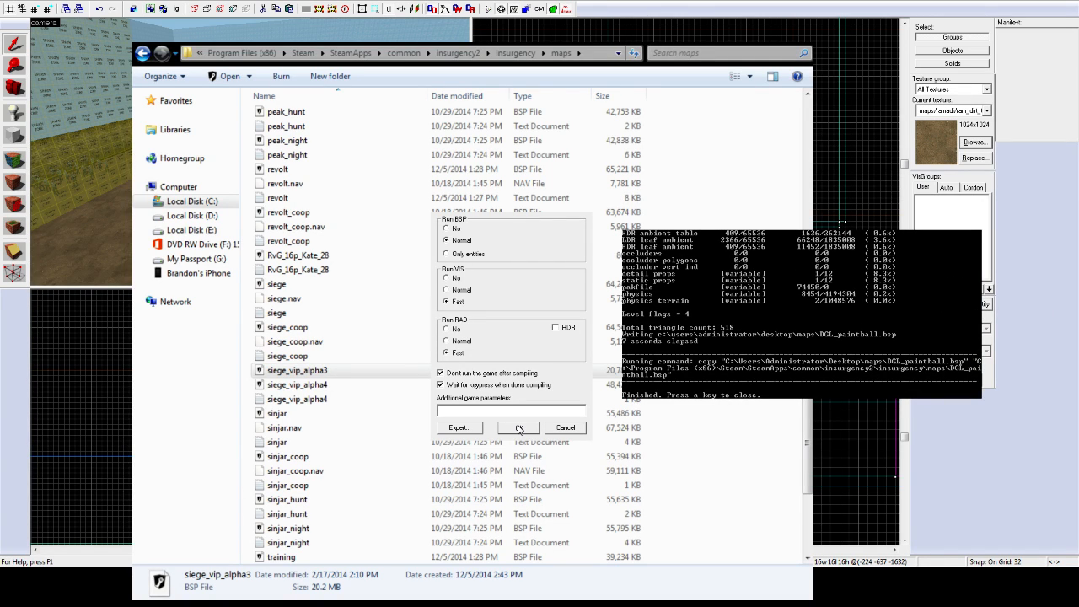
scroll(519, 430, down, 10)
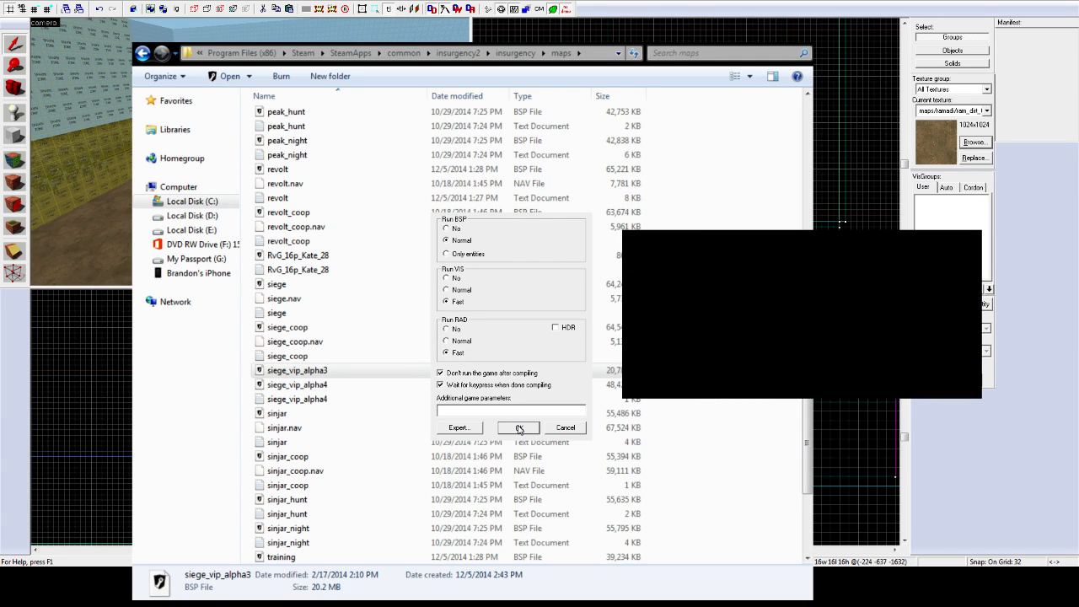
scroll(519, 429, up, 13)
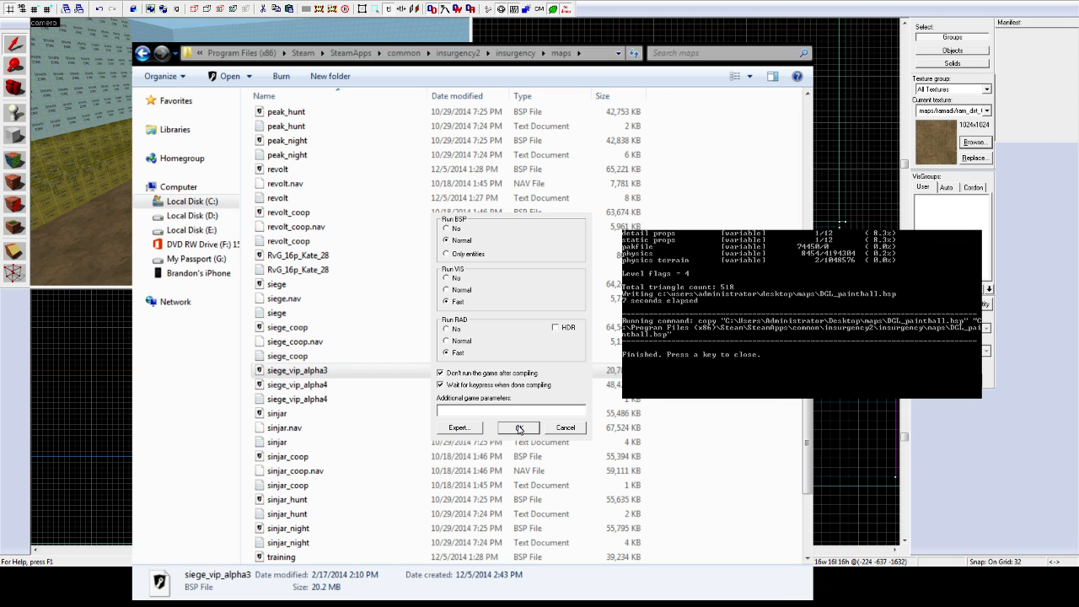
scroll(518, 428, up, 3)
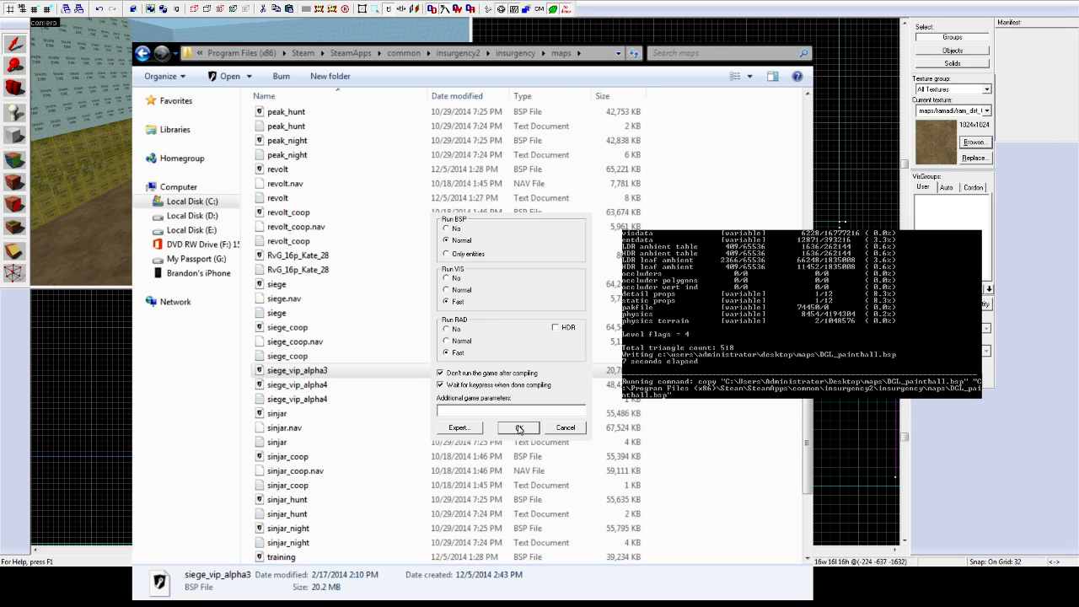
scroll(518, 428, down, 4)
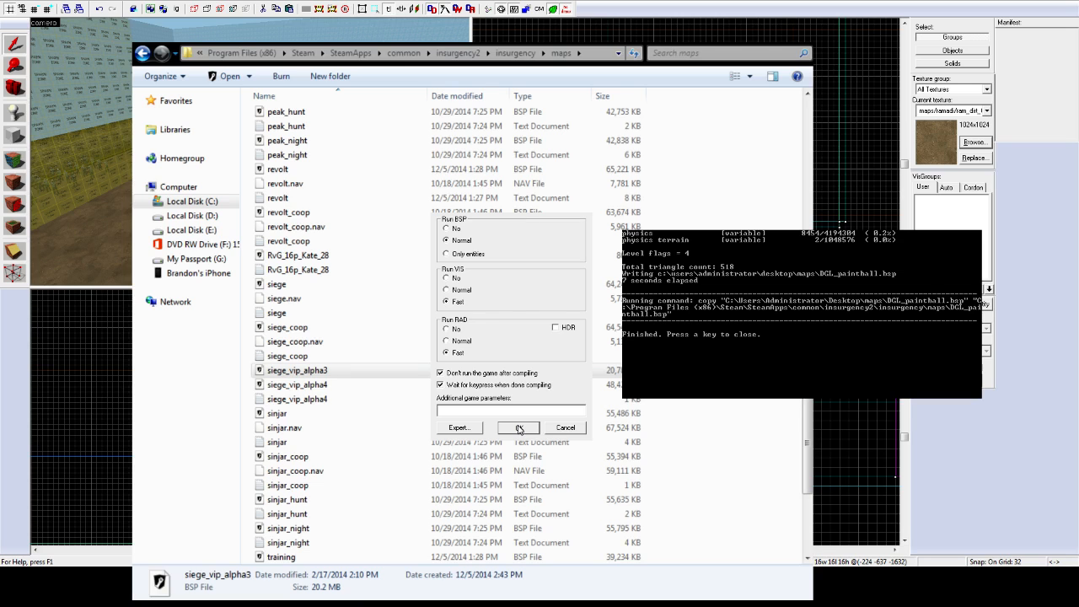
scroll(518, 428, up, 2)
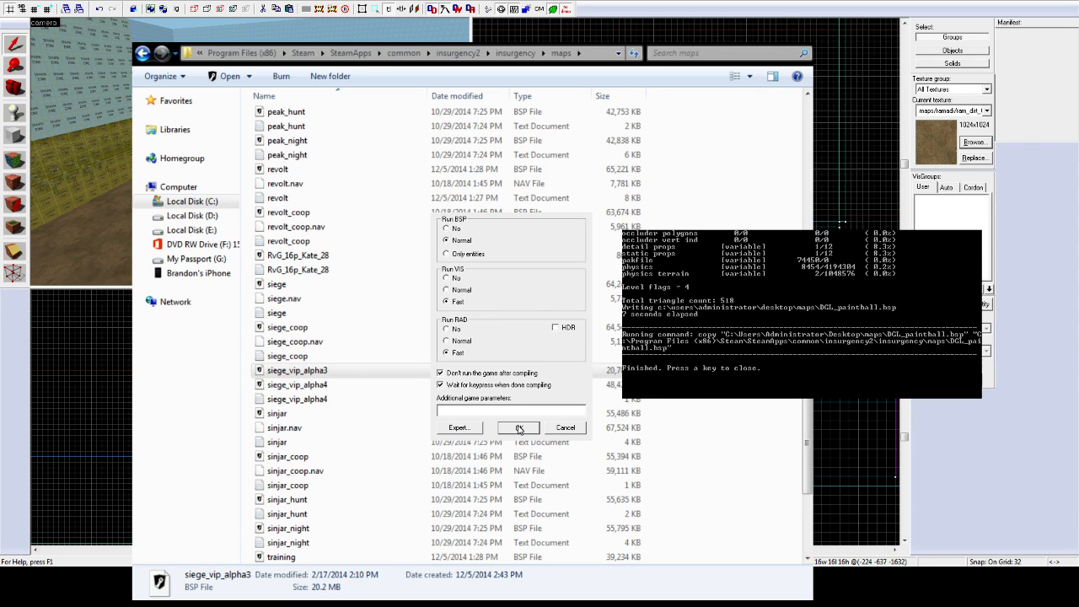
scroll(518, 428, down, 2)
scroll(519, 428, up, 2)
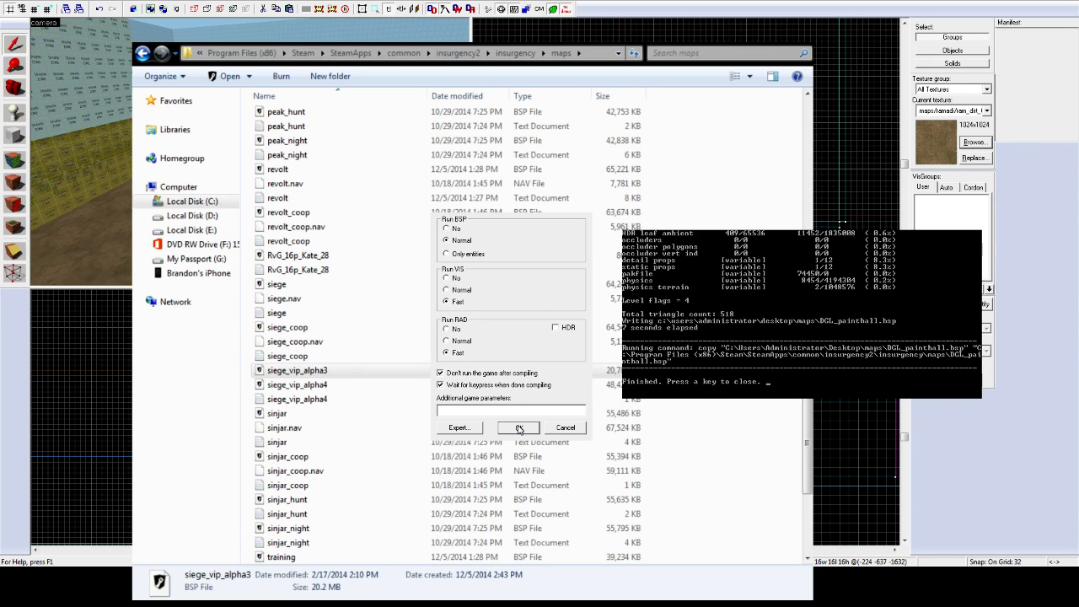
scroll(518, 428, up, 2)
scroll(518, 428, down, 4)
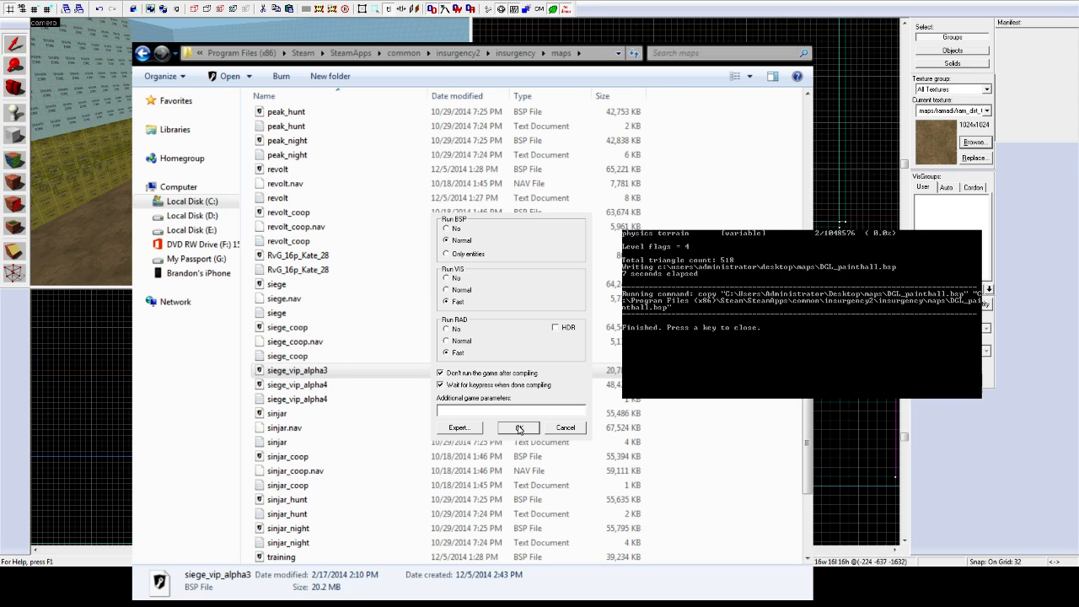
scroll(519, 428, up, 1)
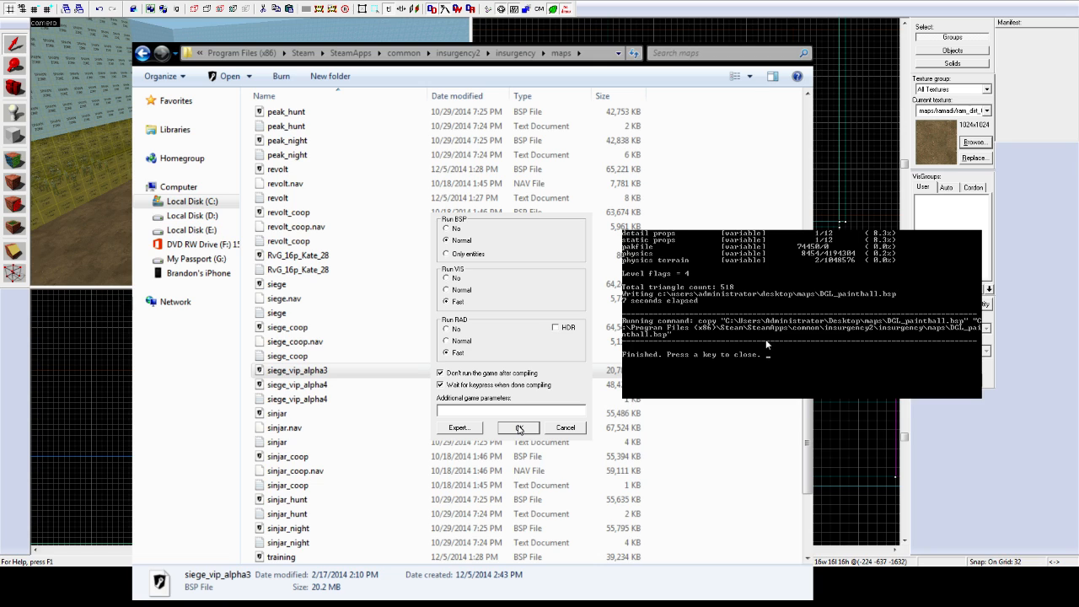
key(Return)
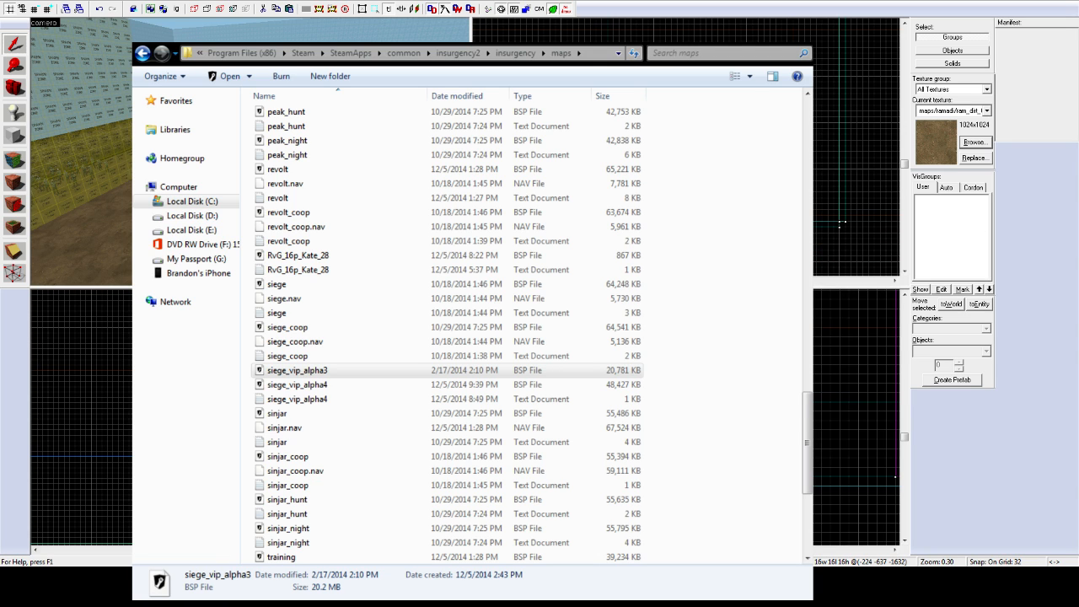
Step: Re-sort the maps list by name and locate the 610 KB DGL_paintball BSP
click(356, 269)
scroll(356, 270, up, 5)
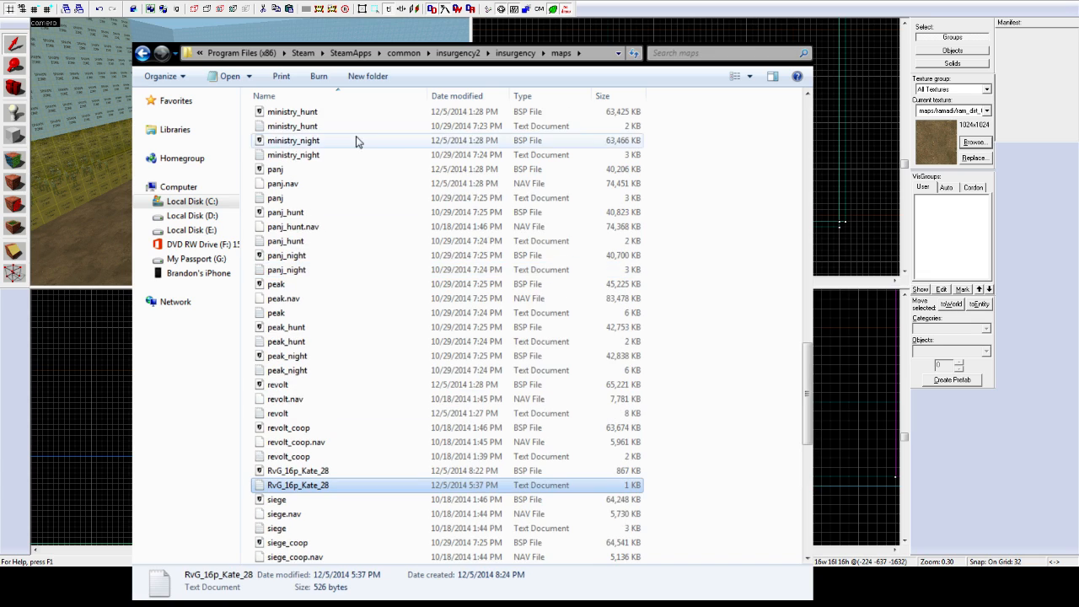
click(321, 99)
click(319, 100)
scroll(322, 375, down, 6)
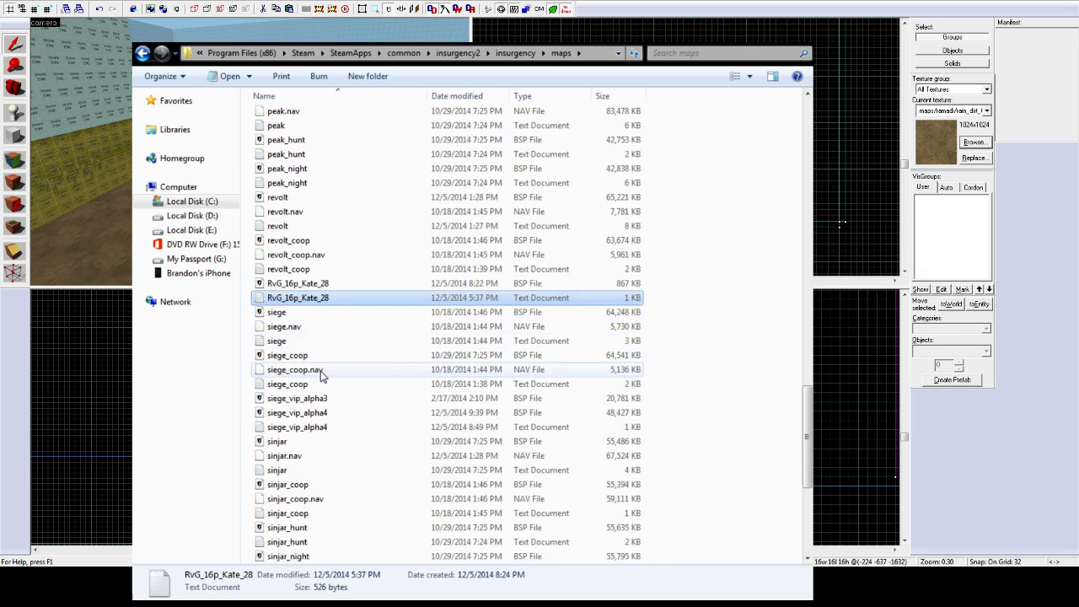
scroll(321, 375, down, 7)
scroll(316, 379, up, 20)
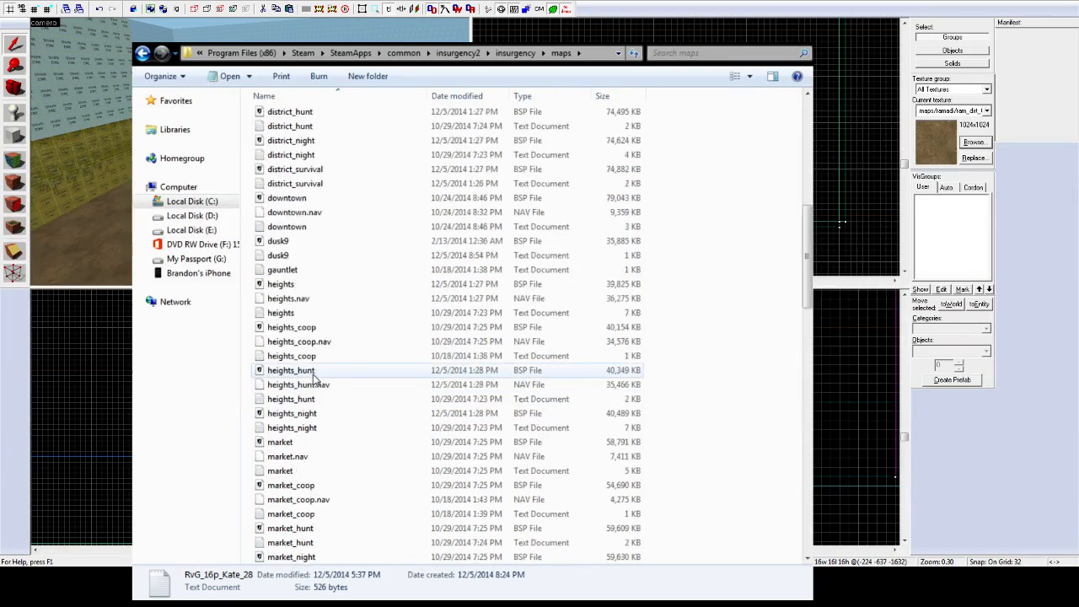
scroll(313, 378, up, 10)
scroll(287, 421, down, 1)
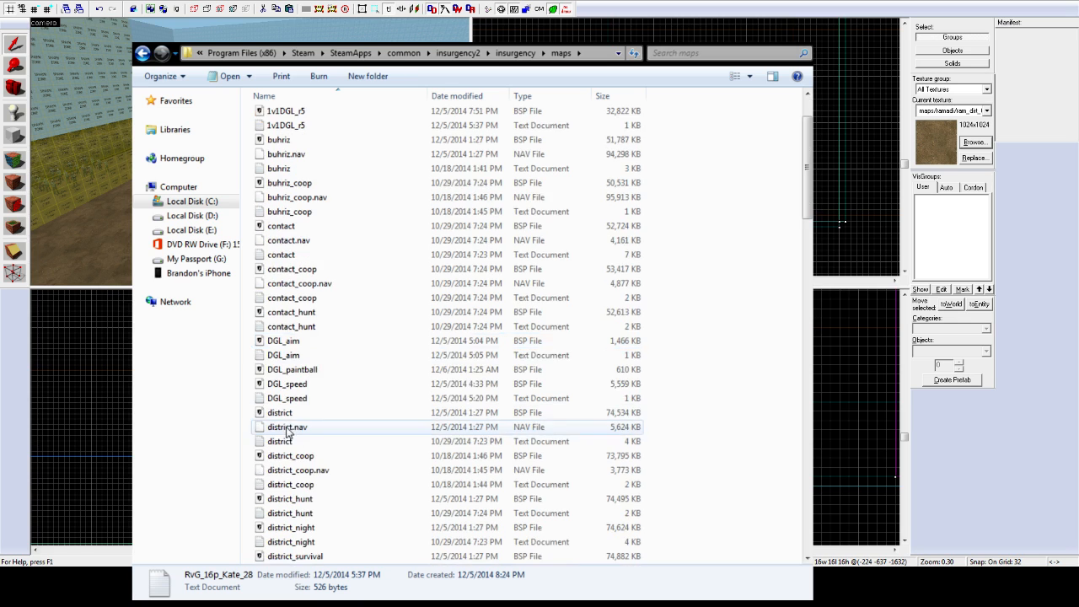
click(314, 376)
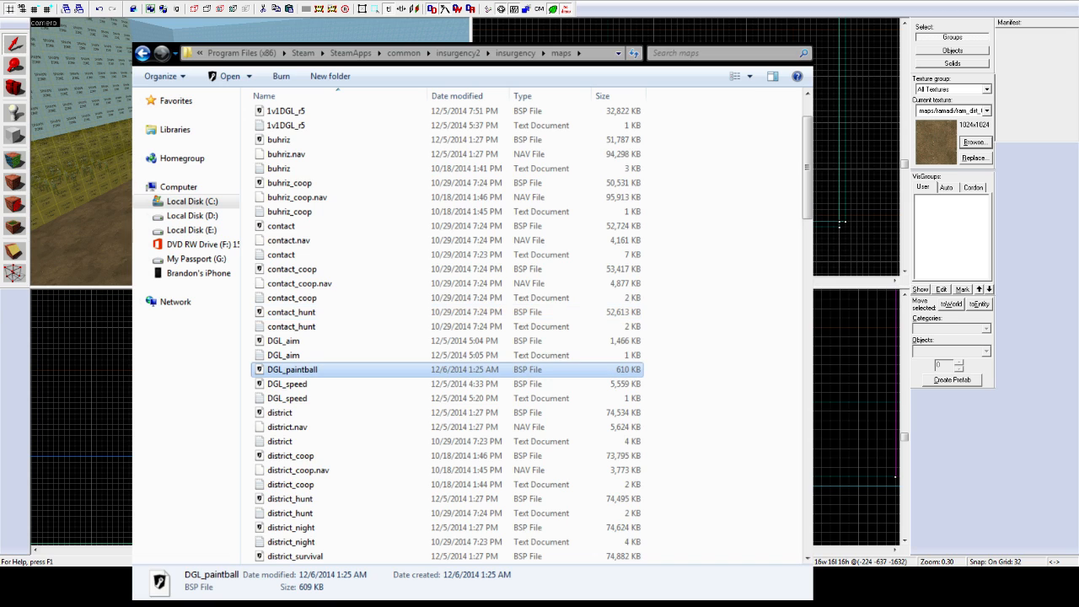
click(303, 358)
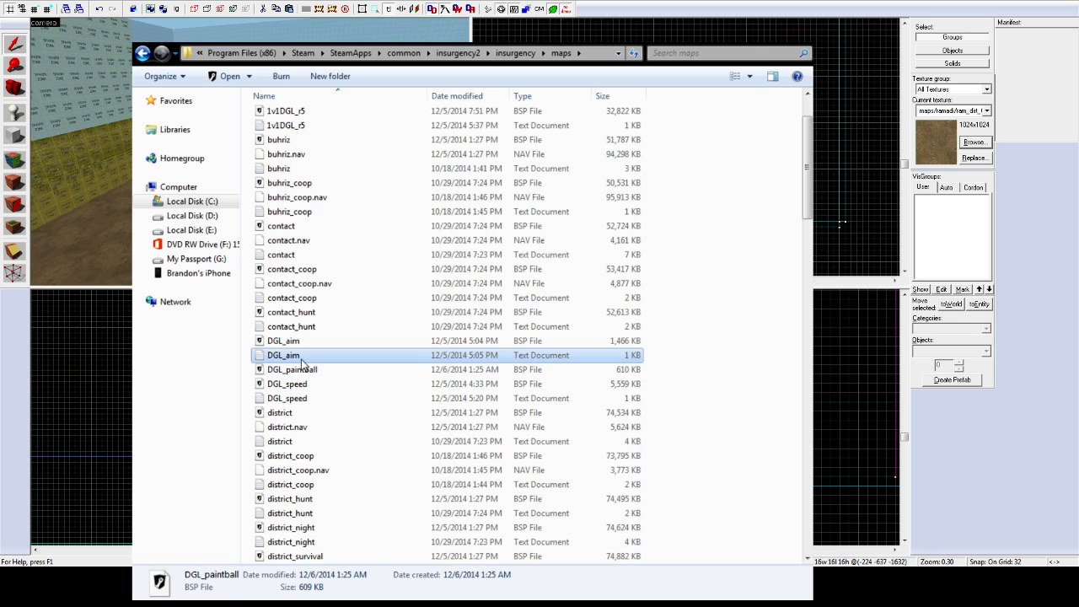
click(300, 370)
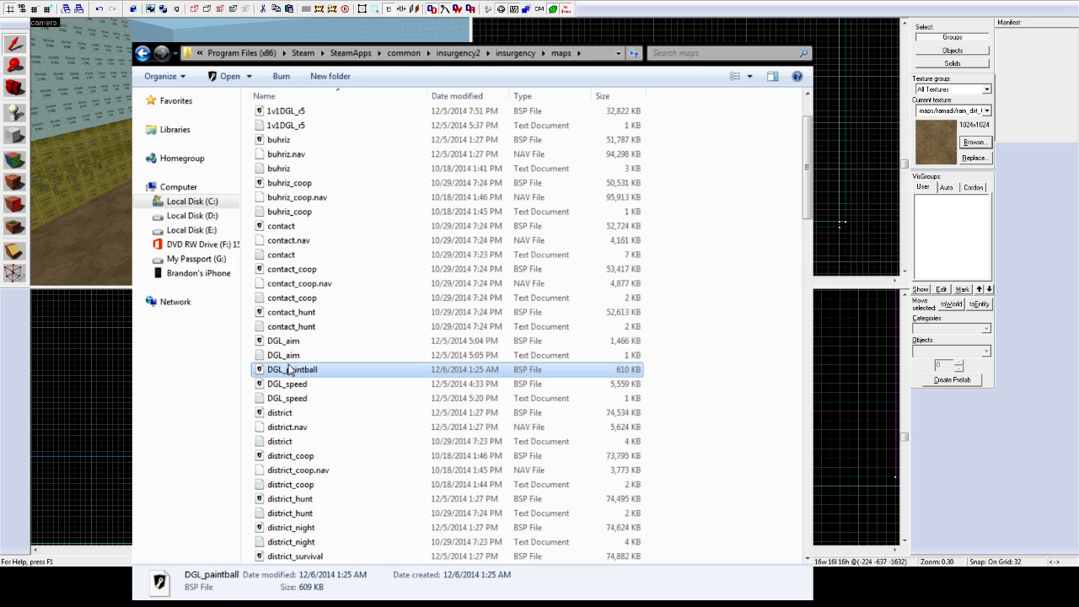
Step: Scroll through the listing and select the siege text document
scroll(312, 358, down, 1)
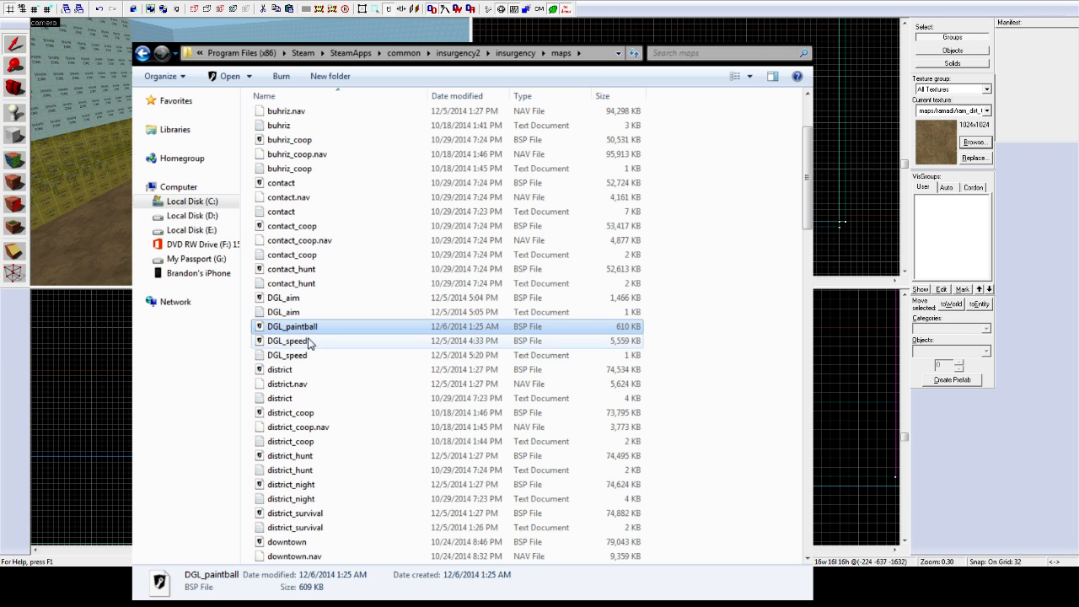
scroll(295, 341, down, 2)
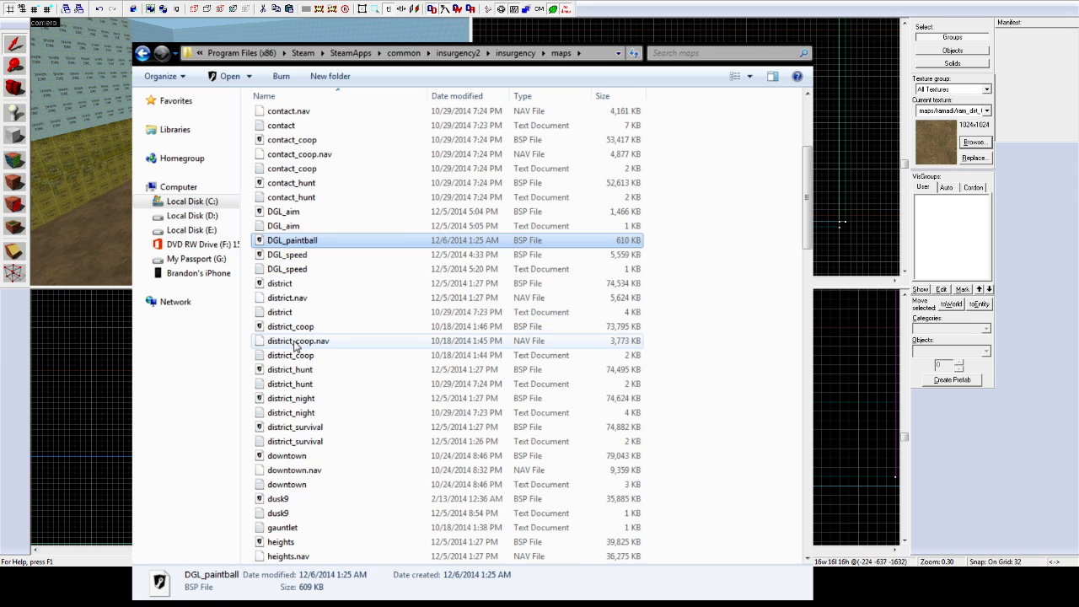
scroll(303, 394, up, 5)
scroll(295, 389, down, 20)
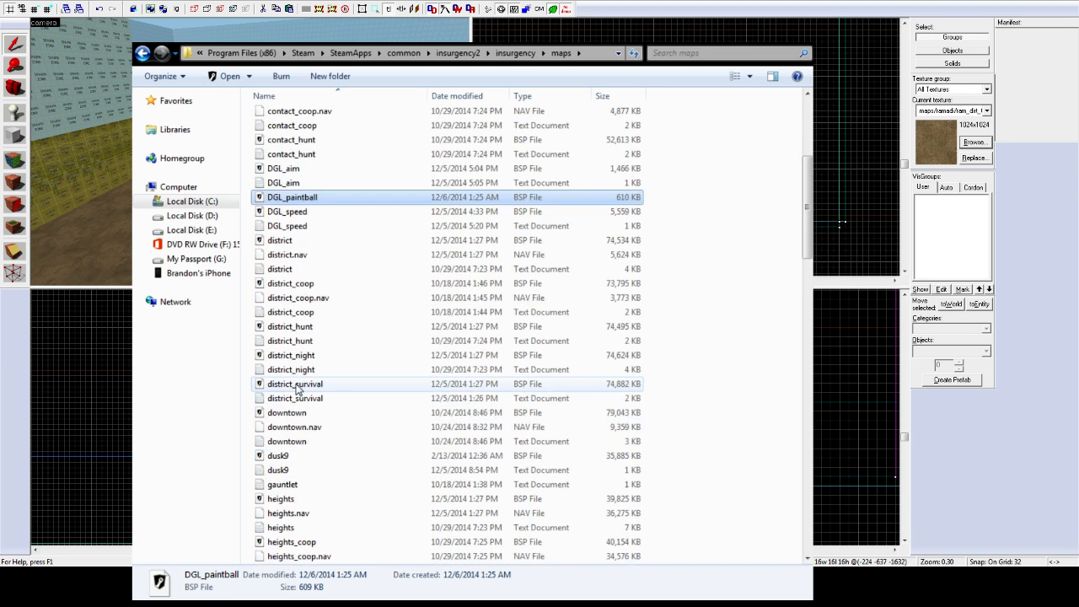
scroll(291, 487, down, 10)
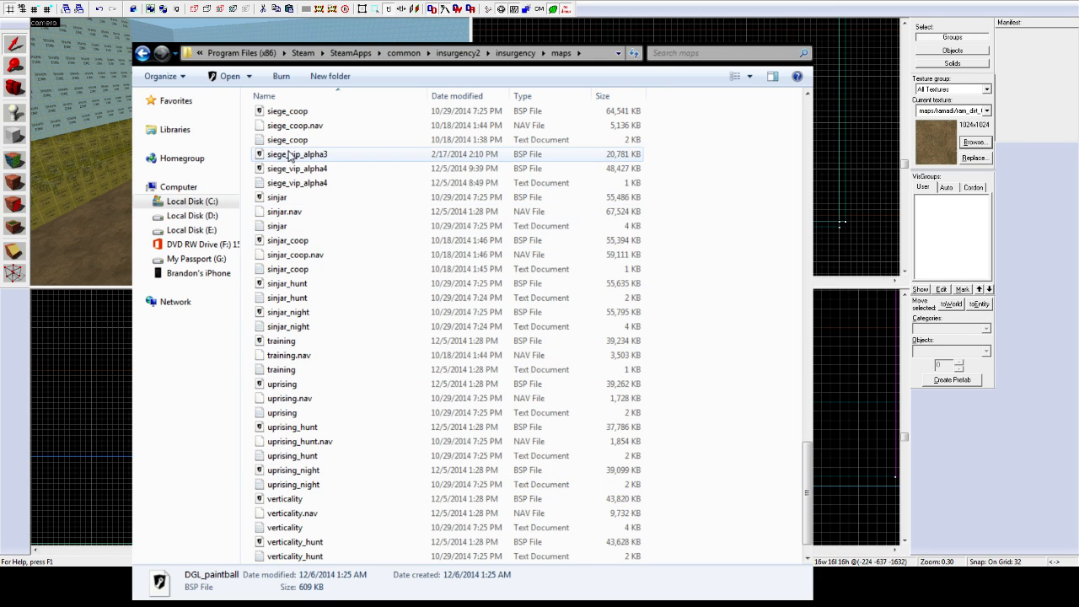
scroll(297, 227, up, 3)
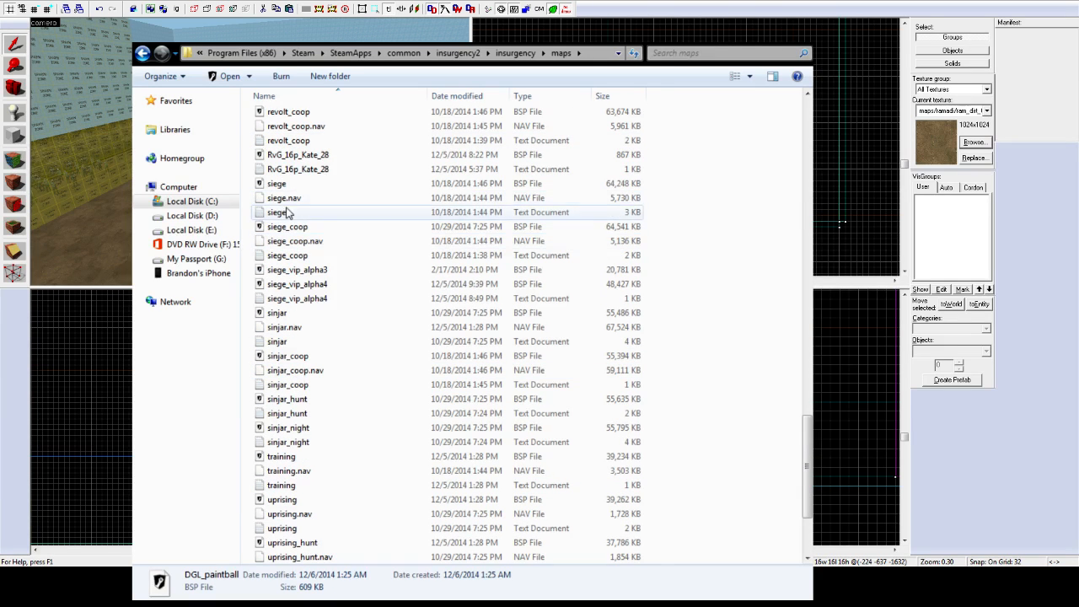
click(285, 213)
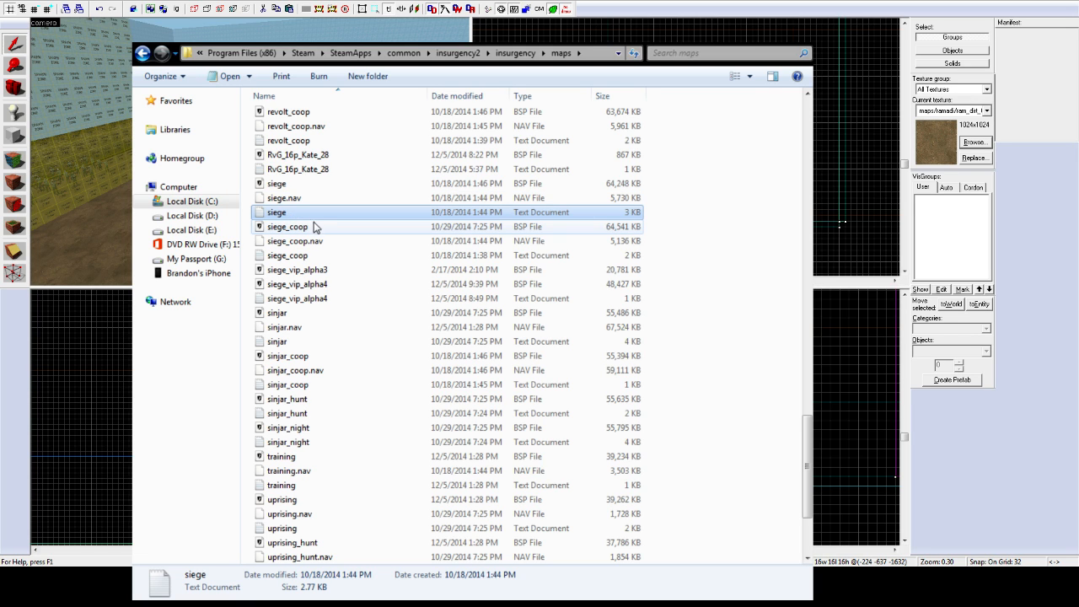
Step: Duplicate the siege text file and rename the copy DGL_paintball next to the BSP
key(ctrl+c)
key(ctrl+v)
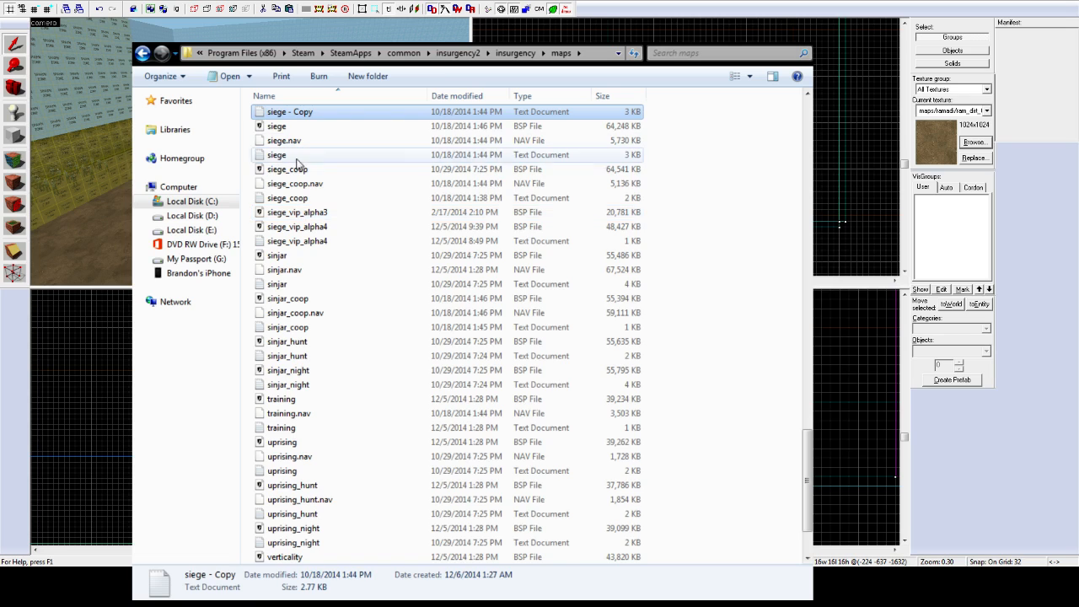
scroll(297, 161, up, 3)
click(299, 241)
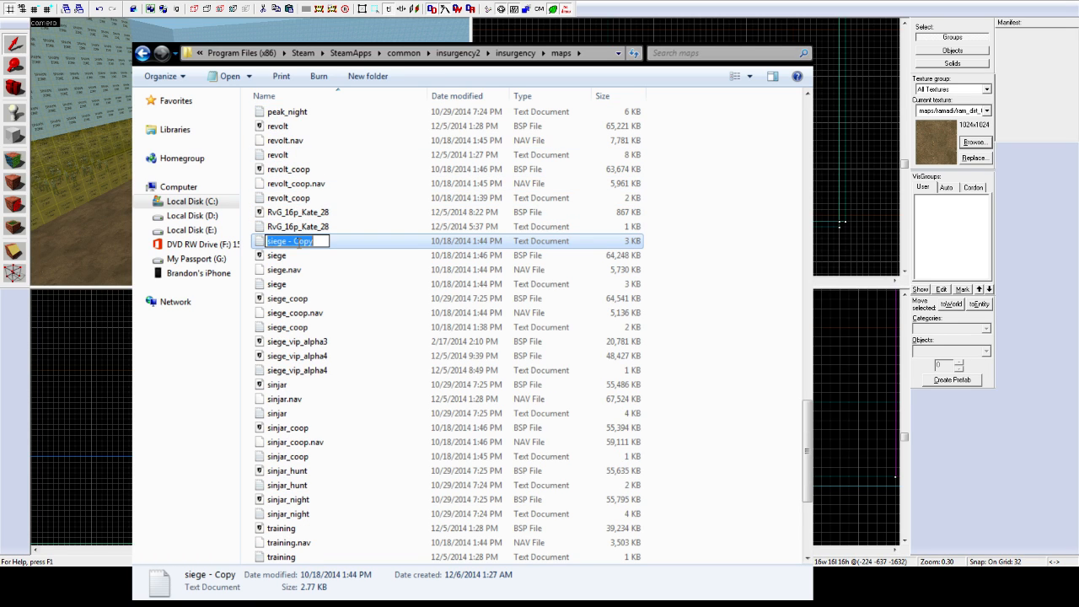
text(DGL_Paintb)
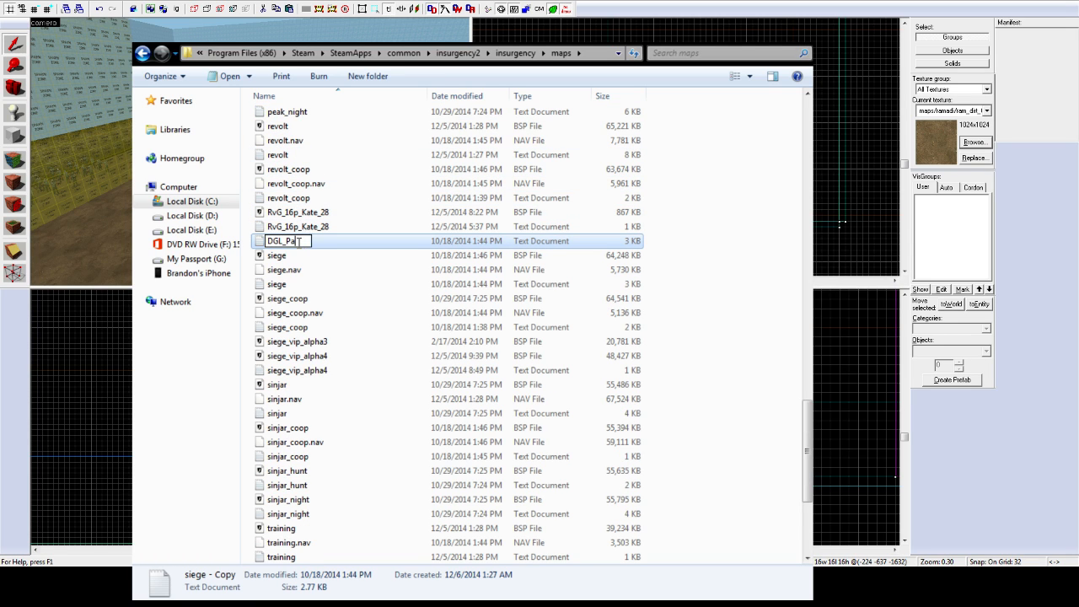
key(BackSpace)
key(BackSpace)
key(BackSpace)
key(BackSpace)
key(BackSpace)
key(BackSpace)
text(paintball)
key(Return)
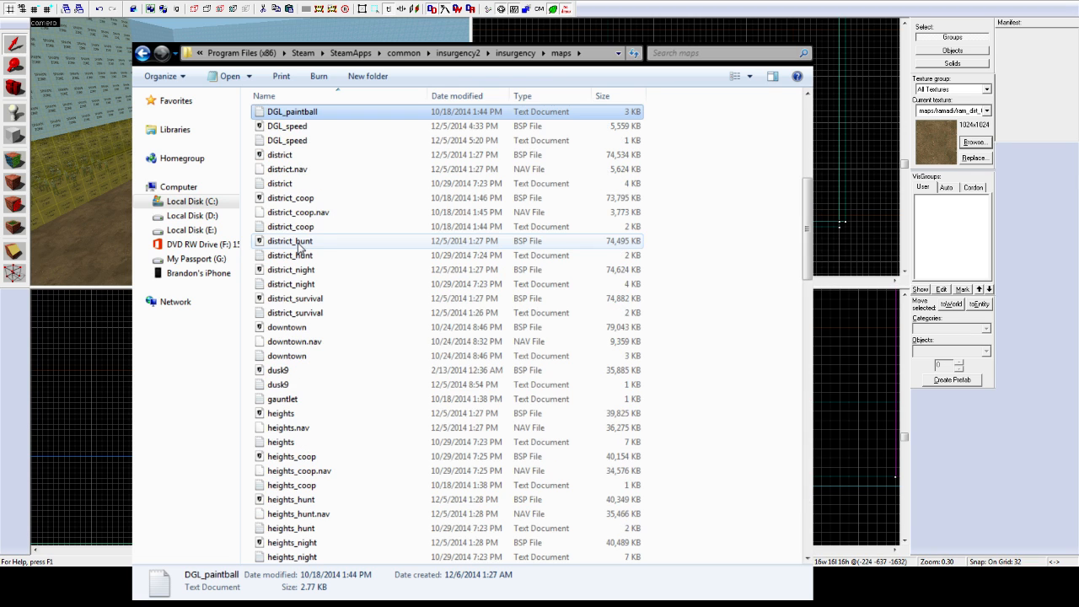
scroll(320, 221, up, 2)
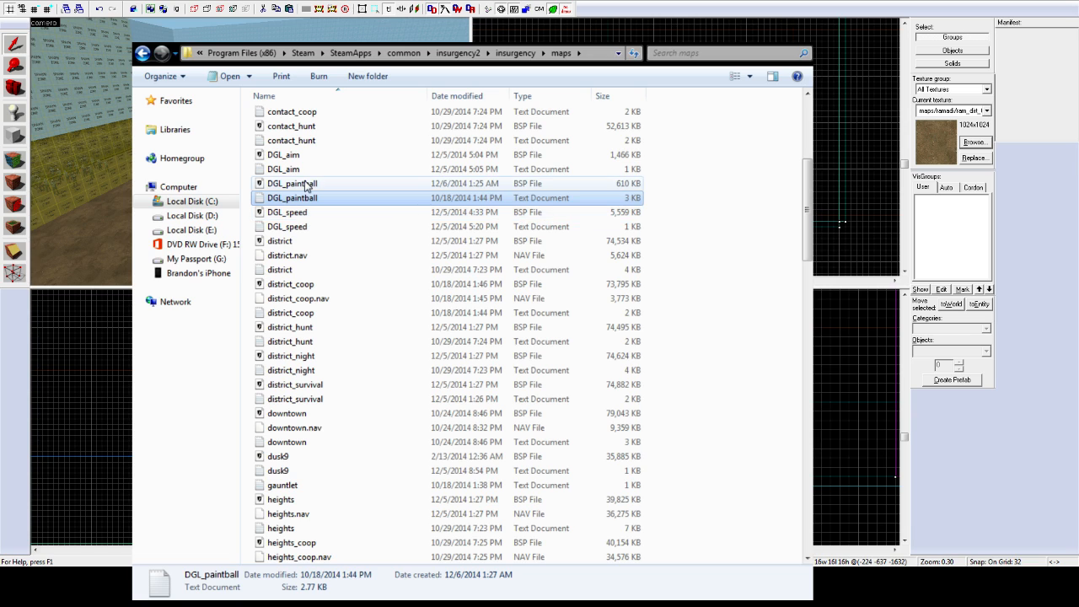
click(305, 184)
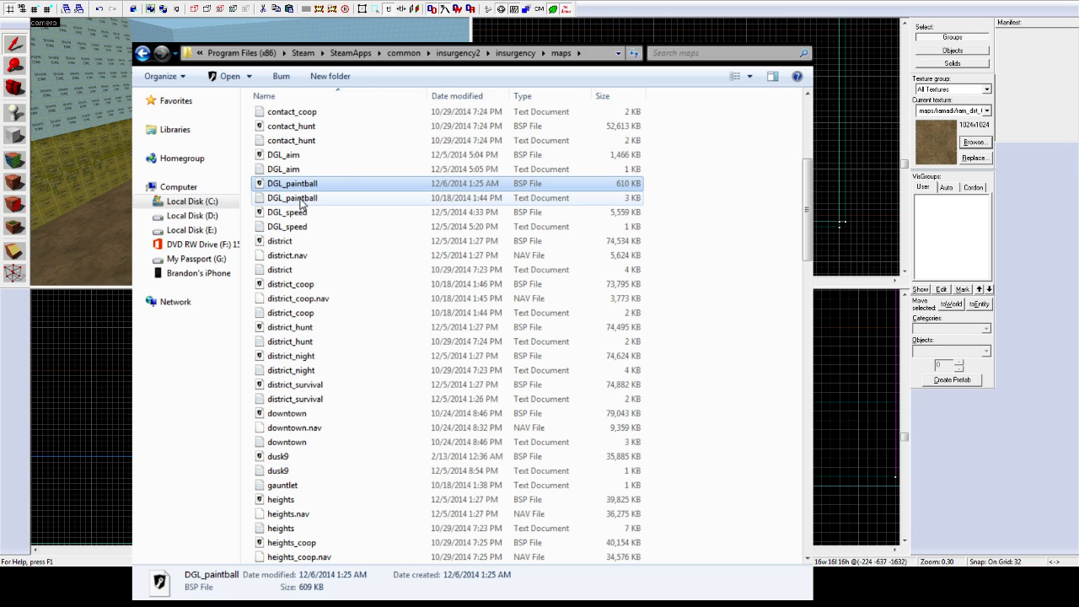
click(305, 200)
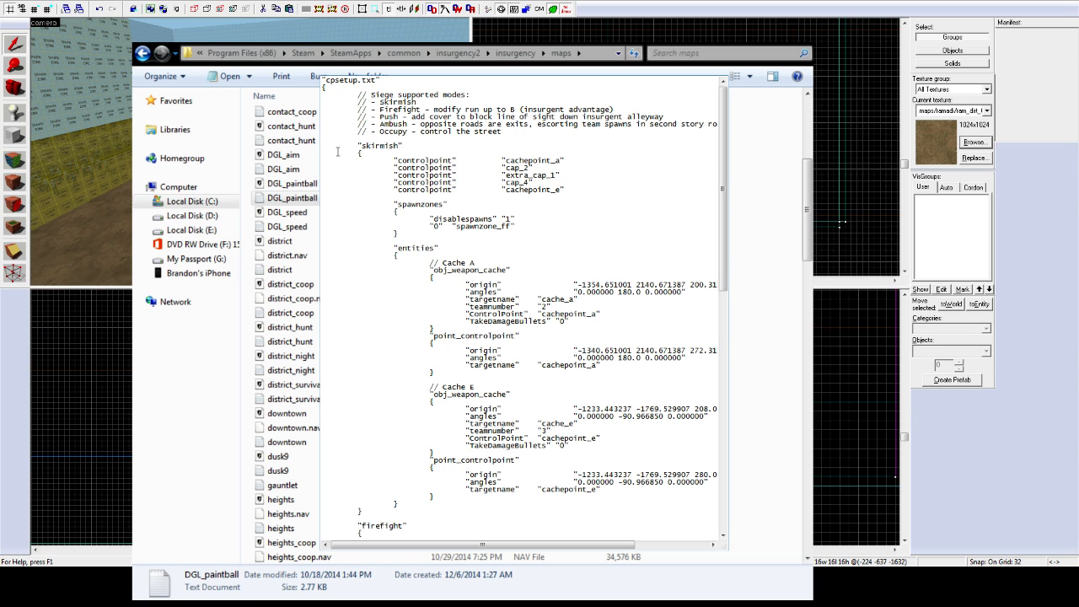
Step: Delete the skirmish, ambush, occupy and push blocks, leaving only firefight
drag(327, 143, 486, 514)
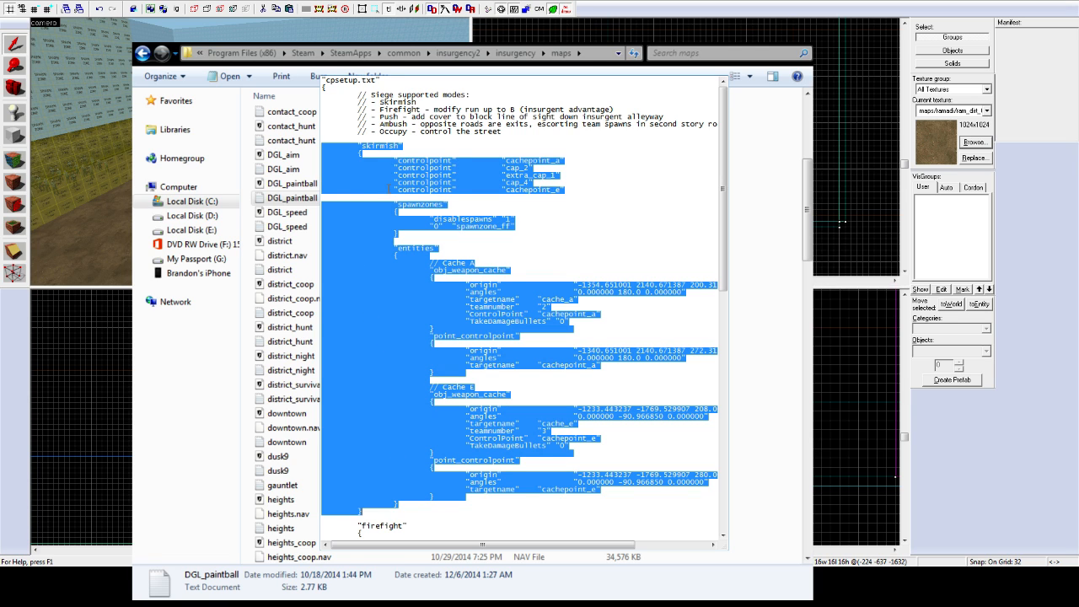
key(Delete)
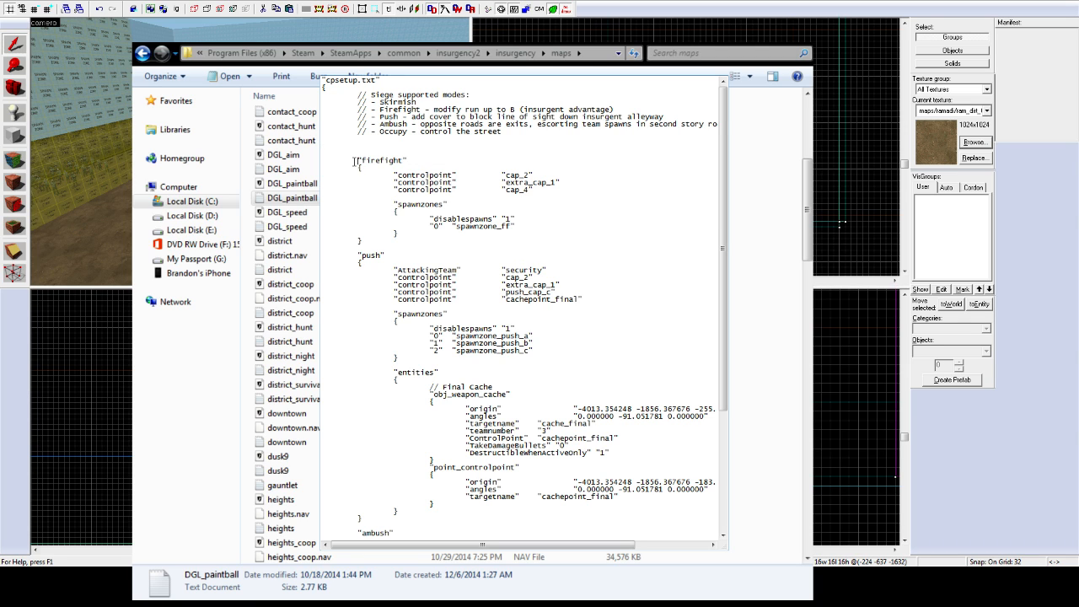
scroll(354, 161, down, 2)
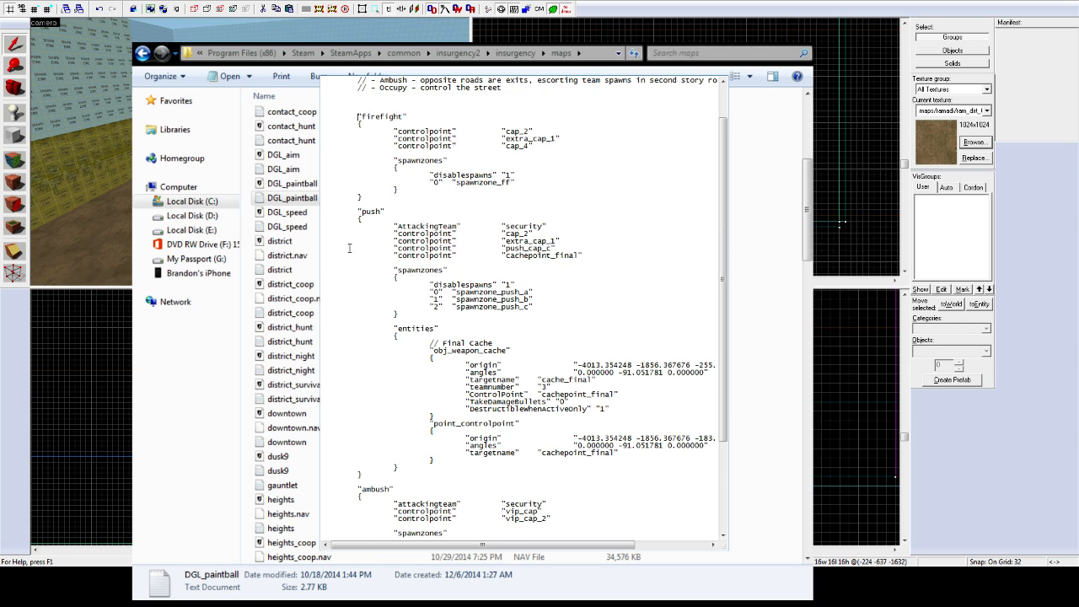
scroll(338, 276, down, 6)
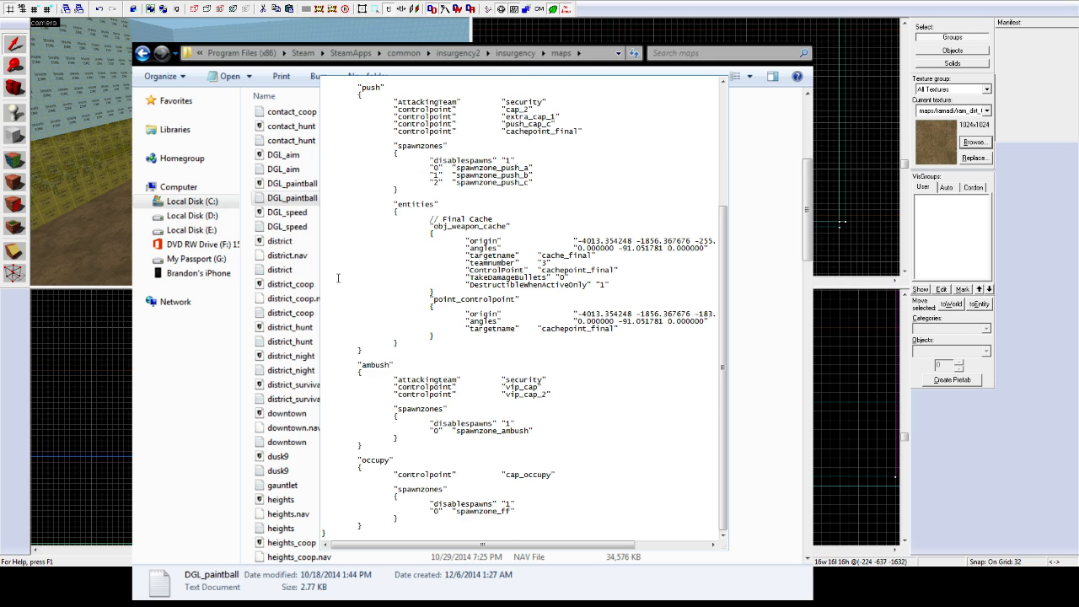
drag(334, 360, 551, 525)
key(Delete)
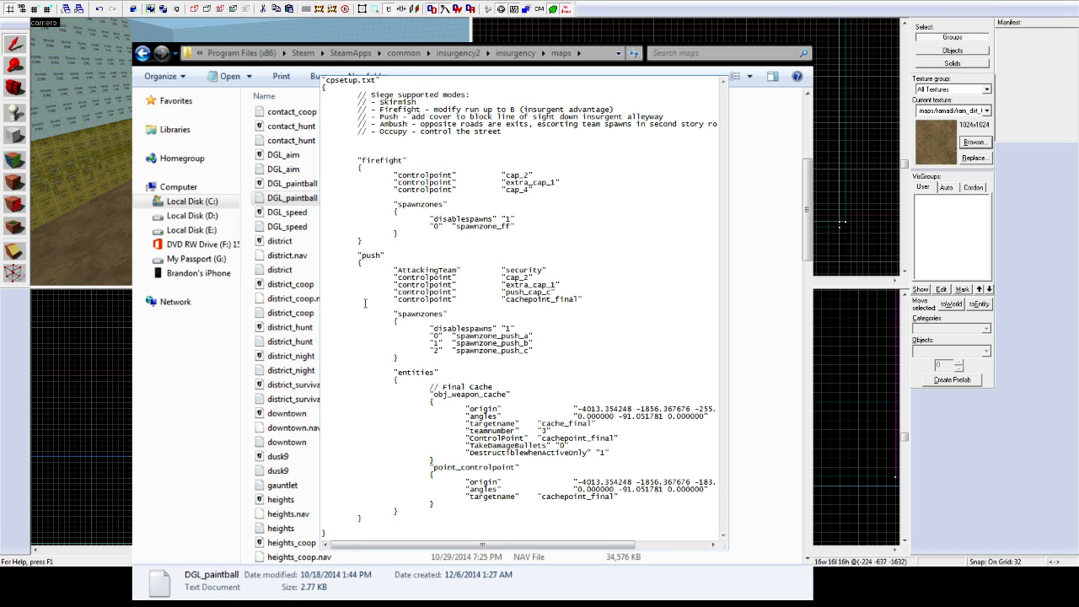
drag(333, 255, 458, 518)
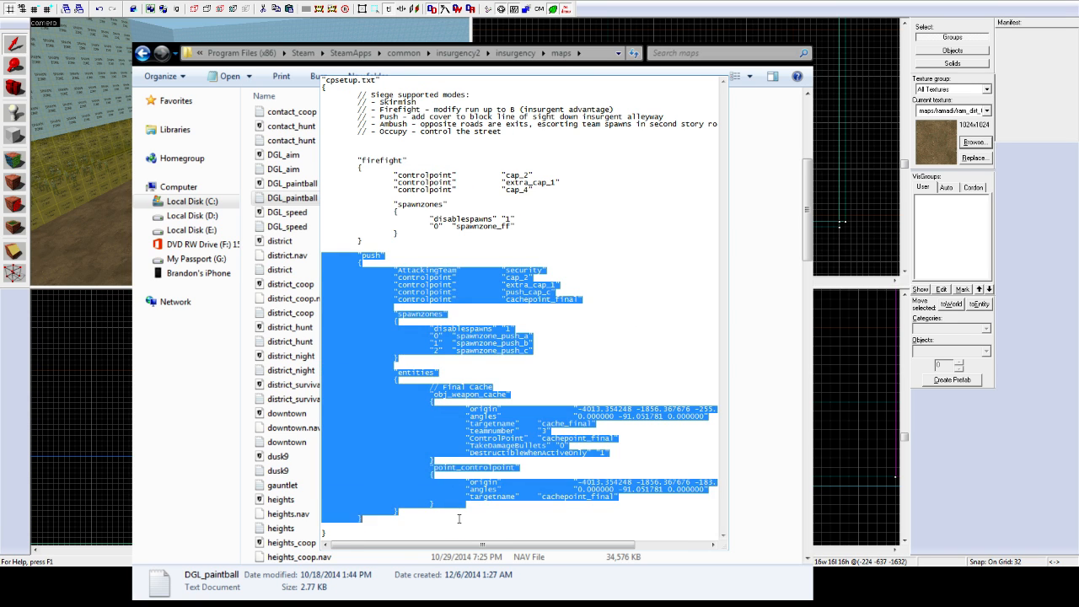
key(Delete)
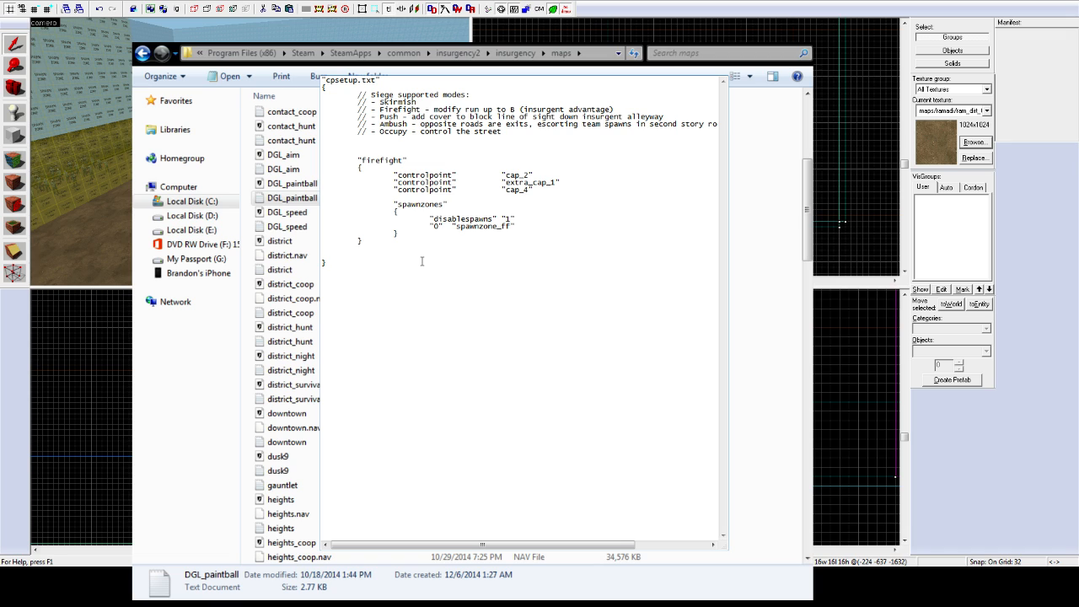
click(423, 262)
Step: Save the trimmed file and change the first control point to cap1
key(ctrl+s)
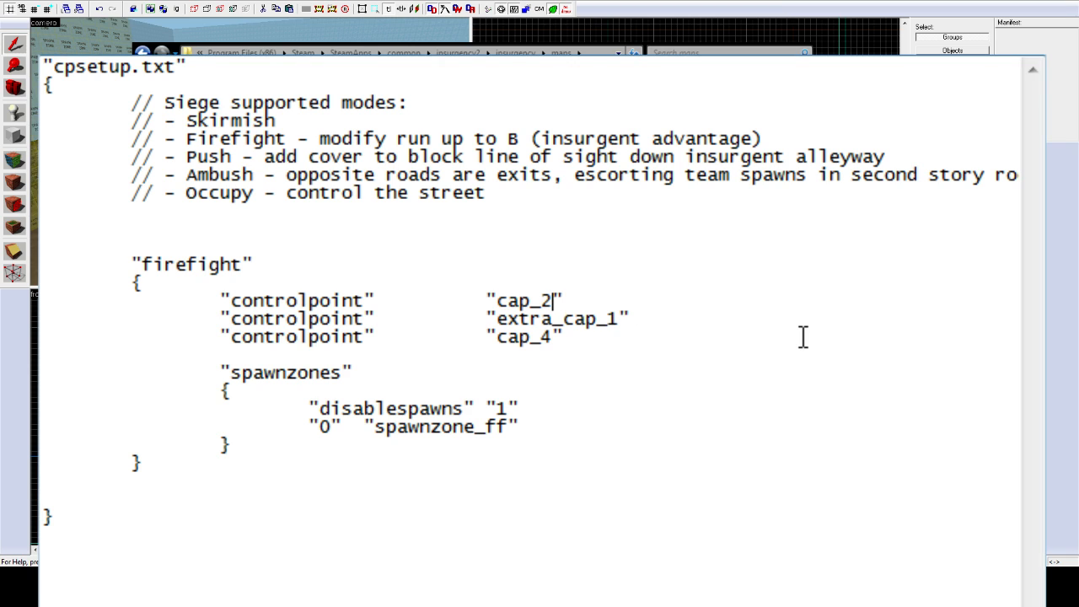
key(BackSpace)
key(BackSpace)
text(1)
Step: Rename extra_cap_1 to cap2 and cap_4 to cap3
click(620, 318)
key(BackSpace)
key(BackSpace)
key(BackSpace)
key(BackSpace)
key(BackSpace)
key(BackSpace)
key(BackSpace)
key(BackSpace)
key(BackSpace)
key(BackSpace)
key(BackSpace)
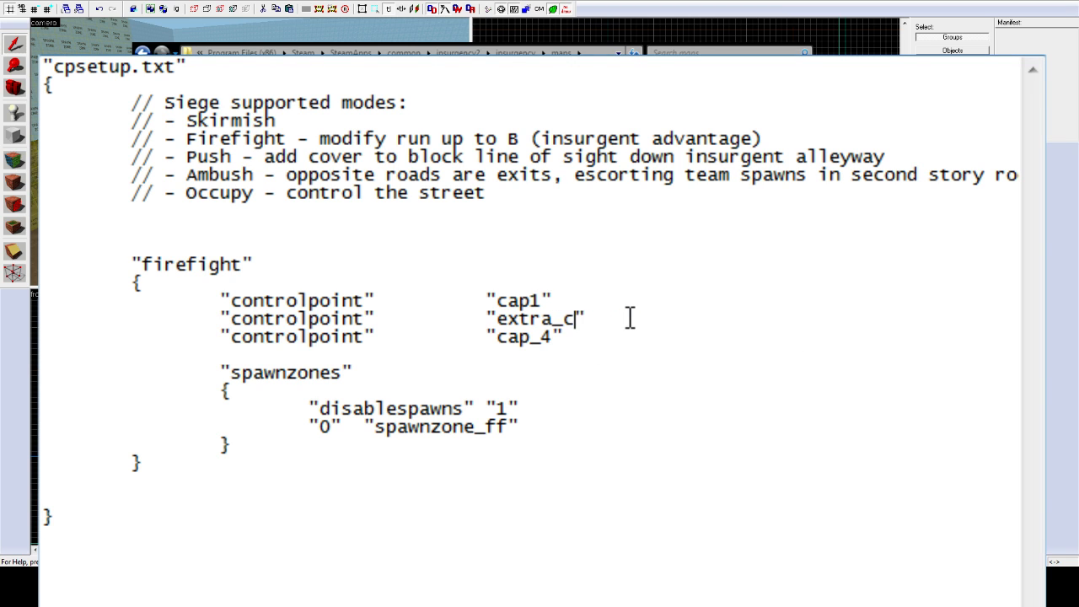
text(cap2)
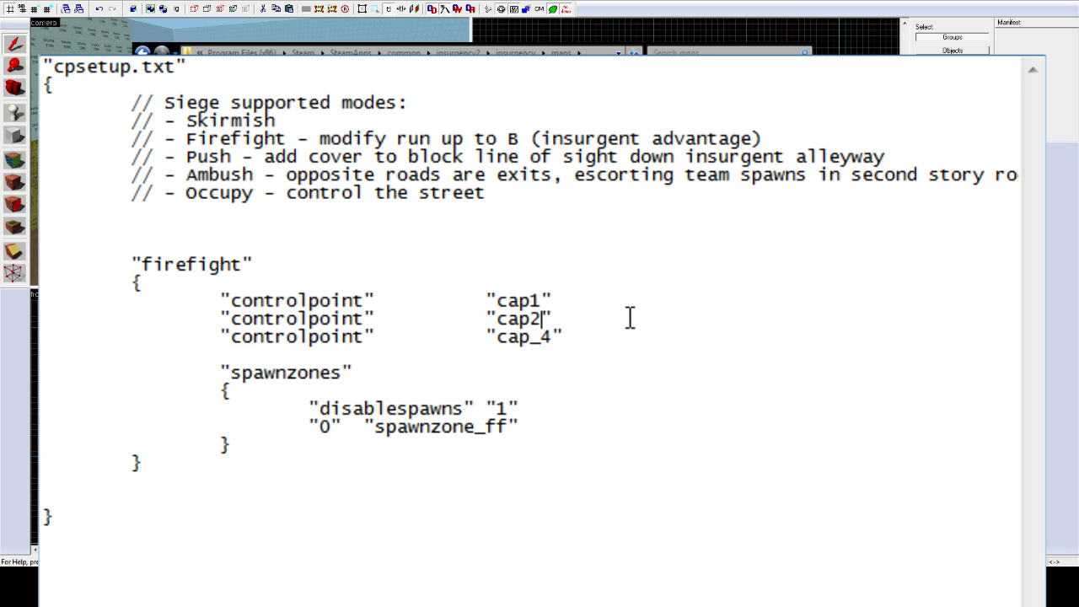
key(Down)
key(Delete)
key(BackSpace)
text(3)
click(630, 319)
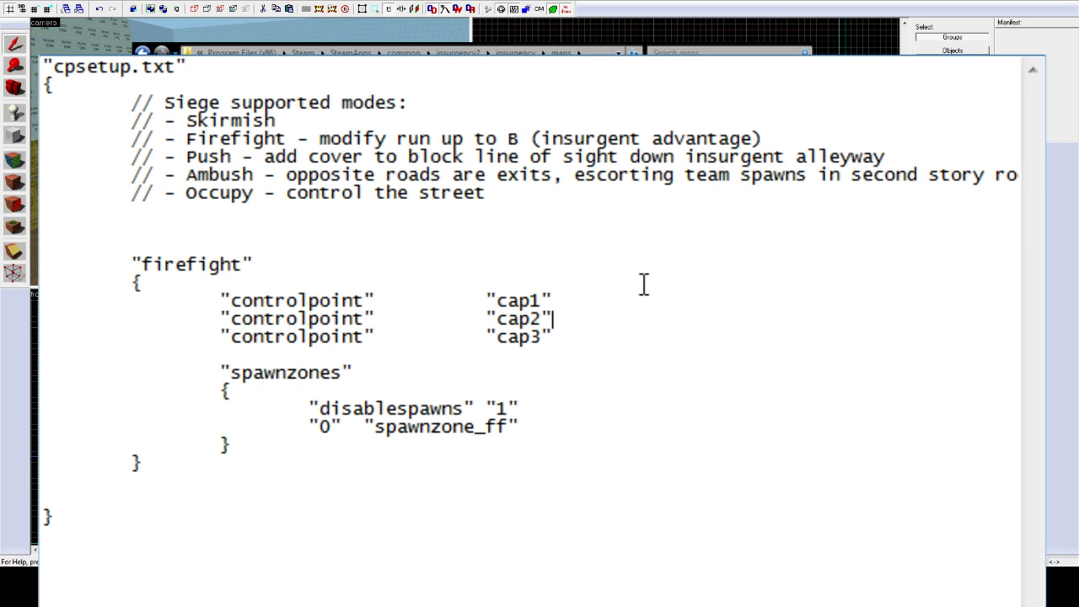
click(631, 332)
click(597, 350)
Step: Review the spawnzone_ff entry in the spawnzones block, then close Notepad saving changes
drag(519, 426, 362, 427)
click(527, 426)
drag(508, 427, 374, 427)
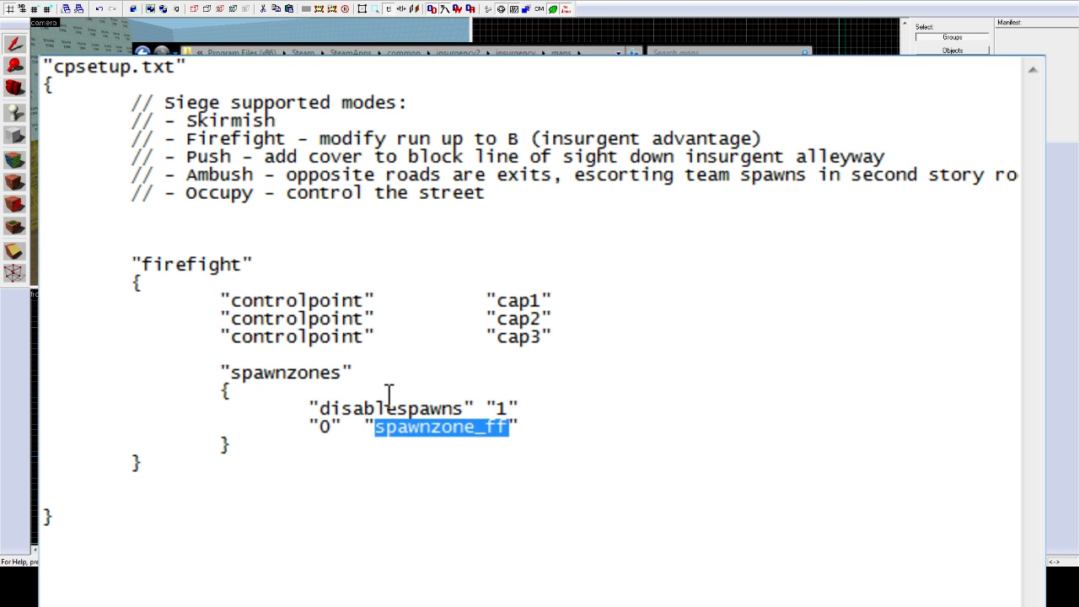
click(533, 410)
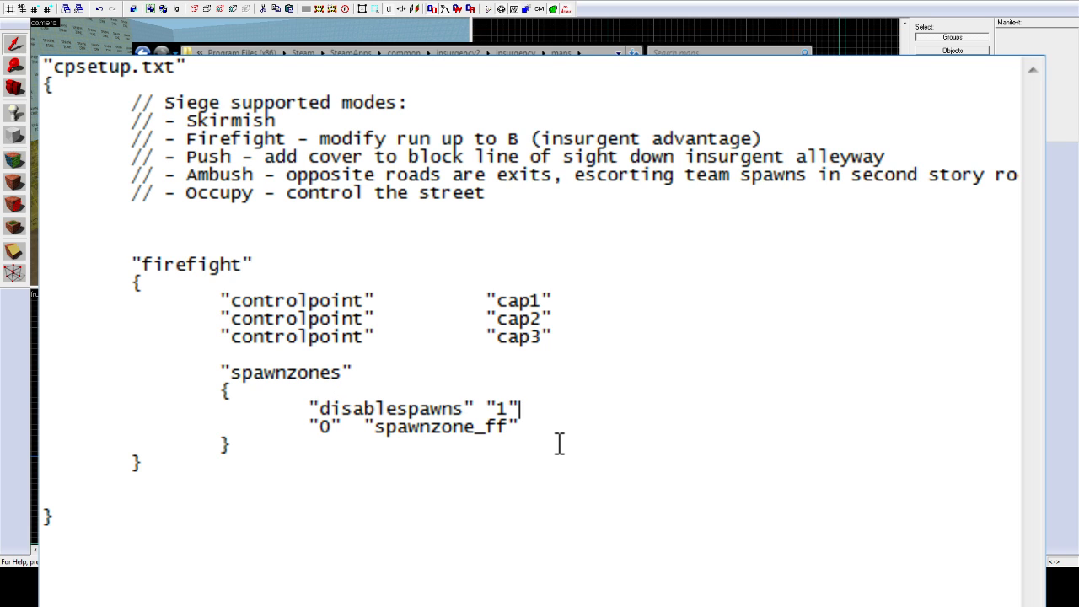
drag(530, 429, 287, 352)
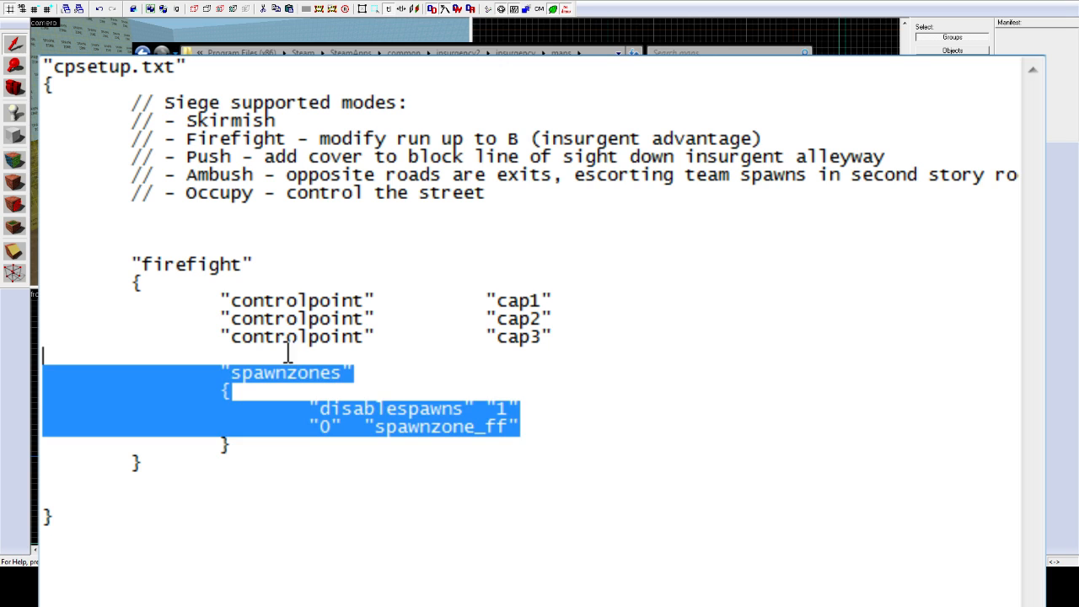
click(623, 413)
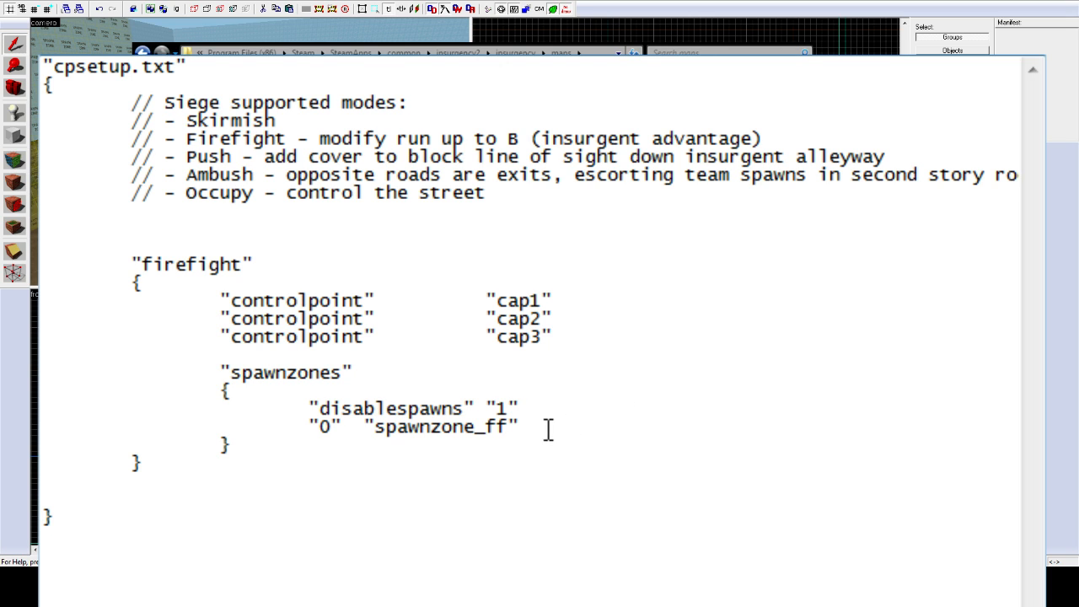
drag(498, 428, 399, 441)
click(483, 439)
click(693, 200)
click(1024, 30)
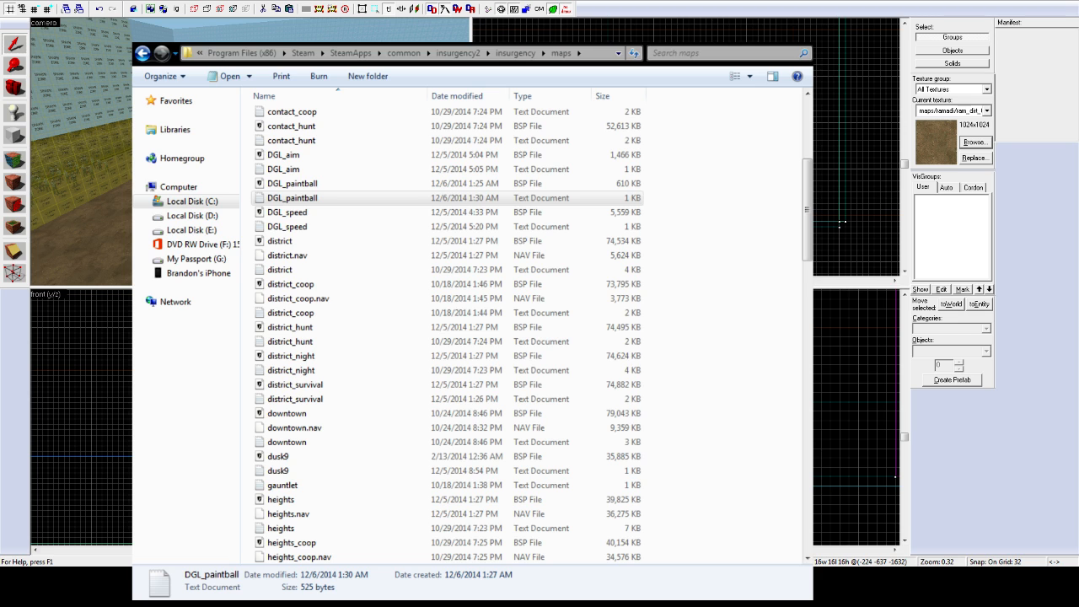
Step: Rename the Insurgents' firefight spawn zone from spawnzone_firefight to spawnzone_ff
key(alt+Tab)
key(z)
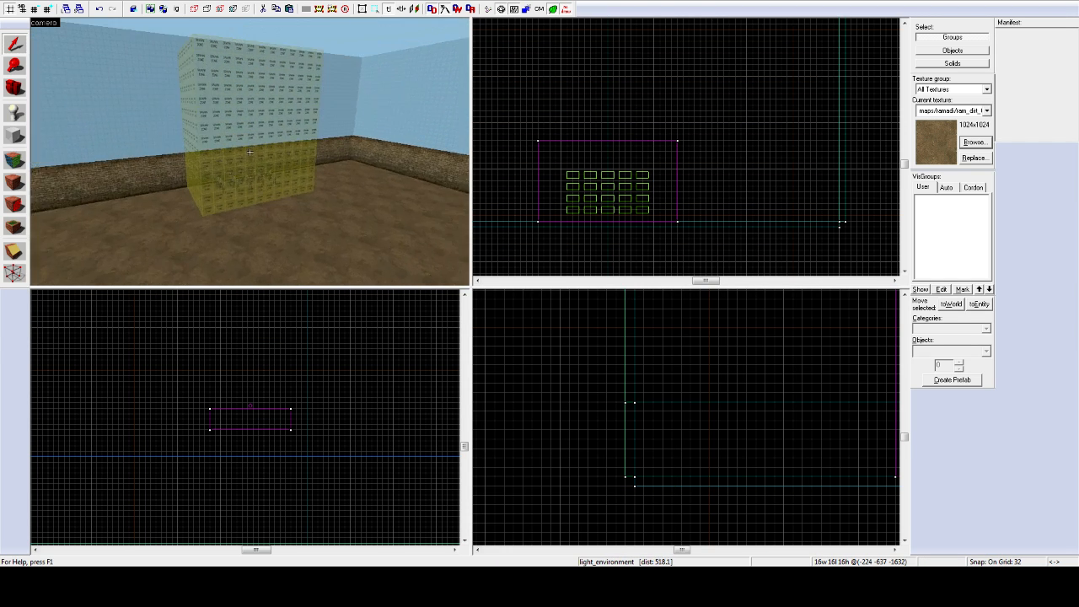
key(w)
key(z)
click(249, 151)
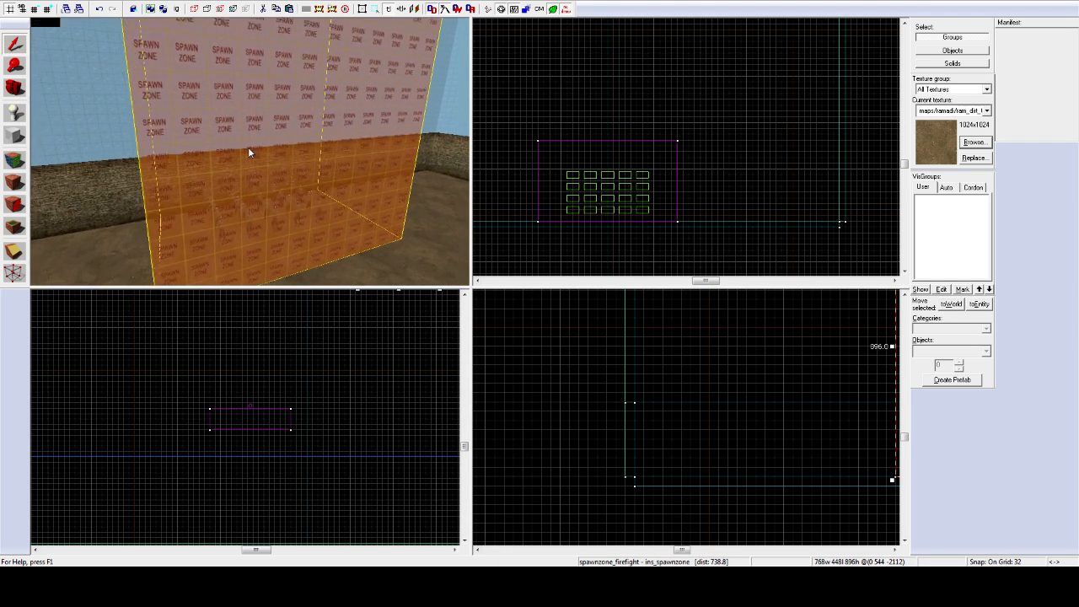
scroll(249, 152, up, 1)
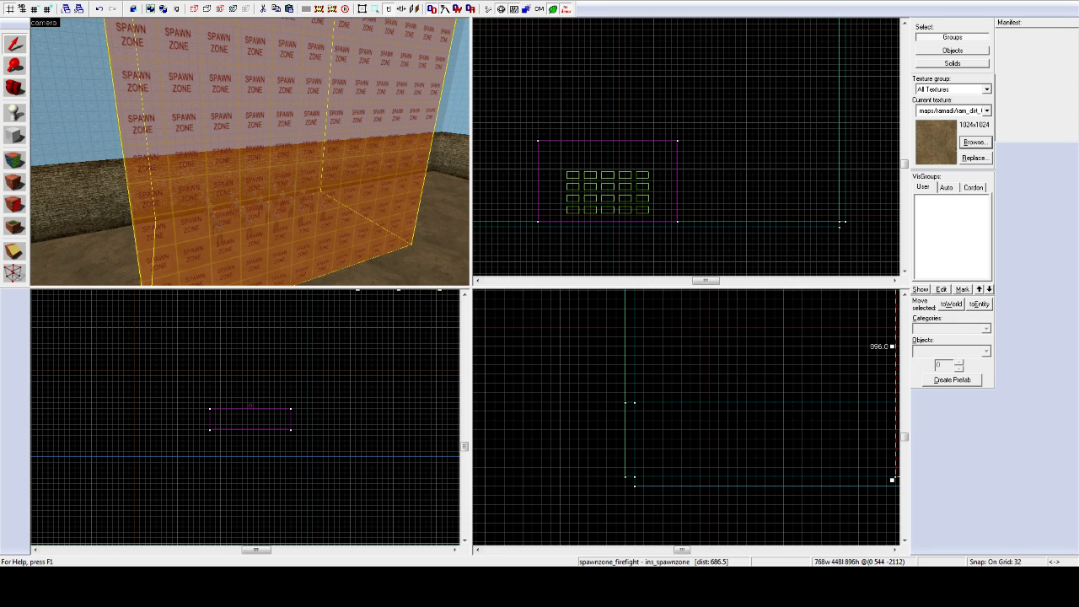
key(alt+Return)
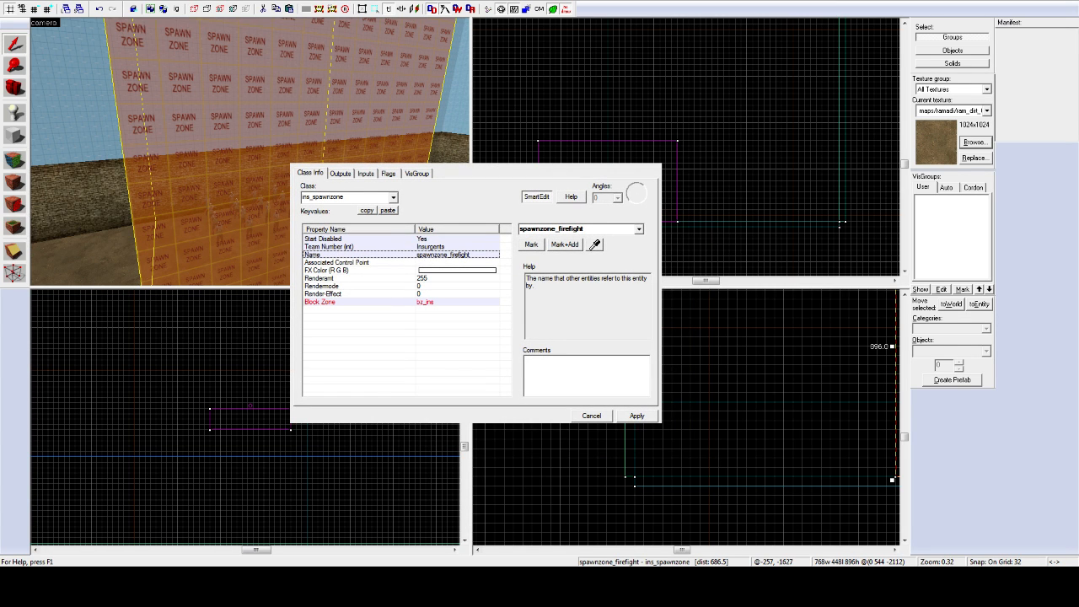
drag(585, 229, 546, 229)
text(ne_ff)
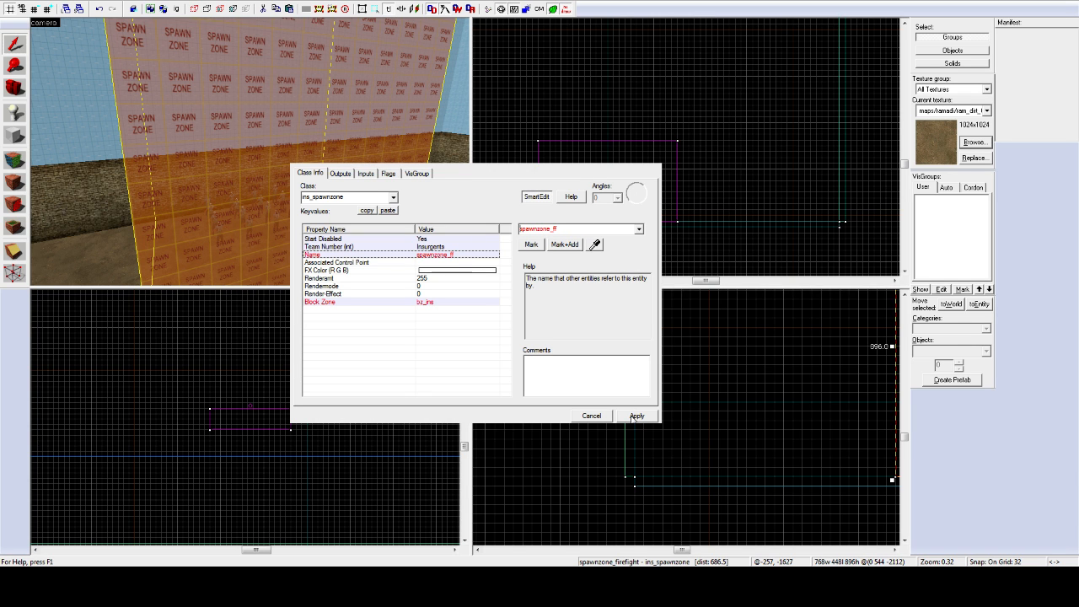
click(637, 416)
click(598, 417)
Step: Rename the Security team's spawn zone to spawnzone_ff as well and close its properties
key(z)
key(w)
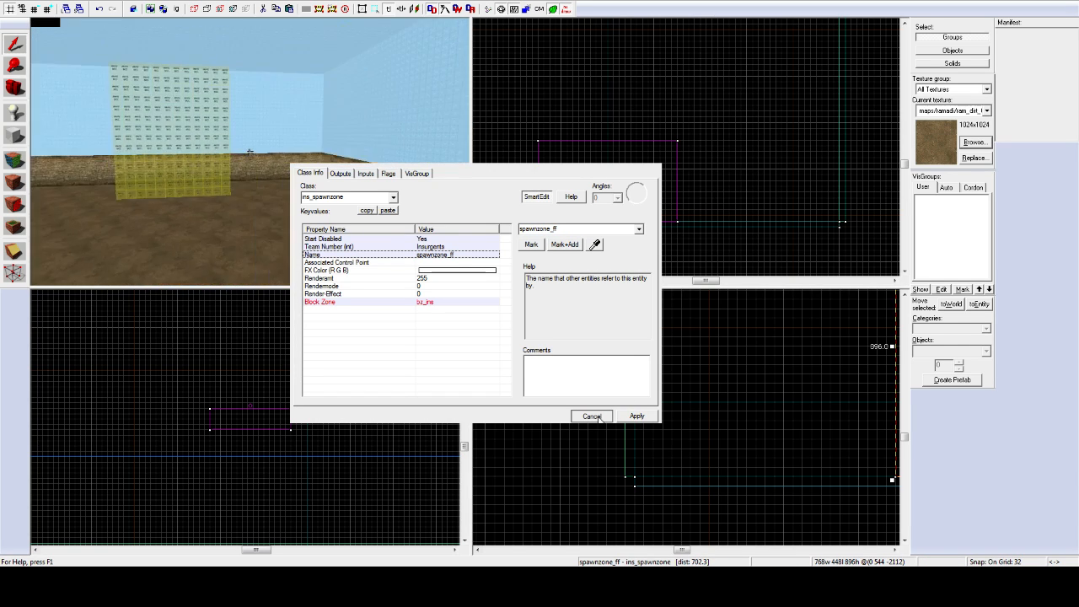
key(z)
click(250, 151)
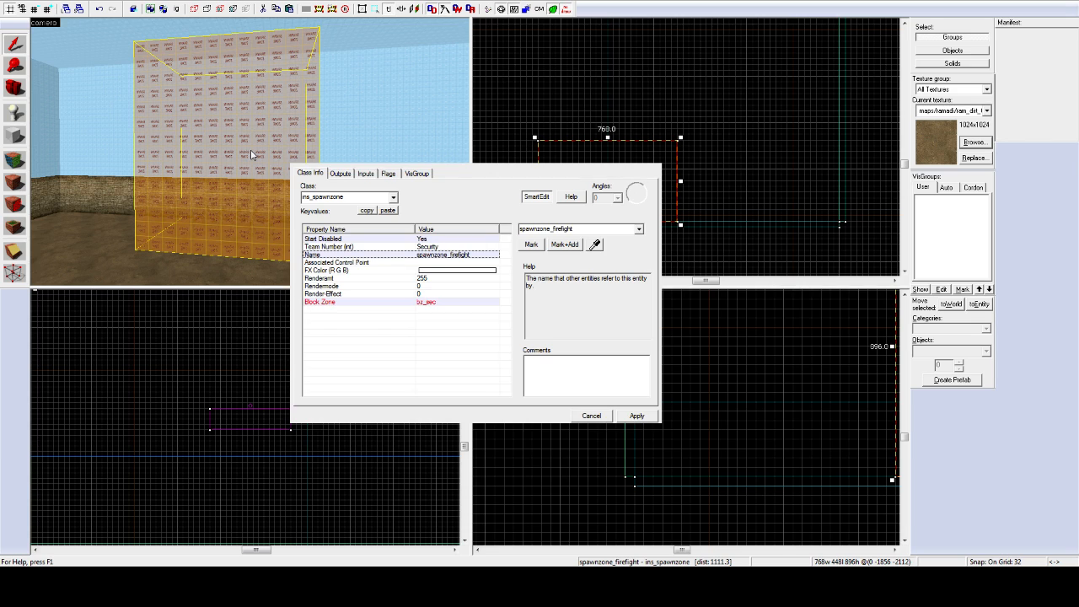
double_click(551, 229)
drag(575, 229, 554, 231)
text(ff)
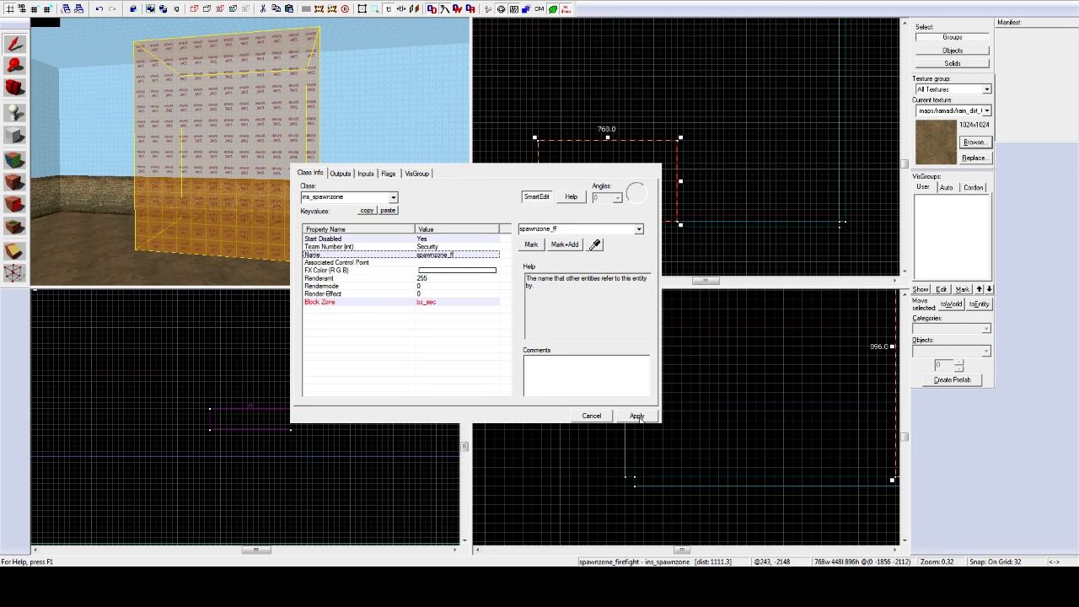
click(637, 416)
click(599, 416)
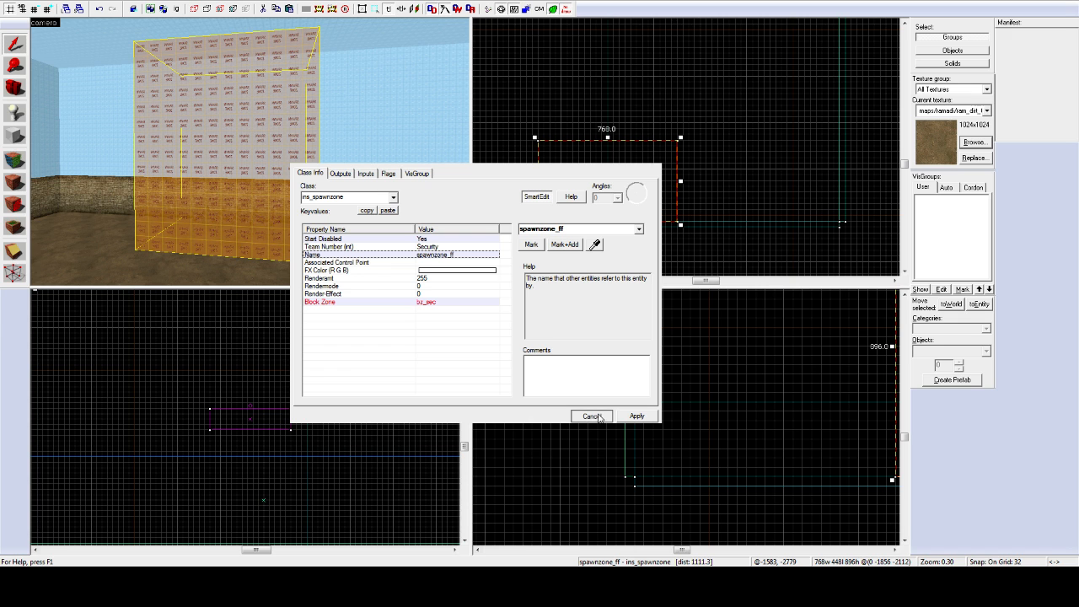
click(598, 416)
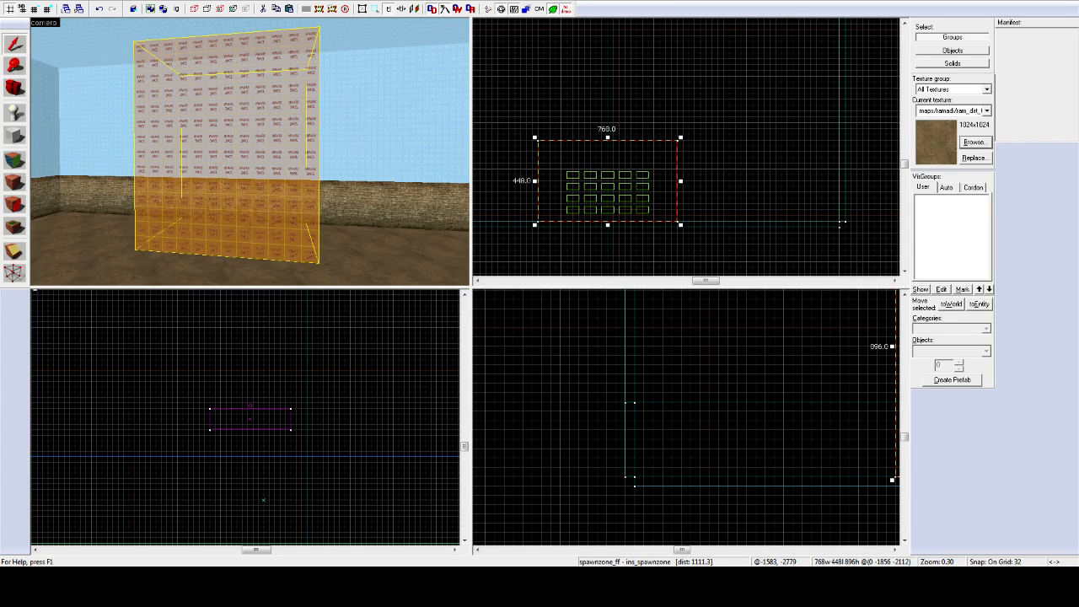
Step: Find the capture zone triggers below the floor and confirm cz_1's name as cap1
key(z)
key(w)
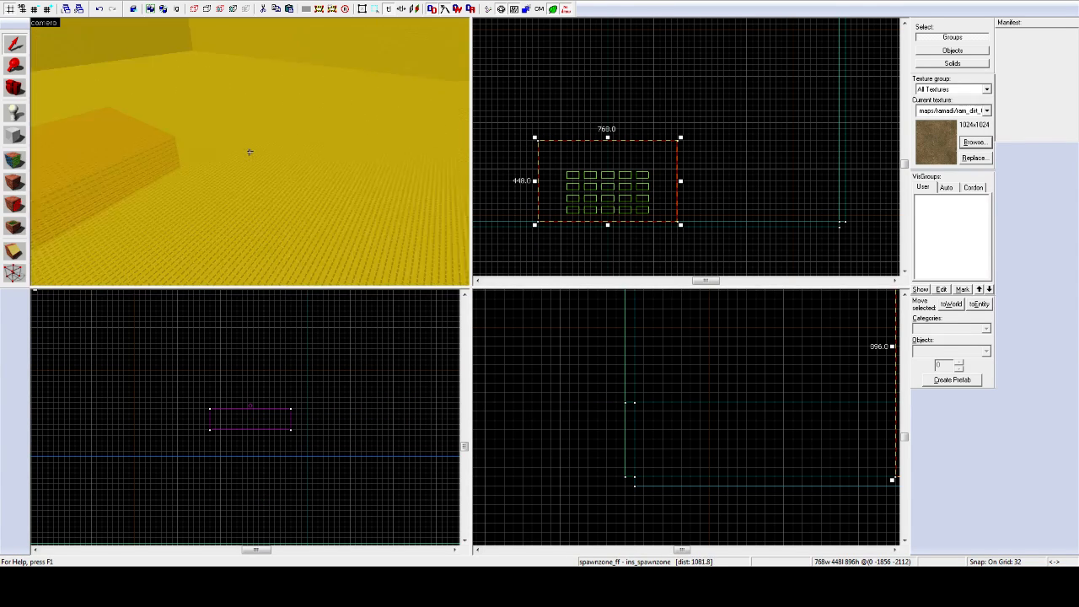
key(z)
click(200, 162)
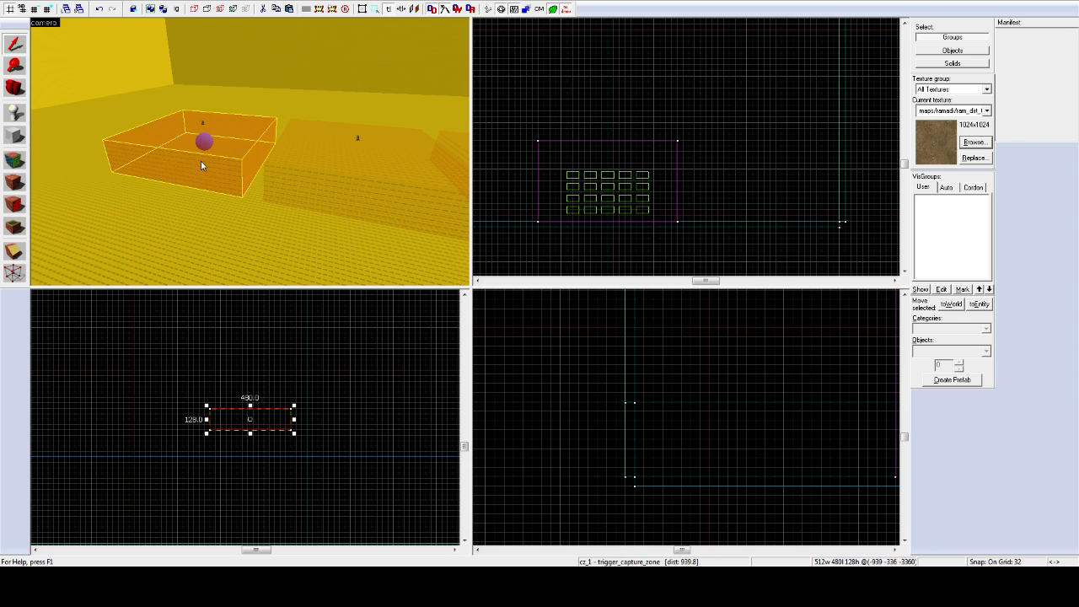
key(z)
key(z)
click(243, 155)
click(352, 134)
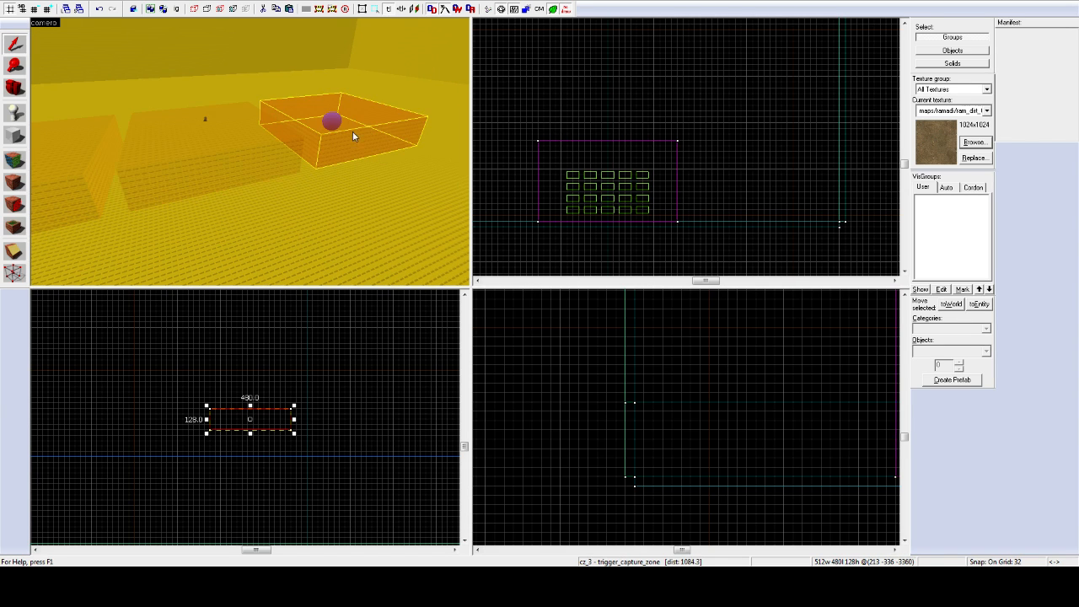
key(z)
key(z)
click(204, 133)
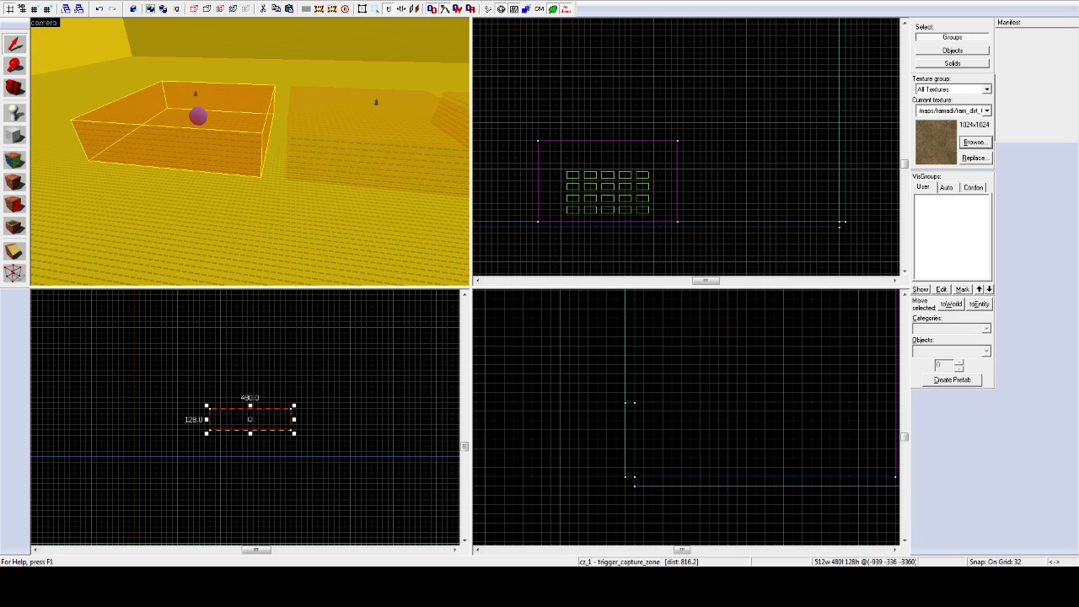
key(Return)
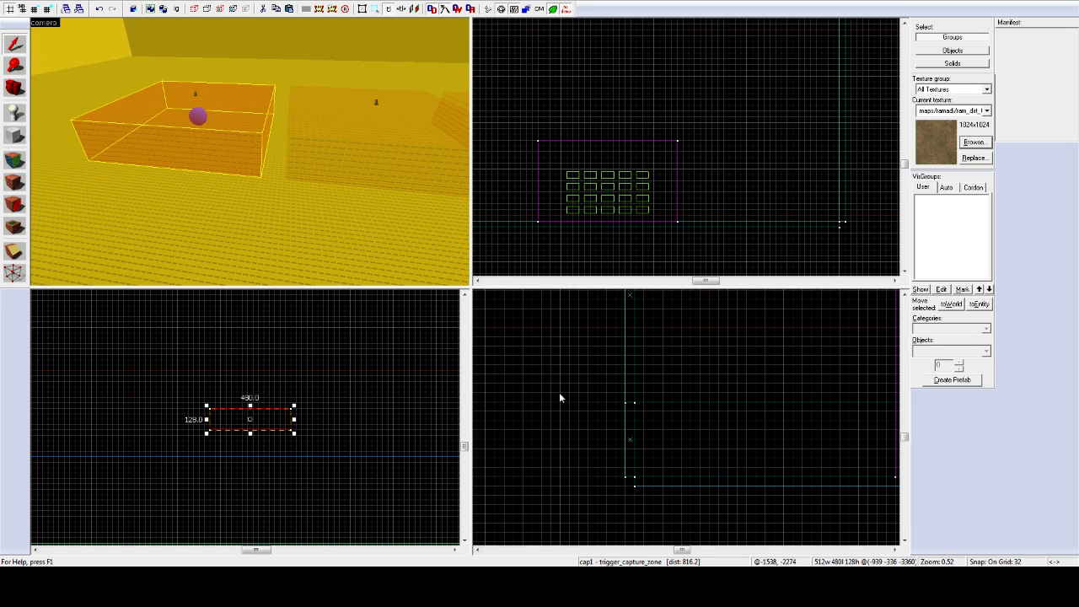
Step: Rename cz_2 to cap2 and cz_3 to cap3, then deselect the trigger
key(d)
click(305, 133)
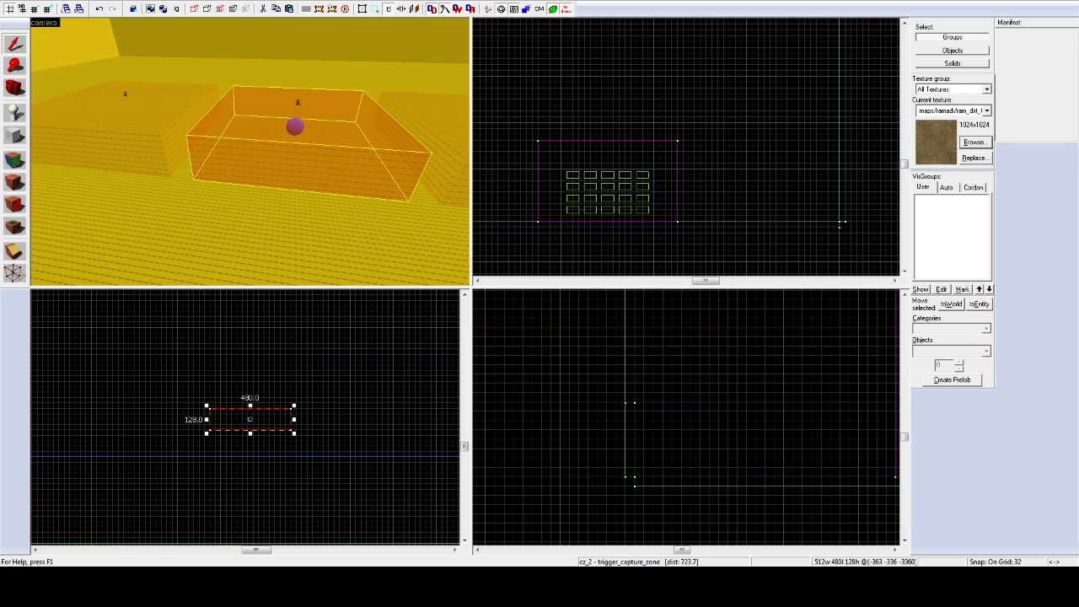
key(Return)
key(z)
key(d)
key(z)
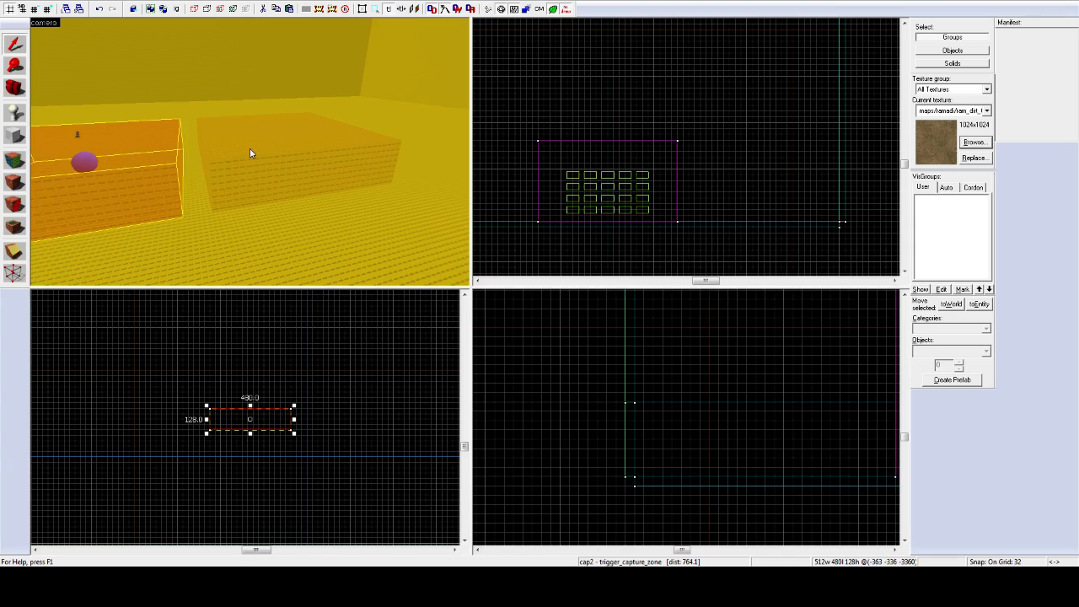
click(249, 154)
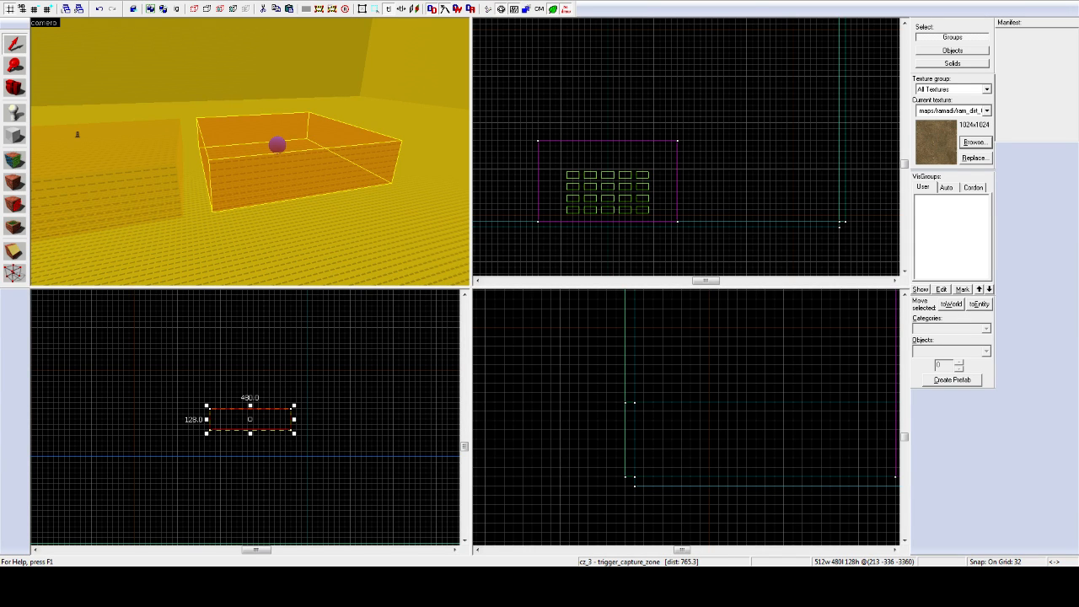
key(Return)
click(180, 116)
click(210, 71)
Step: Fly to the spawnzone_ff volume and select it, checking its 768 × 448 × 896 size
key(z)
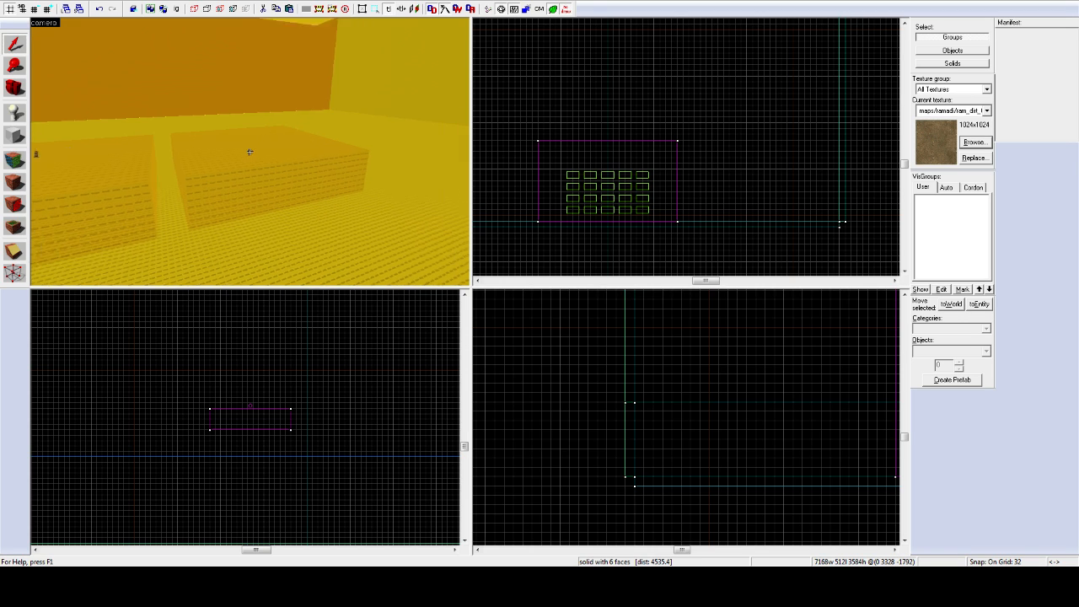
key(s)
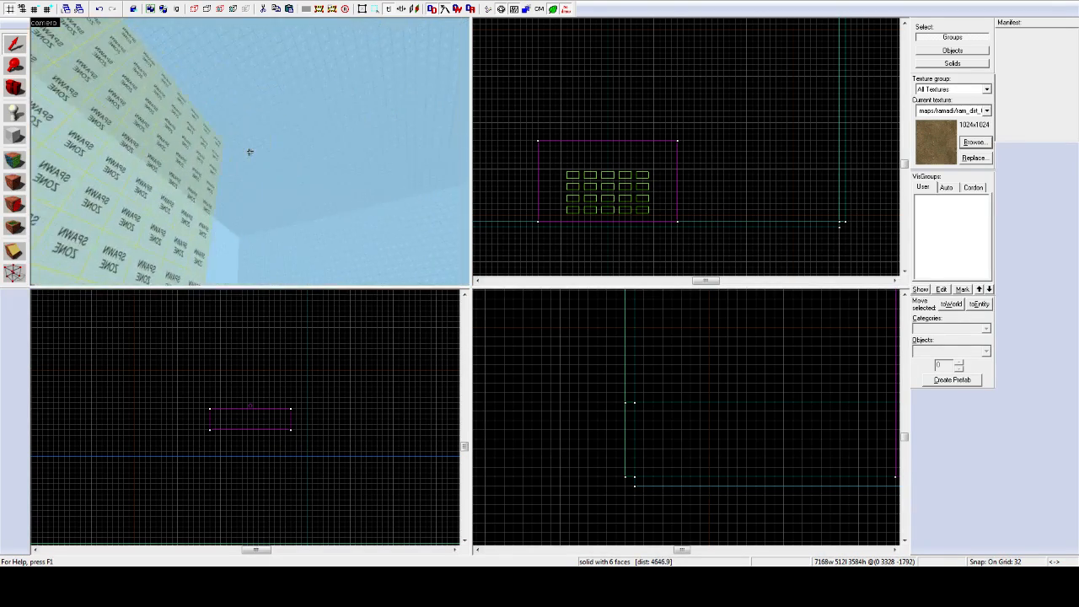
key(w)
key(z)
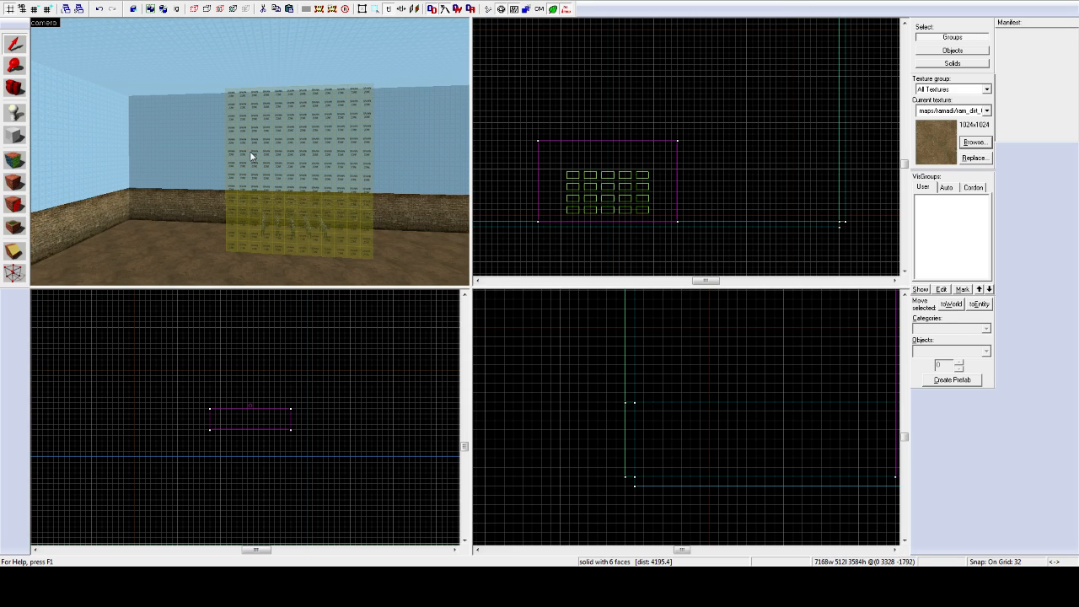
click(258, 160)
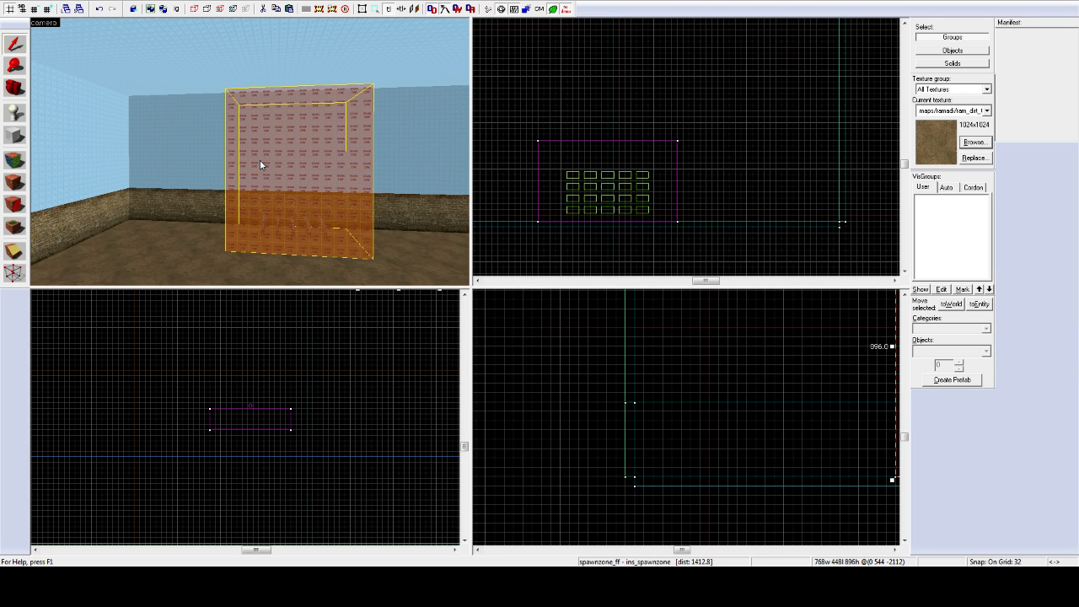
key(w)
key(z)
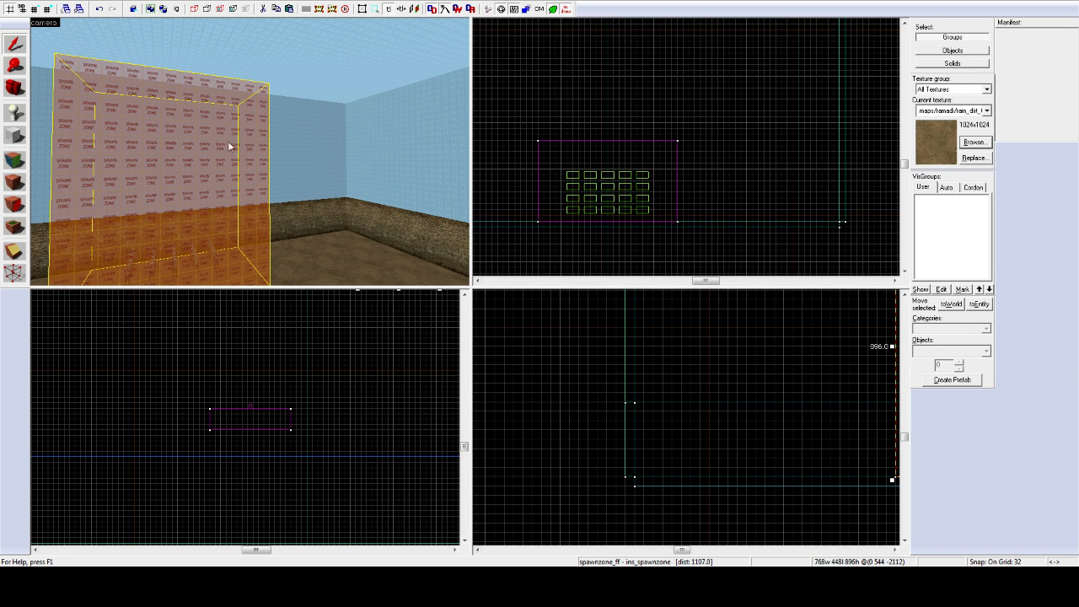
key(z)
key(z)
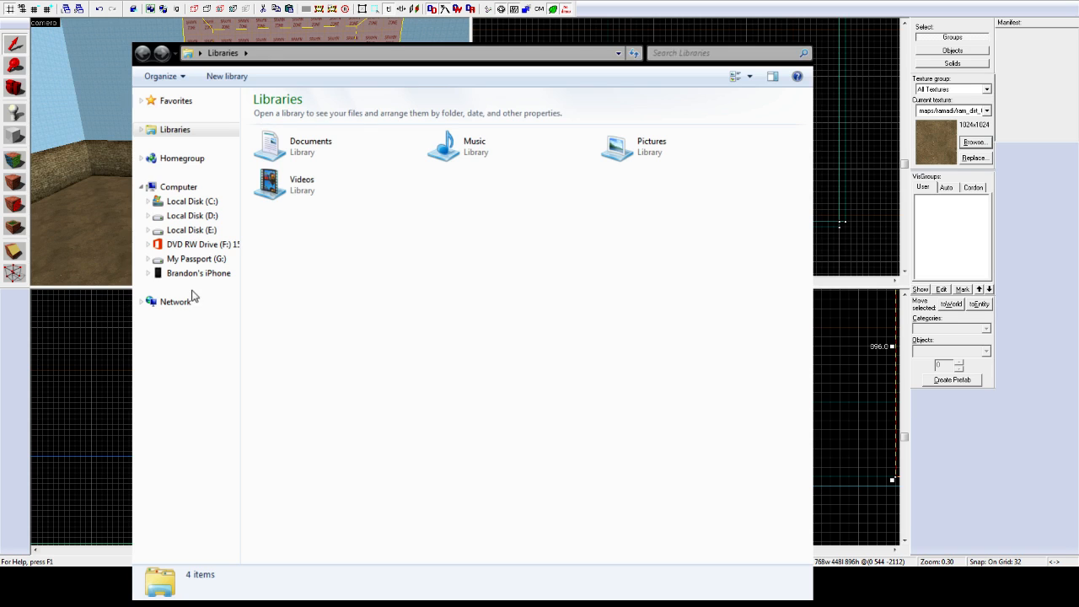
Step: Browse to C:\Program Files (x86)\Steam\SteamApps\common\insurgency2\insurgency\maps in Explorer
click(169, 188)
click(191, 202)
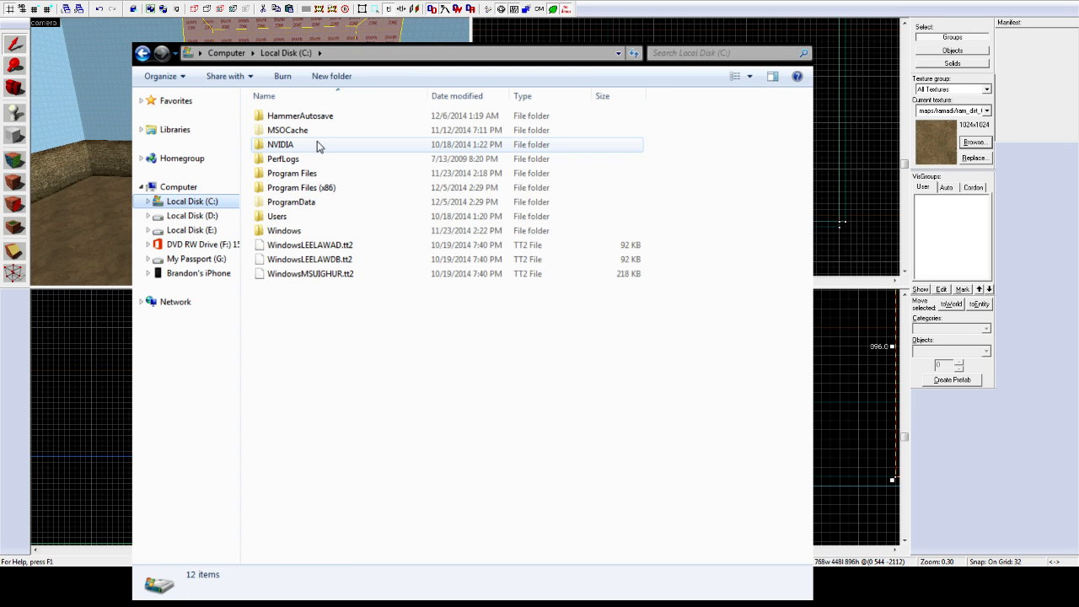
click(310, 189)
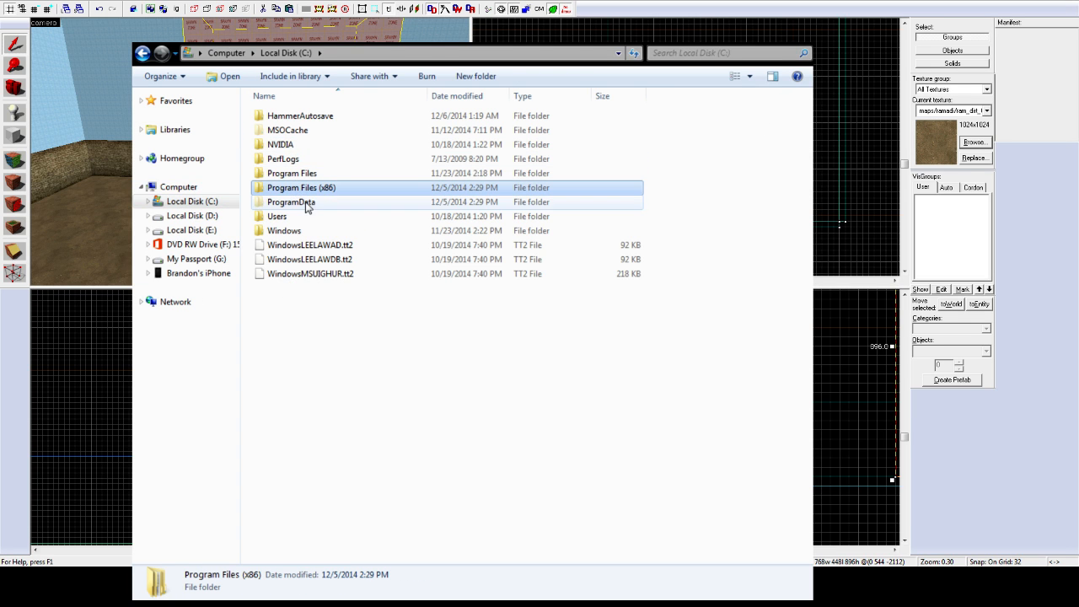
double_click(314, 195)
scroll(319, 358, down, 1)
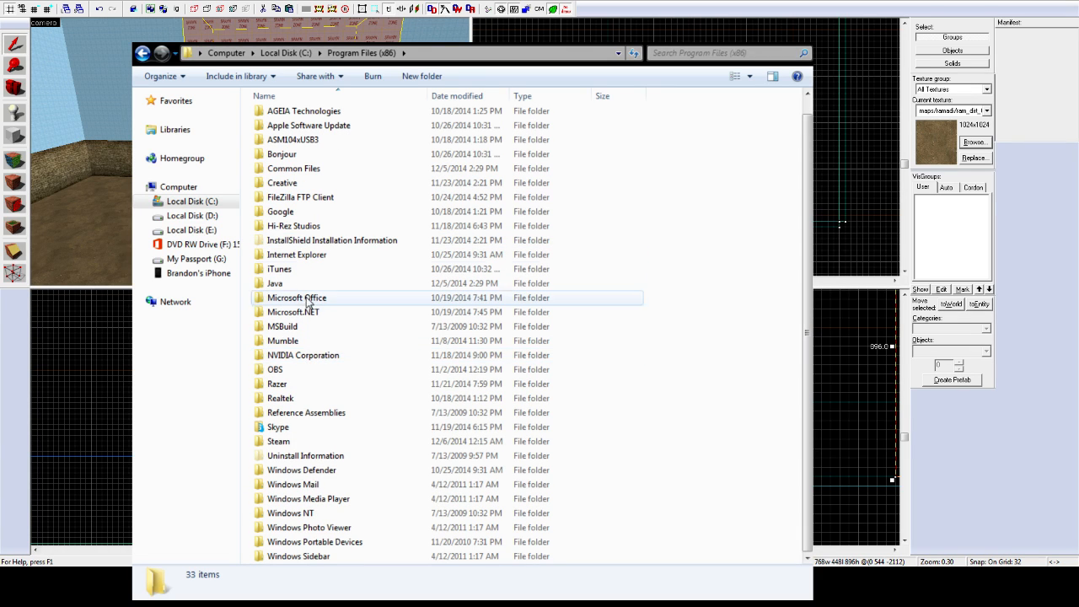
double_click(305, 442)
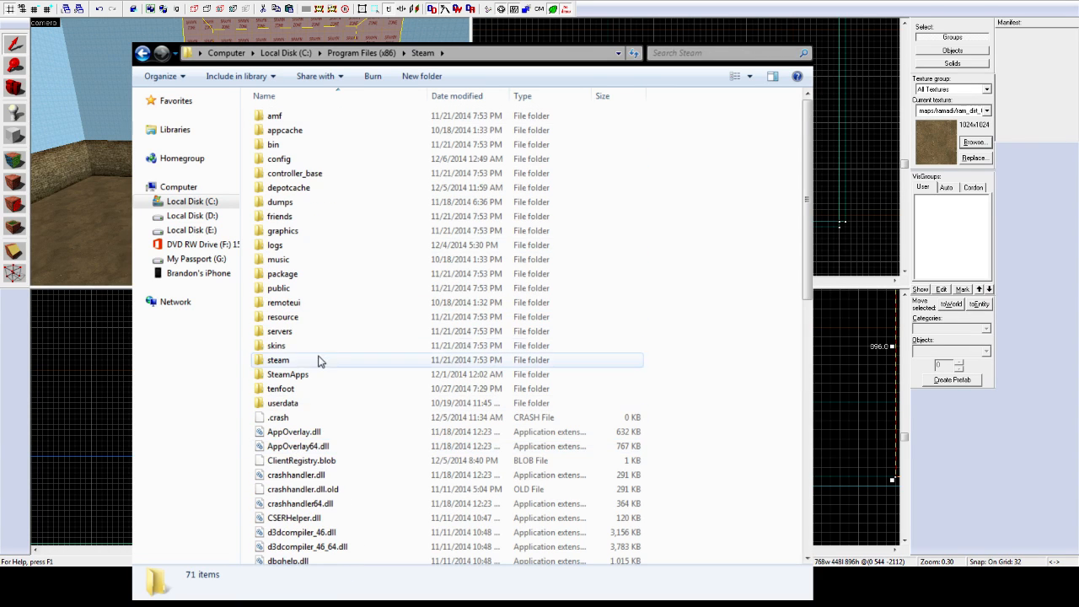
double_click(296, 379)
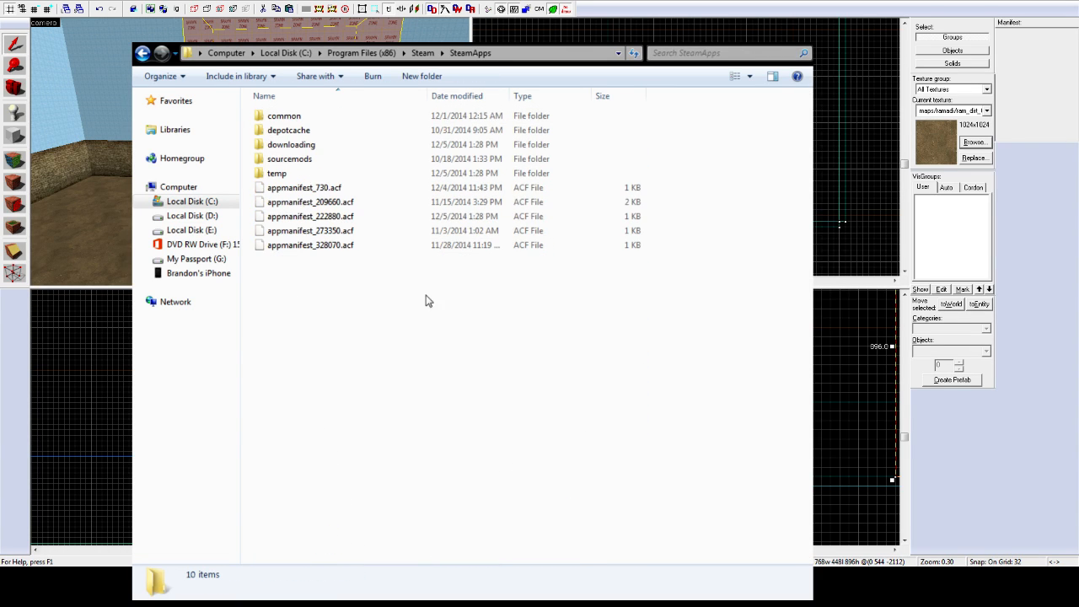
double_click(287, 117)
click(145, 186)
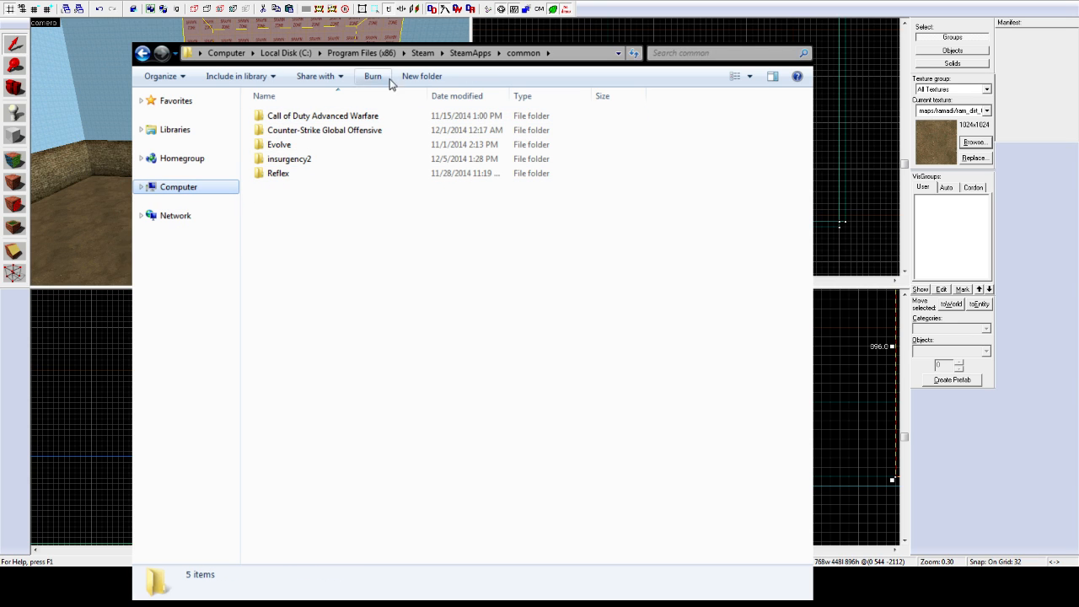
double_click(291, 160)
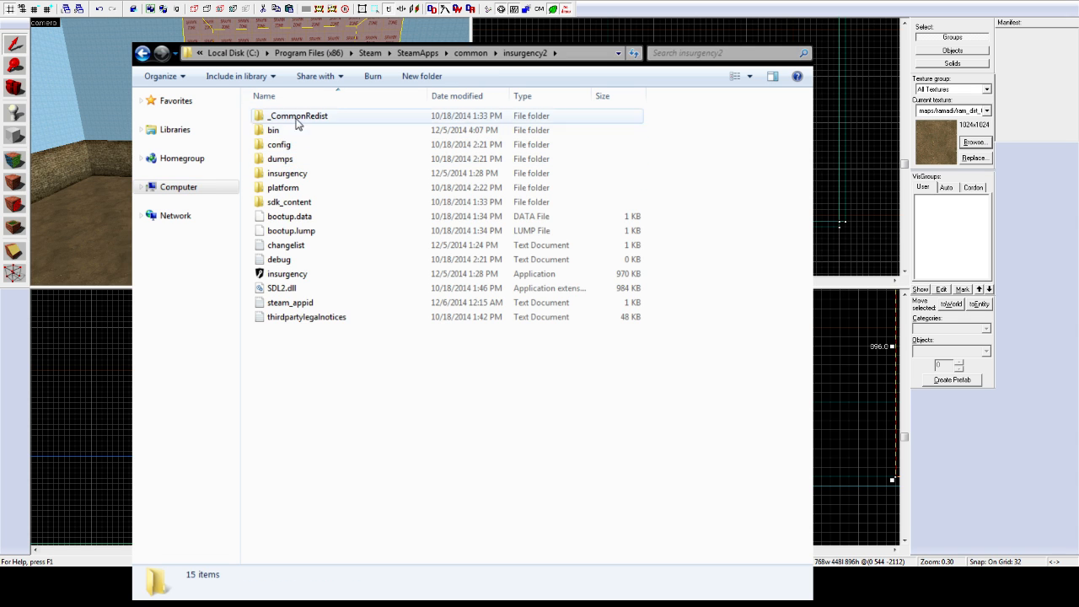
double_click(290, 174)
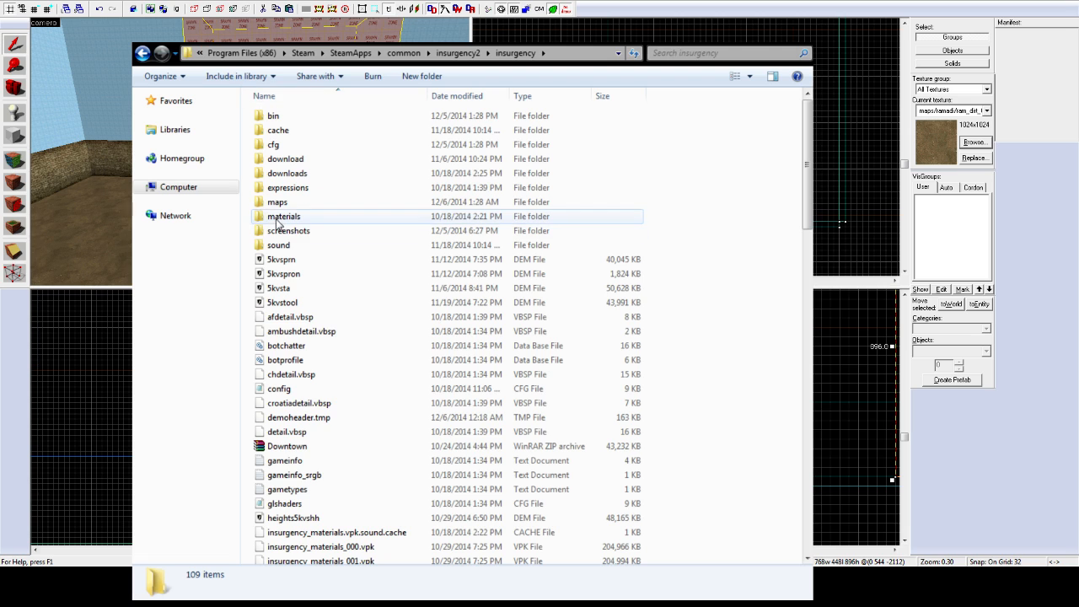
double_click(279, 202)
Step: Delete the old DGL_paintball.bsp from the maps folder and close the window
click(305, 258)
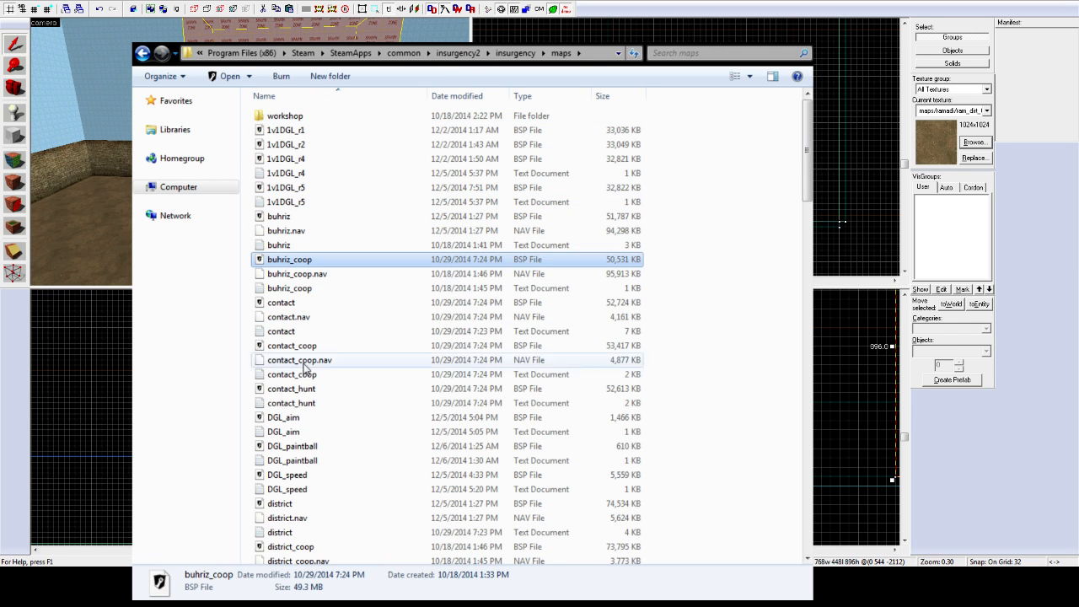
scroll(303, 388, down, 5)
click(292, 239)
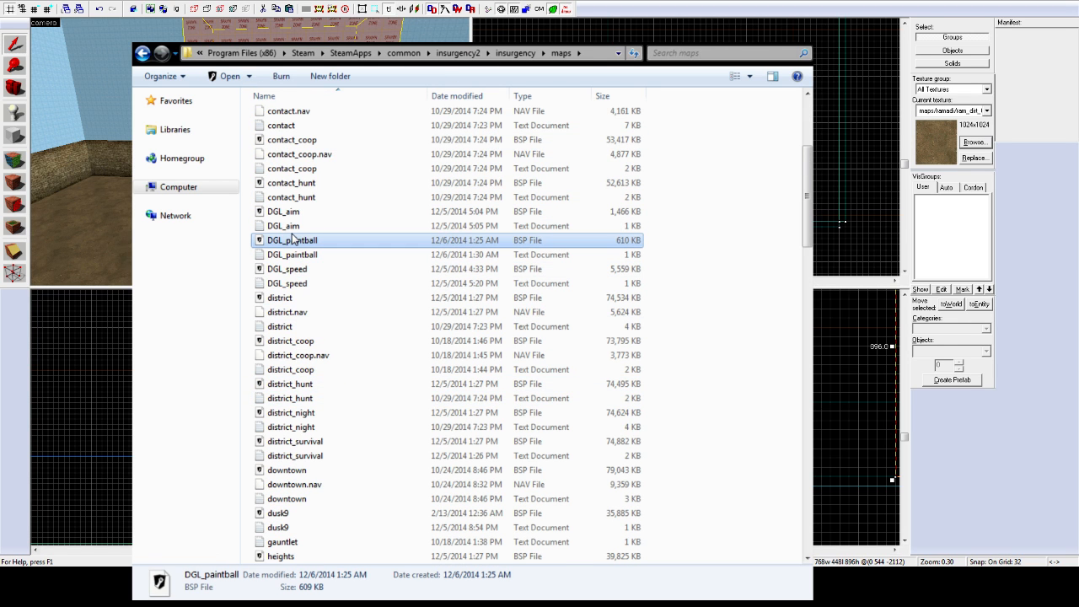
key(alt+Tab)
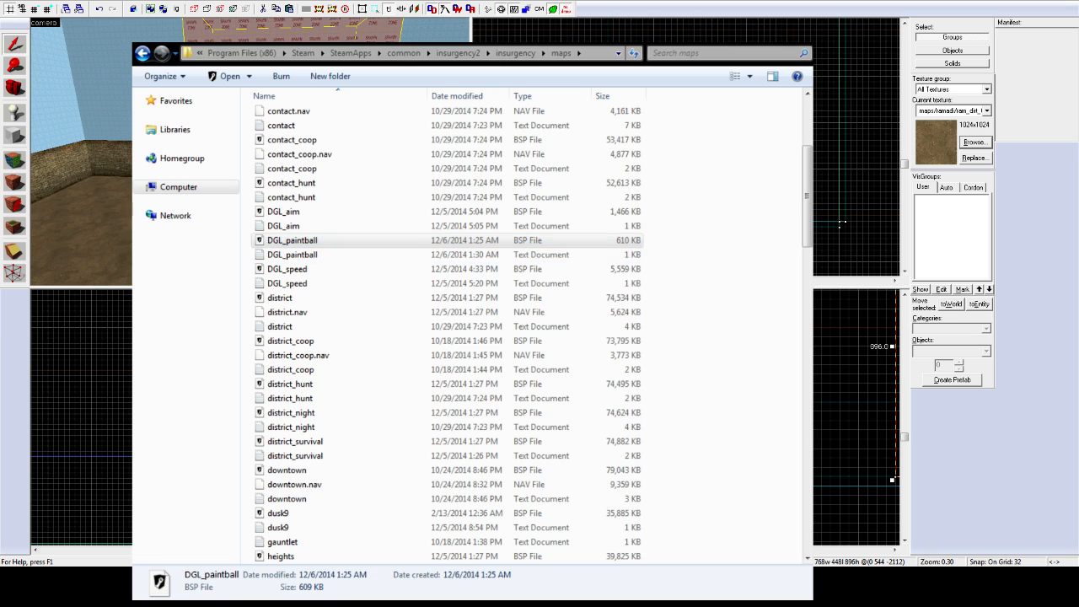
key(Return)
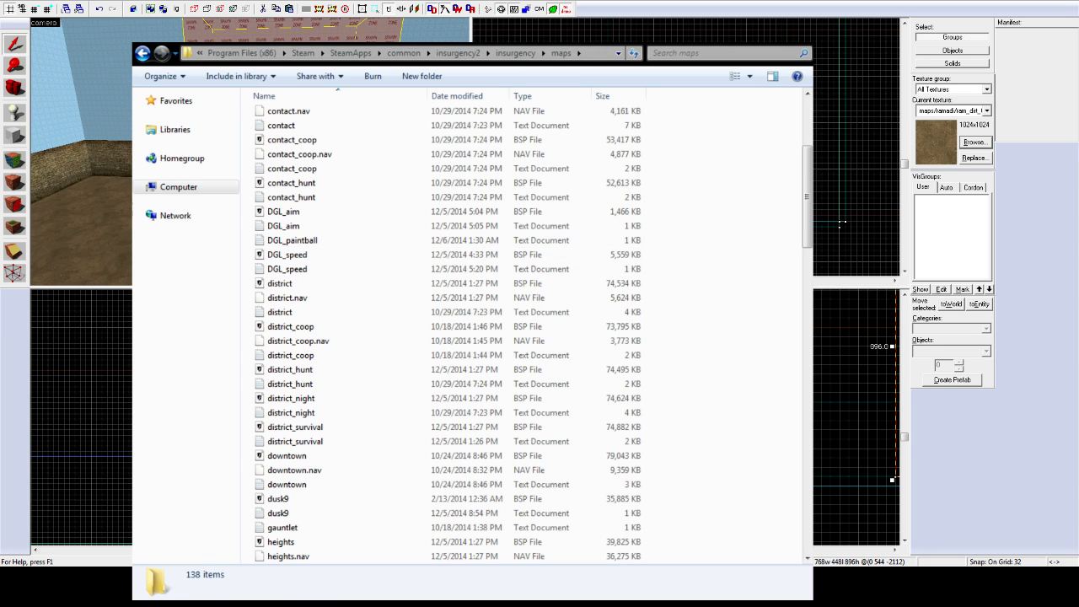
key(alt+Tab)
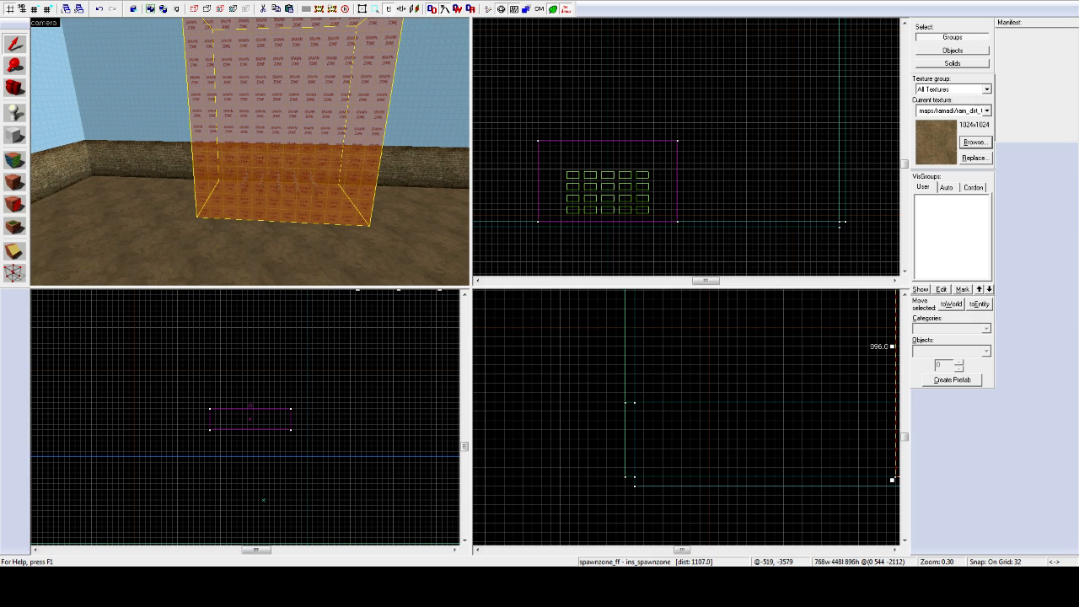
Step: Open the newly compiled 610 KB DGL_paintball.bsp from the maps folder in Insurgency
key(alt+Tab)
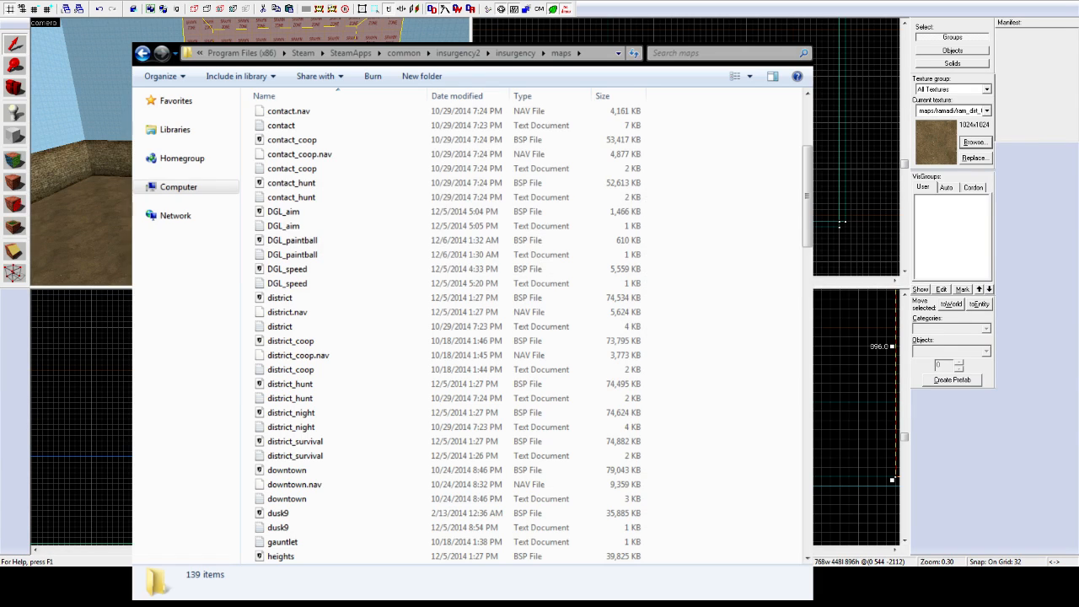
click(308, 242)
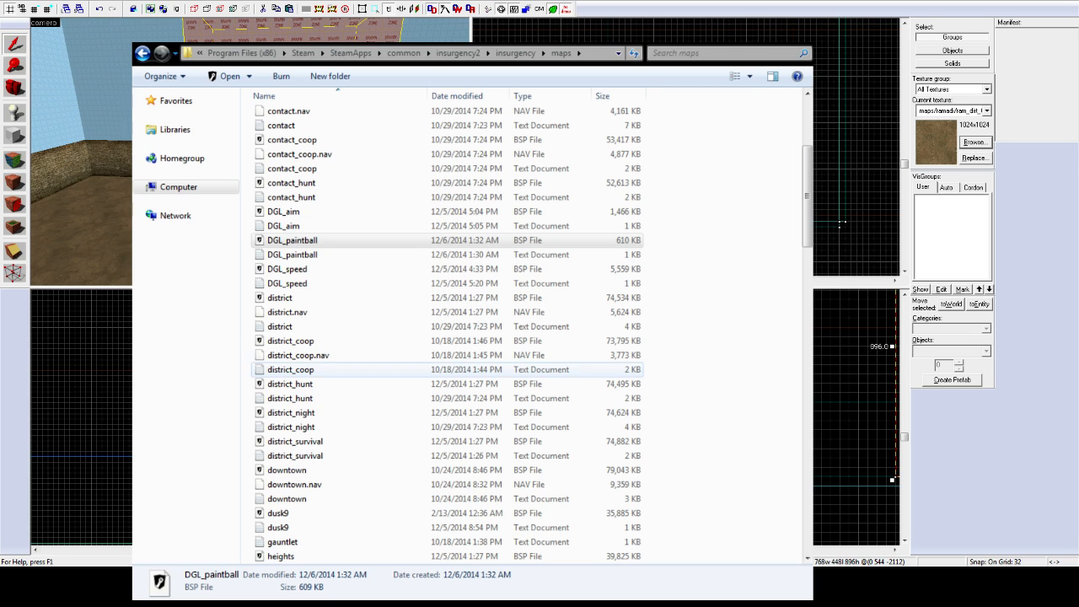
click(311, 243)
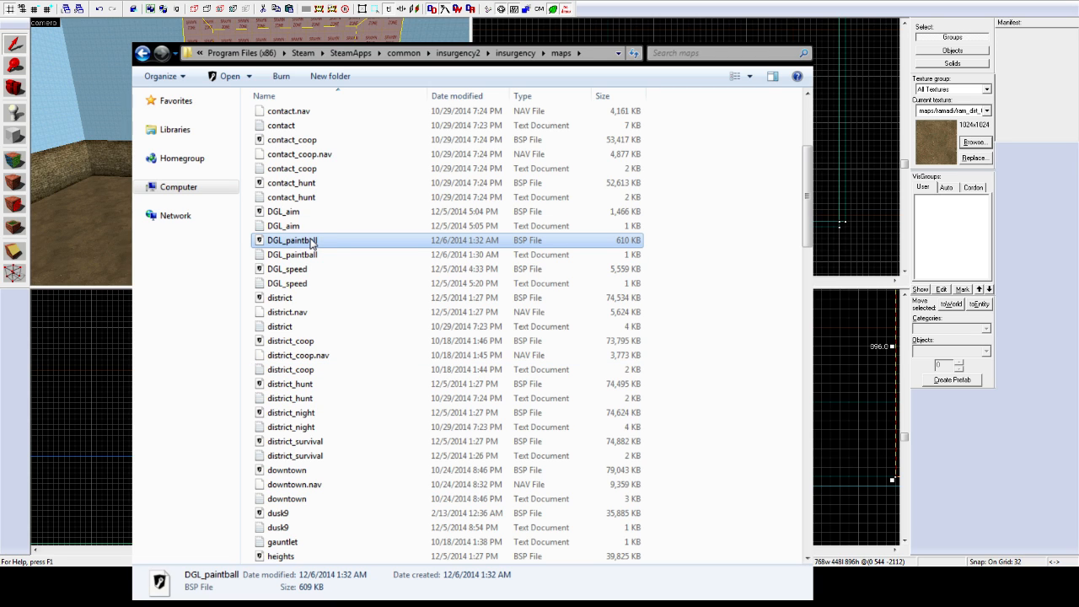
double_click(310, 242)
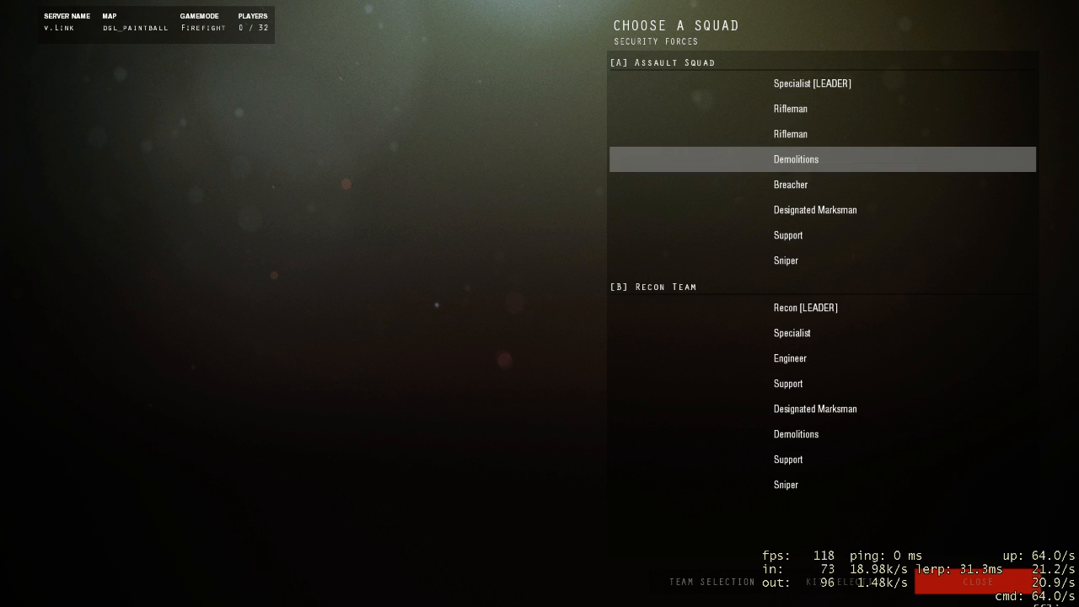
Step: Spawn as a Rifleman on DGL_paintball, then leave to the main menu and quit the game
click(809, 133)
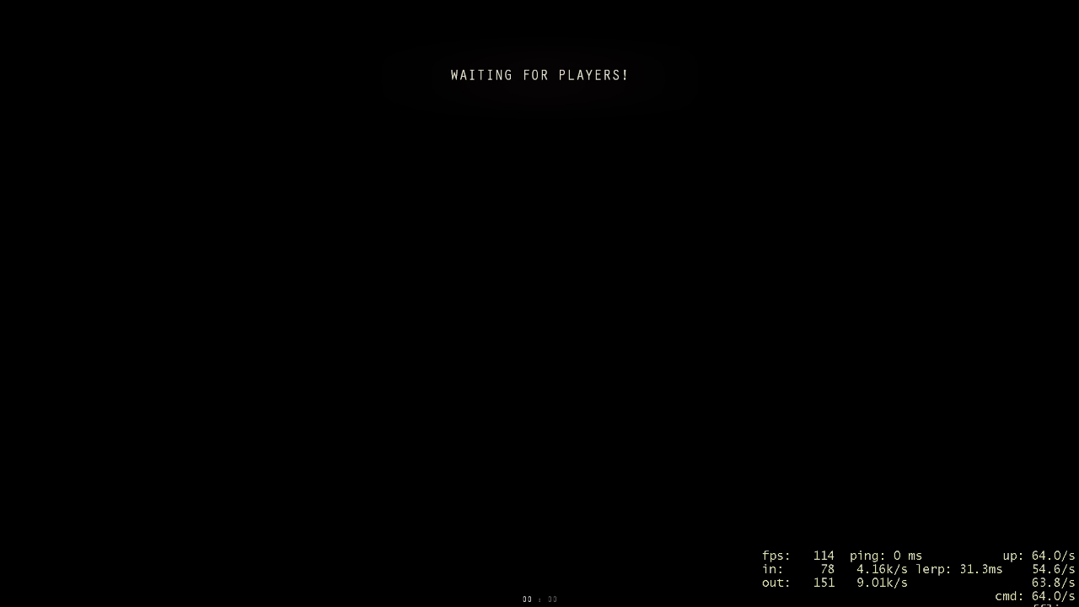
key(Escape)
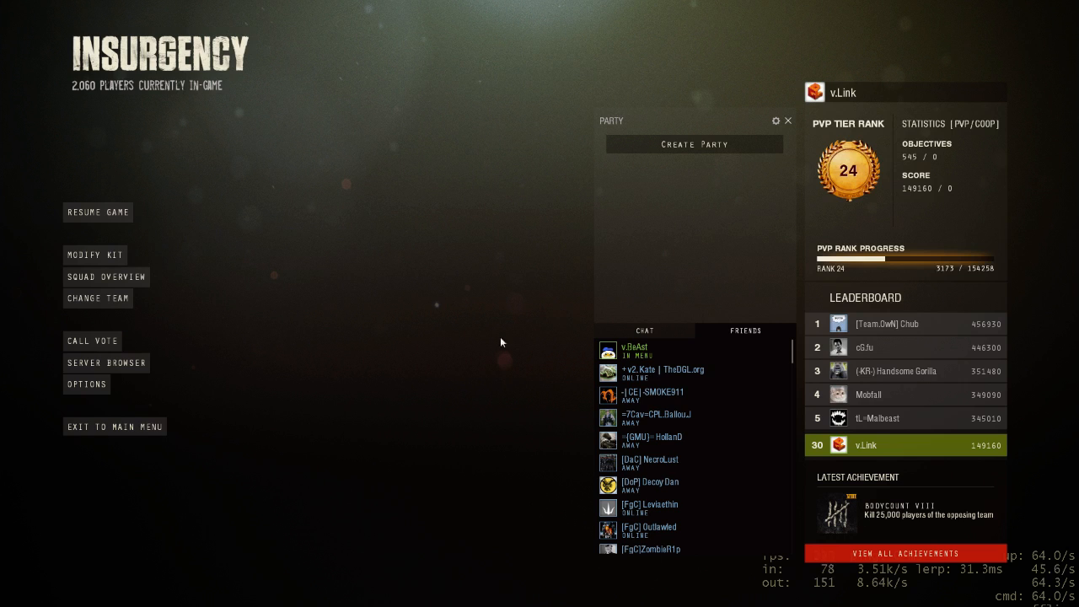
click(135, 427)
click(577, 336)
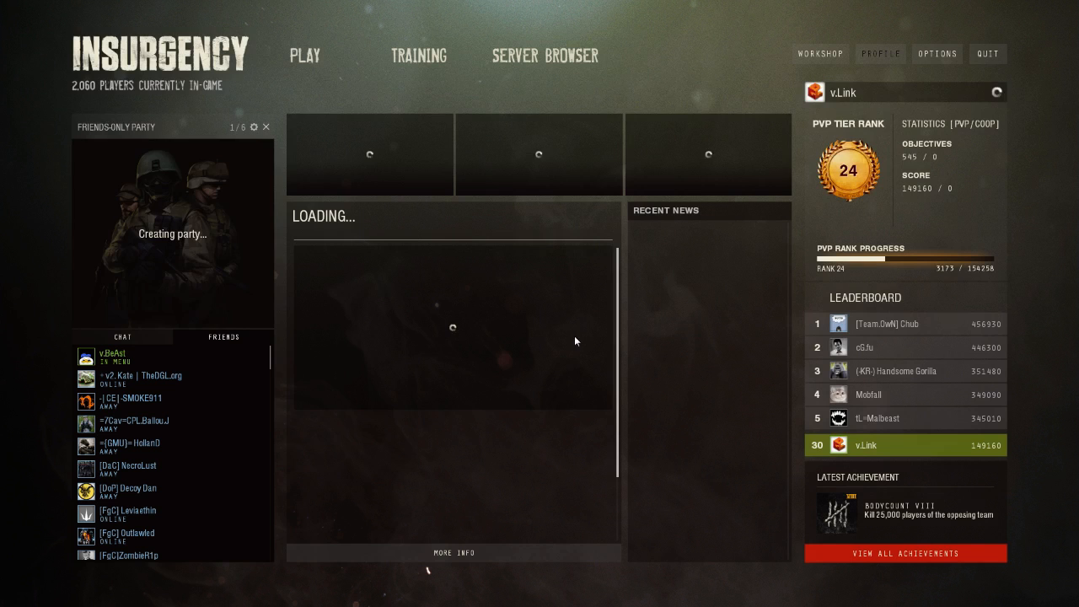
click(982, 53)
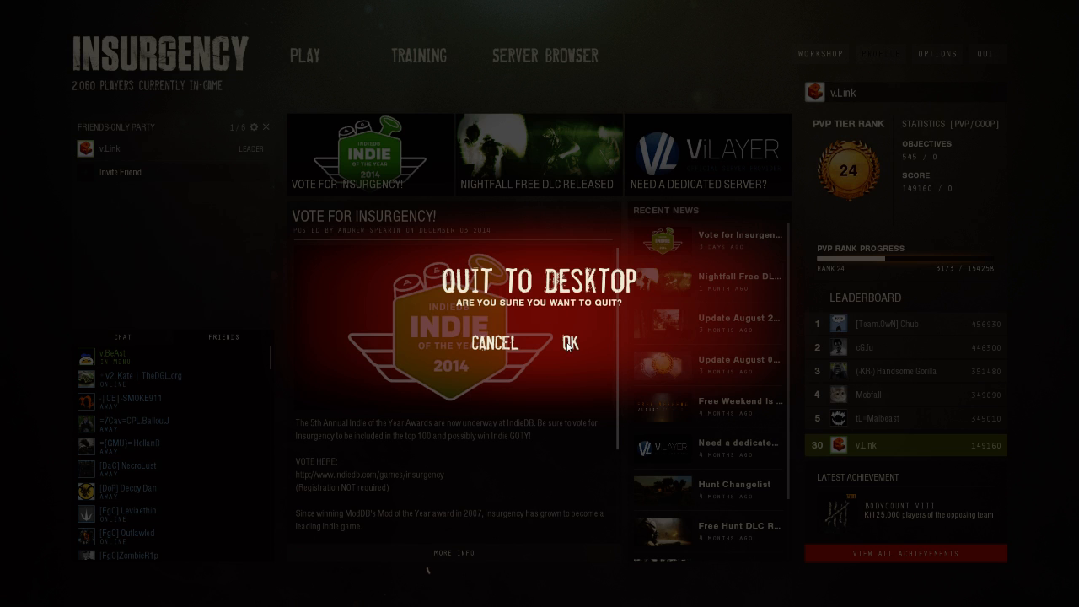
click(569, 342)
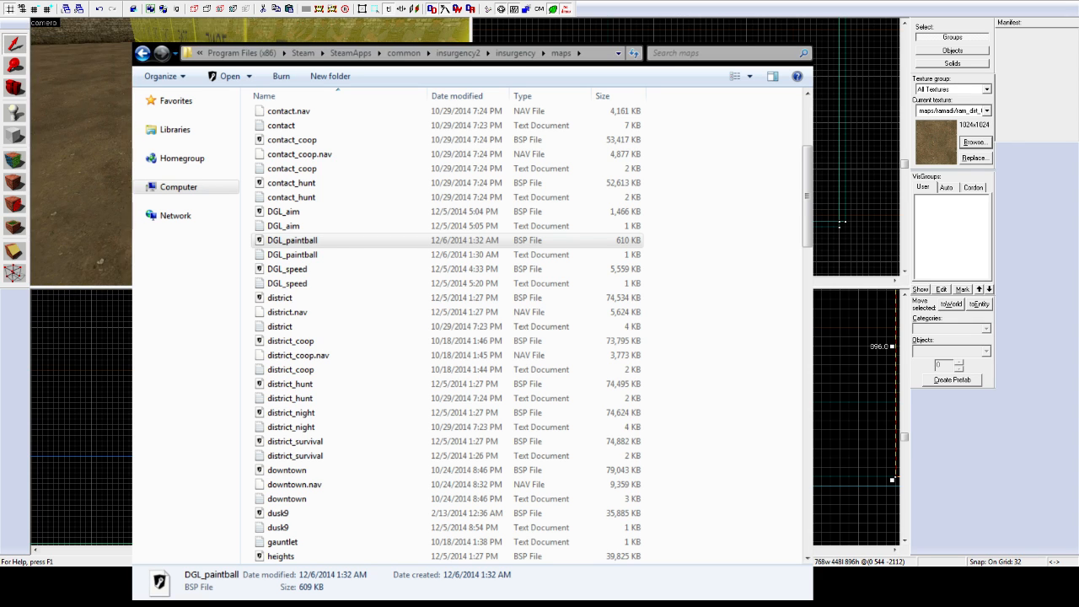
Step: Fly the 3D camera around the yard to locate the spawn zone volume
click(840, 223)
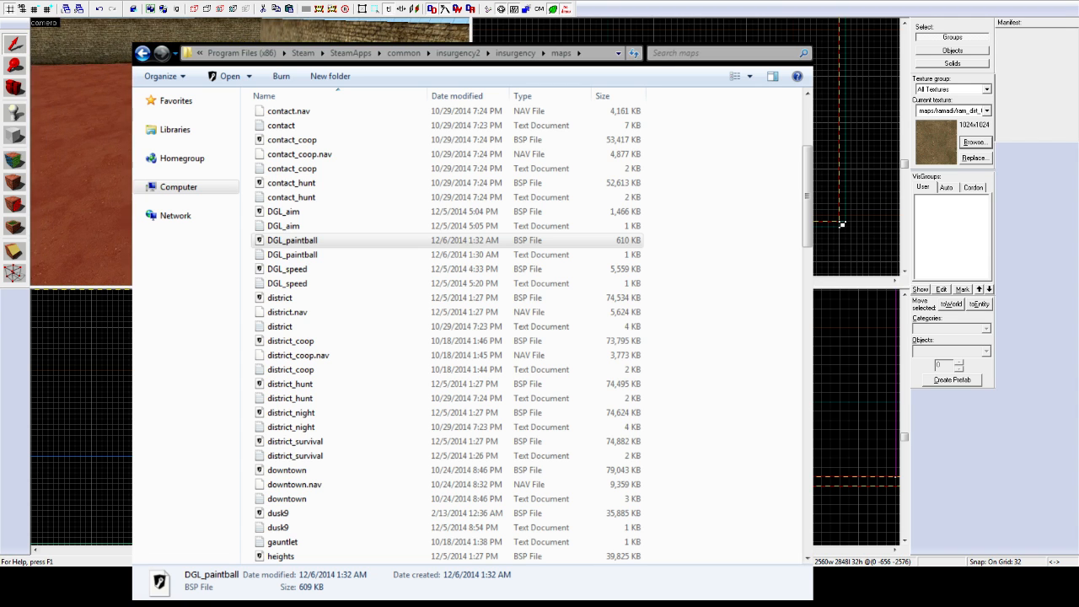
click(250, 152)
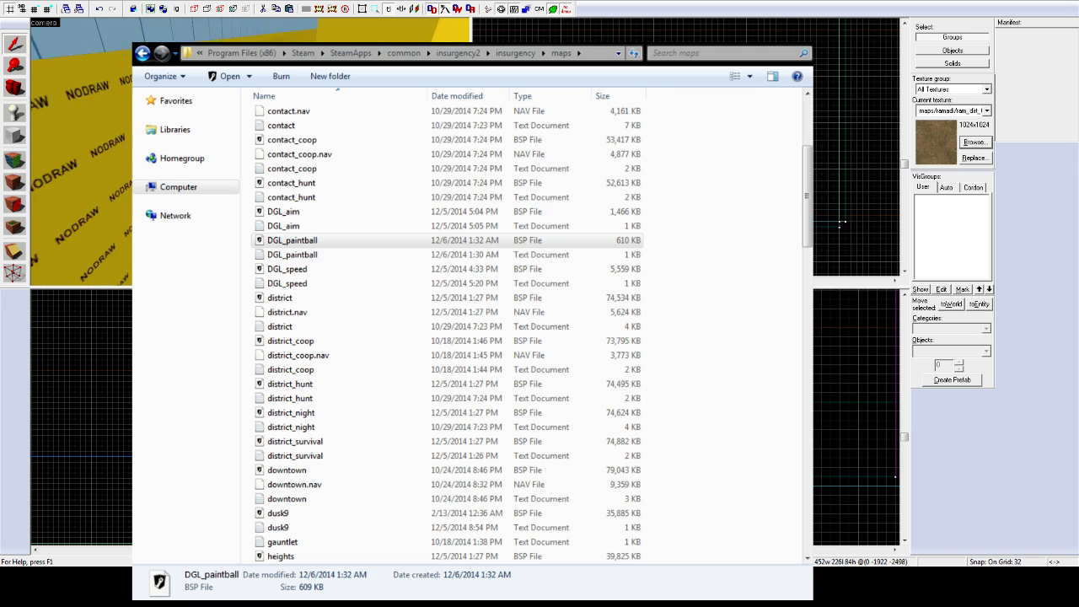
key(w)
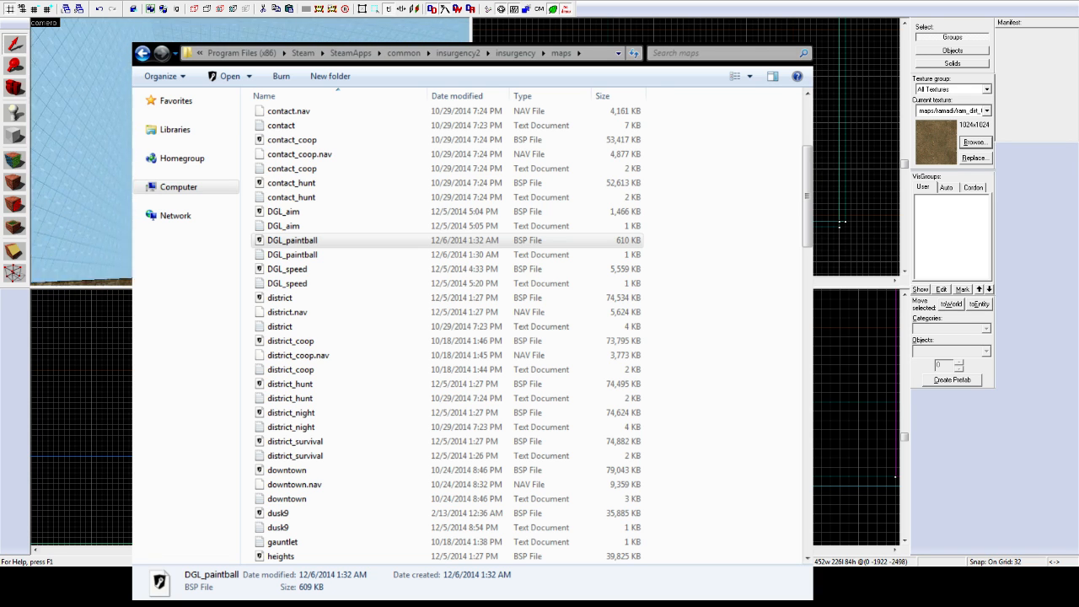
key(w)
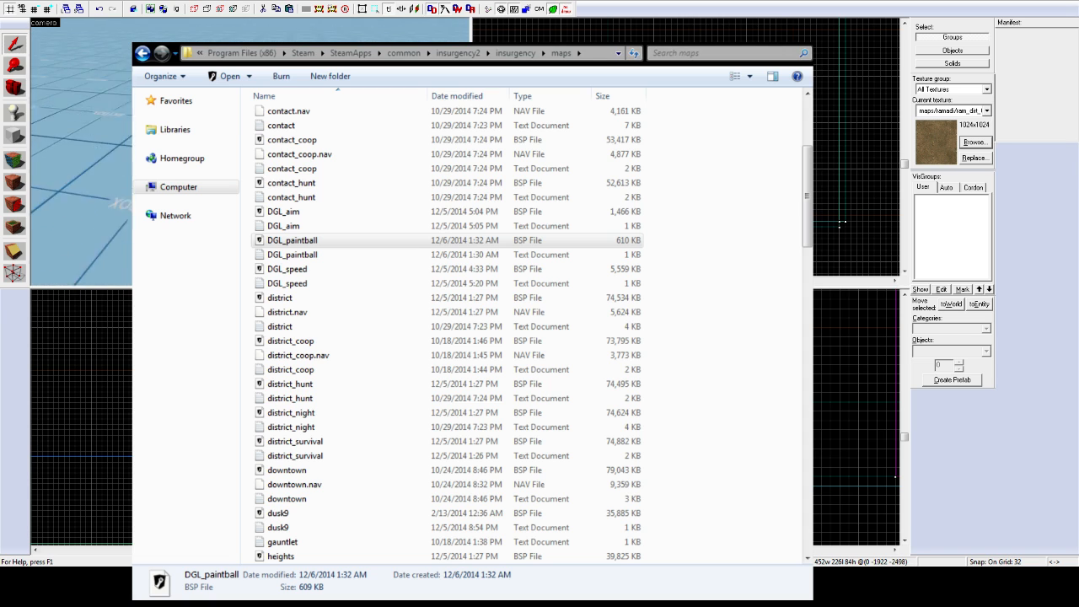
key(w)
key(w)
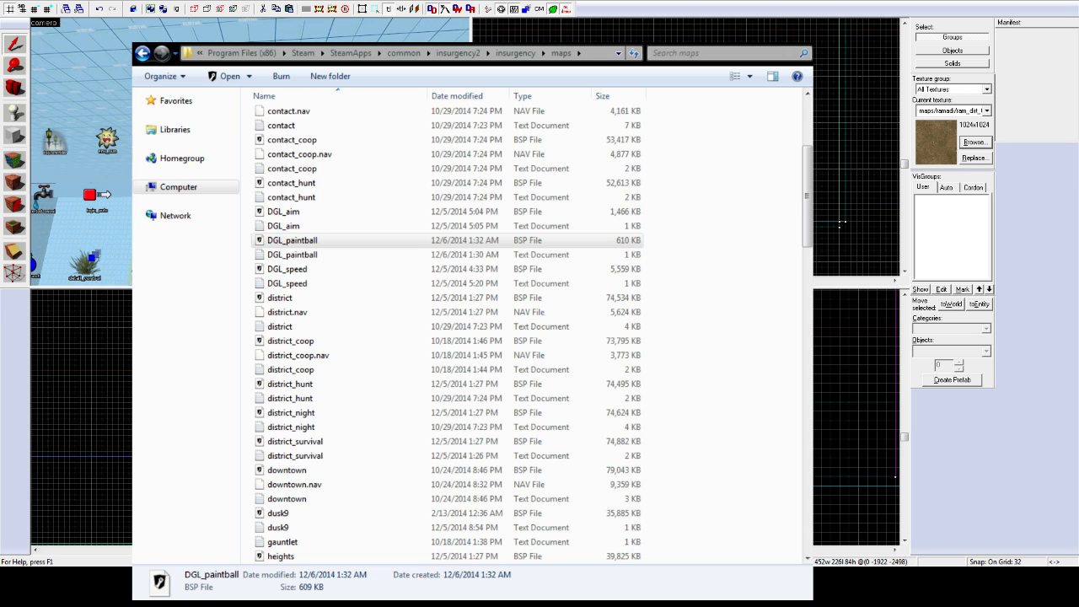
click(250, 152)
key(a)
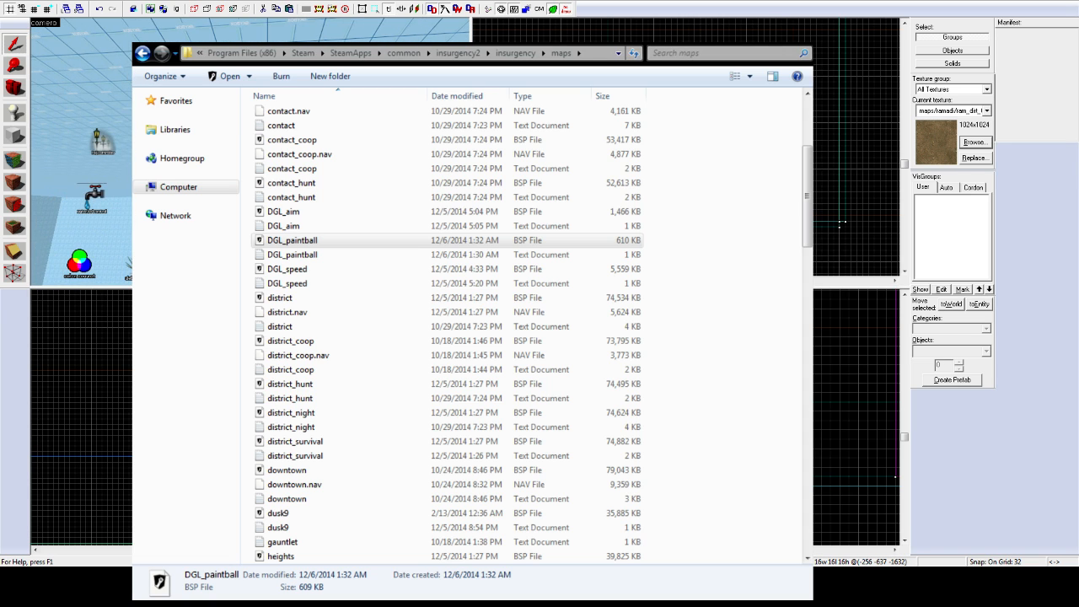
key(w)
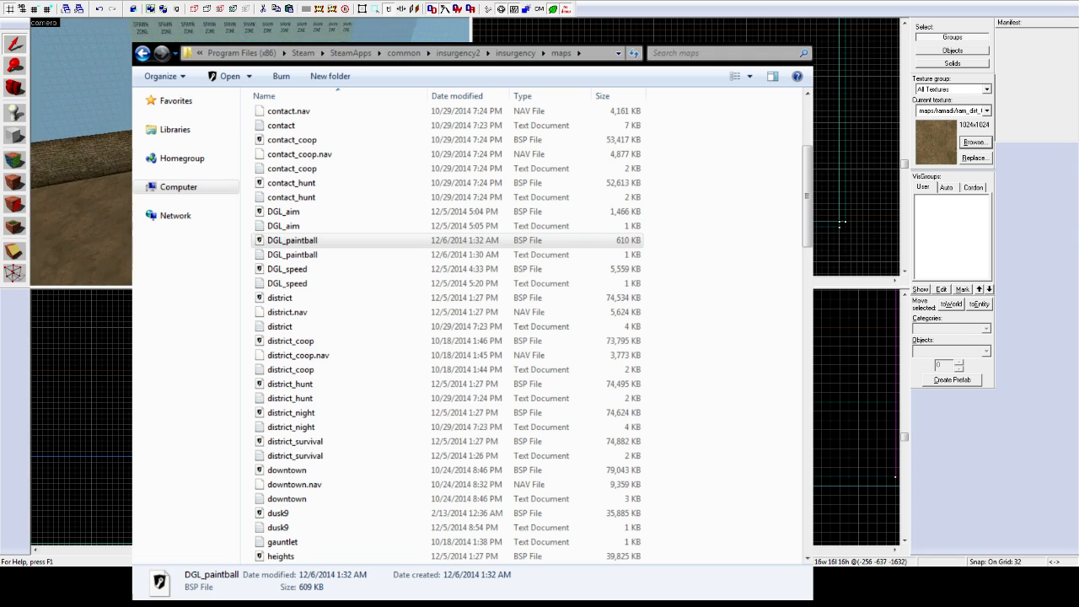
key(w)
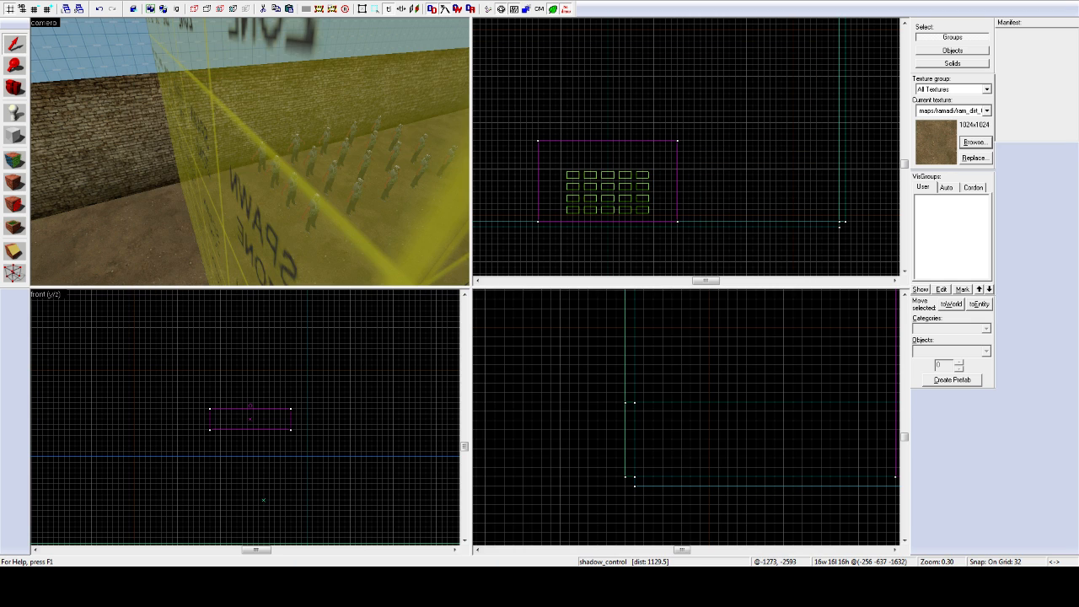
key(z)
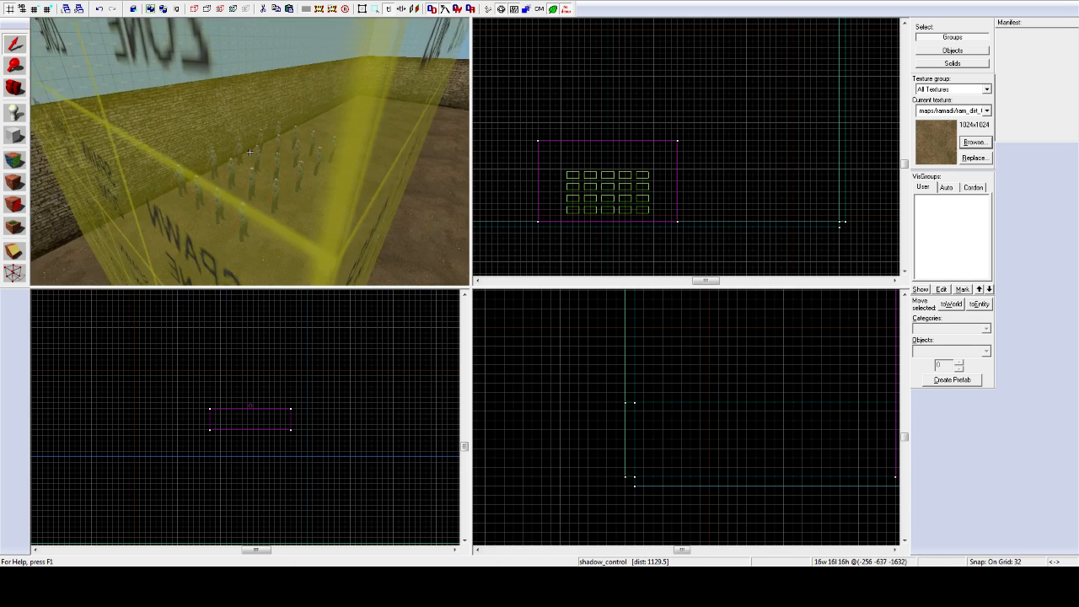
key(s)
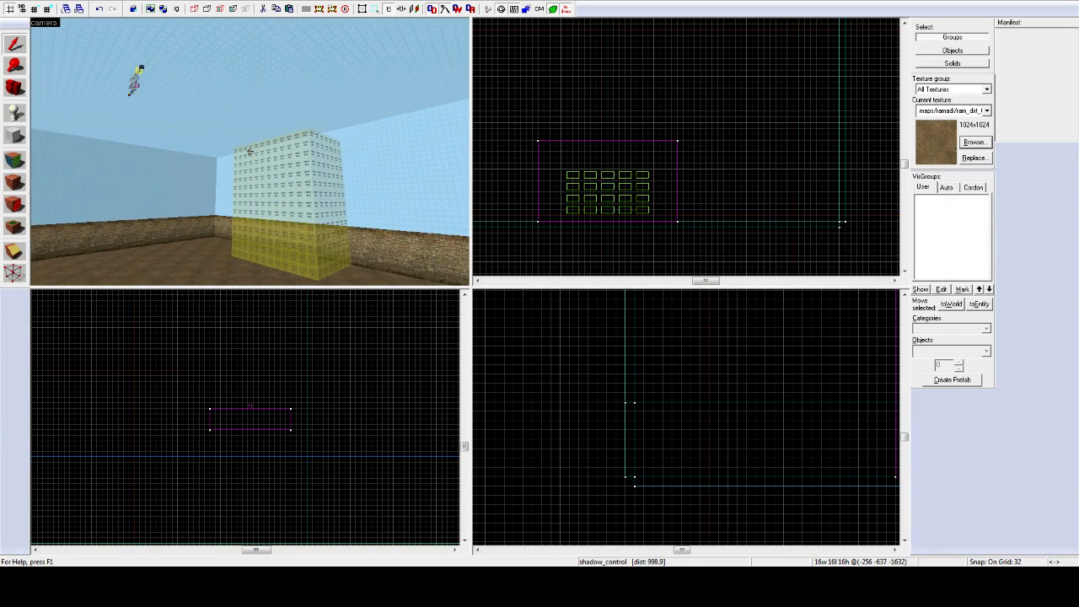
key(w)
key(w)
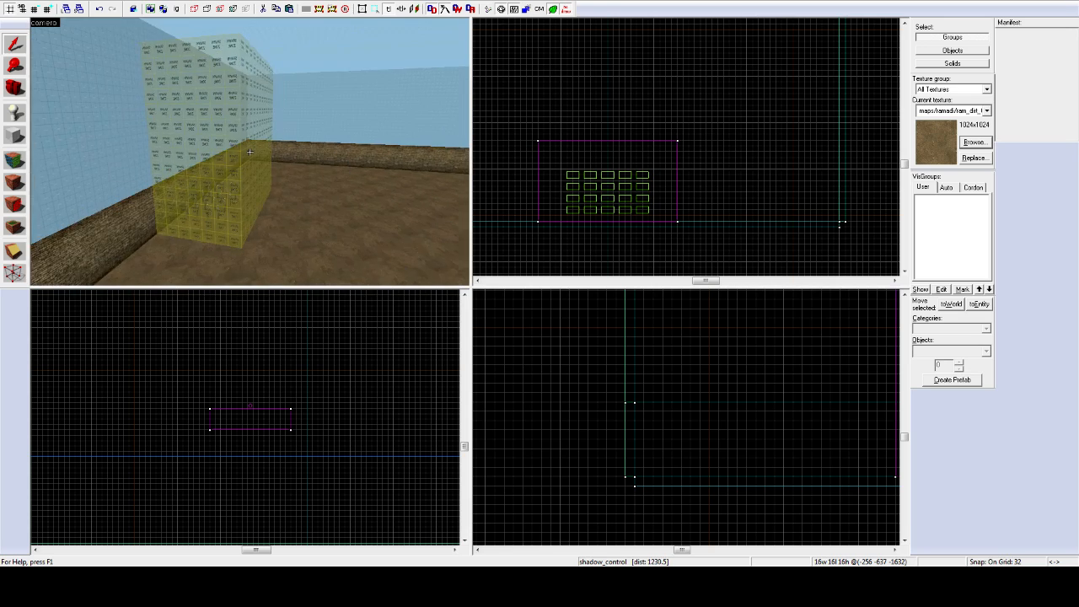
key(w)
key(z)
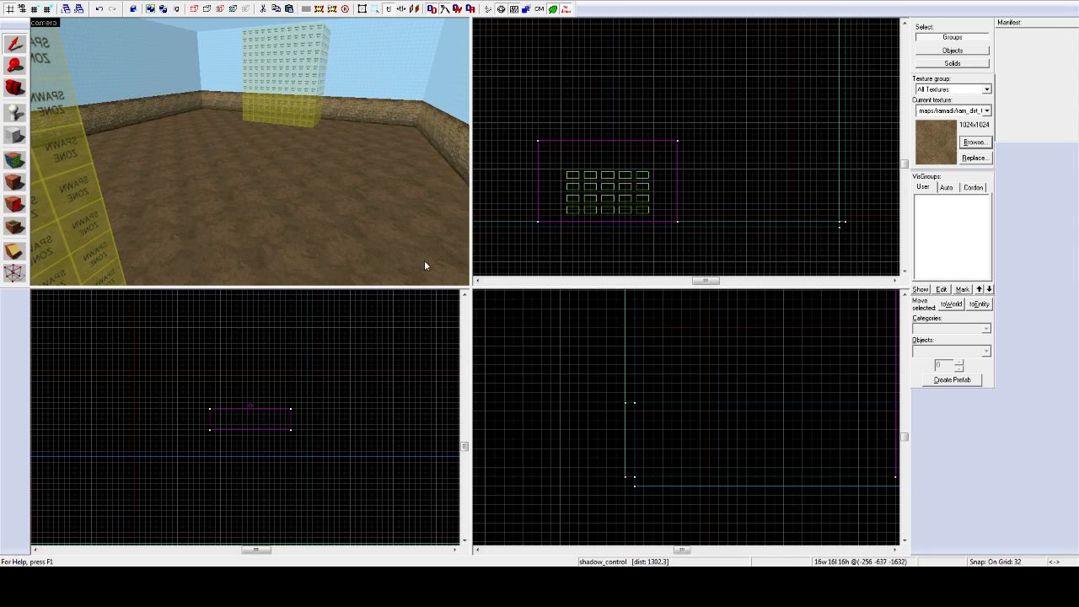
key(z)
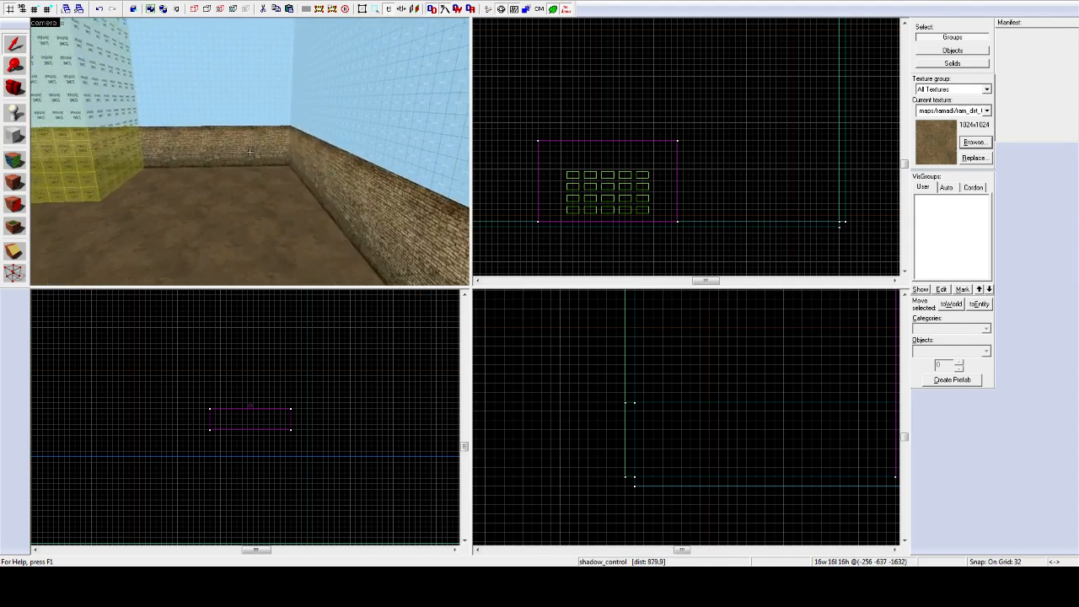
key(w)
key(z)
Step: Drag the spawn zone's top down from 896 to 224 units, then select the spawn point group
click(254, 149)
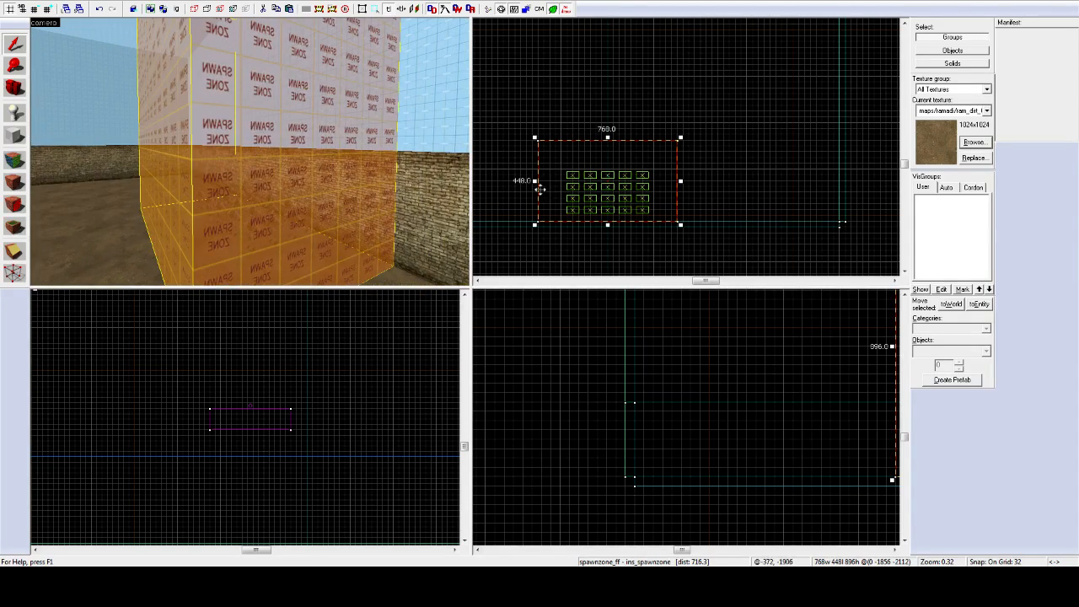
scroll(764, 429, down, 10)
scroll(802, 412, up, 5)
scroll(786, 399, up, 3)
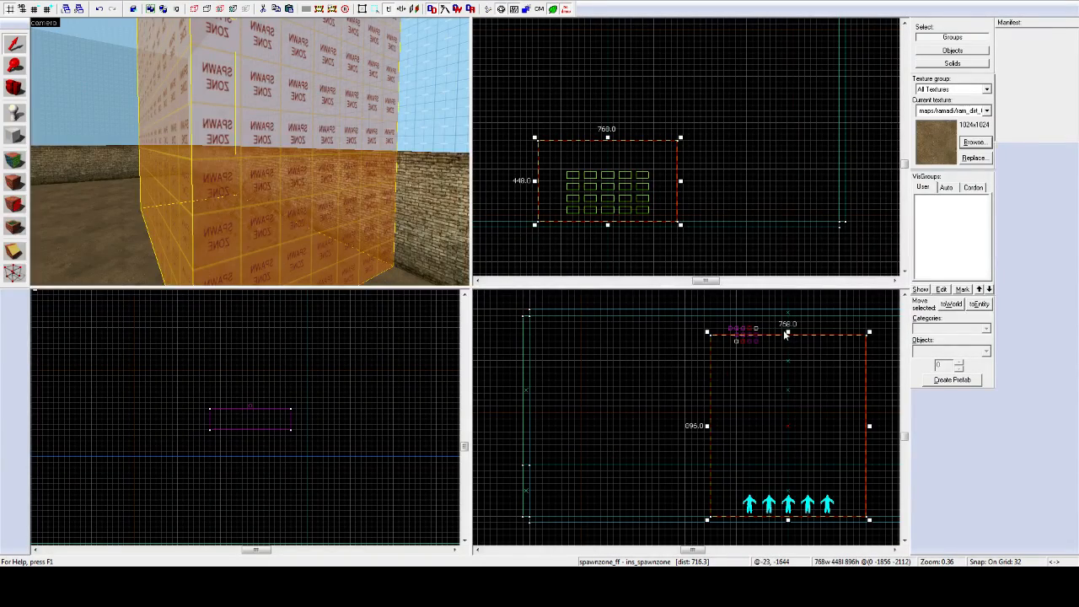
drag(786, 334, 786, 468)
key(z)
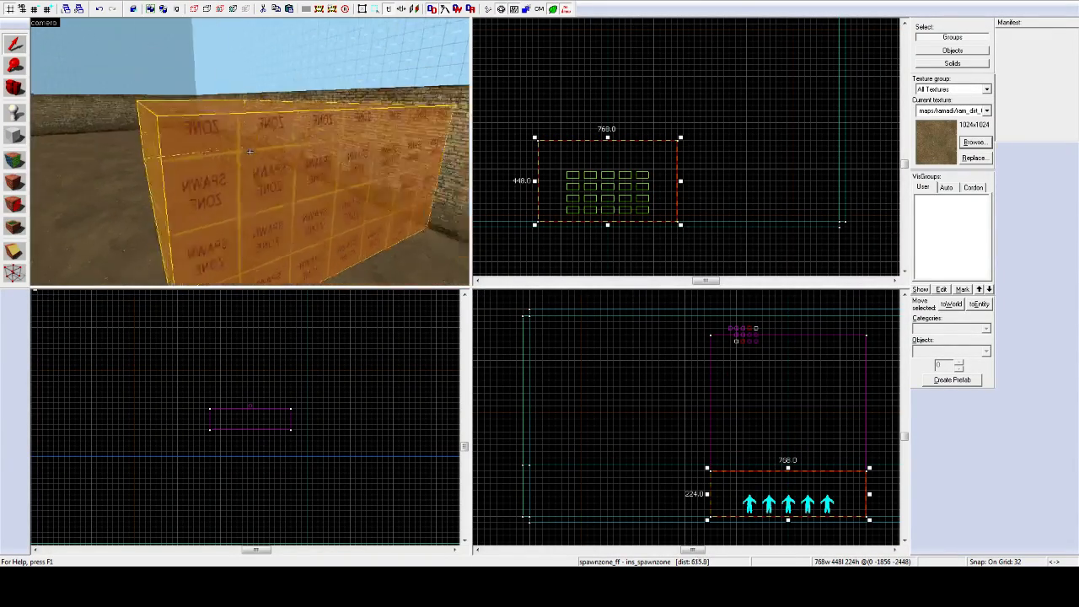
click(250, 151)
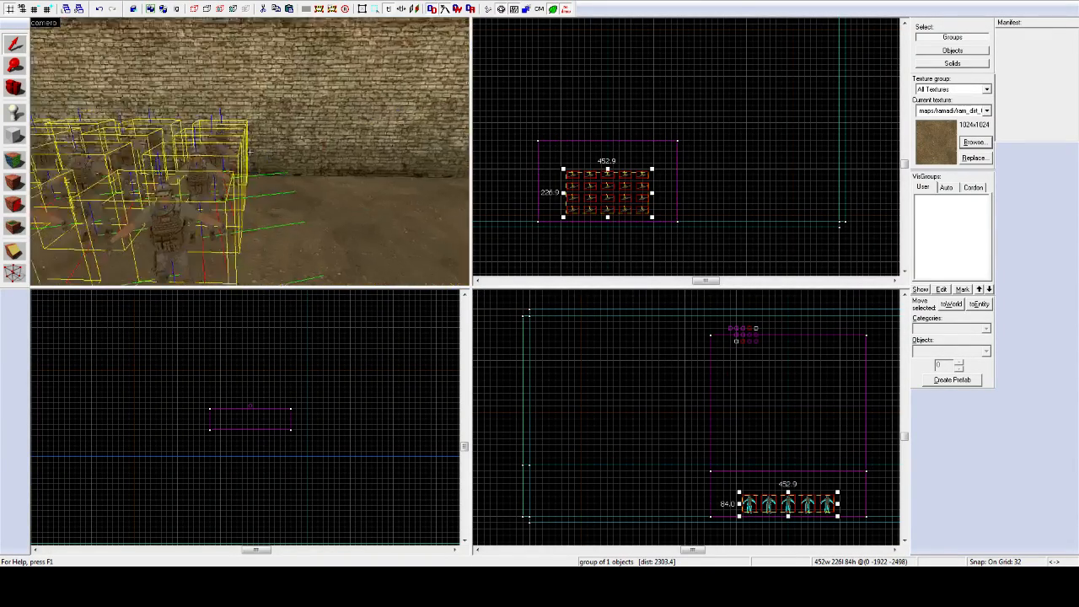
Step: Ungroup the spawn point block with Ctrl+U into columns of four and select one column
key(z)
click(983, 307)
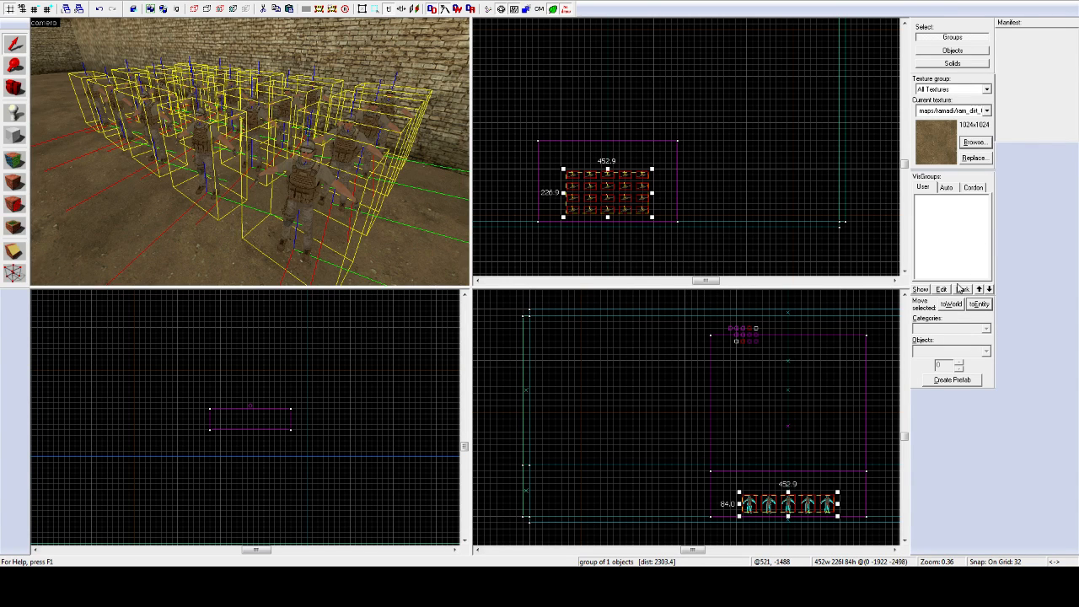
click(950, 306)
click(308, 197)
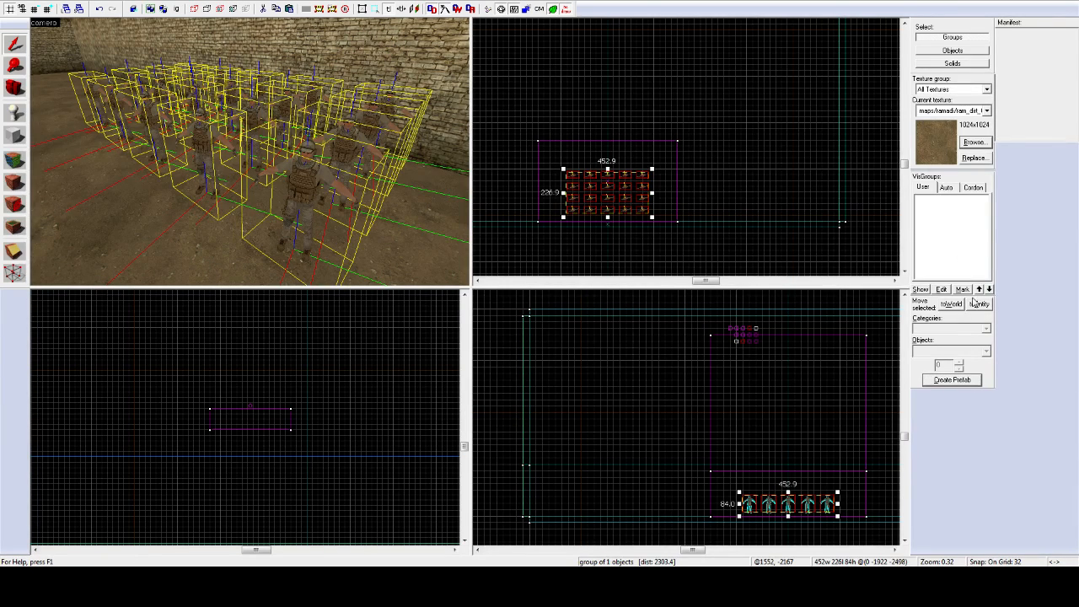
click(950, 306)
click(312, 193)
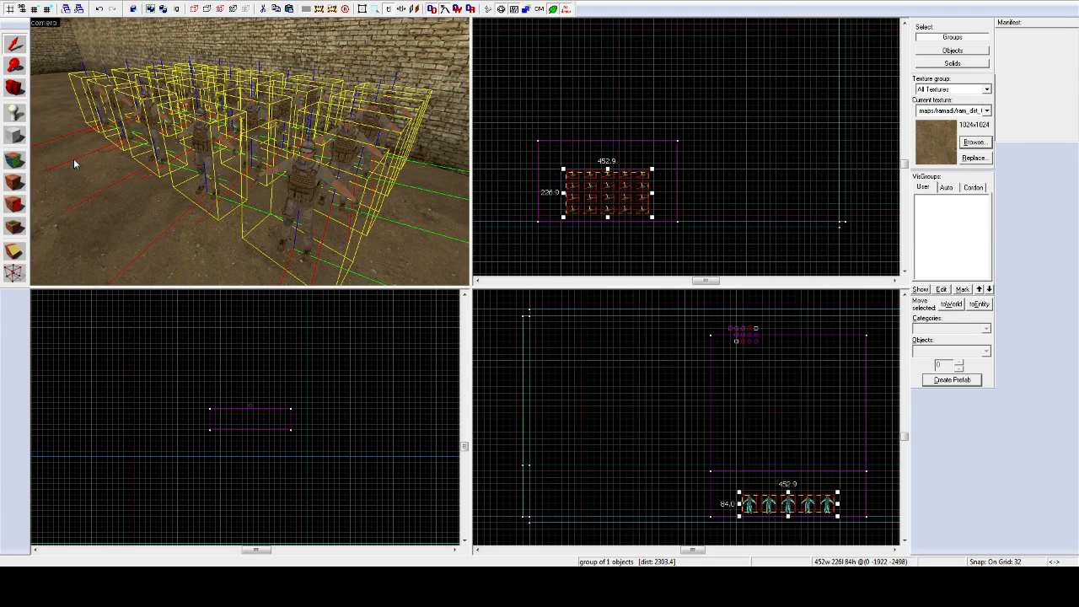
click(121, 45)
key(Escape)
click(311, 174)
key(ctrl+u)
click(297, 177)
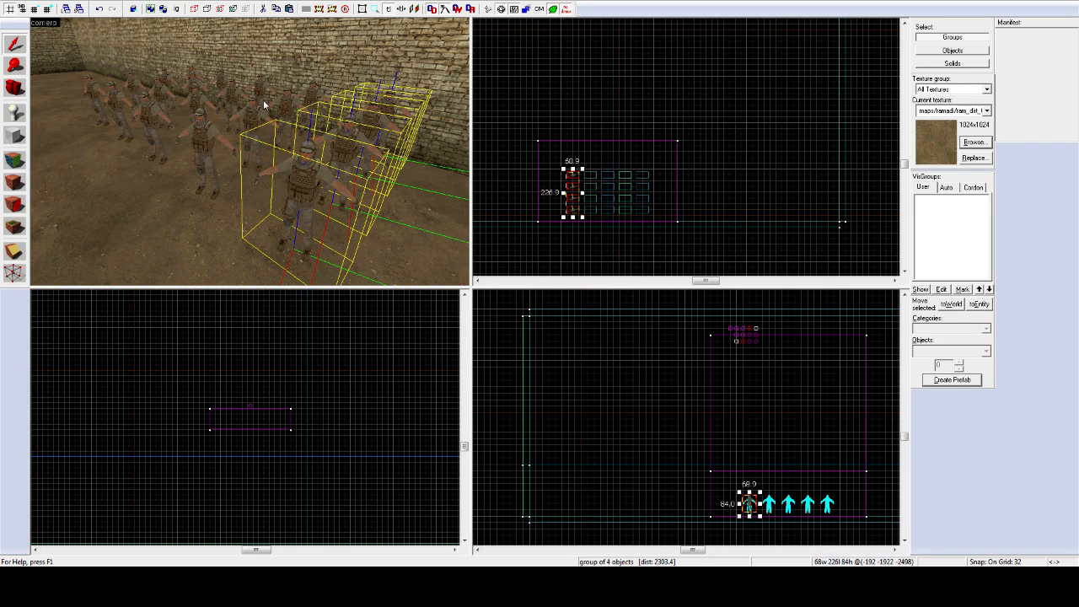
Step: Ungroup the four-soldier column and pick out a single soldier spawn point in the 3D view
click(129, 53)
click(357, 161)
click(372, 104)
key(z)
key(s)
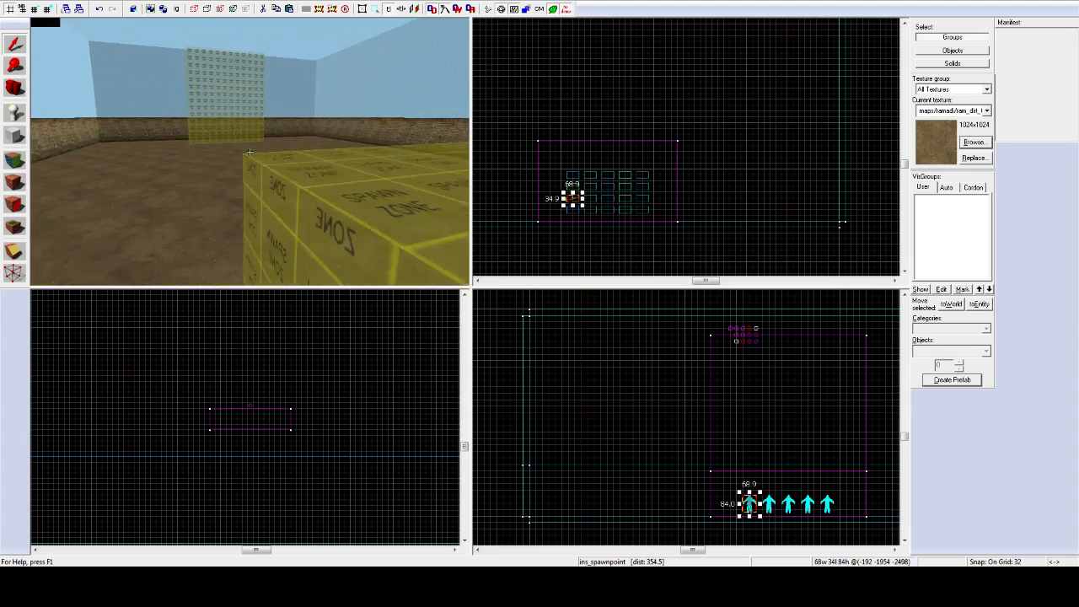
key(w)
key(s)
Step: Select three soldier spawn points, excluding the brick wall, and delete them
key(z)
click(222, 174)
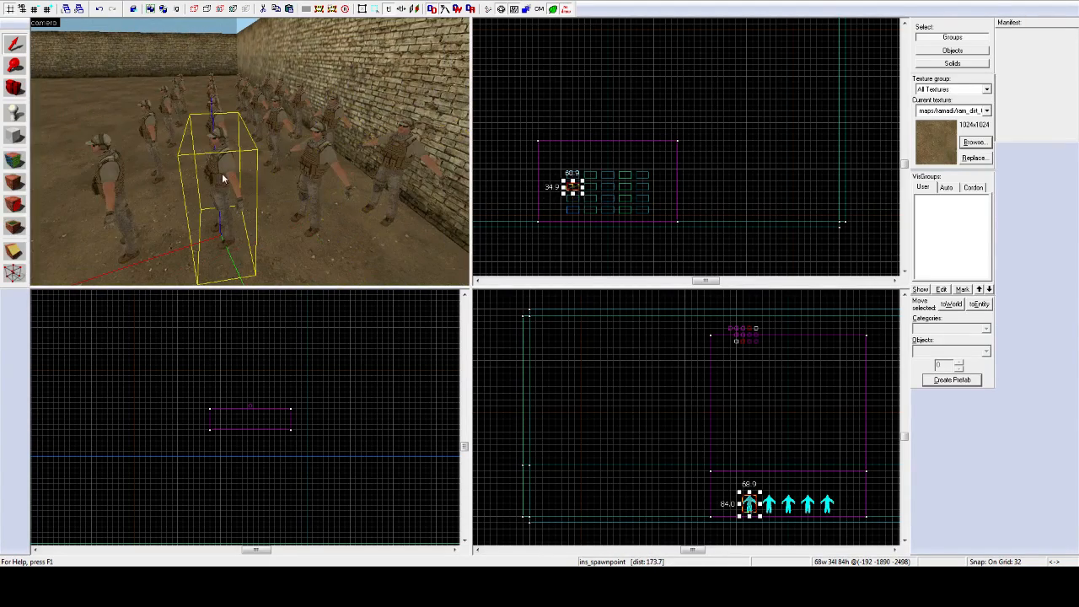
ctrl+click(337, 152)
click(321, 184)
ctrl+click(232, 166)
ctrl+click(383, 148)
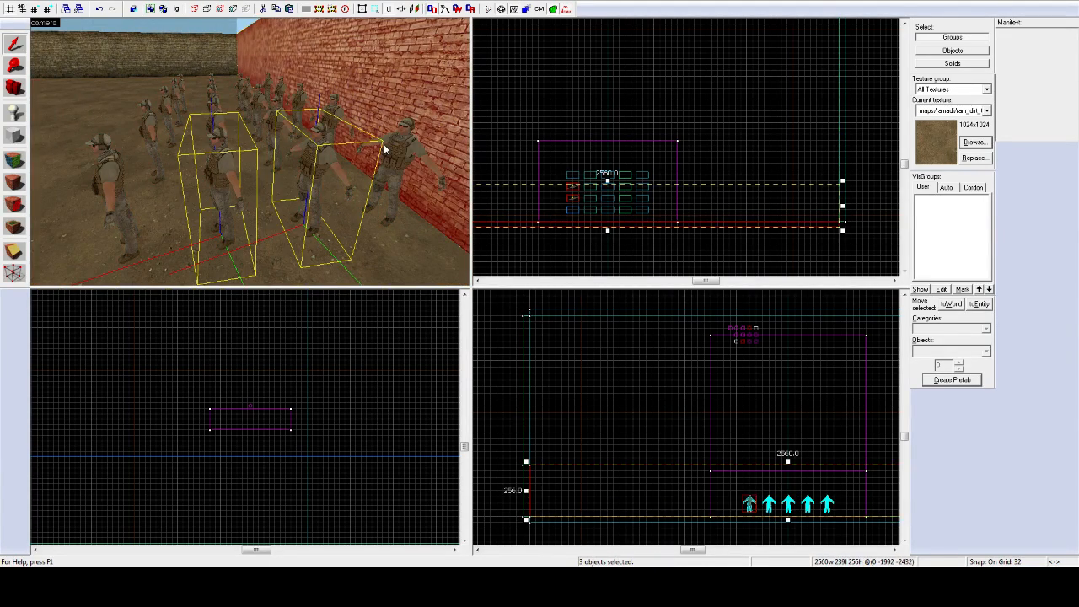
ctrl+click(397, 153)
ctrl+click(411, 120)
key(Delete)
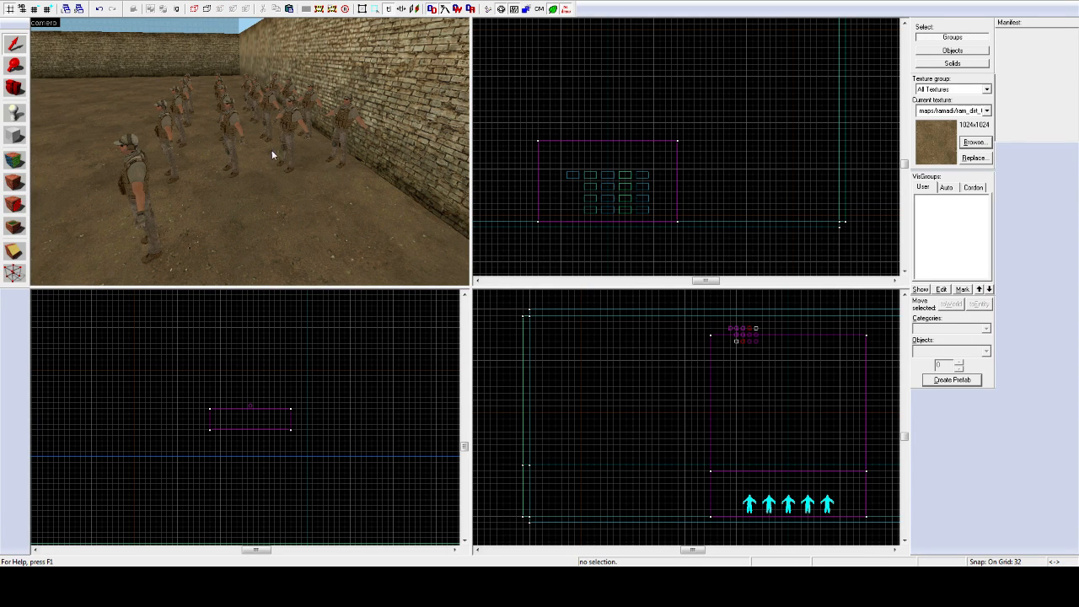
Step: Box-select the remaining soldiers in the top view, dropping the ground, sky and spawn-zone brushes
drag(571, 212, 660, 175)
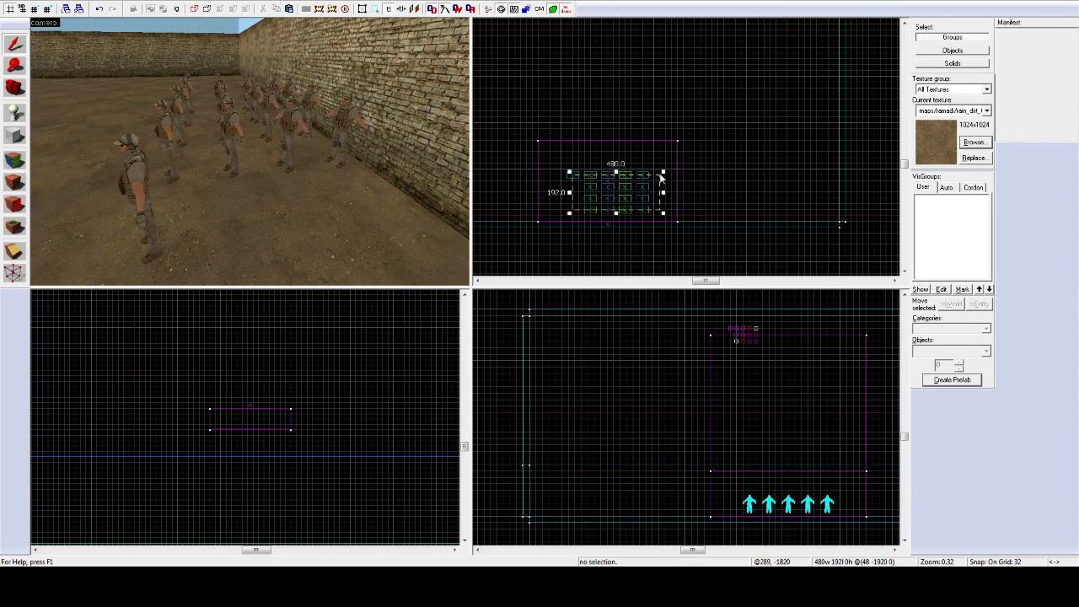
key(Return)
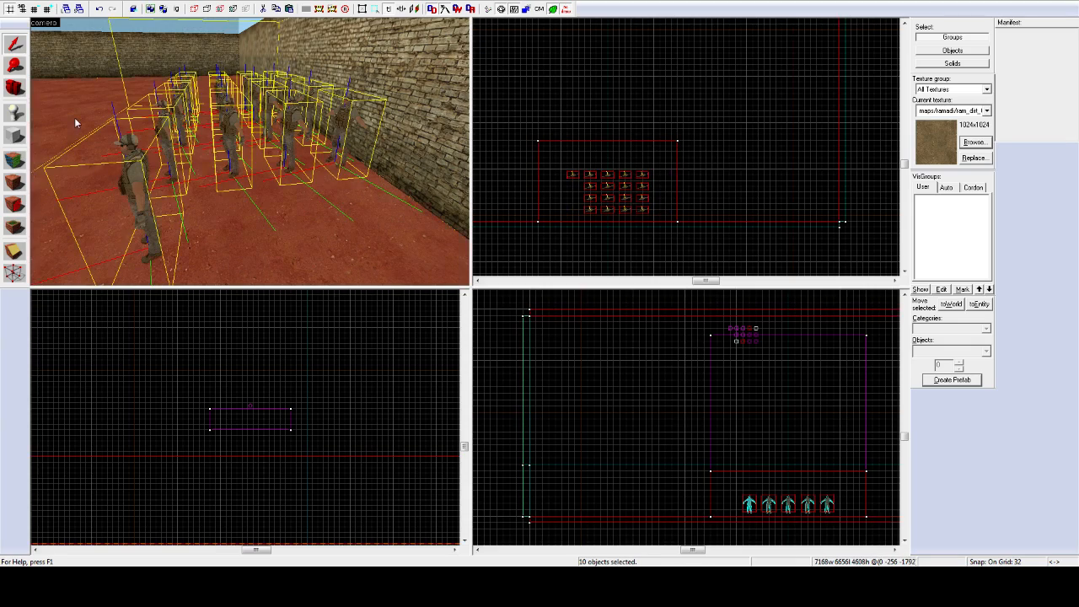
ctrl+click(74, 118)
key(z)
key(s)
key(z)
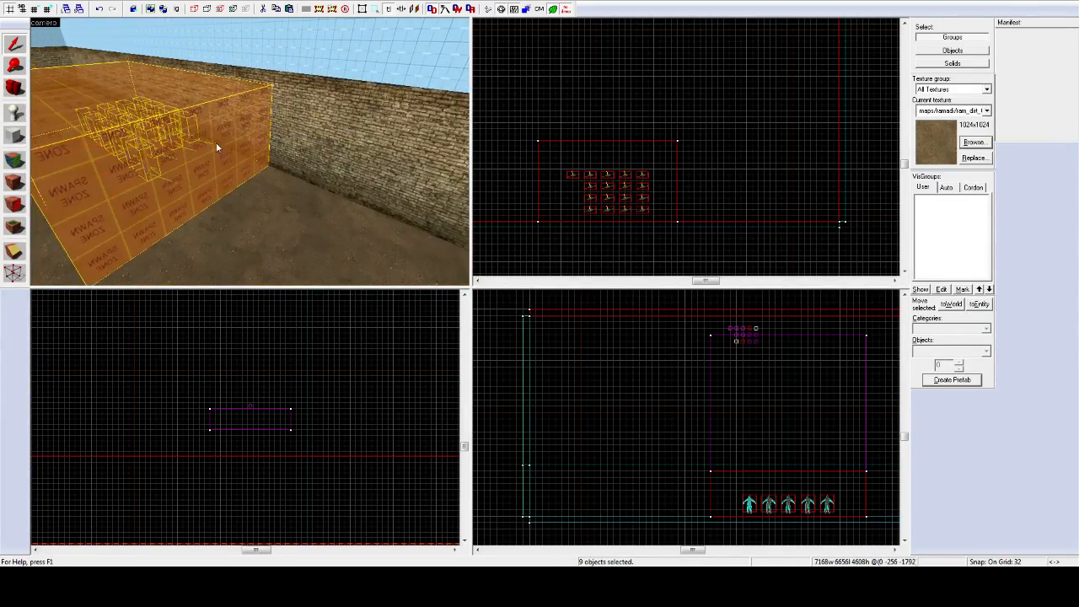
ctrl+click(216, 143)
key(z)
Step: Remove the front spawn point from the selection and fly the 3D view up to the spawn-zone box
key(z)
ctrl+click(250, 152)
key(z)
key(w)
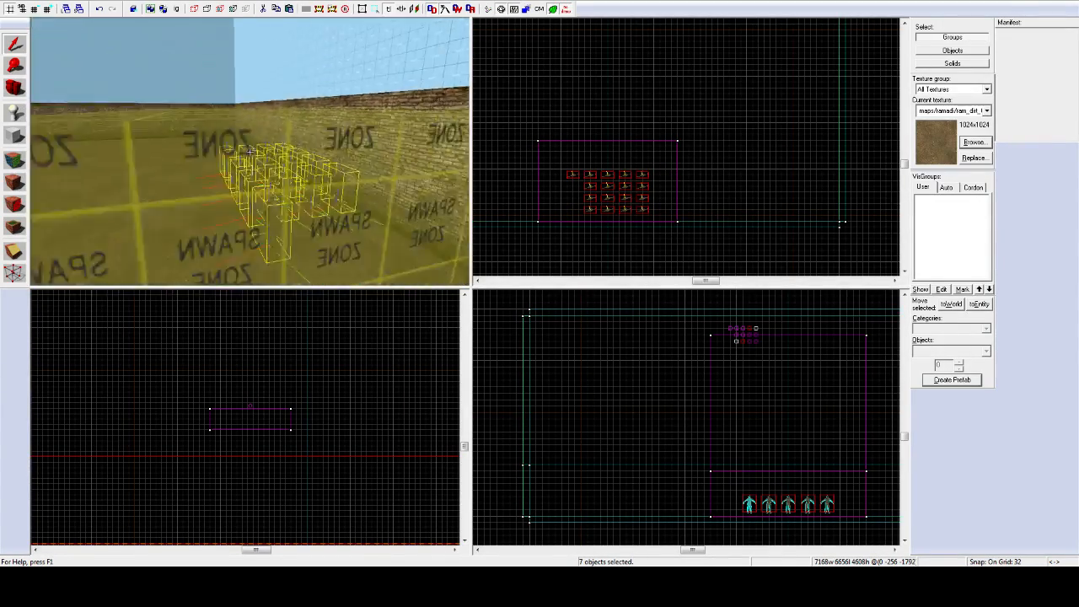
key(z)
ctrl+click(305, 240)
key(z)
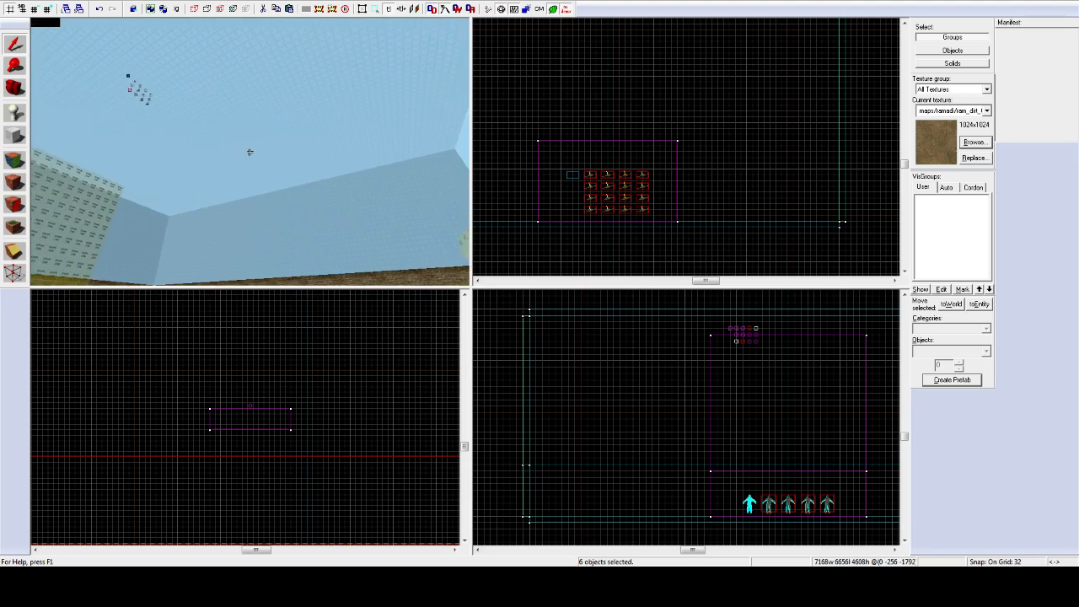
key(w)
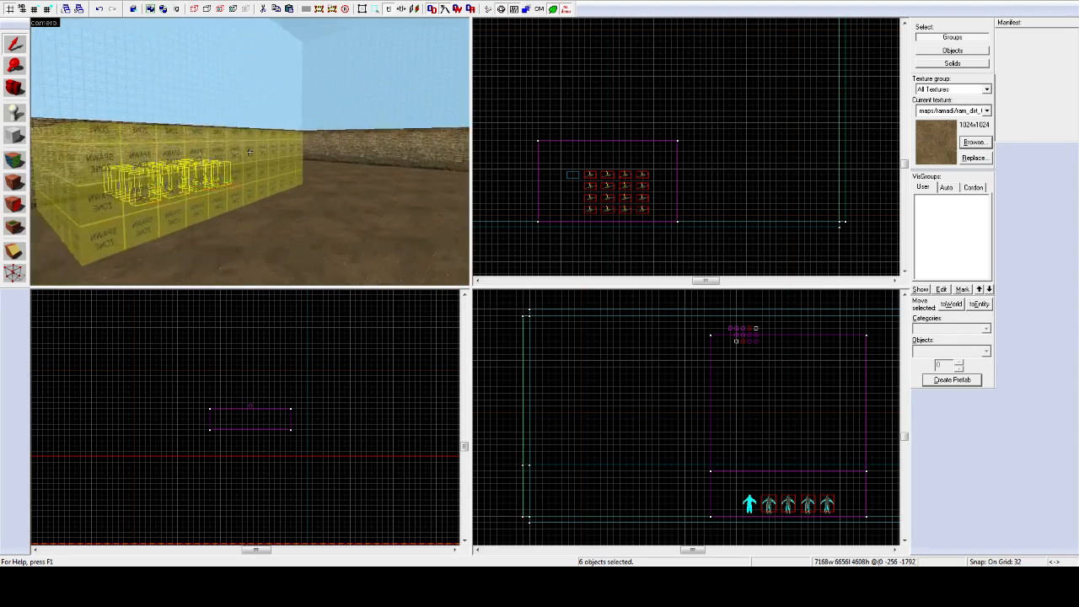
key(Escape)
Step: Select the spawn zone brush and raise it 32 units in the side view
key(w)
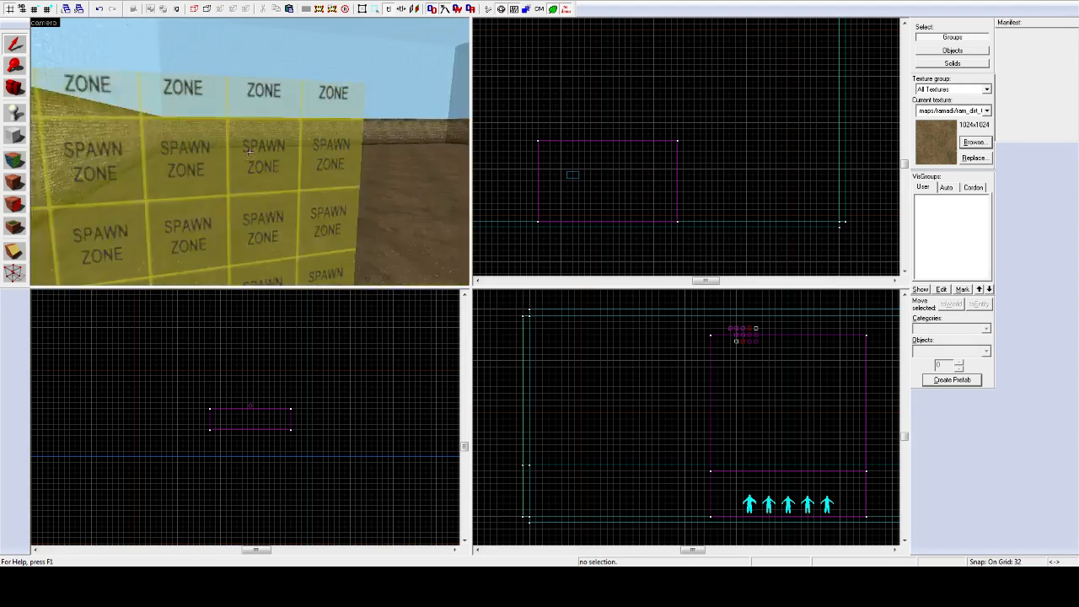
key(w)
key(z)
click(240, 149)
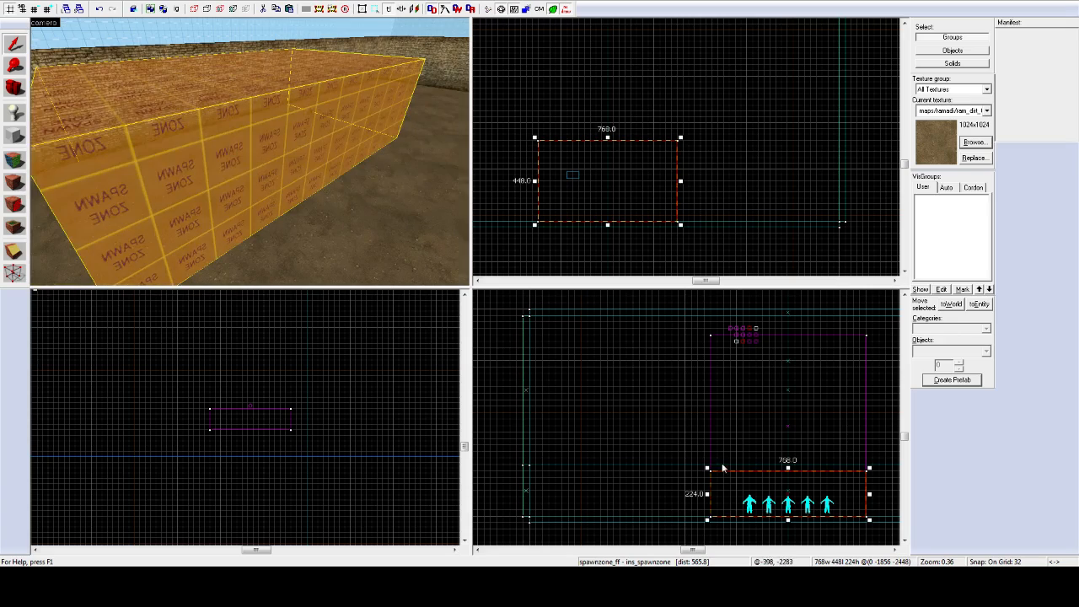
scroll(776, 503, up, 5)
scroll(743, 446, down, 9)
scroll(782, 501, up, 7)
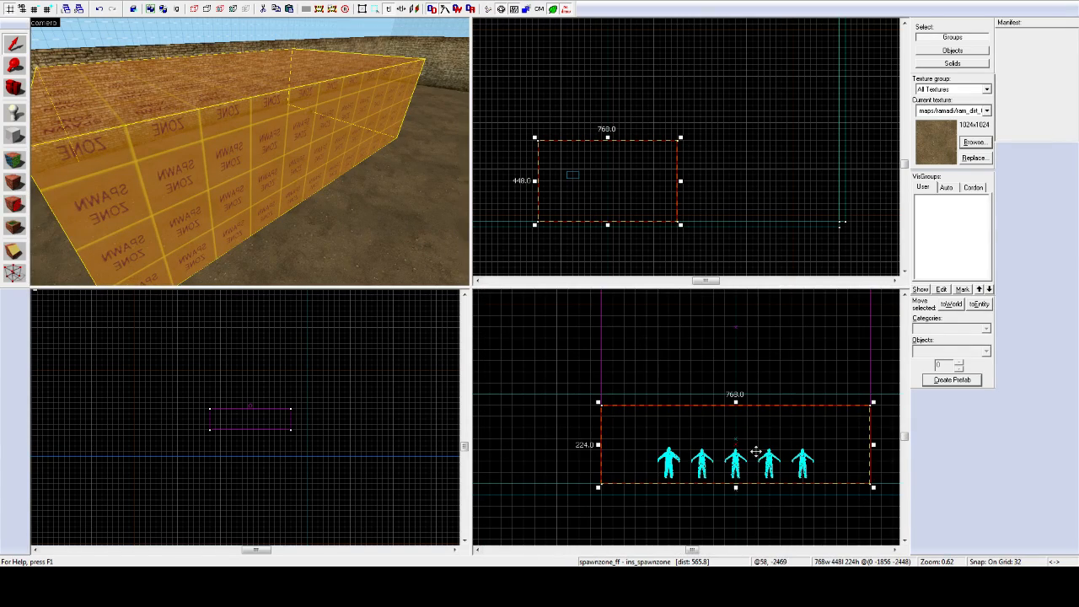
drag(756, 452, 755, 436)
Step: Shift-drag the leftmost ins_spawnpoint upward to clone a sixth spawn point above it
key(z)
key(w)
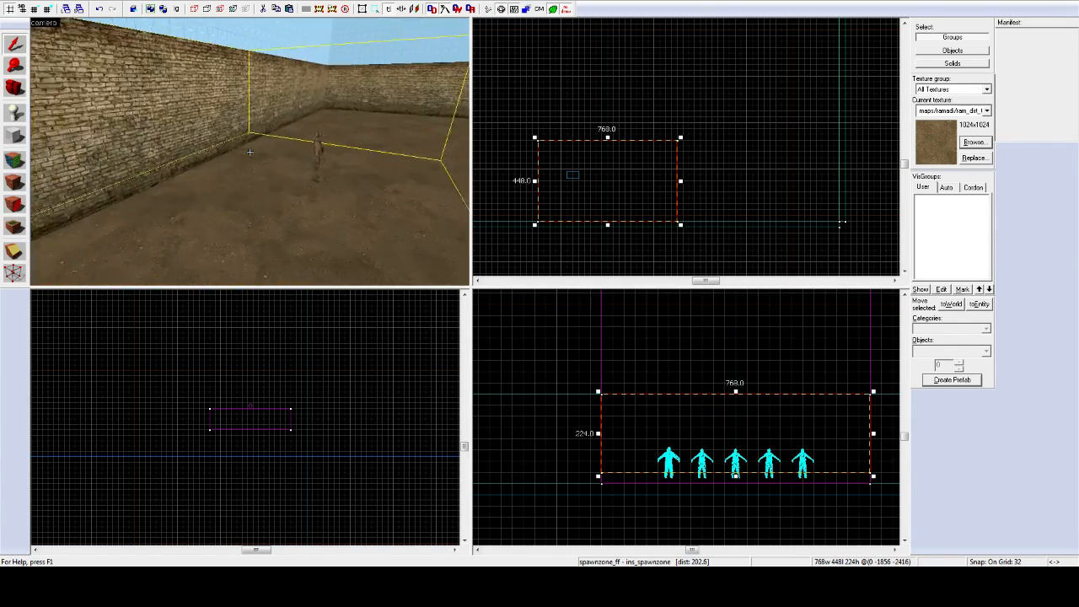
key(z)
click(250, 152)
click(244, 150)
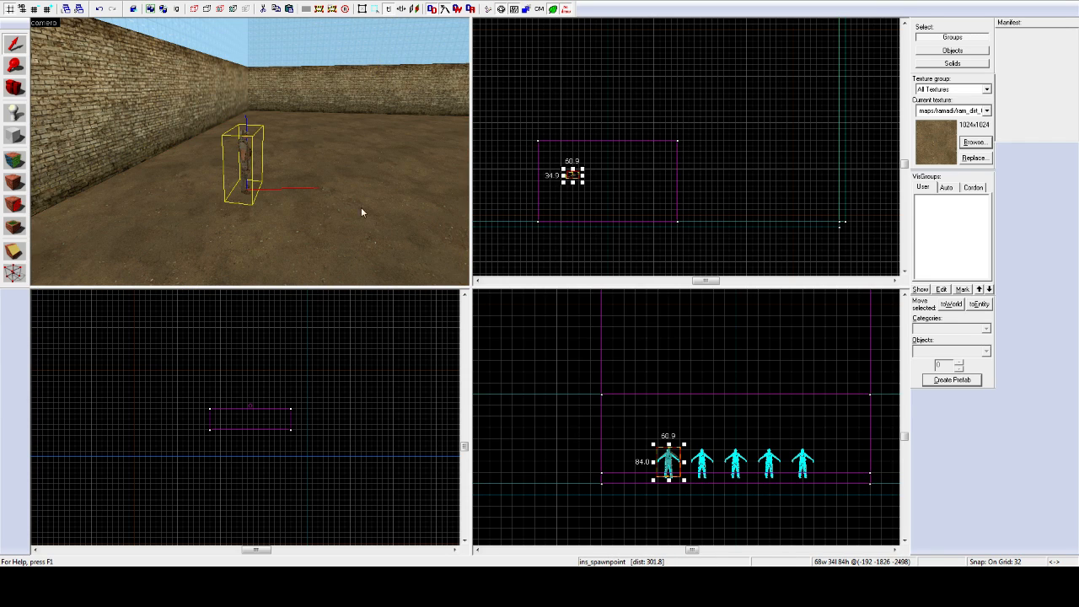
drag(668, 462, 668, 435)
Step: Fly back to view the yellow spawn zone, then clear the selection
key(z)
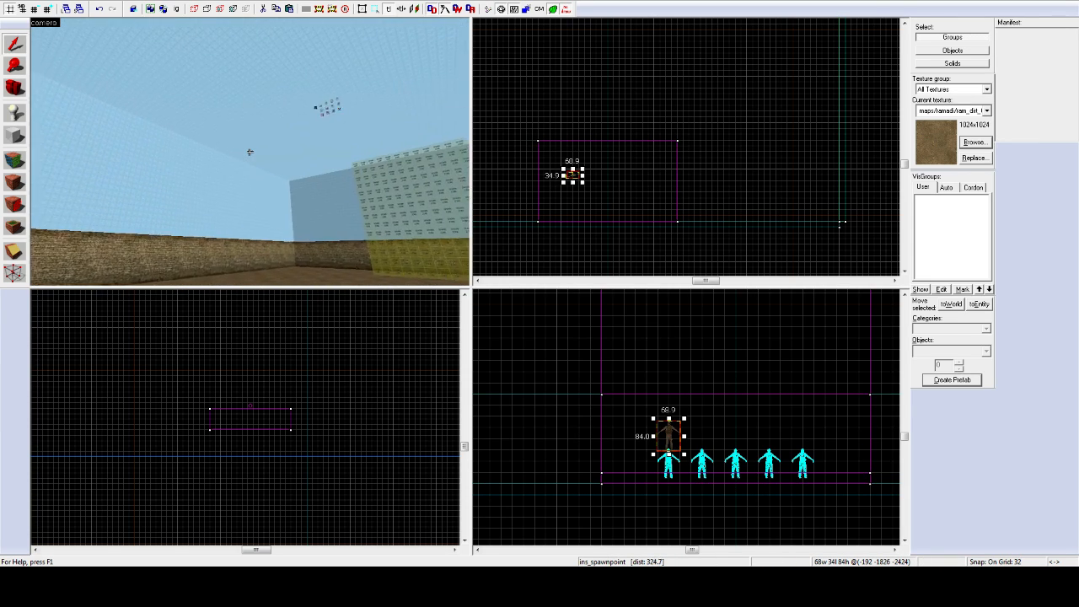
key(s)
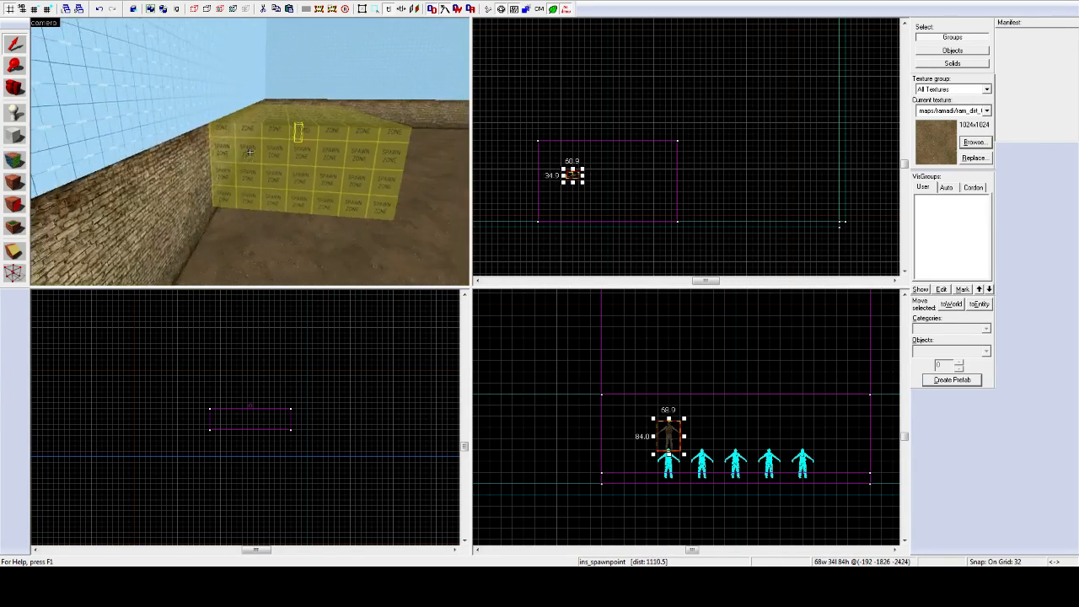
click(249, 152)
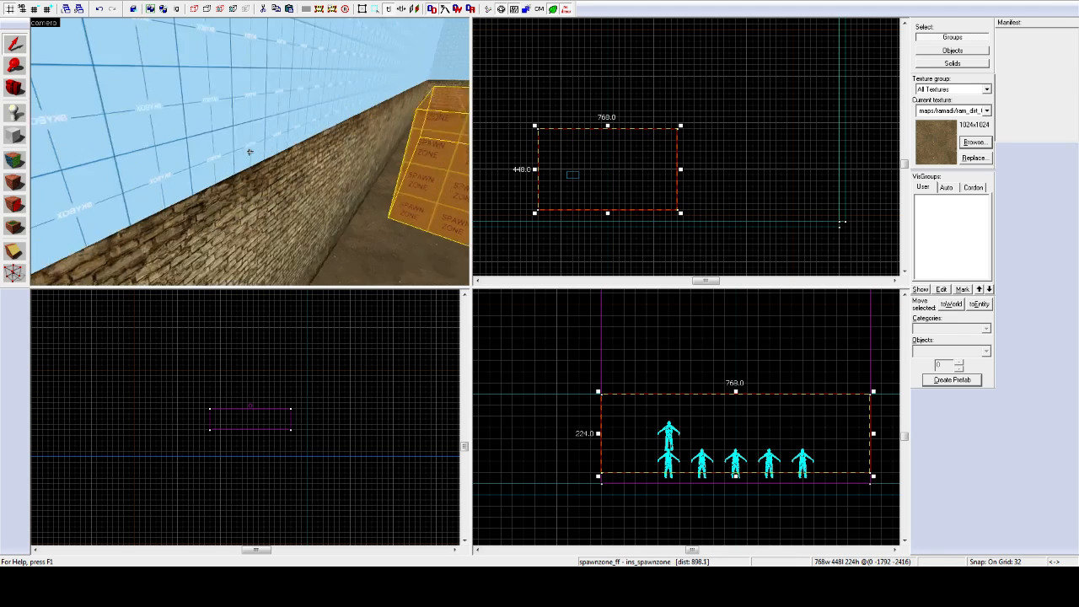
key(w)
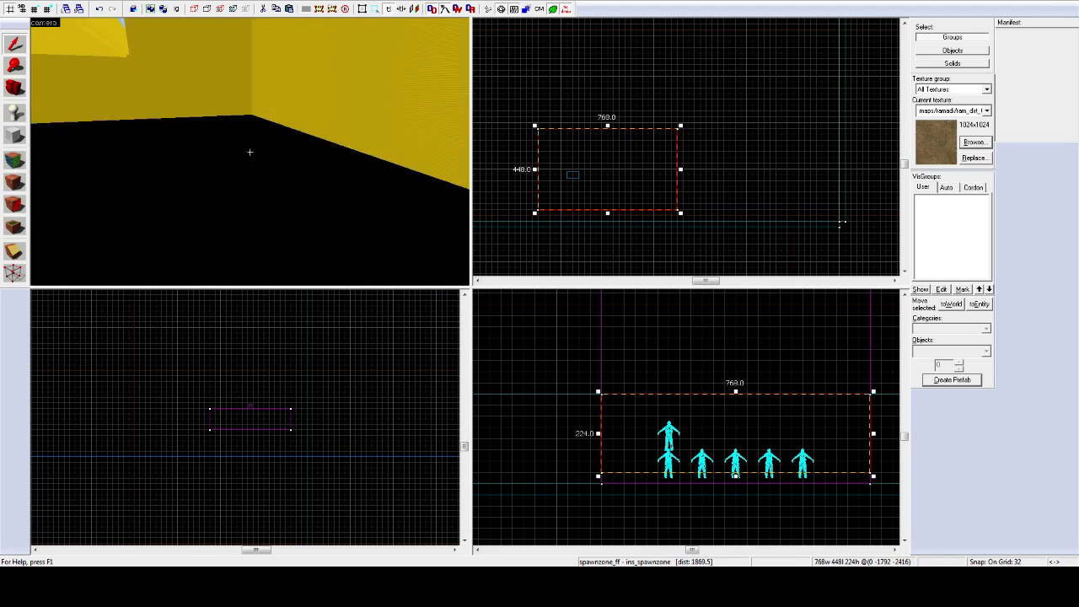
key(w)
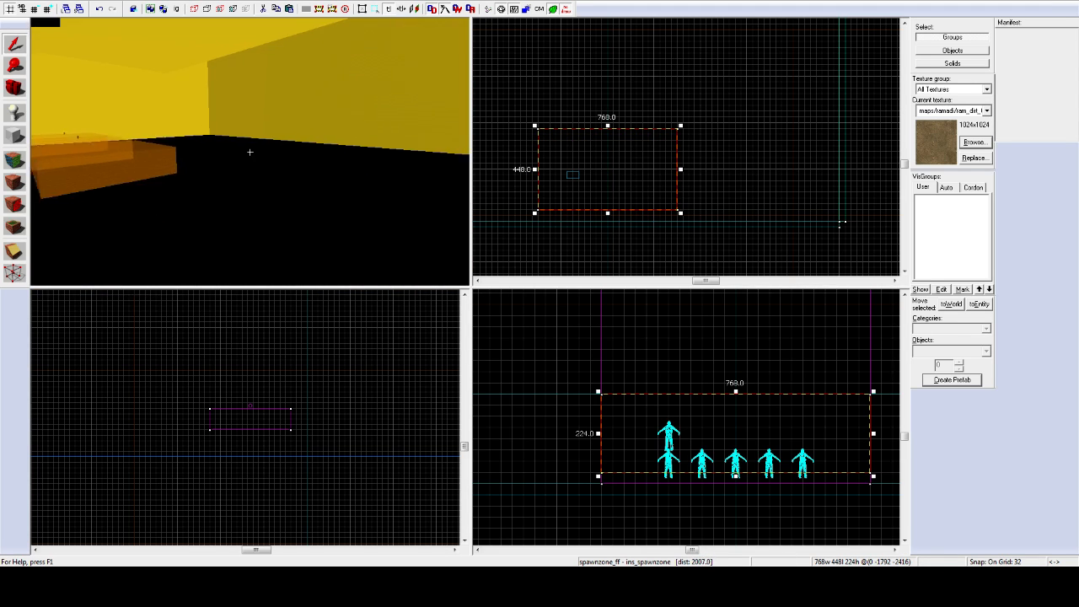
key(Escape)
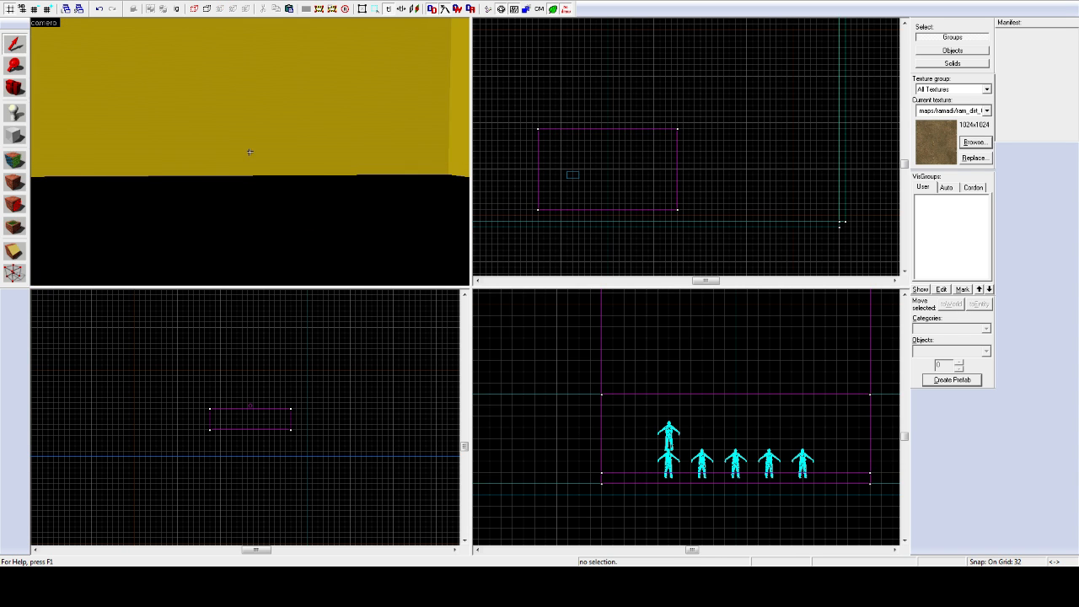
click(249, 152)
key(z)
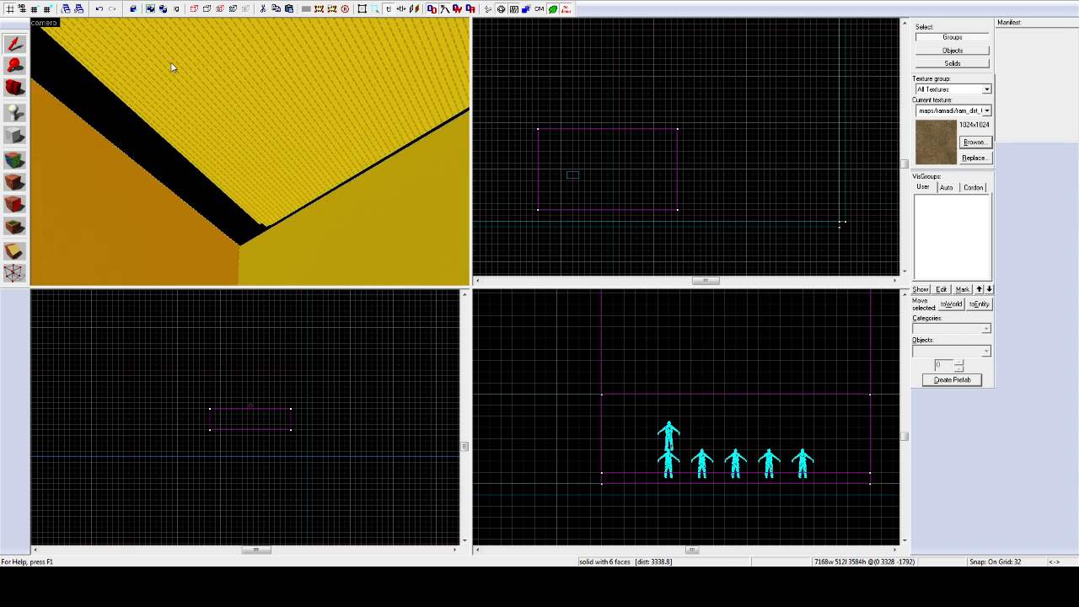
key(a)
key(z)
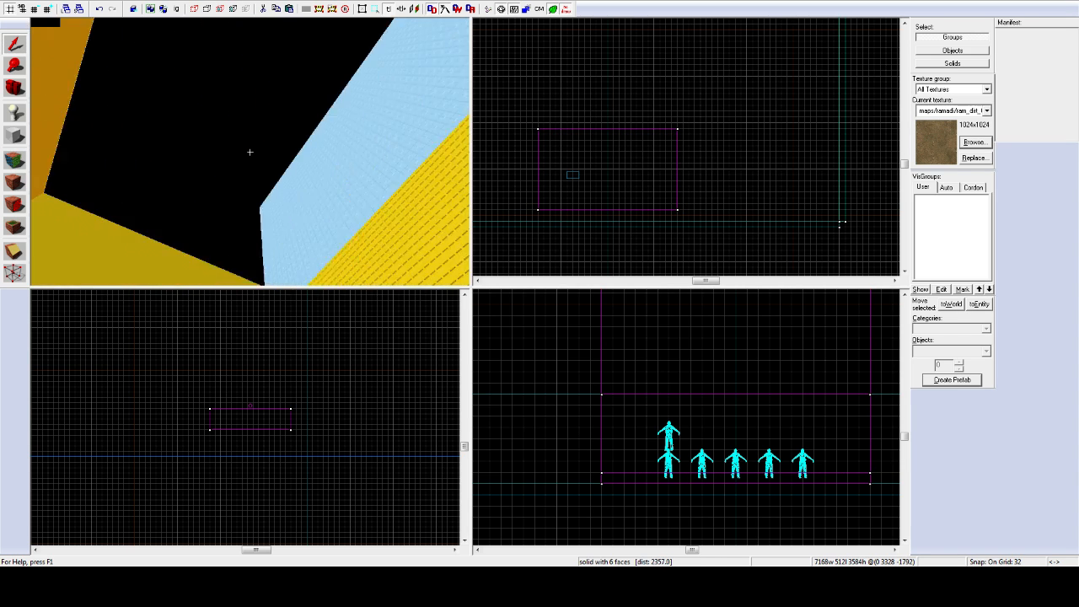
key(w)
key(z)
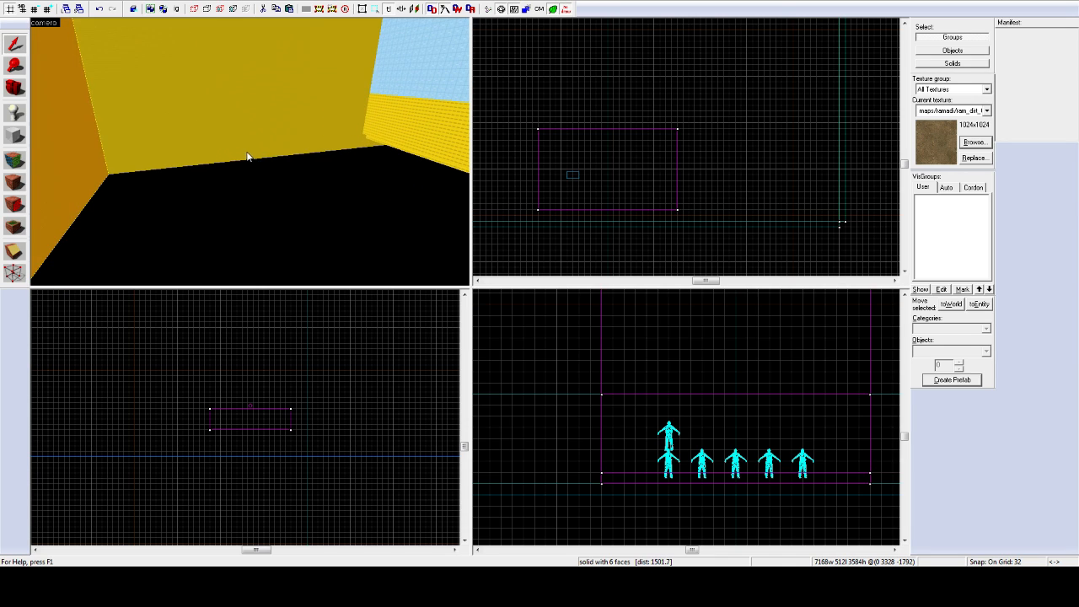
click(247, 156)
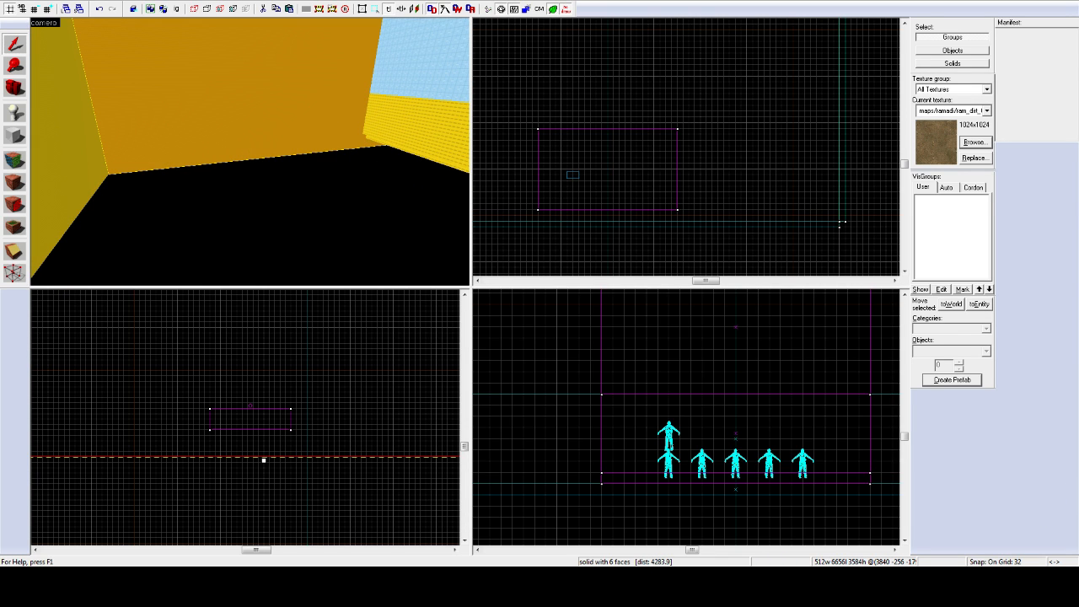
key(z)
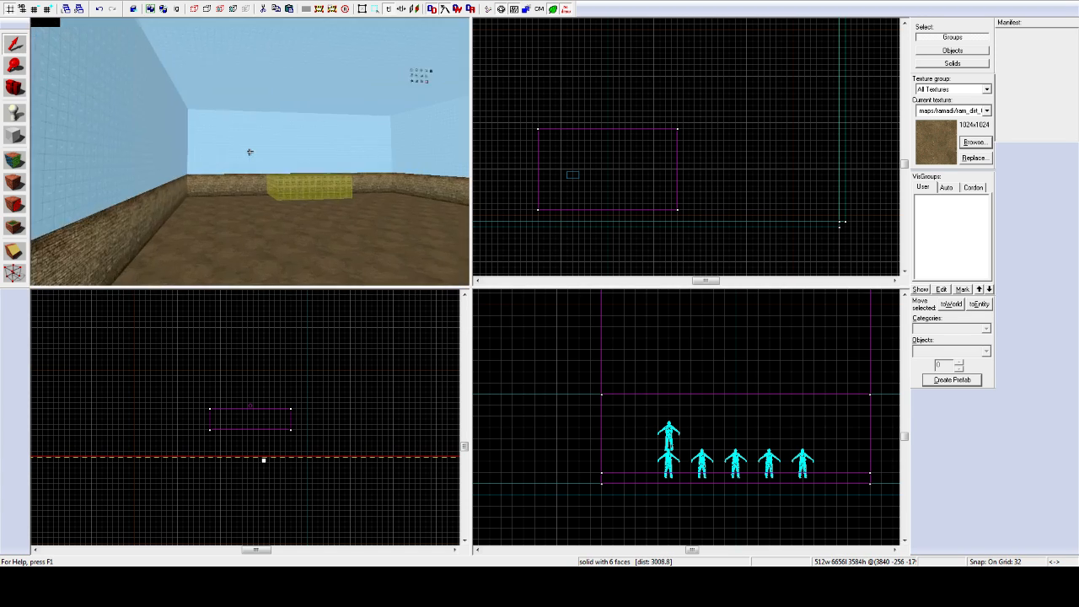
key(w)
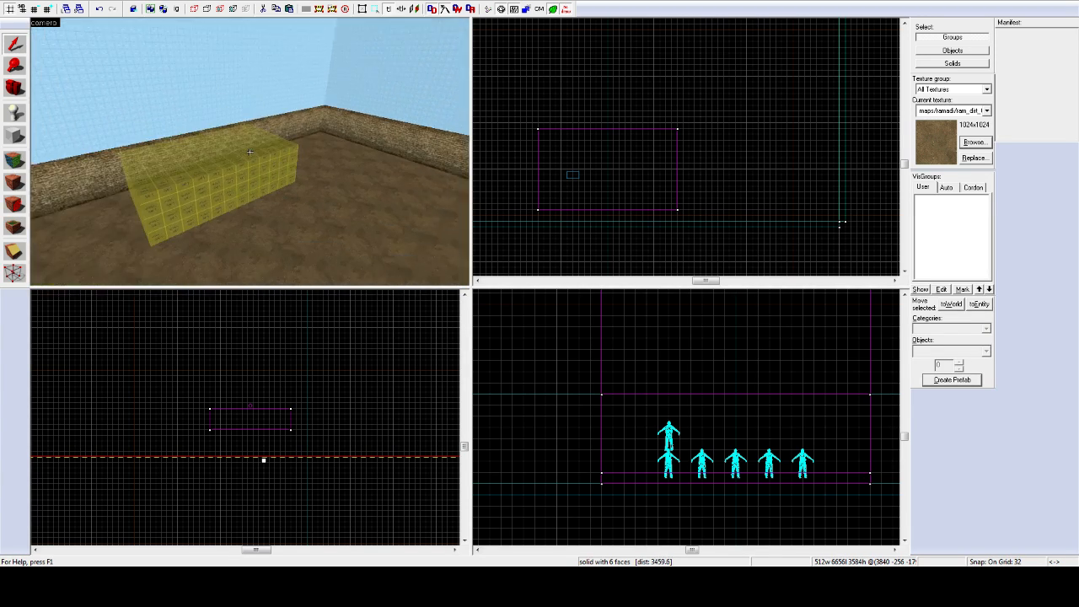
key(w)
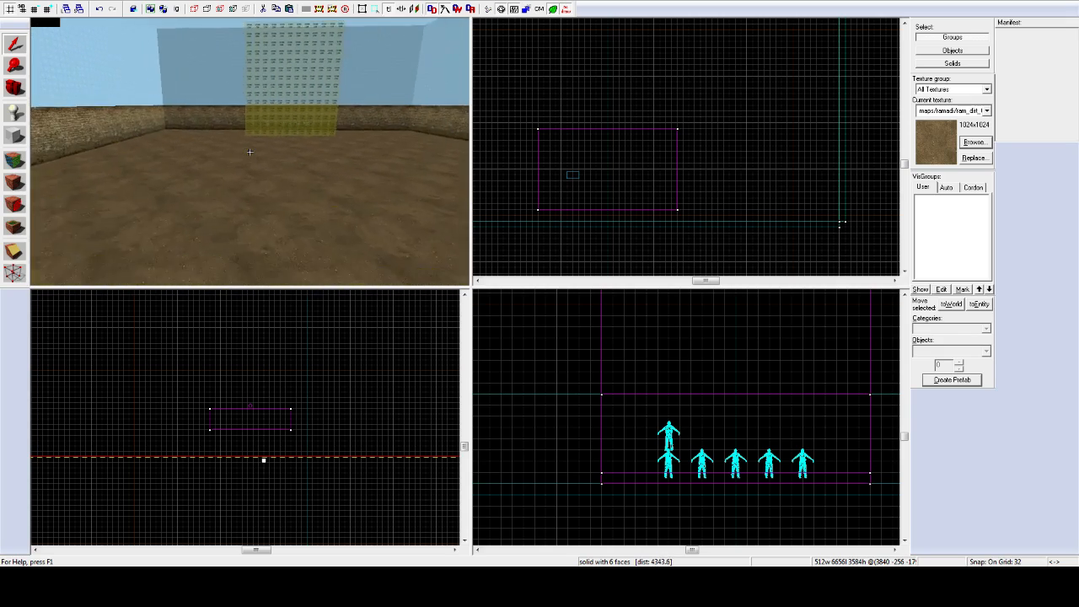
key(w)
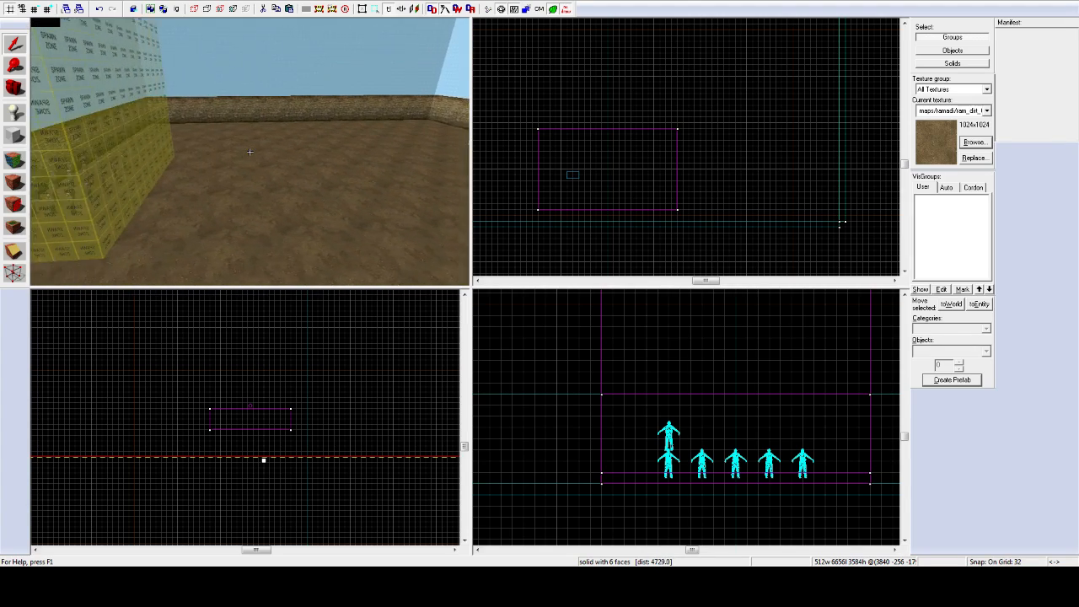
key(a)
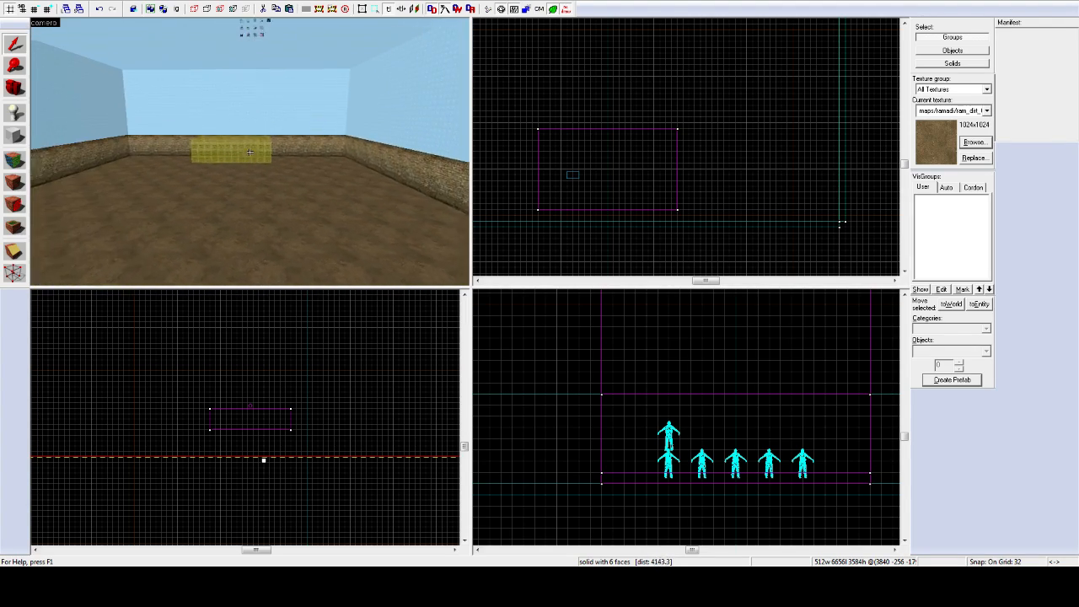
key(w)
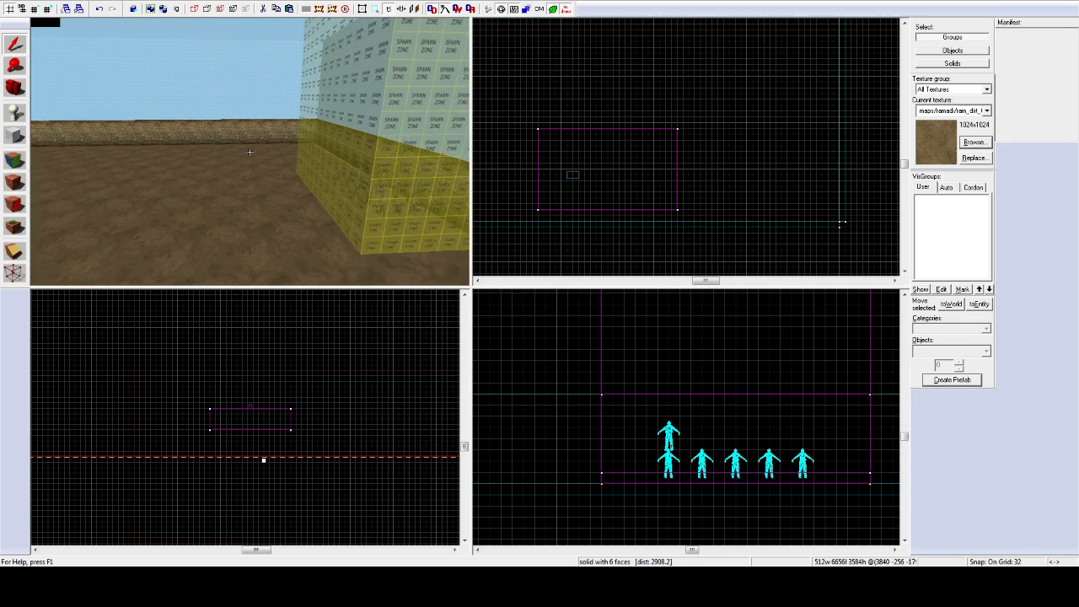
key(w)
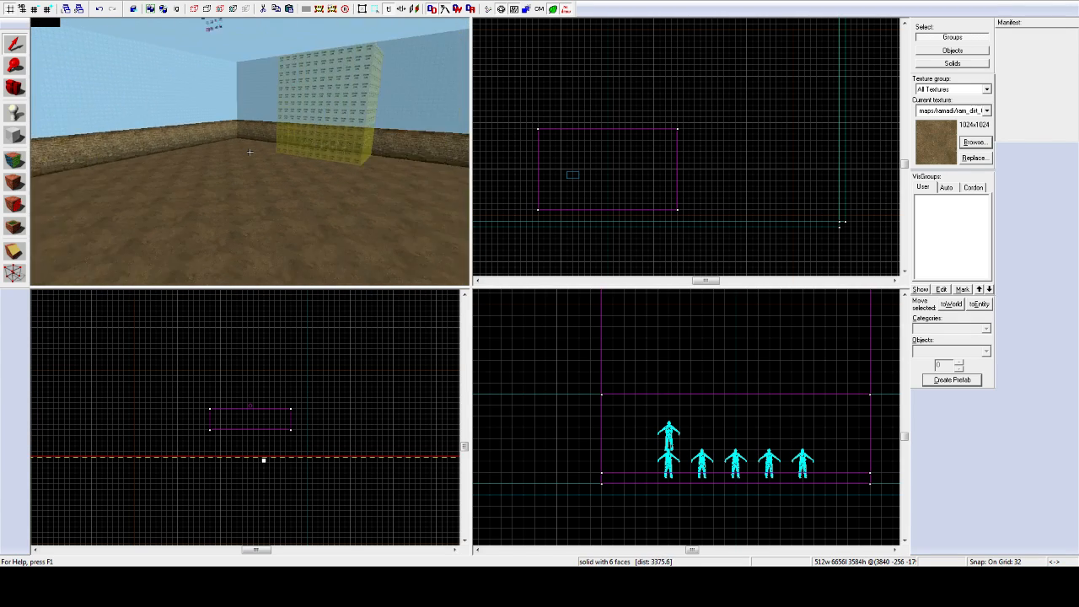
key(s)
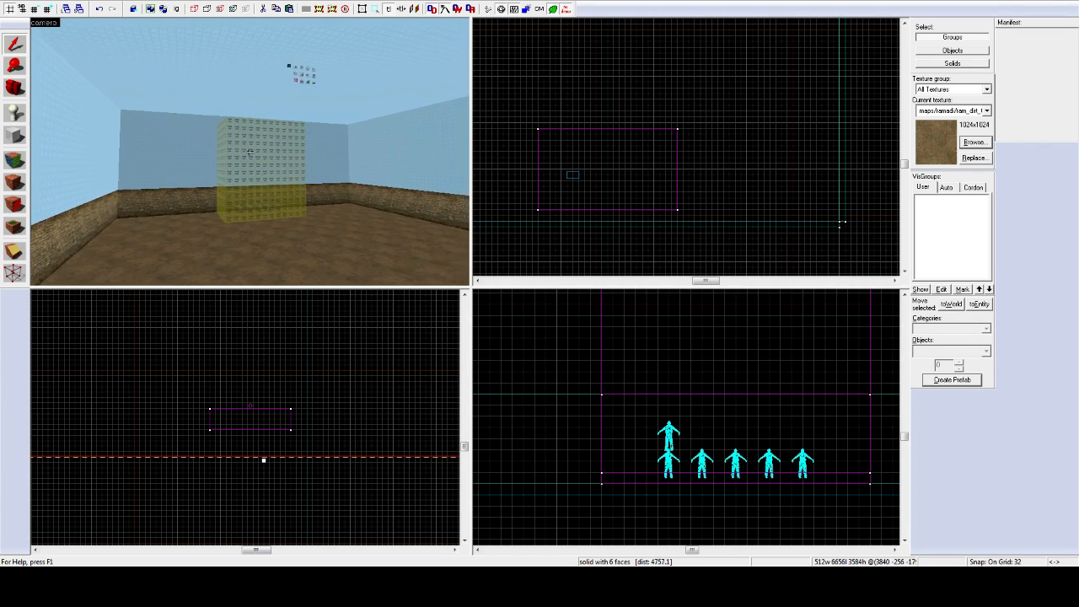